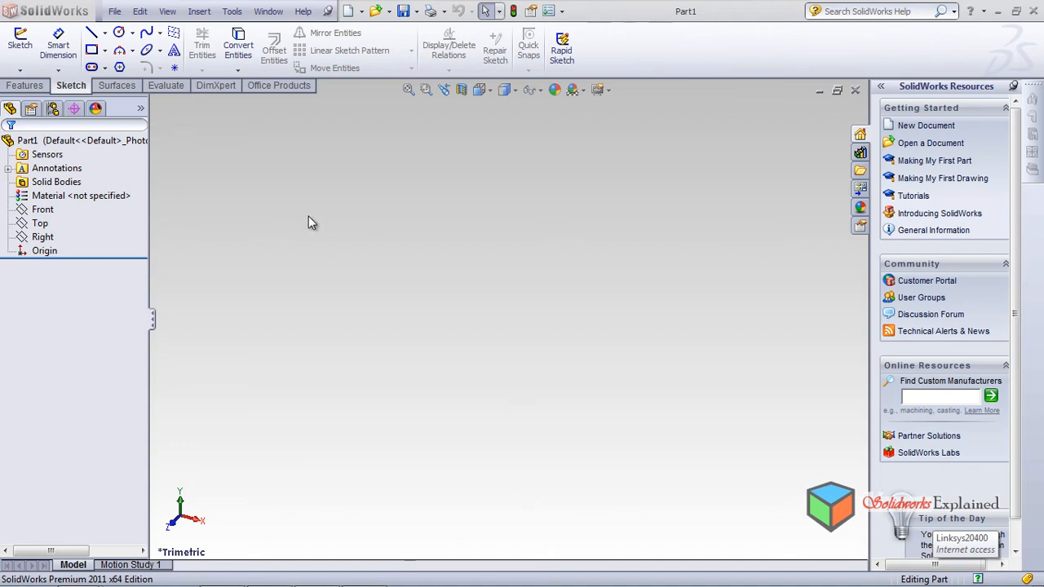
Step: Sketch a corner-to-corner rectangle around the origin on the Front plane, viewed normal to it
left_click(42, 210)
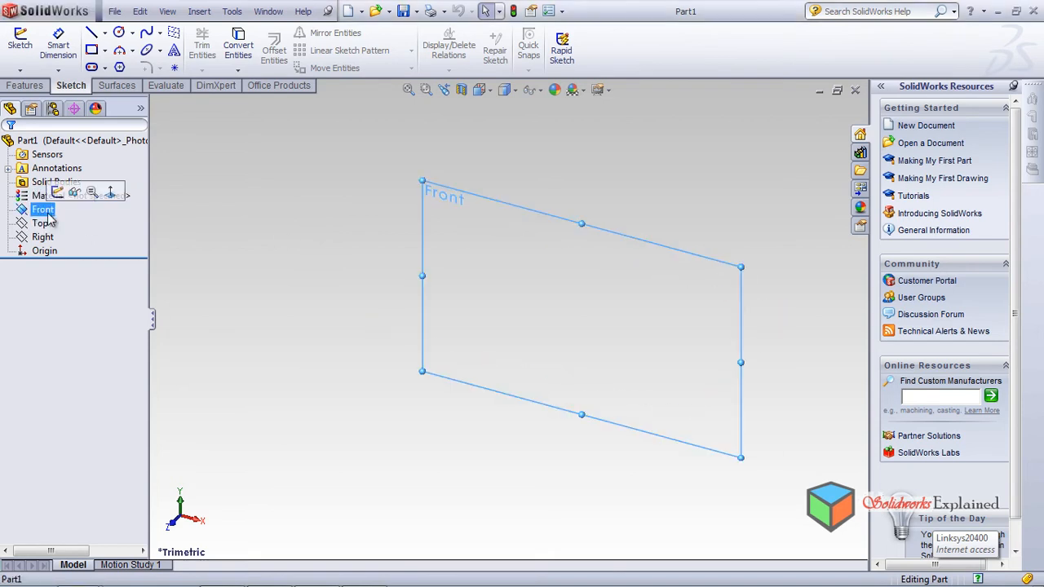
left_click(111, 193)
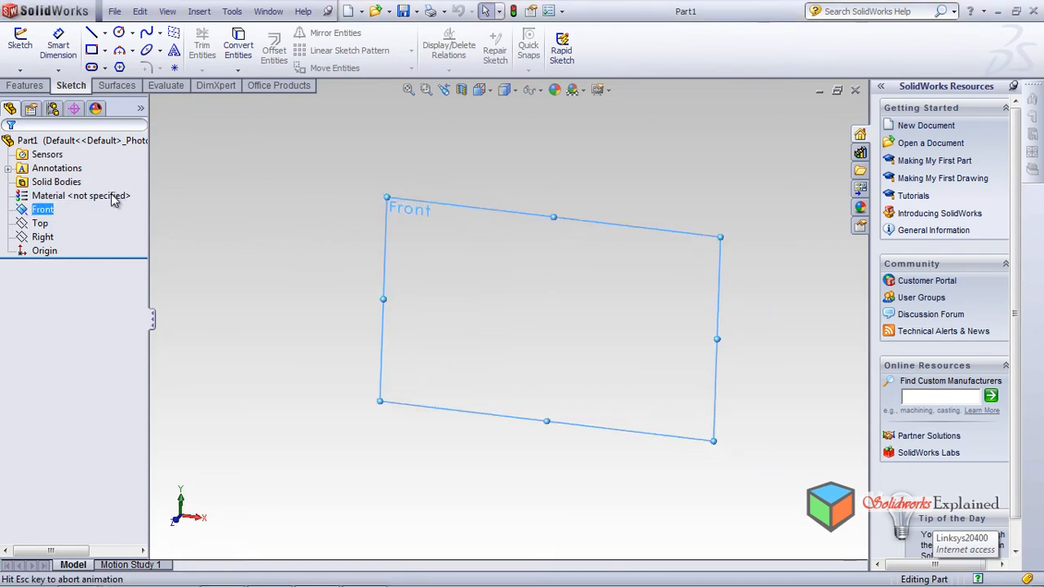
left_click(91, 51)
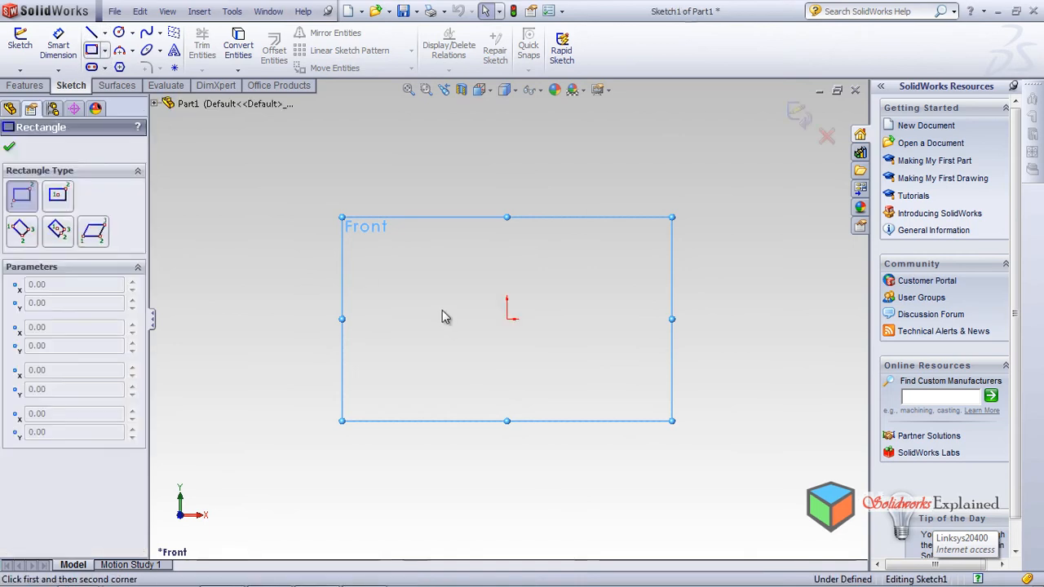
left_click(418, 258)
left_click(663, 410)
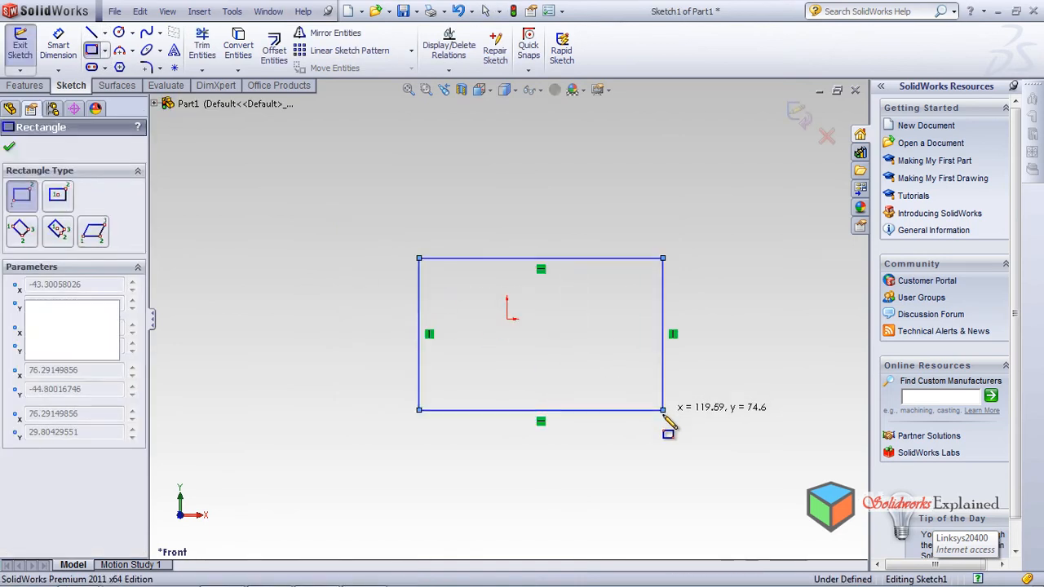
left_click(23, 86)
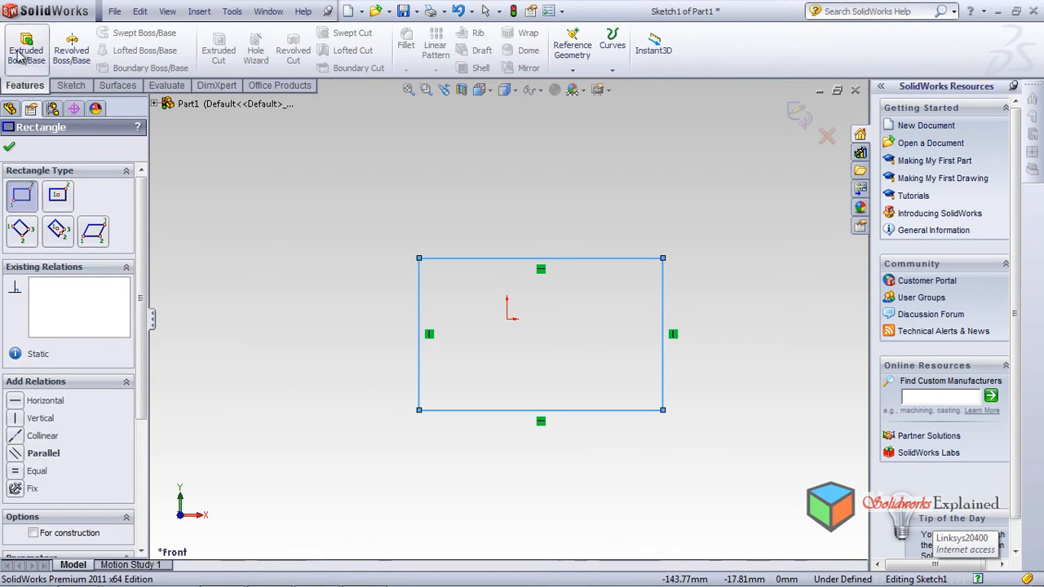
Step: Extrude the rectangle 100 mm Blind into Boss-Extrude1, then select the block's top face
left_click(27, 47)
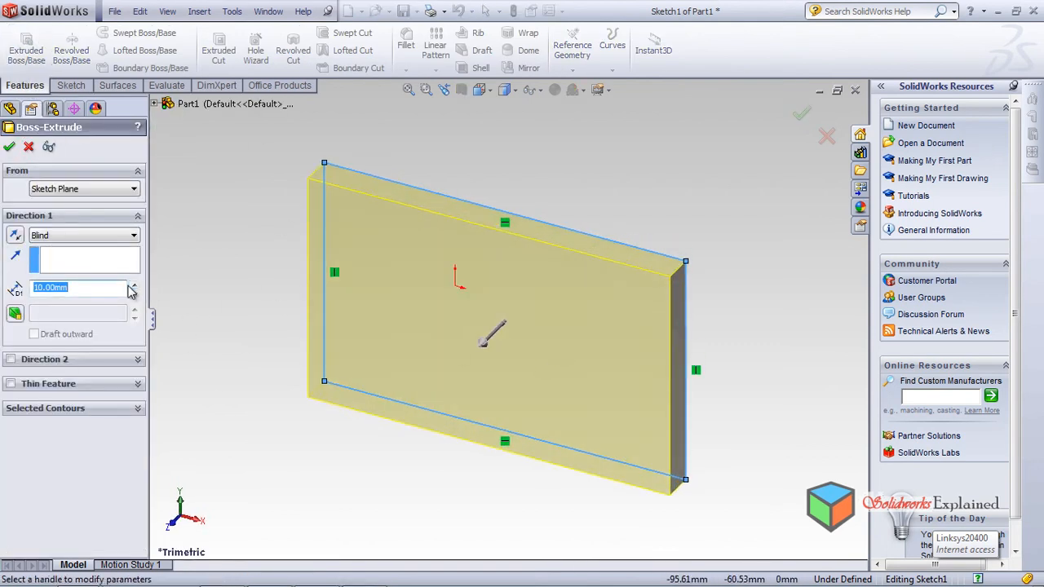
type("00")
key("Return")
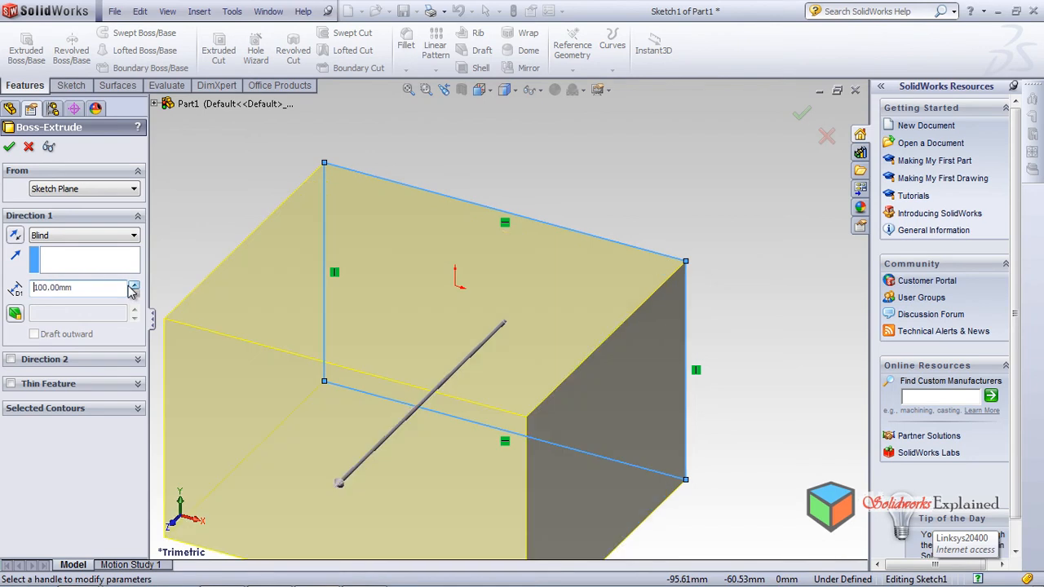
left_click(10, 147)
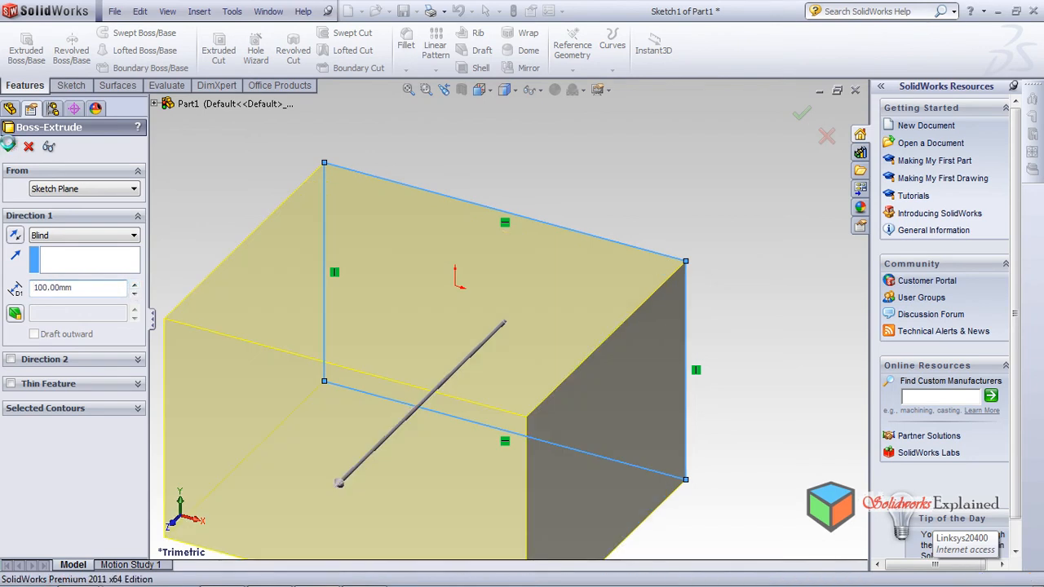
scroll(487, 343, "up", 3)
middle_click_drag(490, 443, 476, 304)
left_click(478, 307)
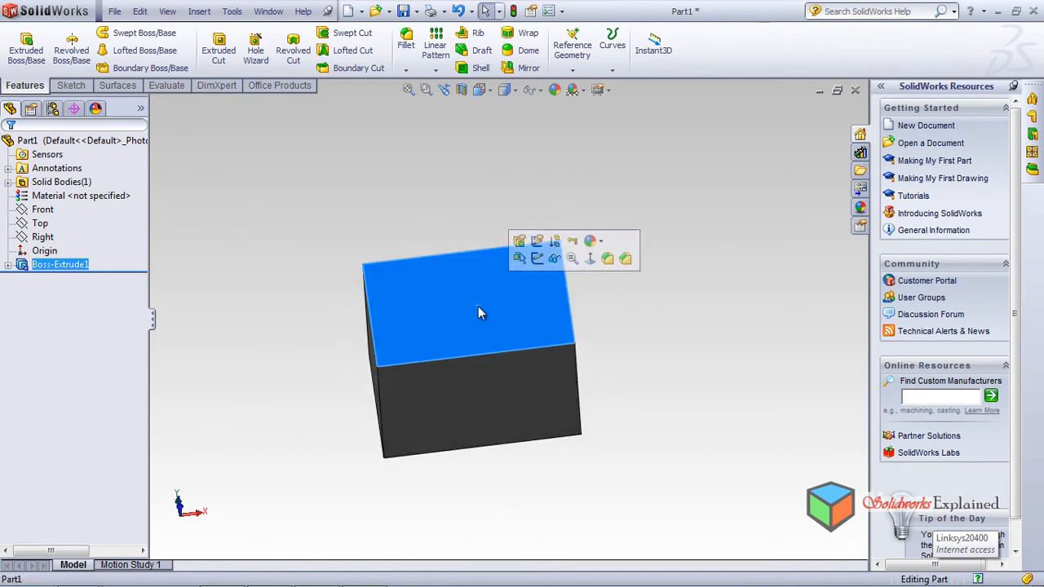
left_click(71, 85)
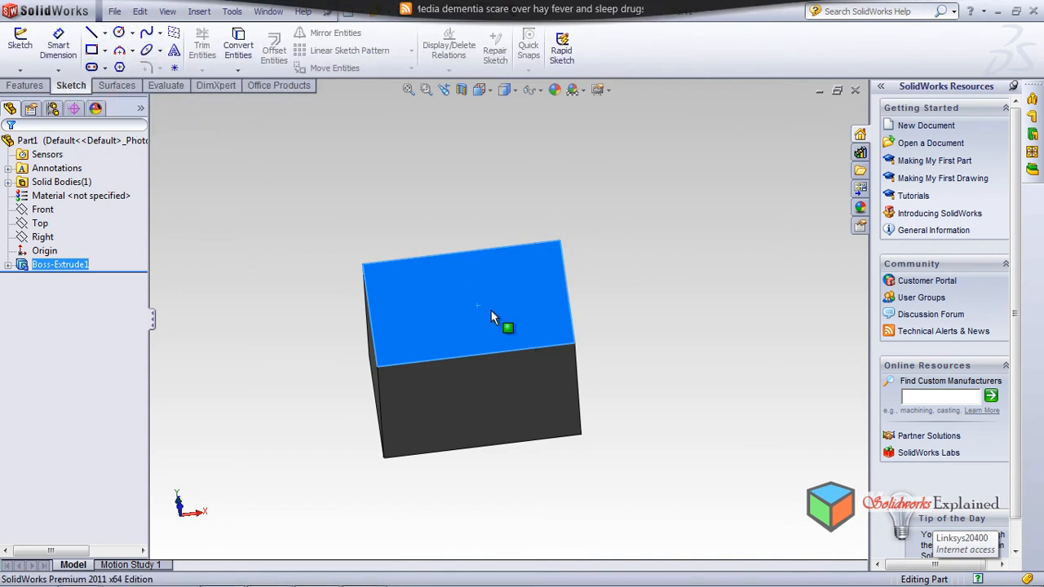
left_click(714, 257)
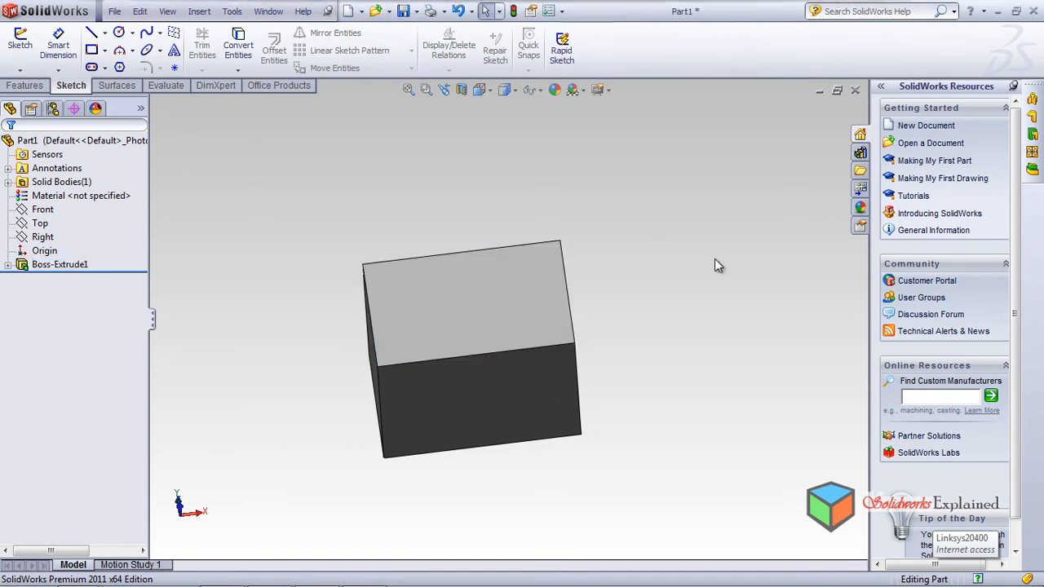
left_click(23, 86)
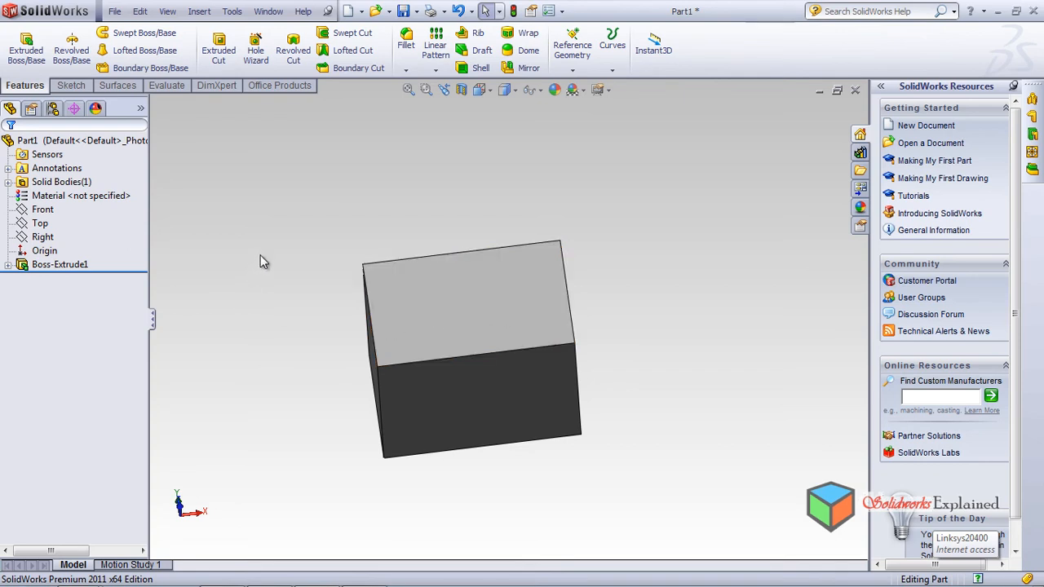
middle_click_drag(260, 261, 321, 457)
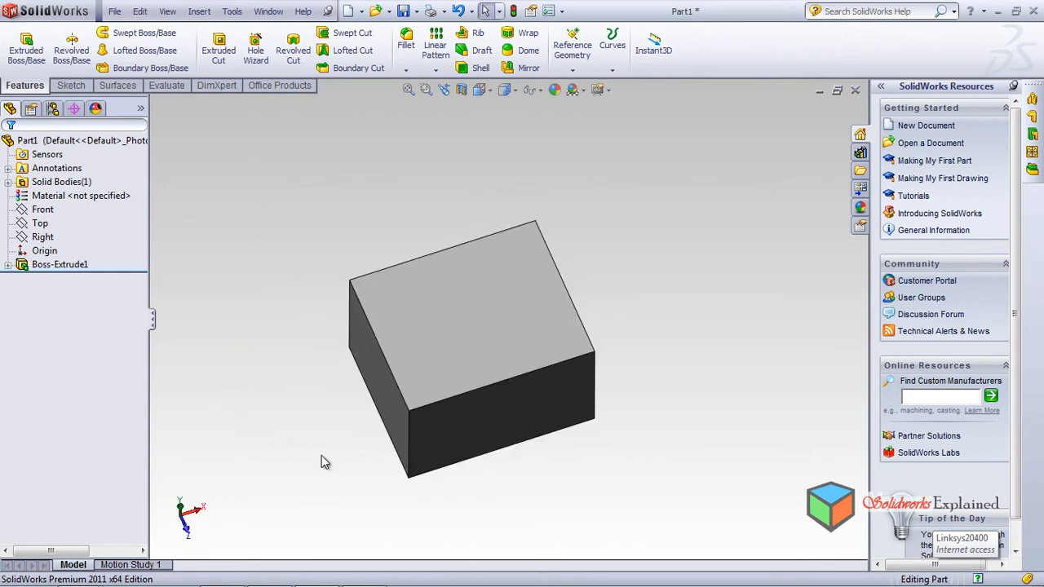
middle_click_drag(686, 320, 408, 419)
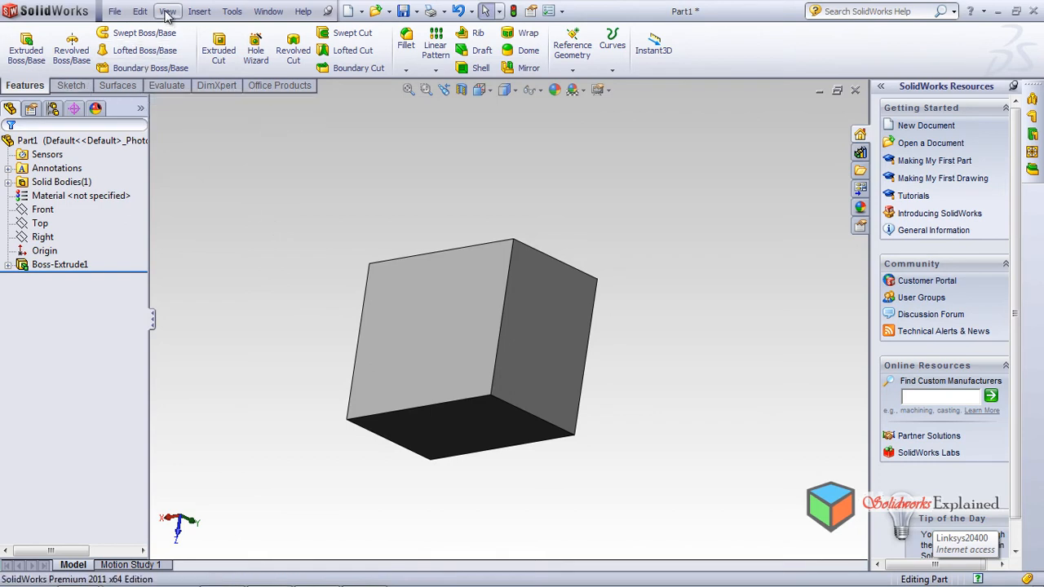
Step: Start the Simple Hole command from the Insert > Features > Hole menu
left_click(232, 12)
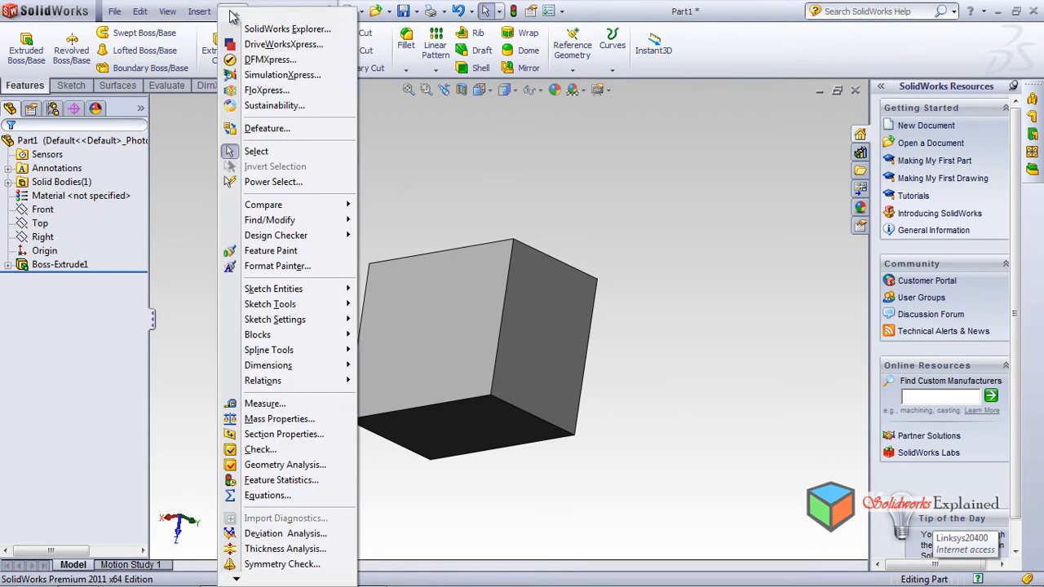
mouse_move(204, 15)
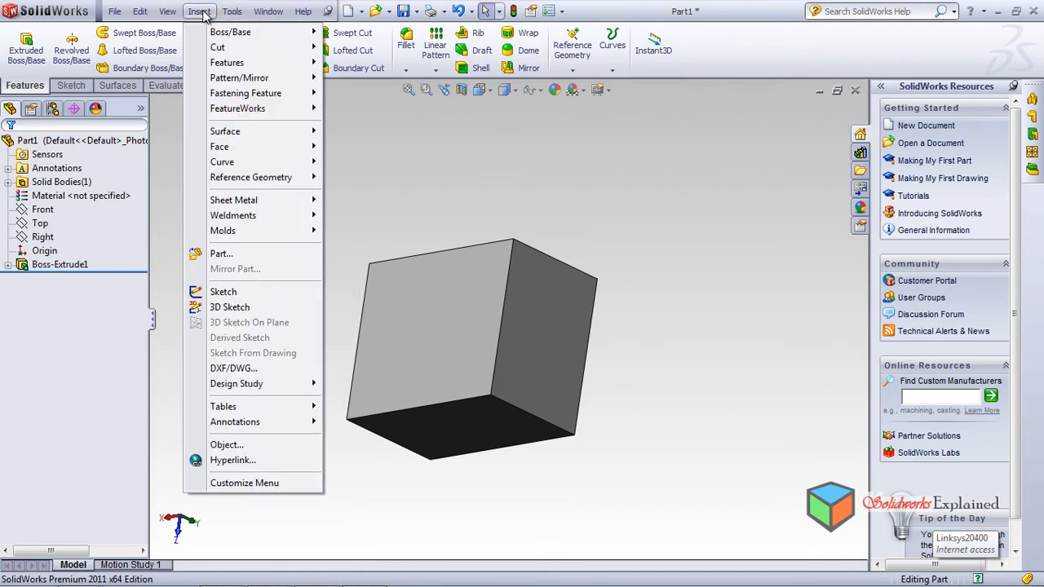
mouse_move(202, 66)
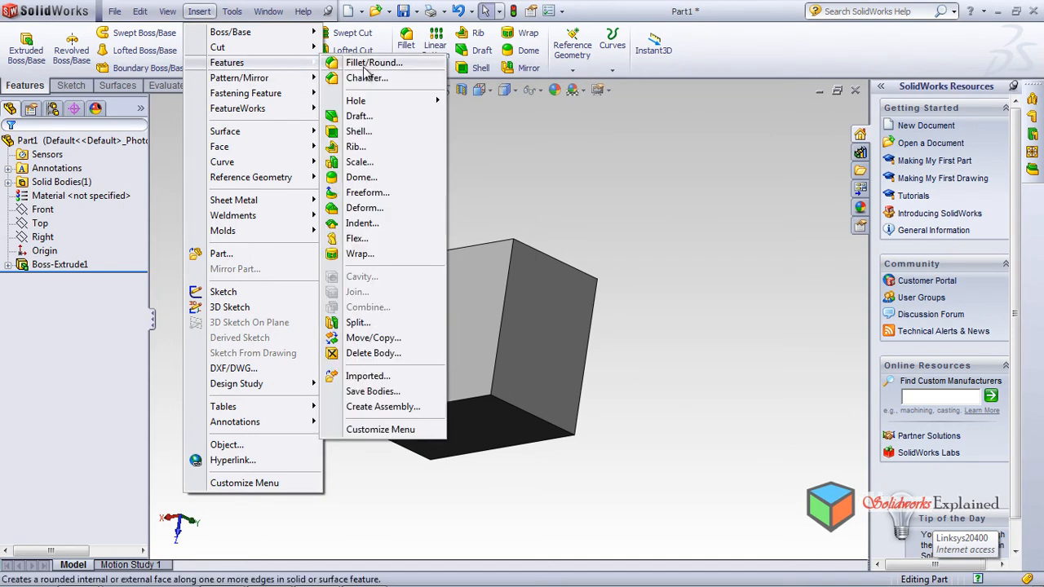
mouse_move(364, 102)
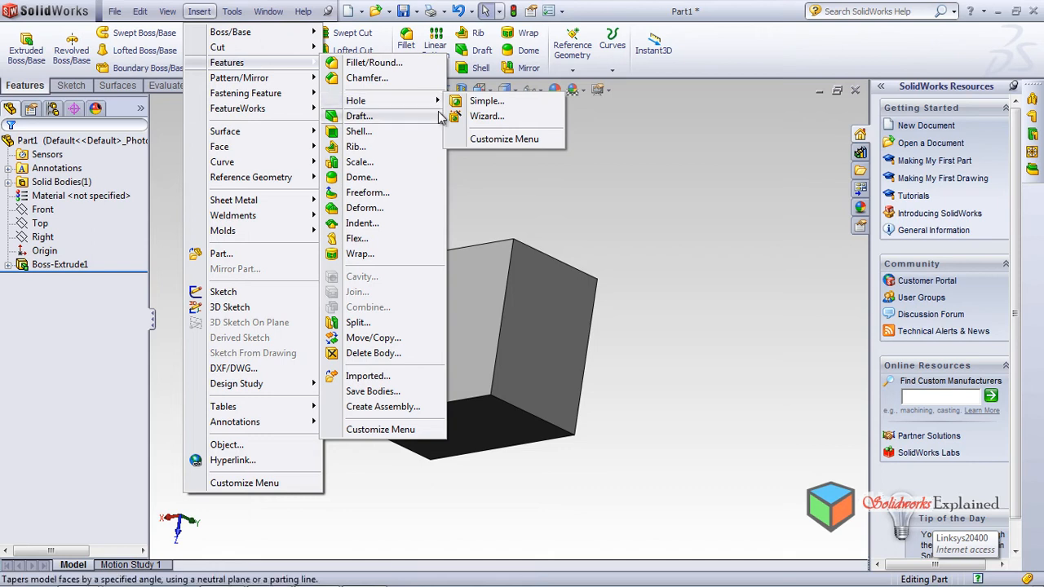
left_click(484, 101)
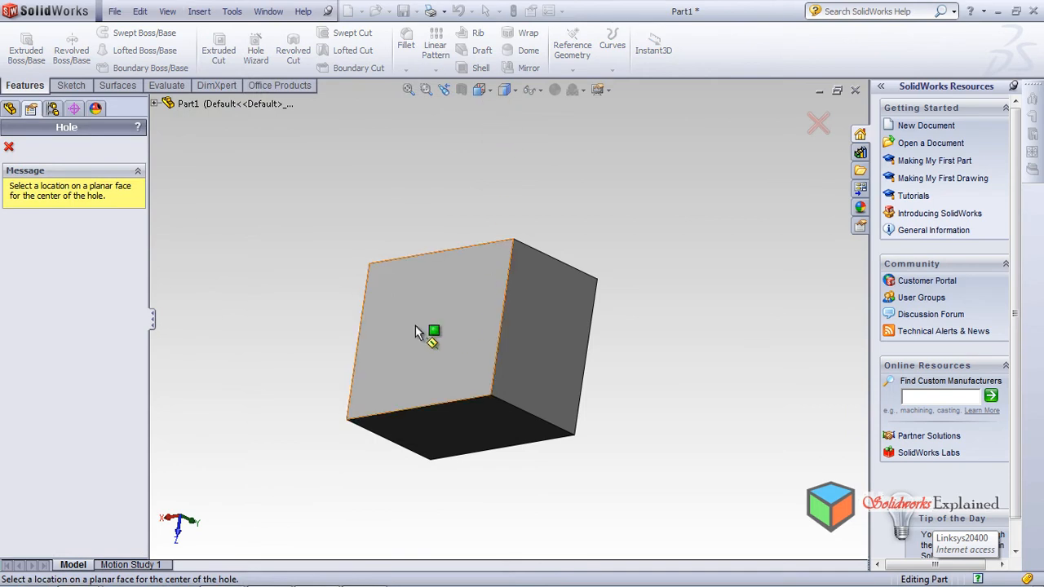
Step: Place a 10 mm diameter, 100 mm Blind simple hole on the block's top face as Hole1
middle_click_drag(467, 332, 678, 191)
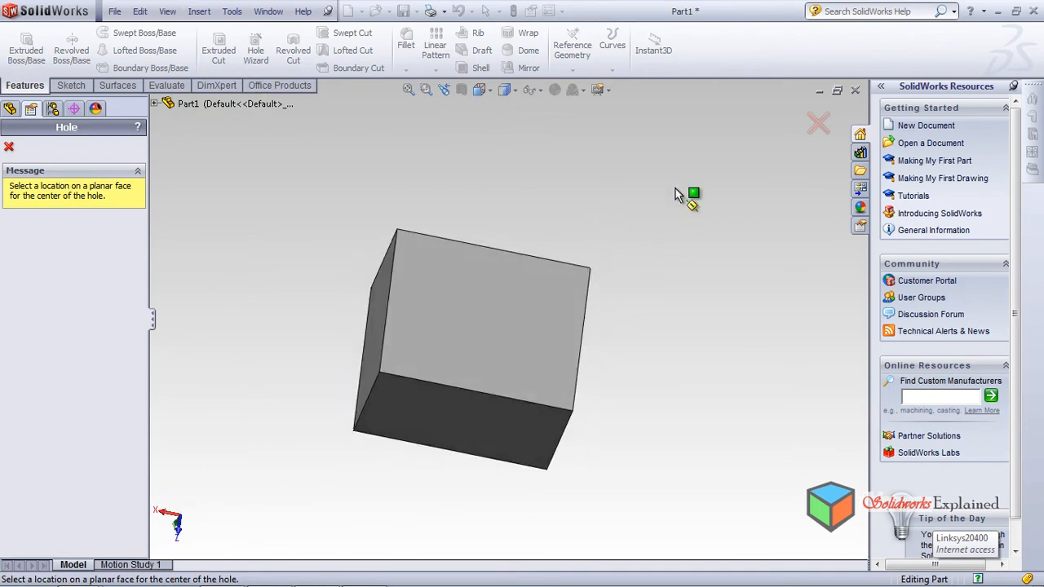
left_click(499, 296)
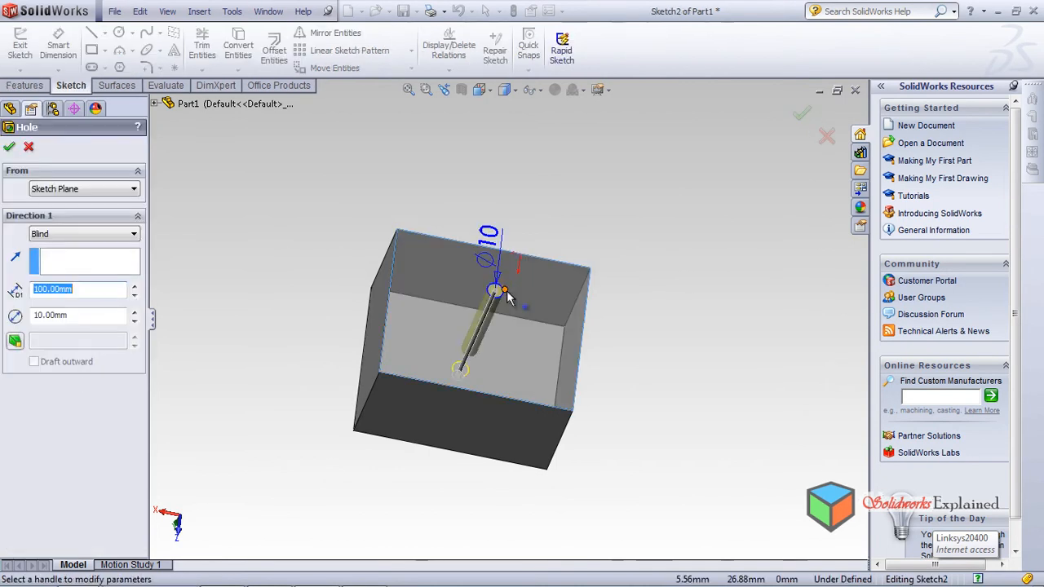
middle_click_drag(680, 302, 621, 395)
scroll(454, 299, "down", 2)
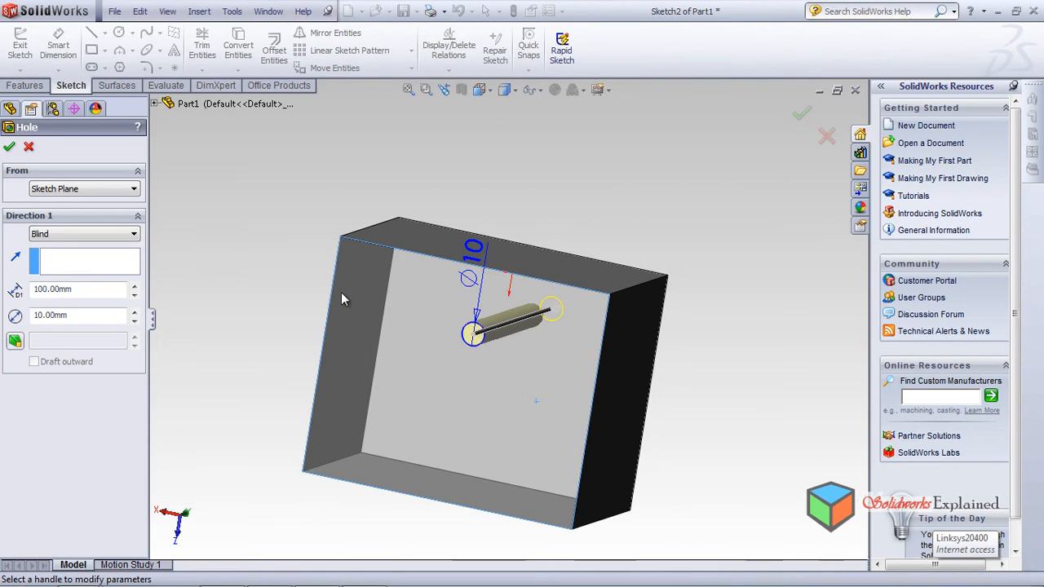
mouse_move(490, 291)
middle_mouse_down()
mouse_move(497, 244)
mouse_move(502, 290)
middle_mouse_up()
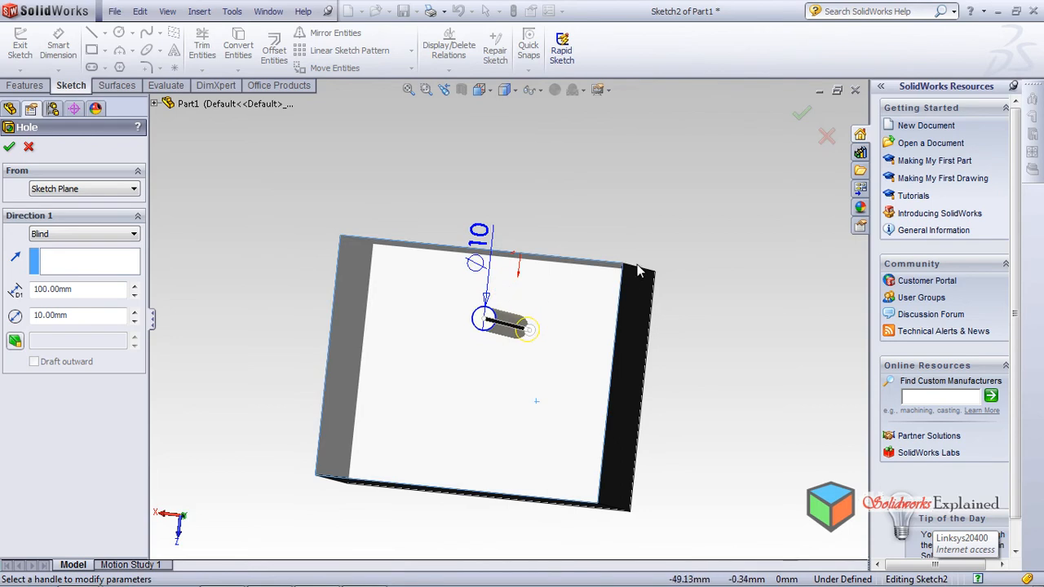
left_click(9, 147)
middle_click_drag(522, 327, 636, 390)
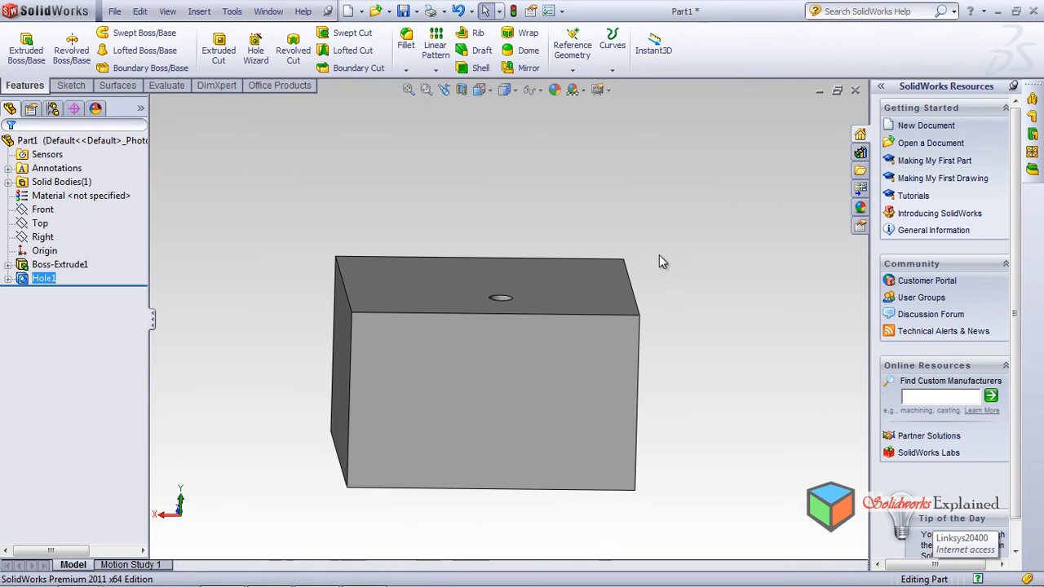
Step: Open Hole1's Edit Feature and cancel it, then select Sketch2 under Hole1
middle_click_drag(656, 253, 492, 226)
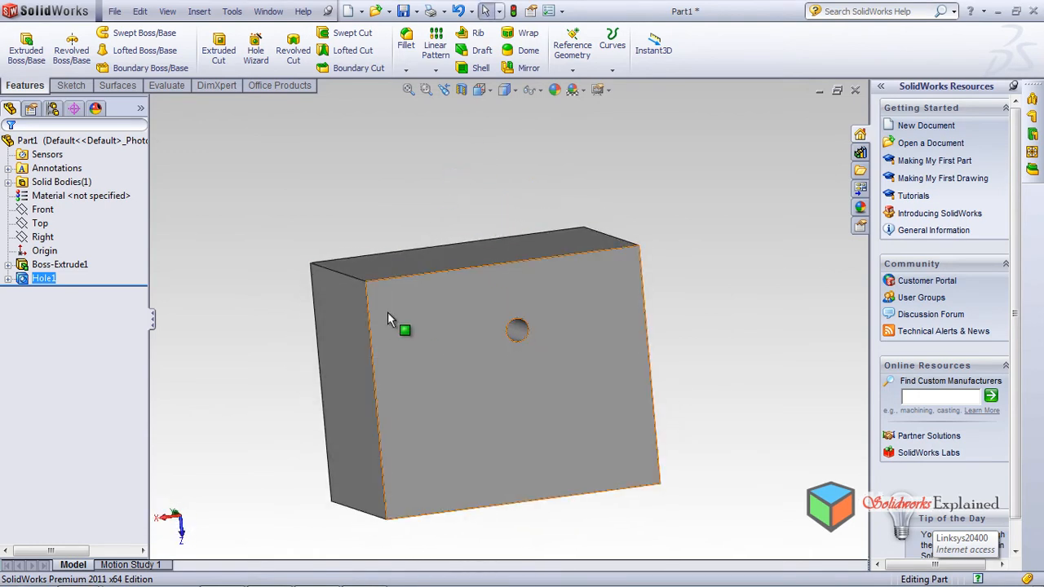
right_click(38, 277)
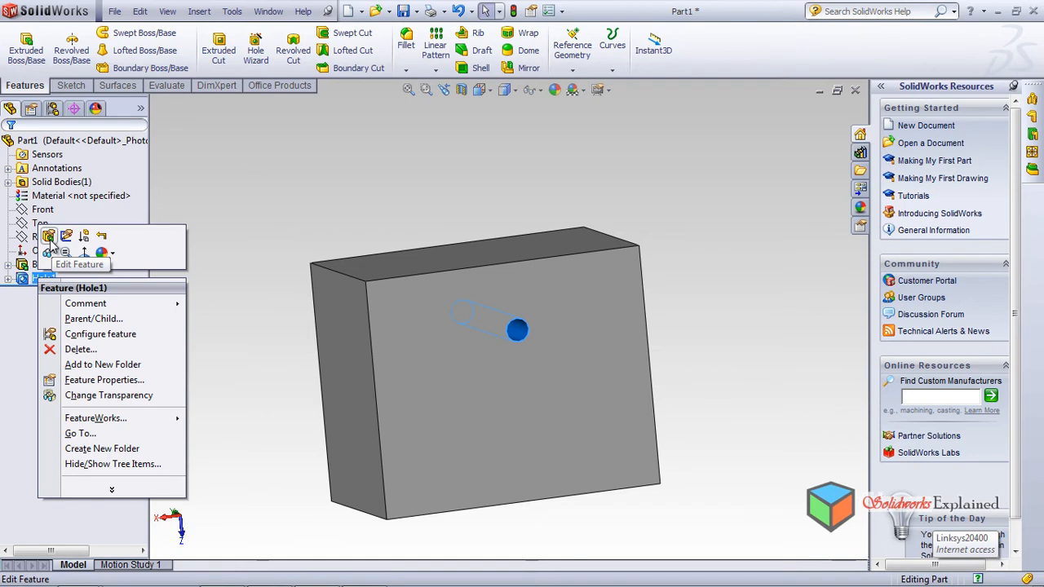
left_click(49, 238)
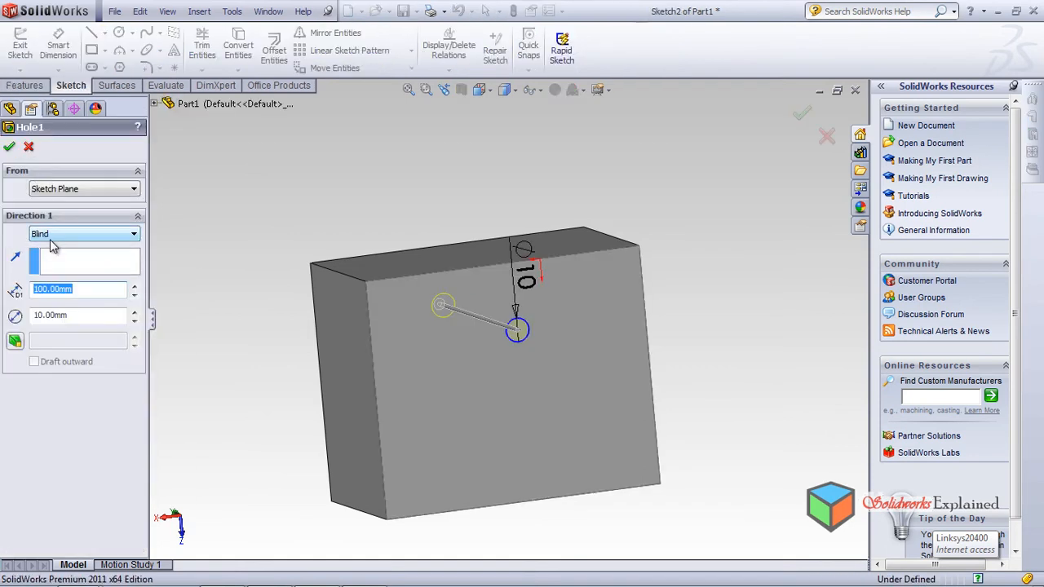
middle_click_drag(260, 311, 334, 306)
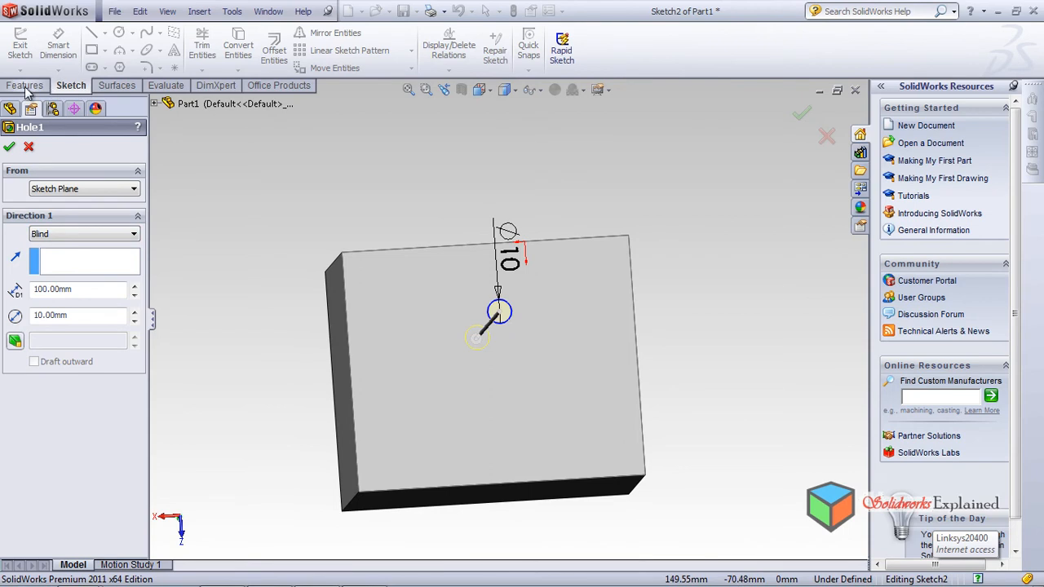
left_click(31, 150)
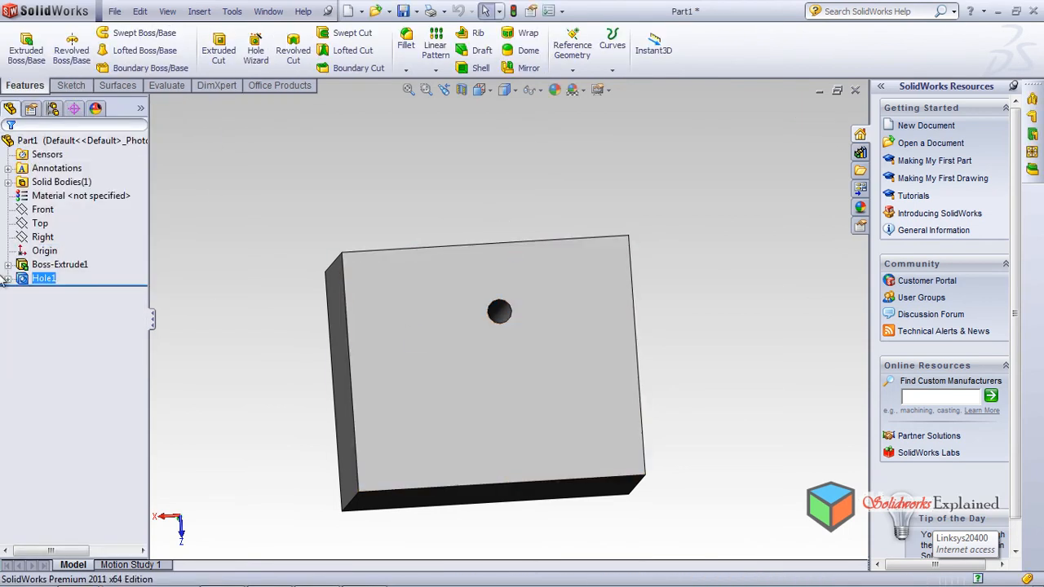
left_click(8, 279)
left_click(88, 294)
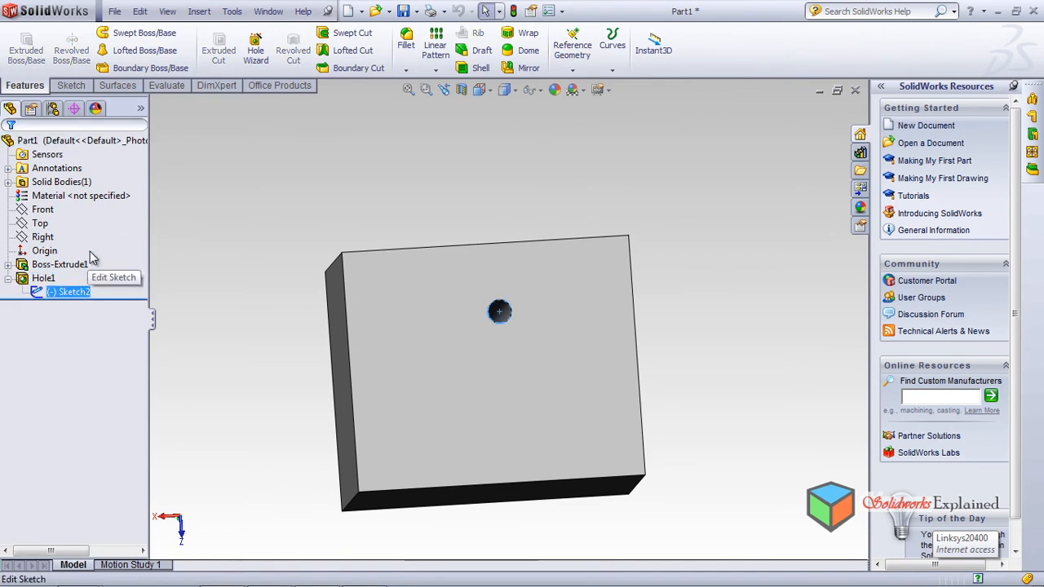
Step: Edit Sketch2 and dimension the hole centre 20 mm from the block's left edge
left_click(93, 257)
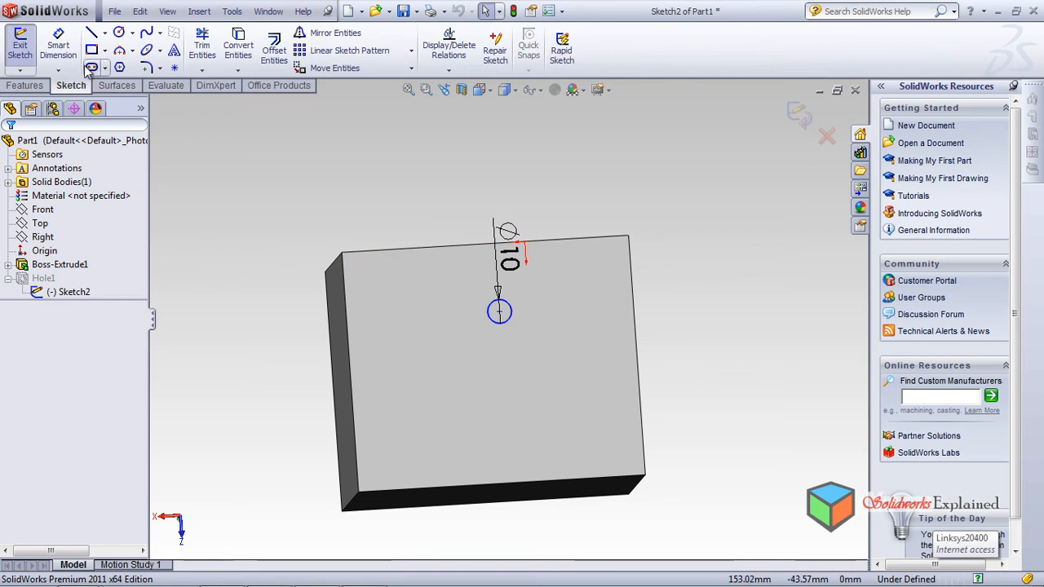
left_click(61, 47)
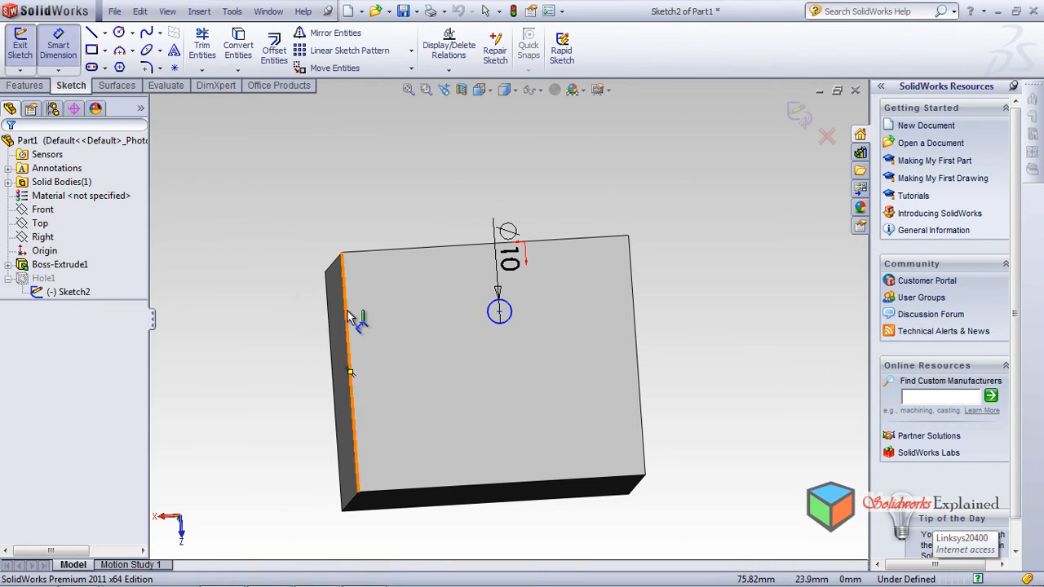
left_click(500, 311)
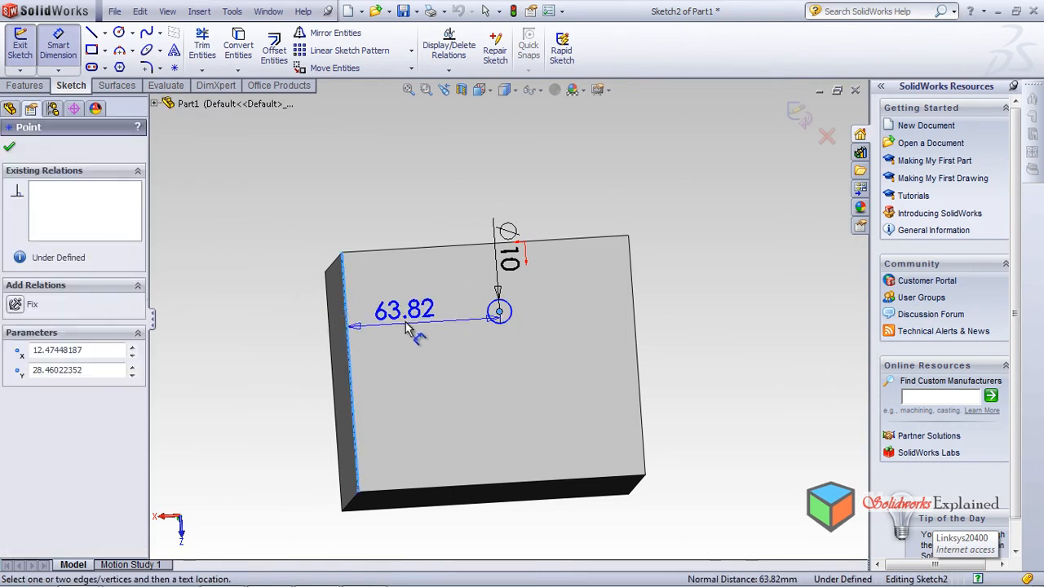
left_click(410, 325)
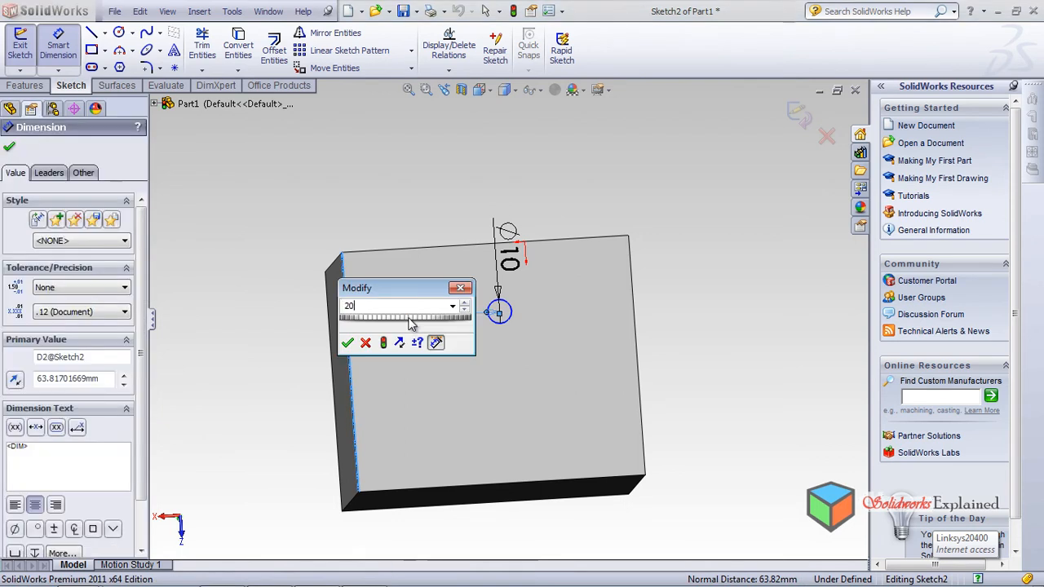
key("Return")
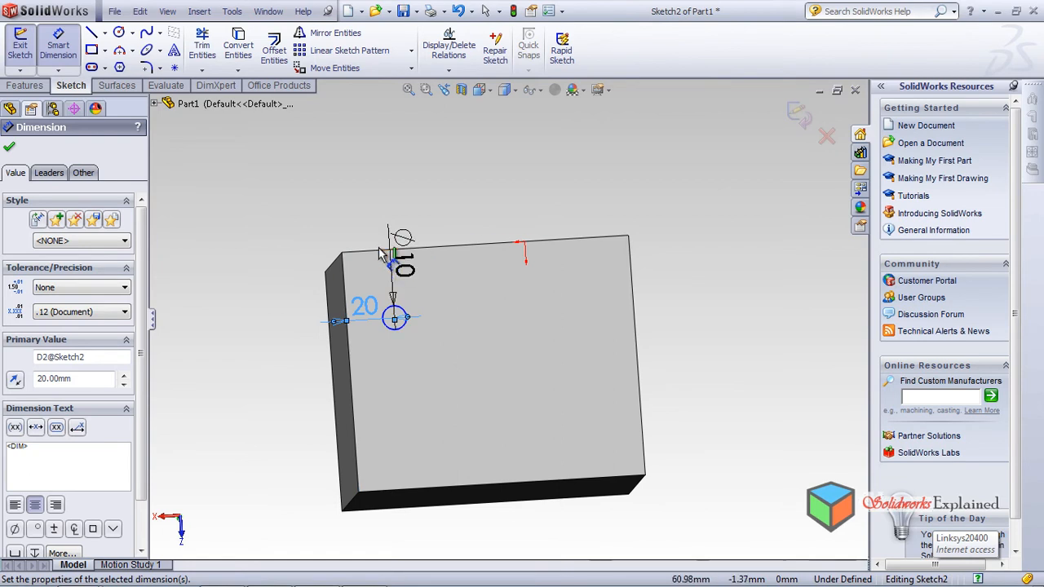
Step: Dimension the hole centre 20 mm from the top edge and exit the sketch
left_click(380, 254)
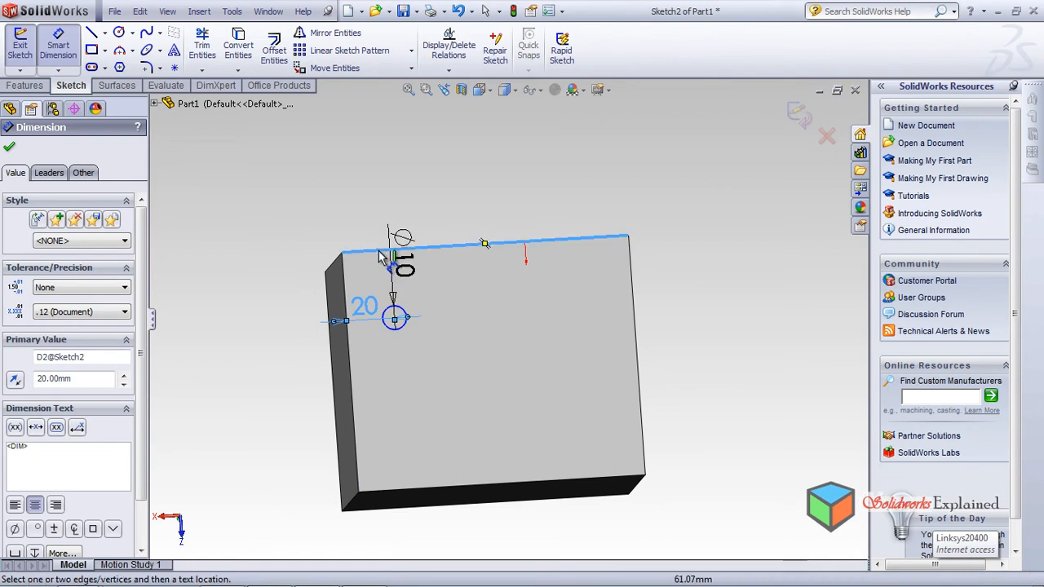
left_click(396, 319)
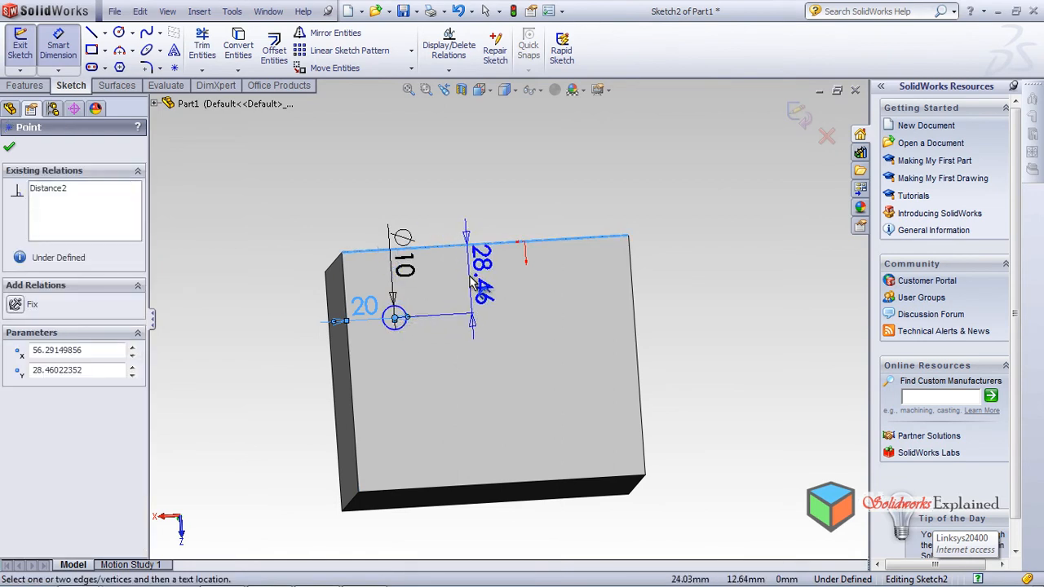
left_click(472, 282)
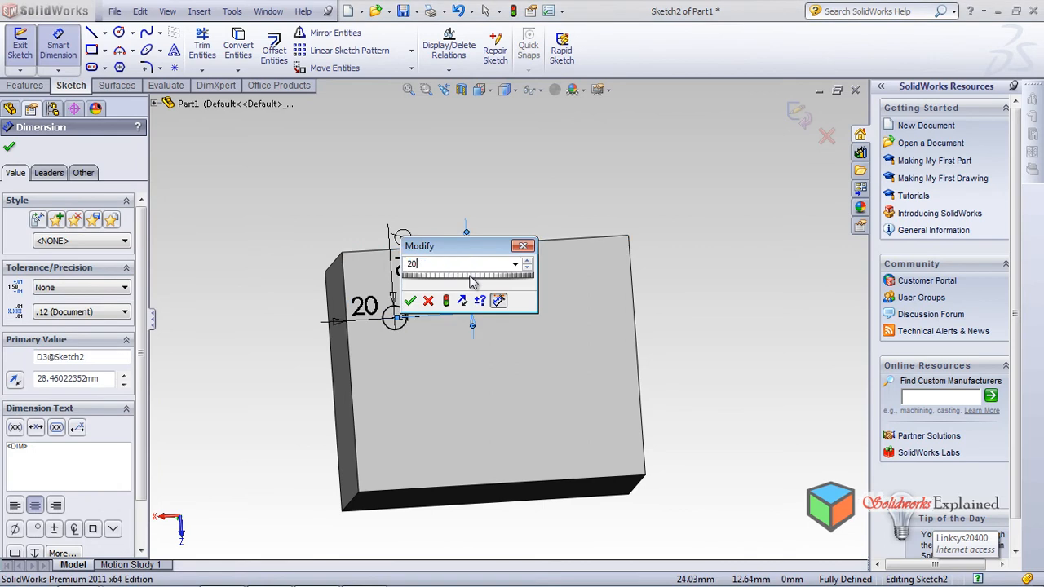
key("Return")
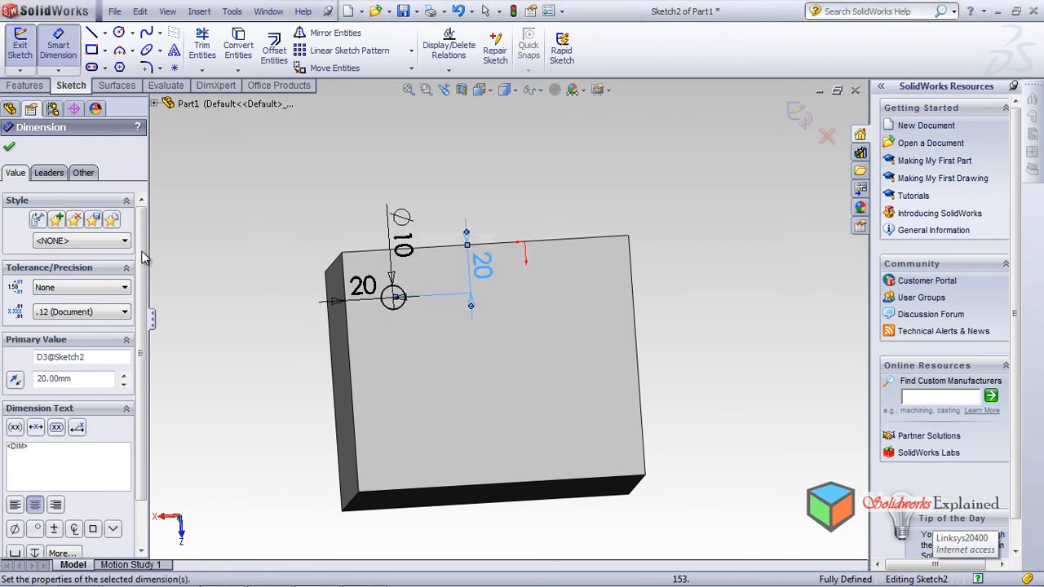
left_click(10, 148)
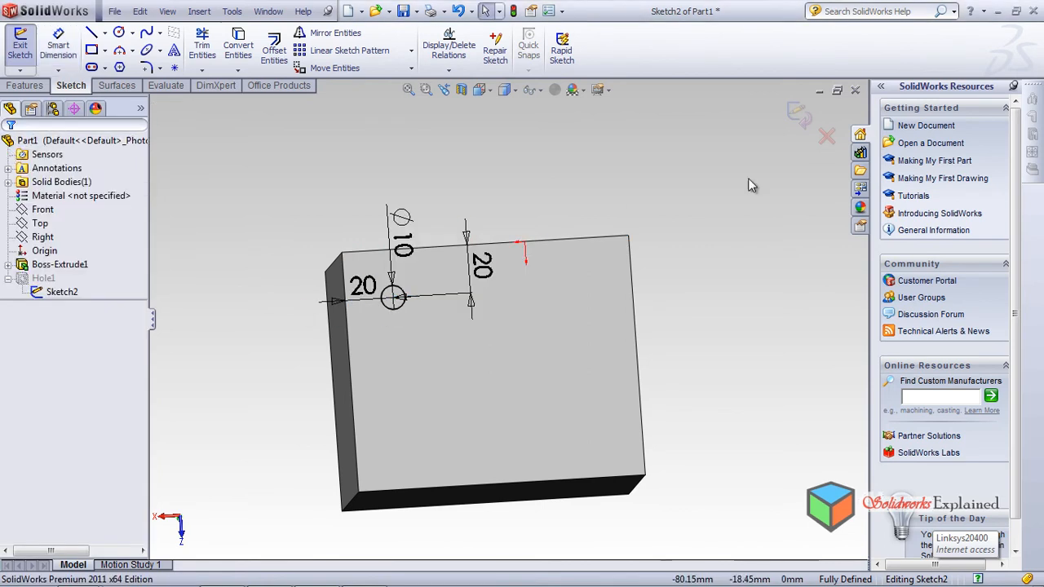
left_click(796, 114)
mouse_move(590, 250)
middle_mouse_down()
mouse_move(580, 270)
mouse_move(595, 245)
mouse_move(658, 492)
mouse_move(611, 305)
mouse_move(621, 216)
mouse_move(620, 277)
mouse_move(580, 236)
mouse_move(584, 397)
mouse_move(622, 310)
mouse_move(609, 408)
mouse_move(651, 519)
mouse_move(617, 478)
mouse_move(601, 497)
mouse_move(694, 346)
middle_mouse_up()
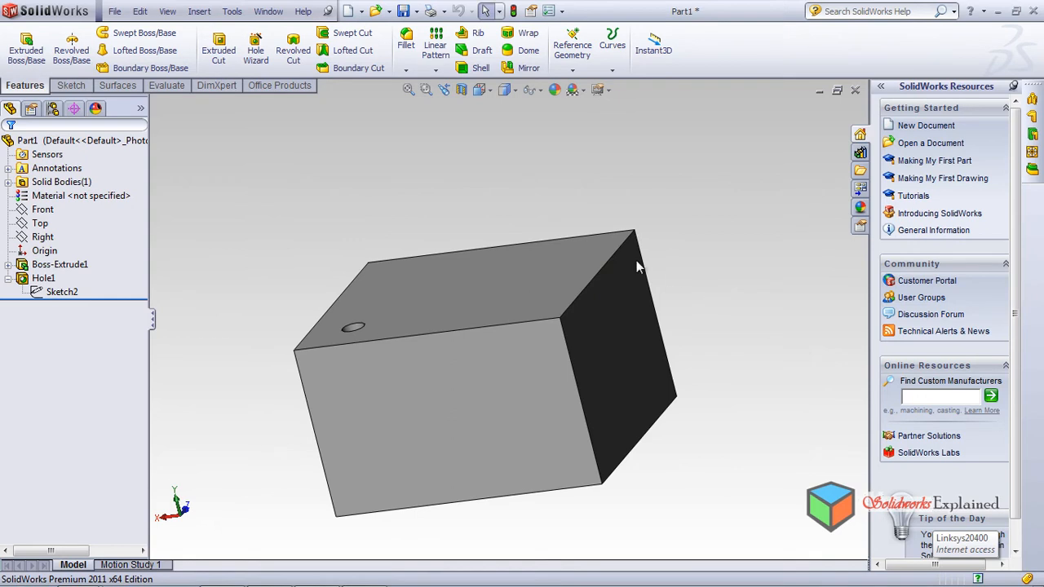
middle_click_drag(451, 218, 494, 186)
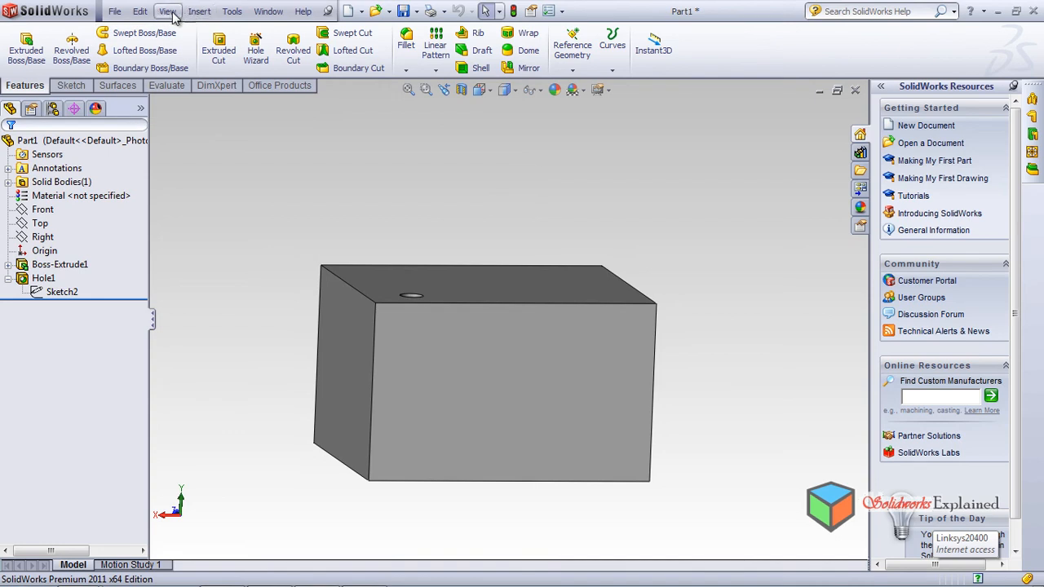
left_click(200, 13)
Step: Start a simple 10 mm hole placed on the block's front face
mouse_move(244, 63)
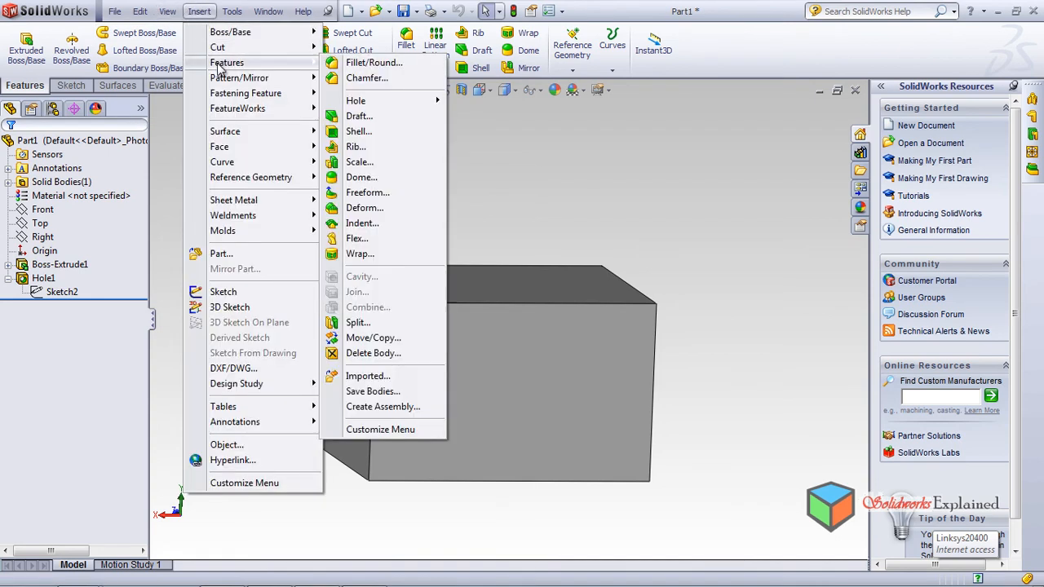
mouse_move(359, 104)
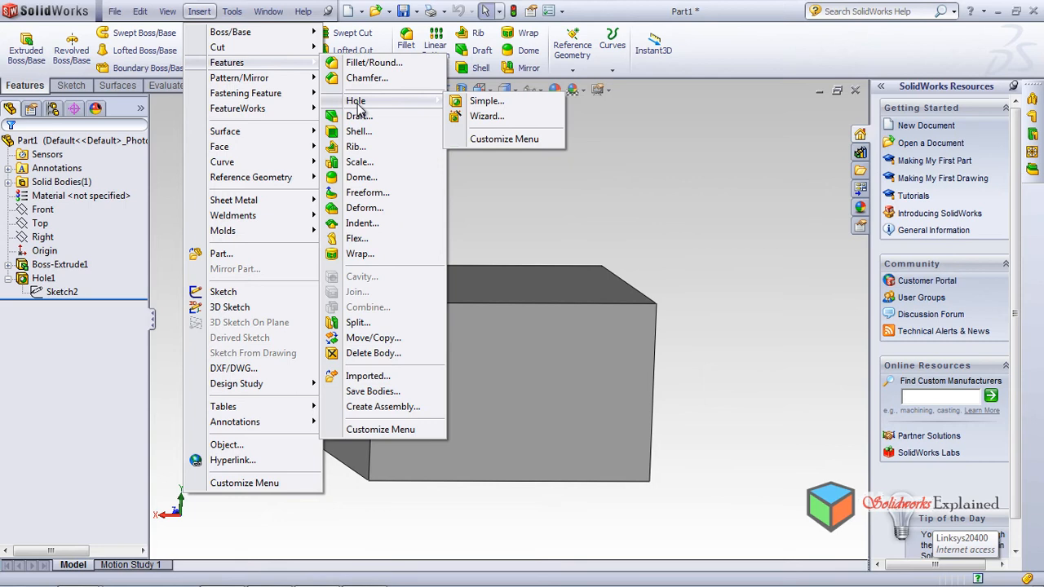
left_click(493, 103)
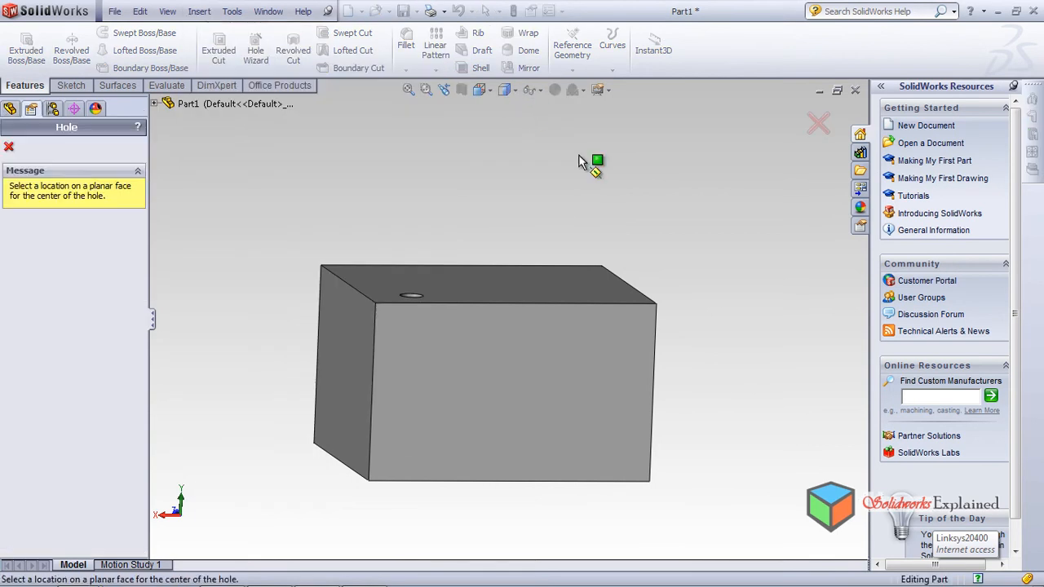
left_click(555, 377)
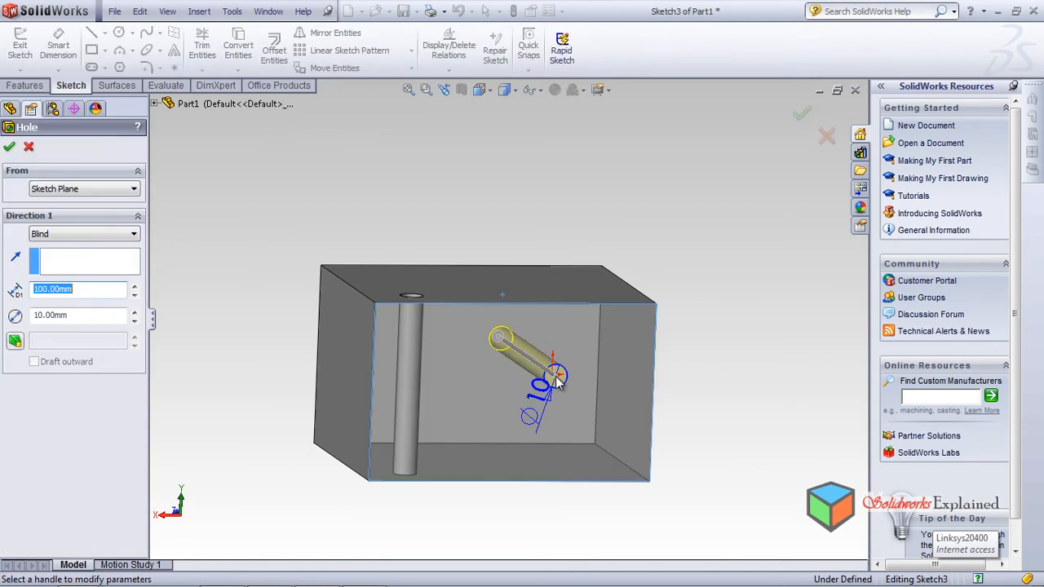
middle_click_drag(630, 445, 807, 204)
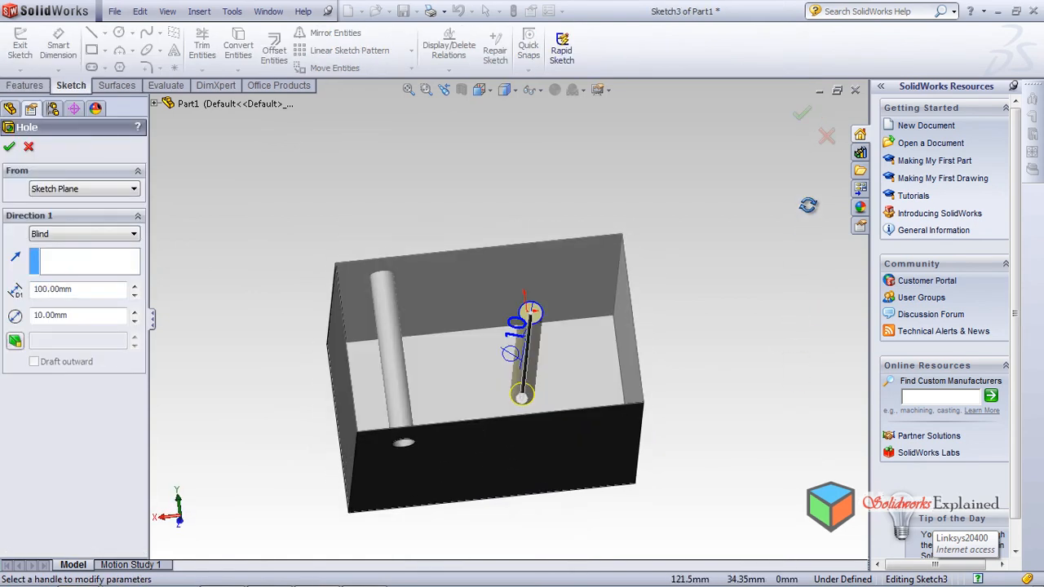
Step: Switch the hole's end condition to Through All, then back to Blind
left_click(112, 235)
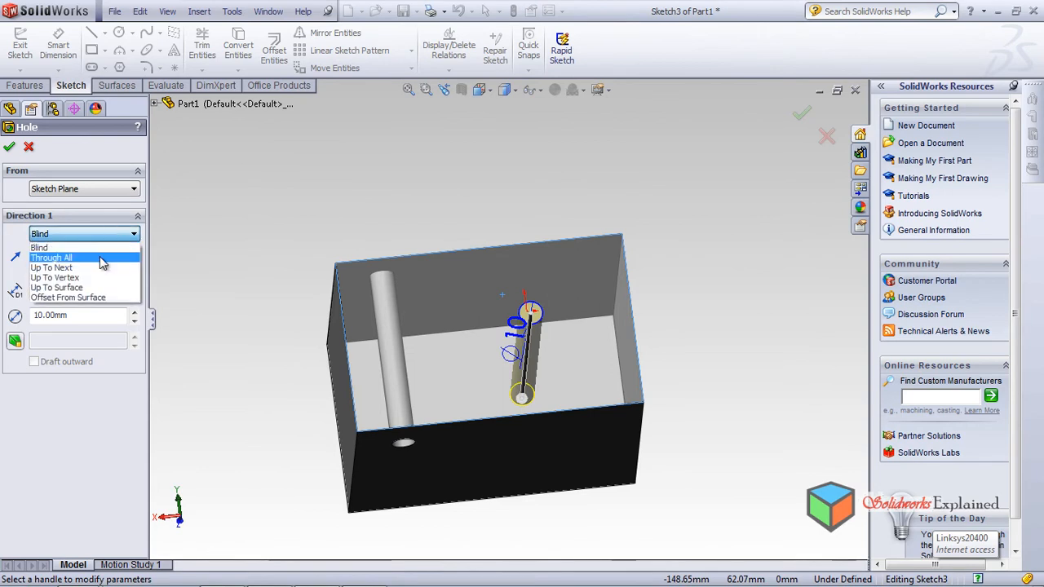
left_click(98, 258)
left_click(92, 234)
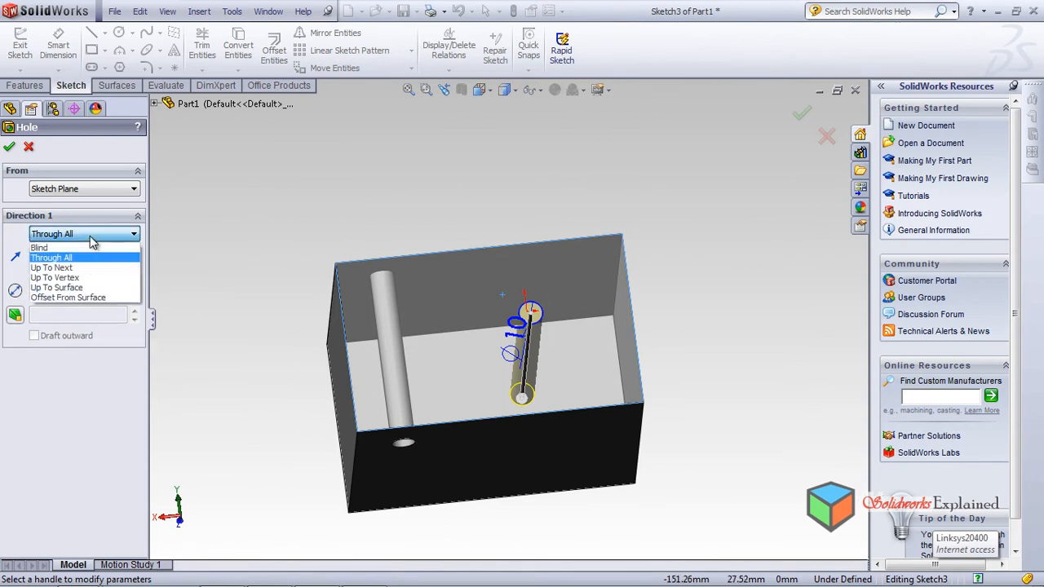
left_click(87, 249)
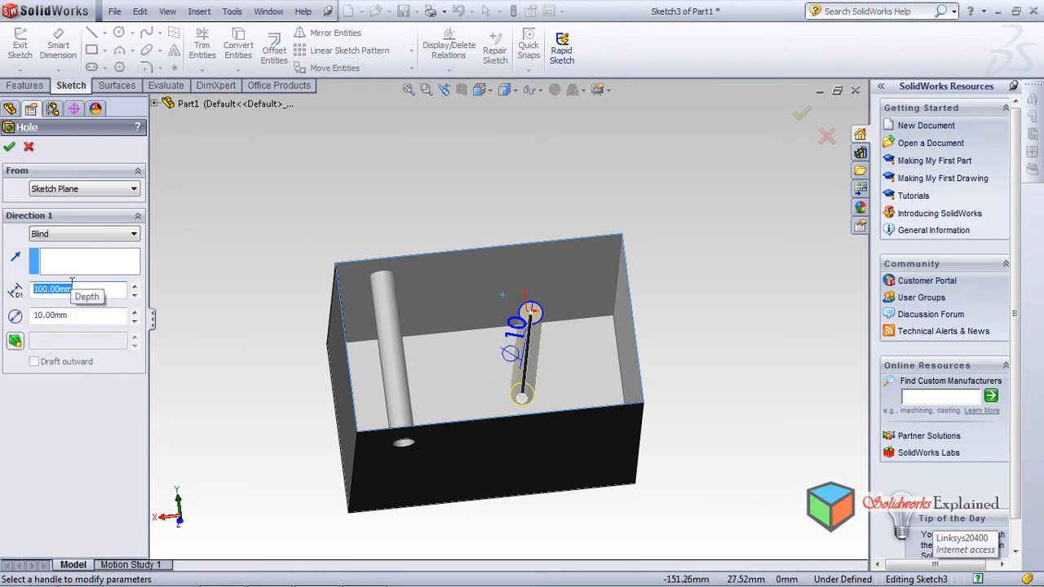
Step: Set the second hole's depth to 50 mm and drag it toward the lower part of the face
key("Return")
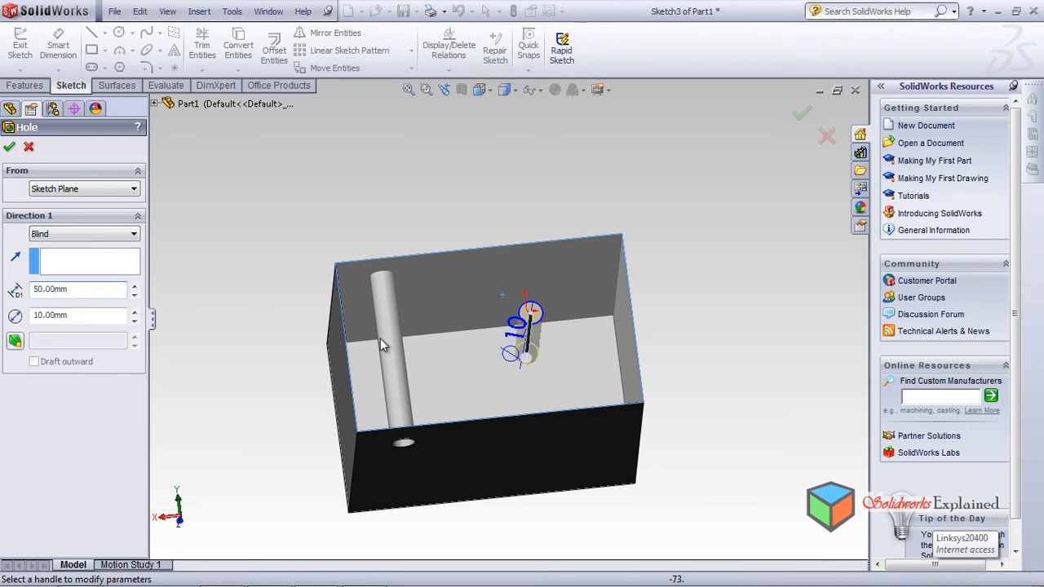
mouse_move(689, 317)
middle_mouse_down()
mouse_move(666, 478)
mouse_move(653, 285)
mouse_move(694, 328)
mouse_move(702, 361)
middle_mouse_up()
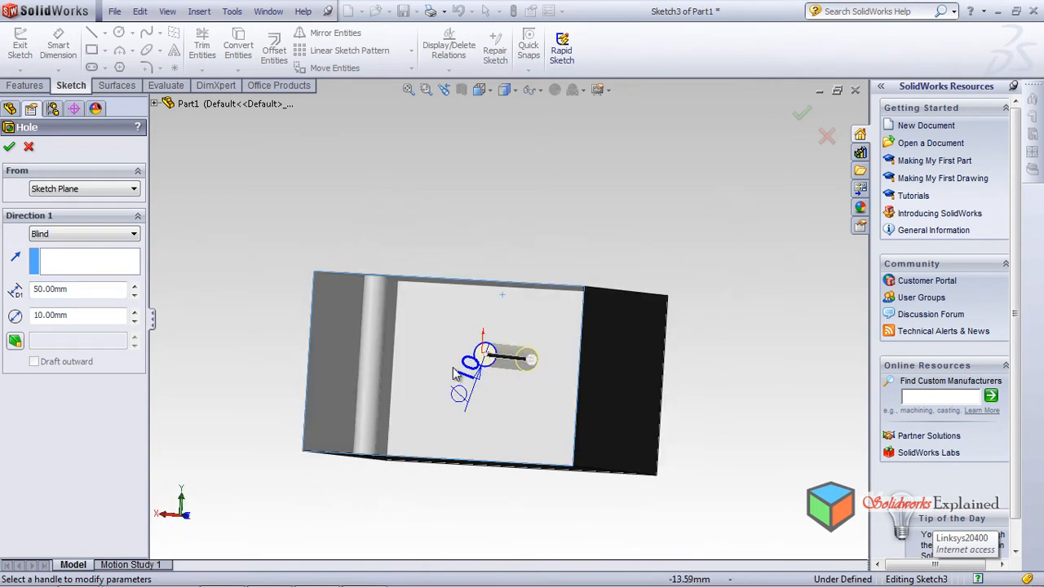
middle_click_drag(467, 411, 503, 341)
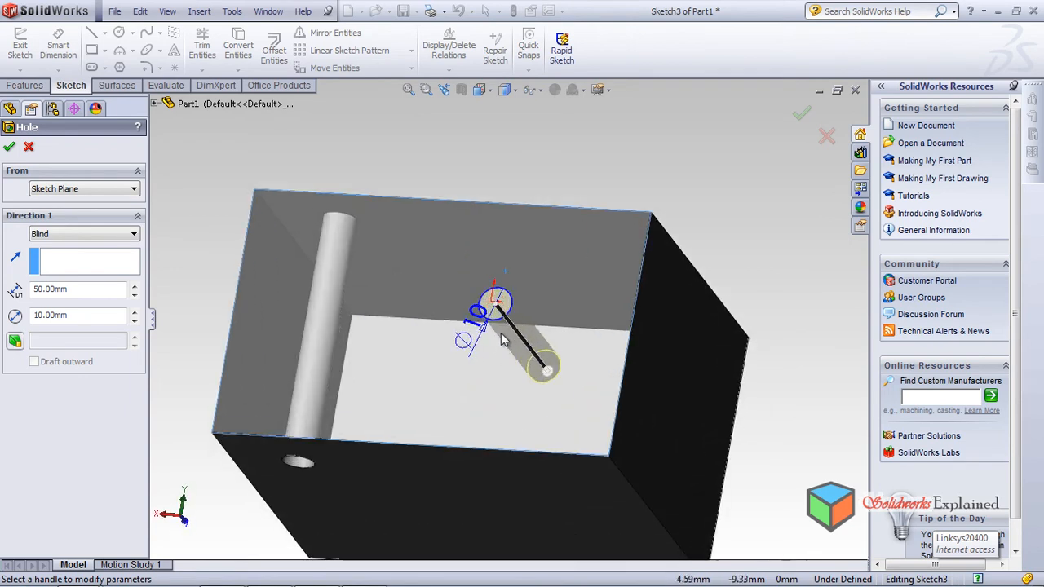
scroll(510, 314, "down", 2)
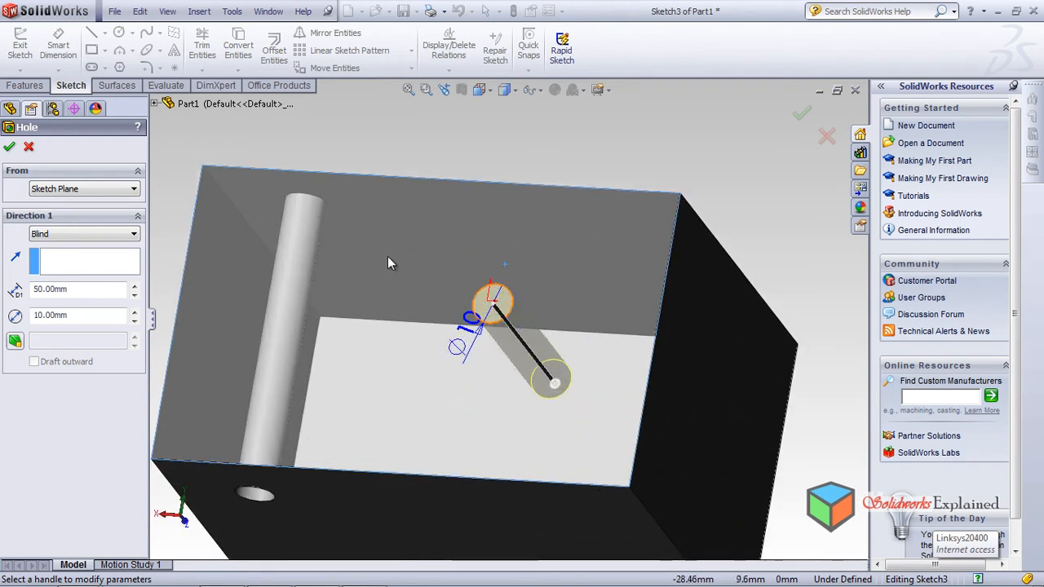
mouse_move(495, 306)
left_mouse_down()
mouse_move(522, 255)
mouse_move(579, 257)
mouse_move(563, 424)
mouse_move(526, 255)
mouse_move(412, 416)
mouse_move(566, 264)
mouse_move(603, 256)
left_mouse_up()
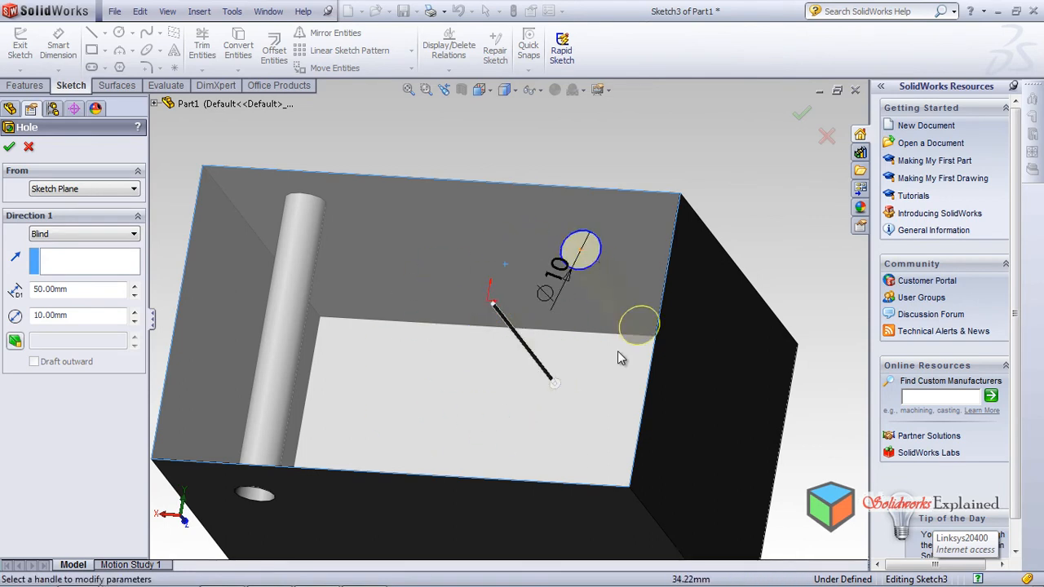
middle_click_drag(508, 343, 473, 255)
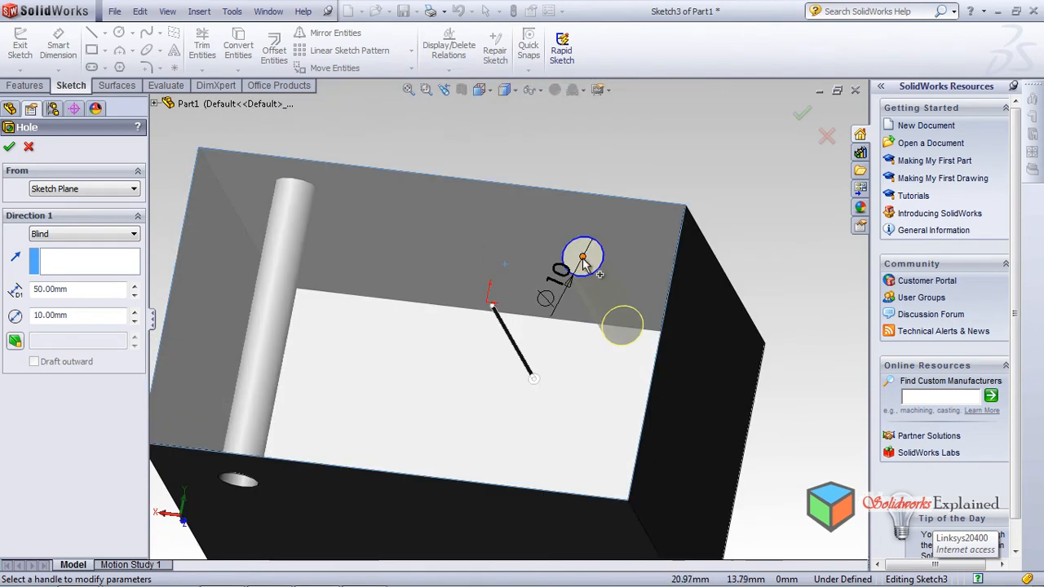
left_click_drag(585, 263, 412, 430)
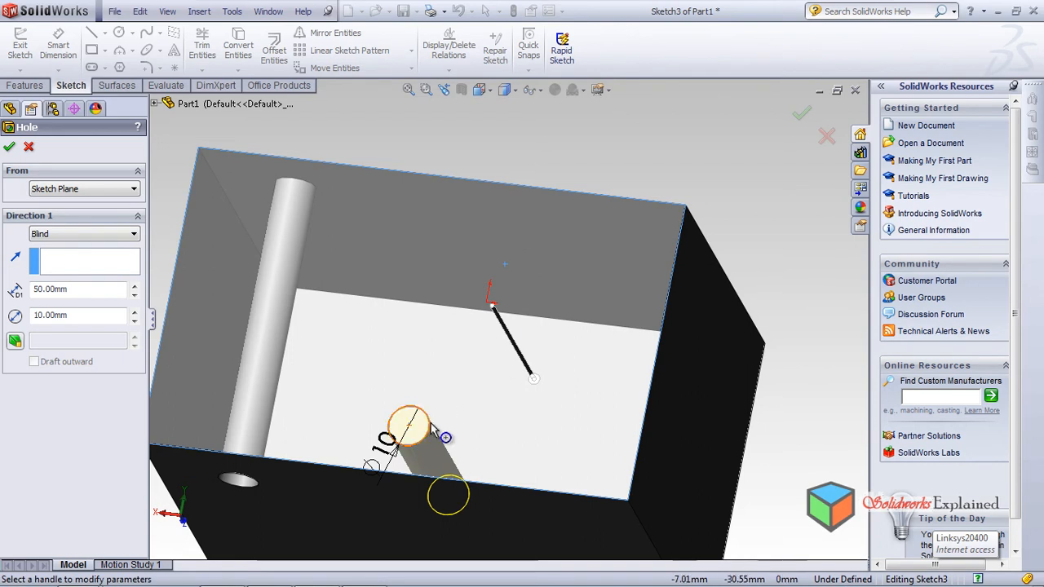
left_click_drag(409, 426, 620, 231)
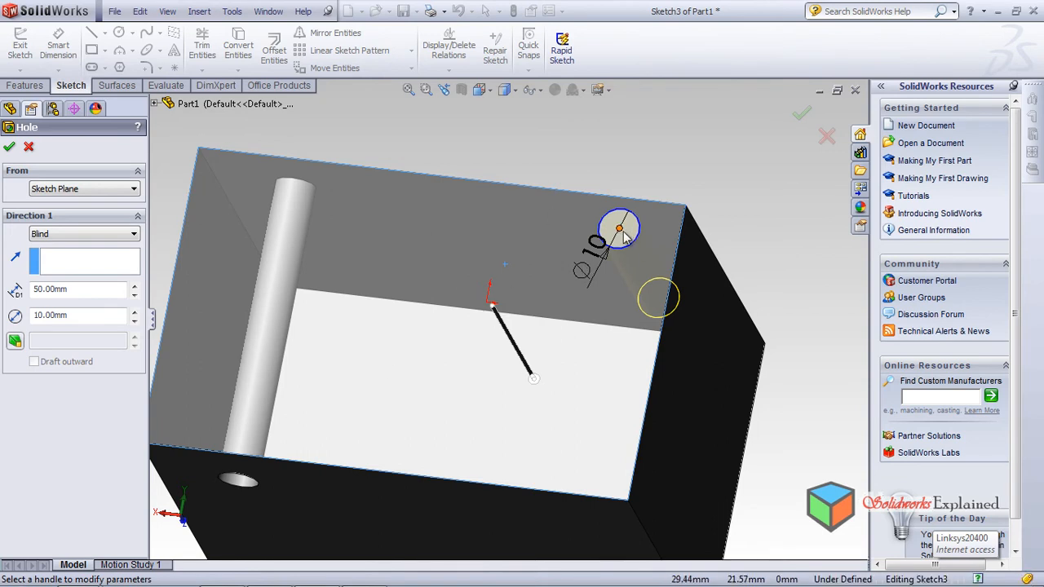
left_click_drag(629, 235, 570, 438)
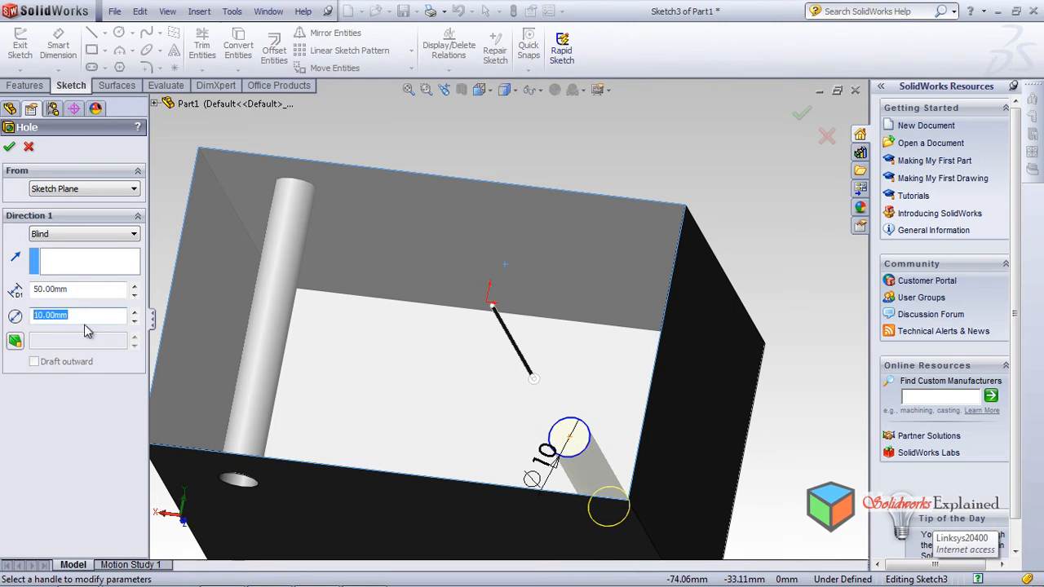
Step: Set the hole diameter to 50 mm, nudge it up and left, and accept it as Hole2
key("Return")
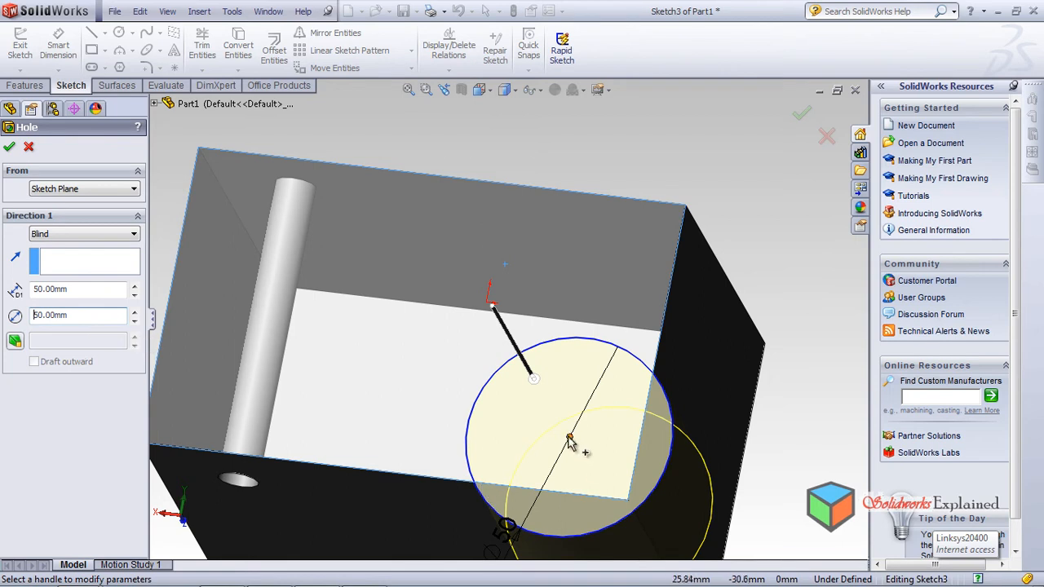
mouse_move(569, 443)
left_mouse_down()
mouse_move(509, 374)
mouse_move(533, 378)
left_mouse_up()
middle_click_drag(810, 383, 775, 363)
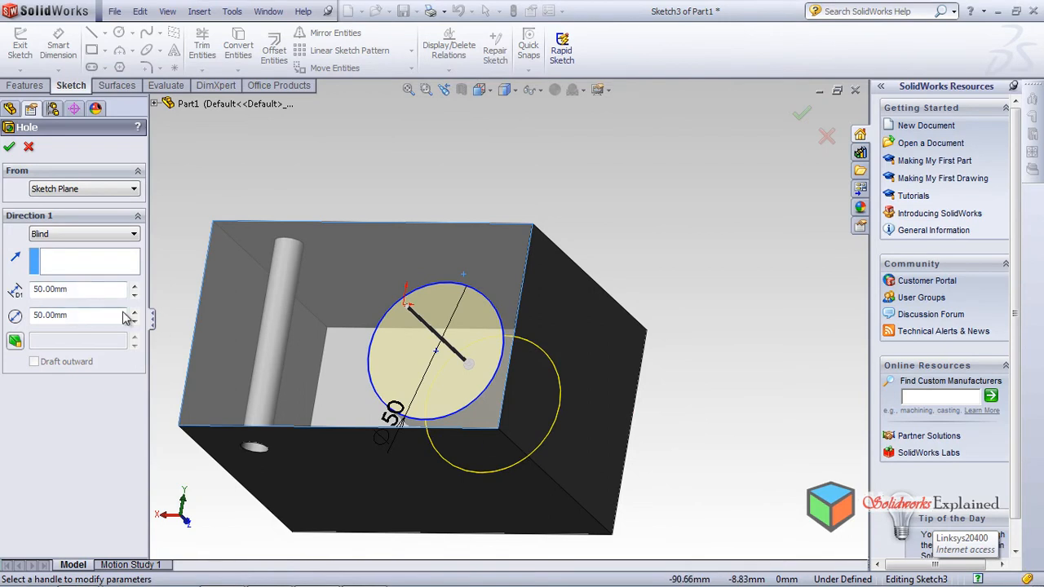
left_click(10, 149)
Step: Orbit the block from several angles to inspect both holes, then bring up the Evaluate tools
middle_click_drag(529, 312, 434, 193)
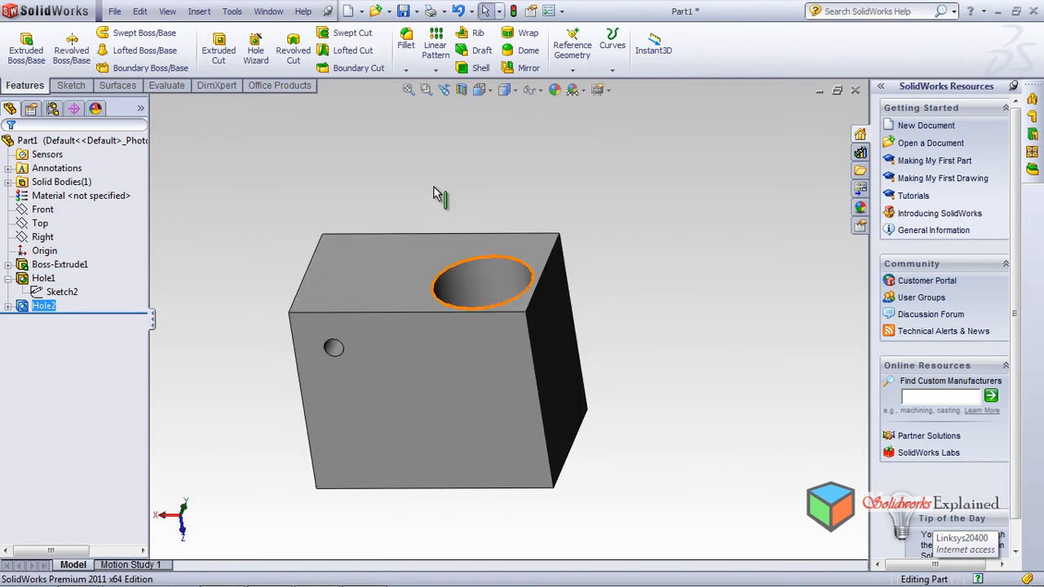
middle_click_drag(424, 302, 459, 388)
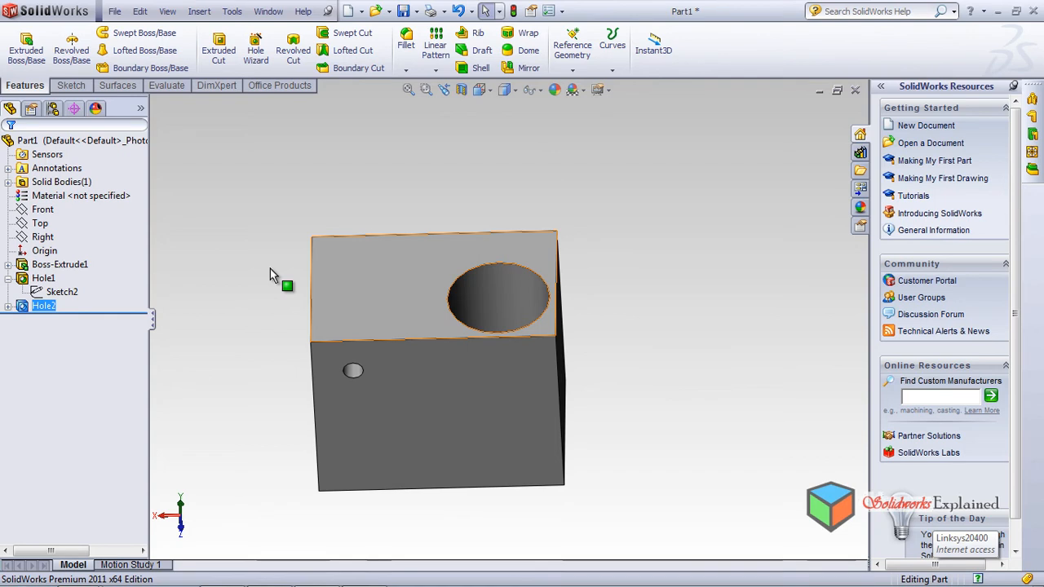
middle_click_drag(582, 315, 575, 285)
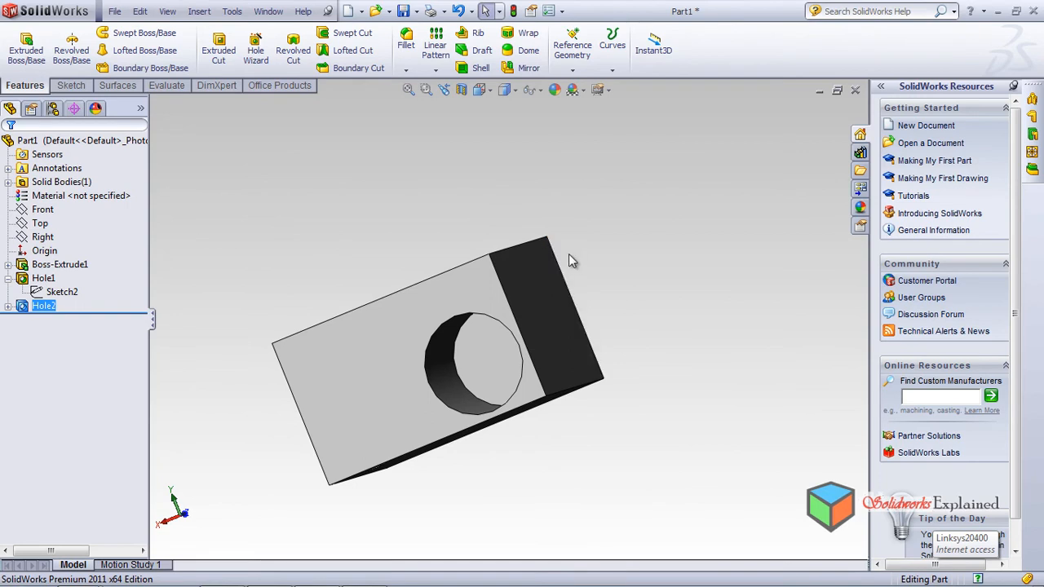
middle_click_drag(447, 339, 421, 338)
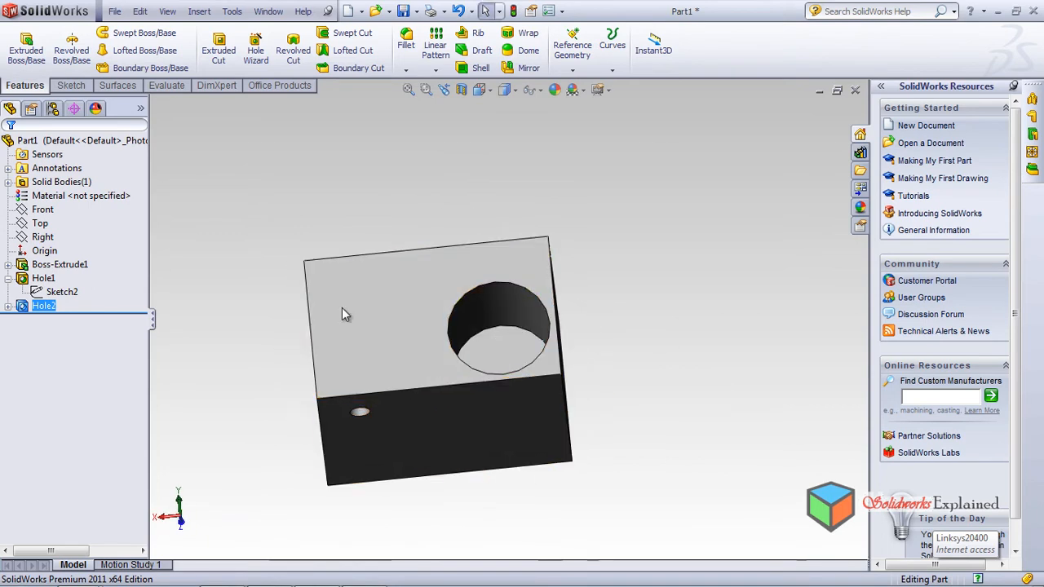
middle_click_drag(365, 460, 359, 374)
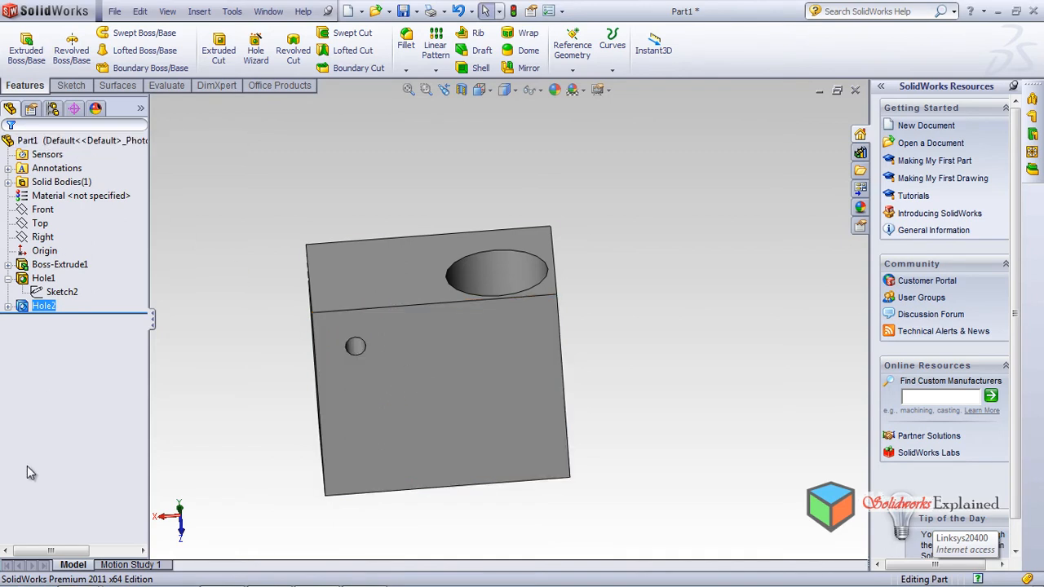
middle_click_drag(536, 415, 618, 540)
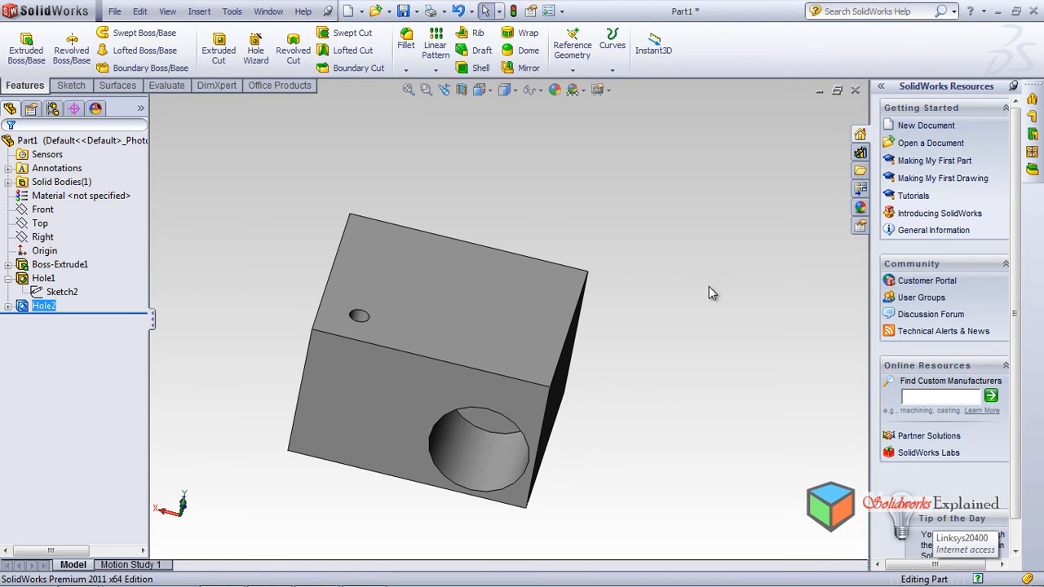
middle_click_drag(670, 406, 664, 237)
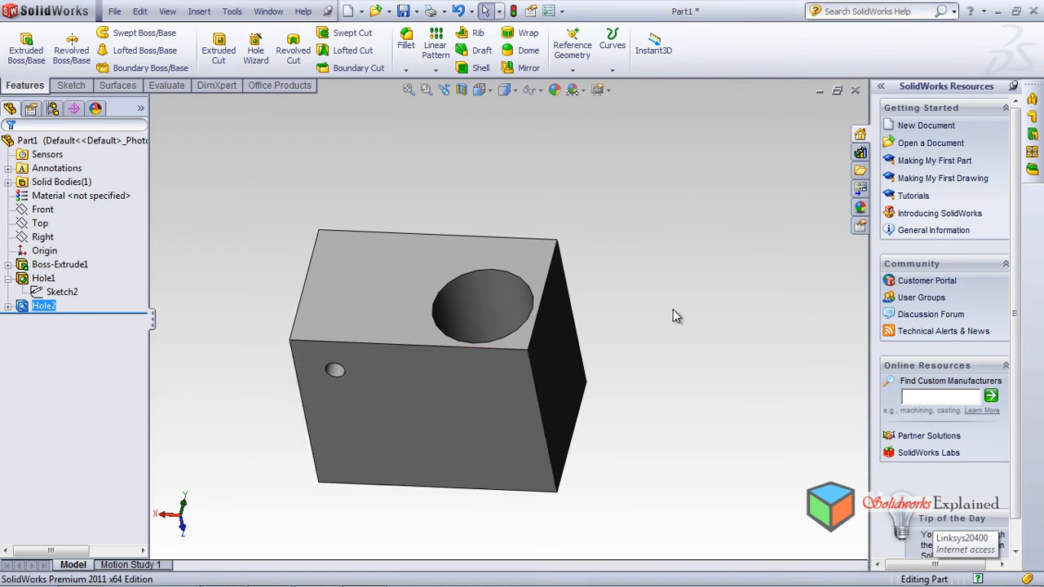
middle_click_drag(636, 310, 664, 410)
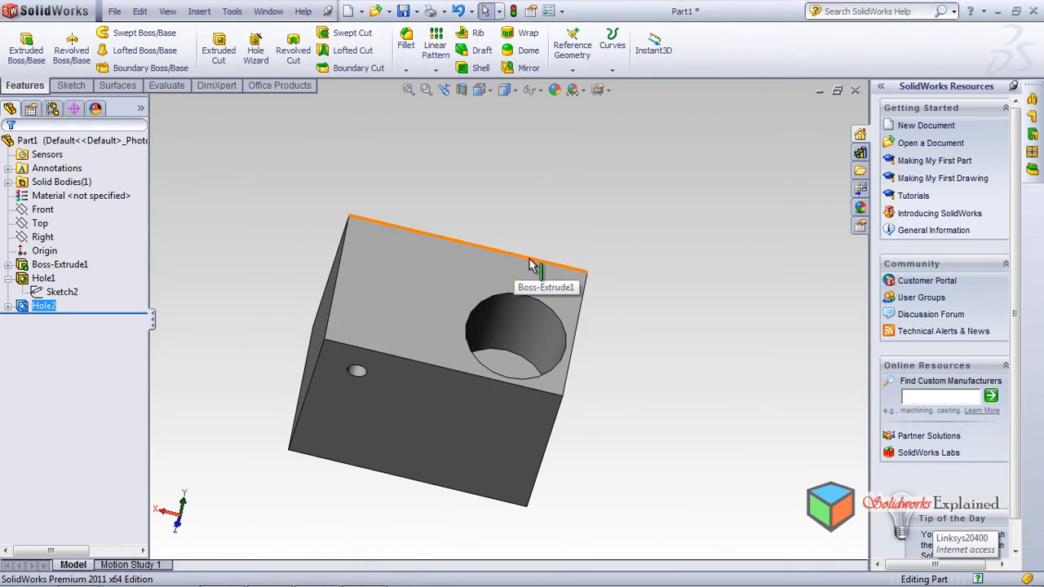
middle_click_drag(531, 265, 678, 430)
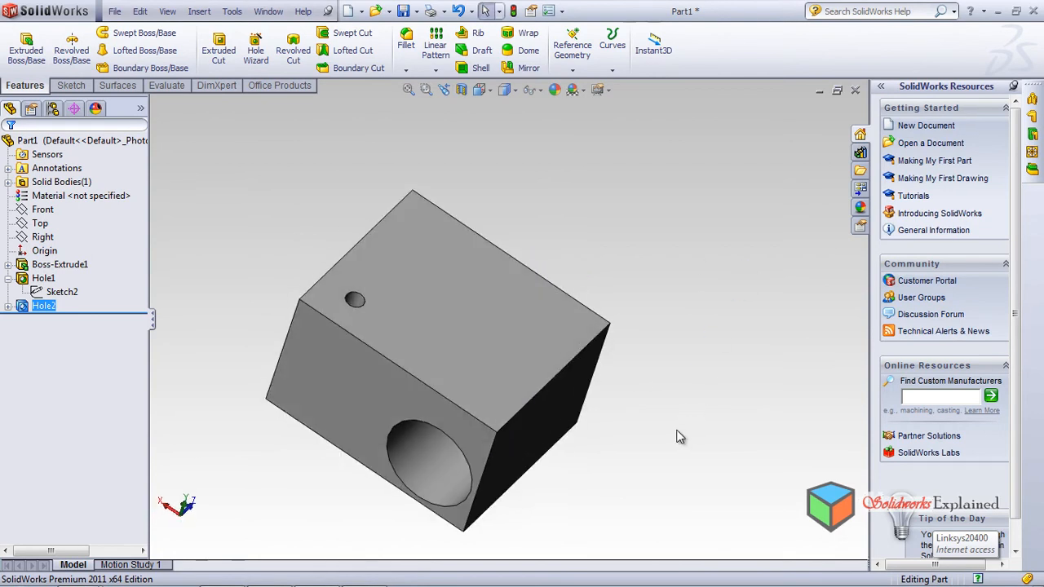
left_click(167, 86)
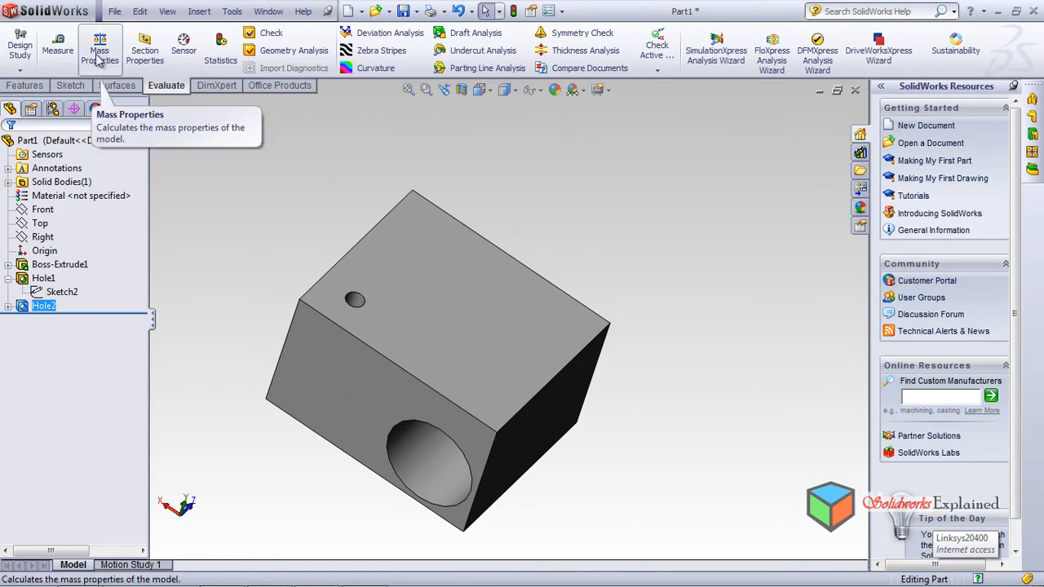
left_click(57, 49)
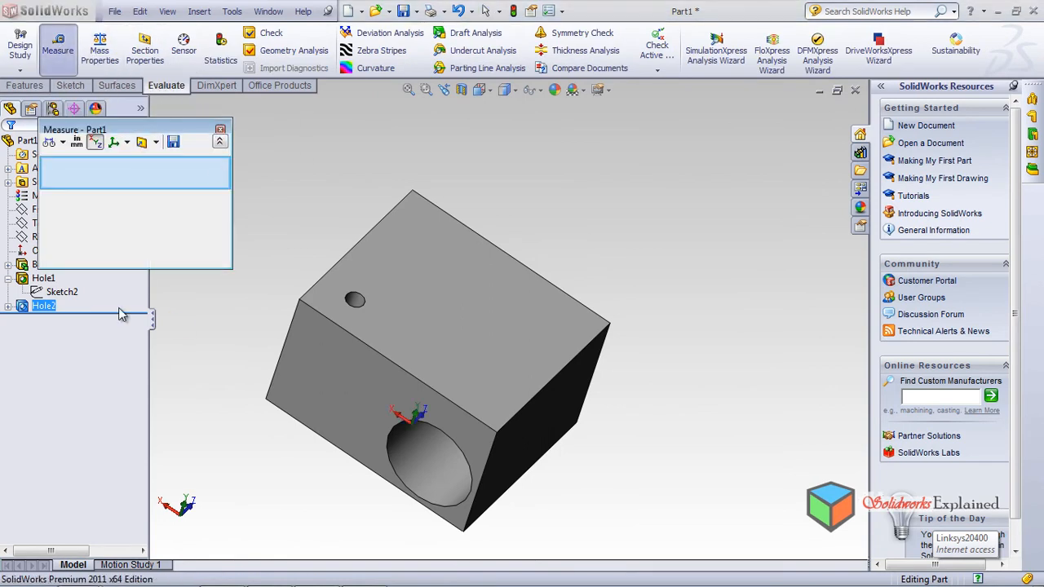
left_click(441, 347)
middle_click_drag(399, 466, 436, 334)
left_click(470, 390)
middle_click_drag(475, 396, 497, 466)
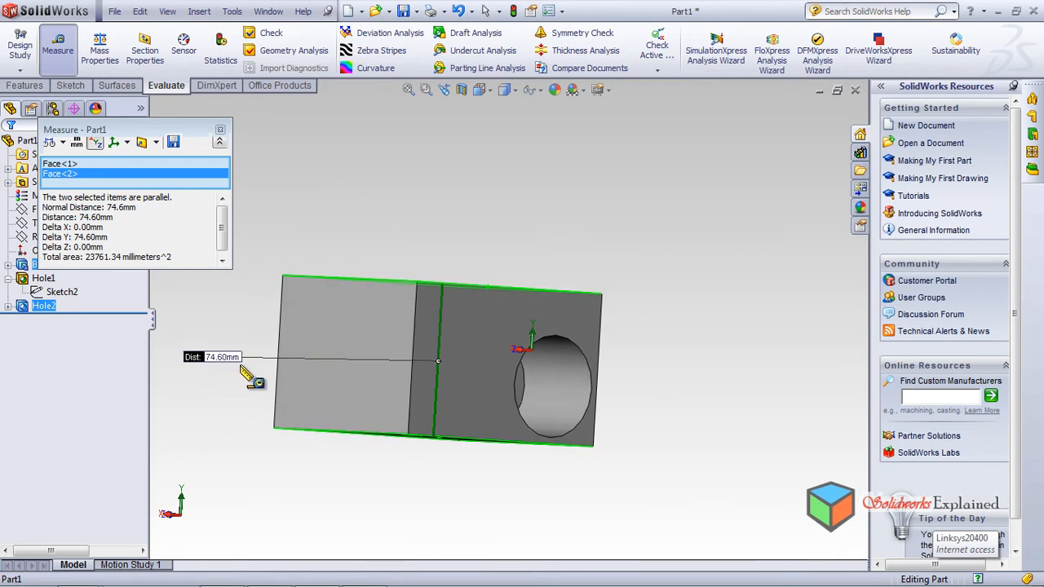
left_click(349, 160)
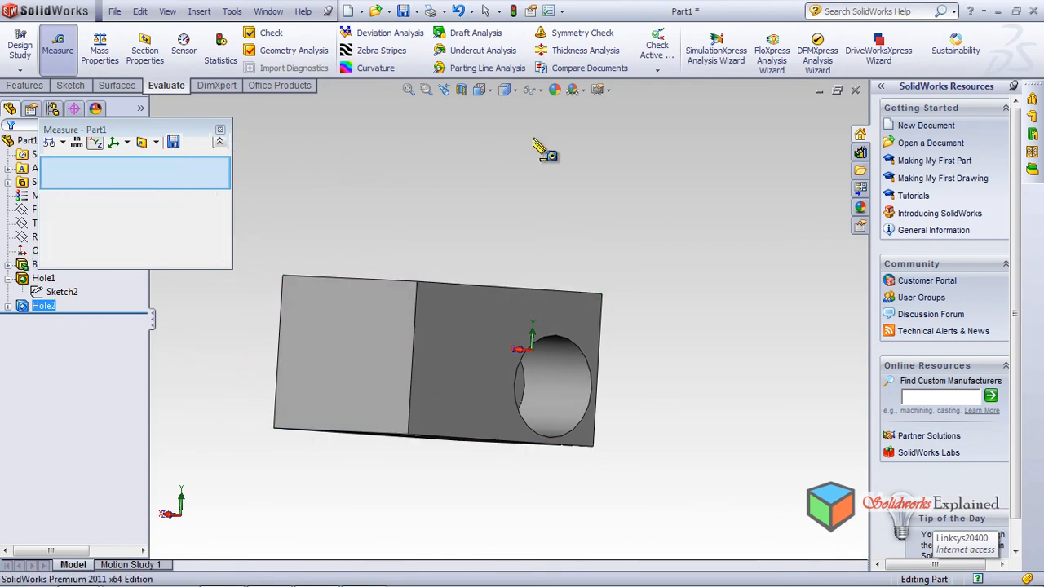
left_click(220, 131)
middle_click_drag(373, 187, 318, 224)
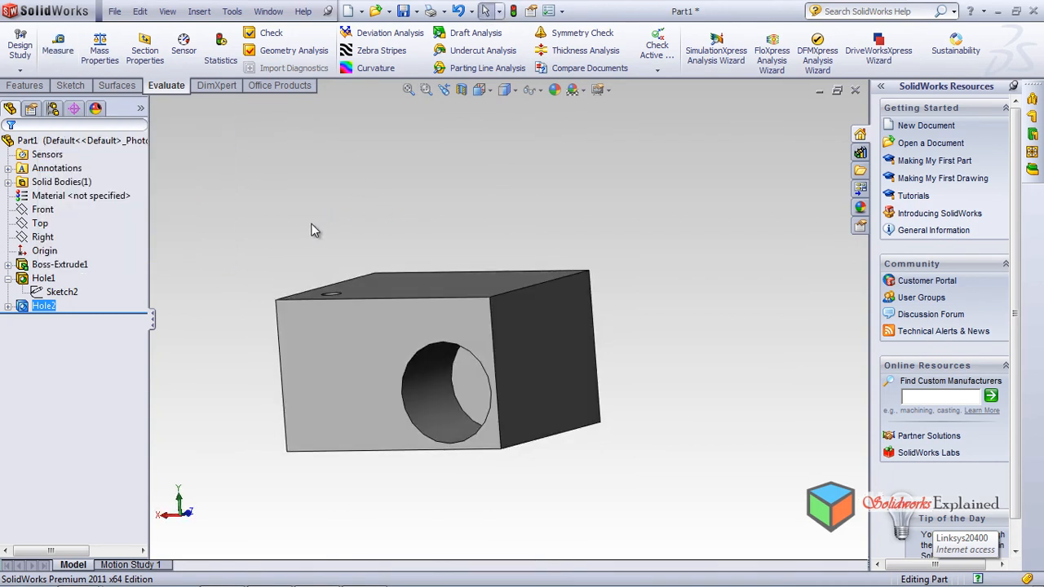
Step: Start a Scale feature on the block from Insert > Features > Scale
left_click(29, 90)
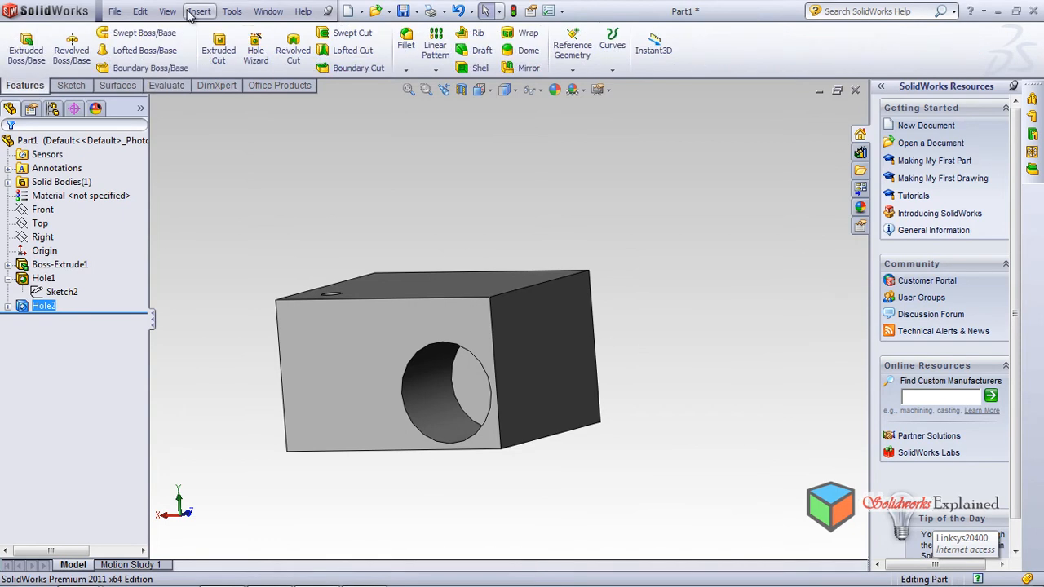
left_click(196, 12)
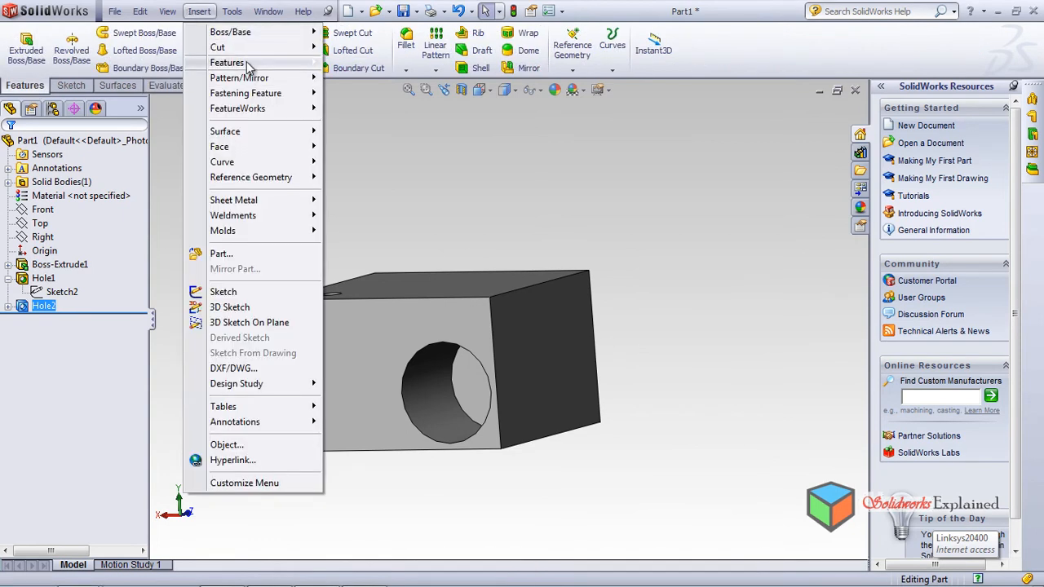
mouse_move(249, 65)
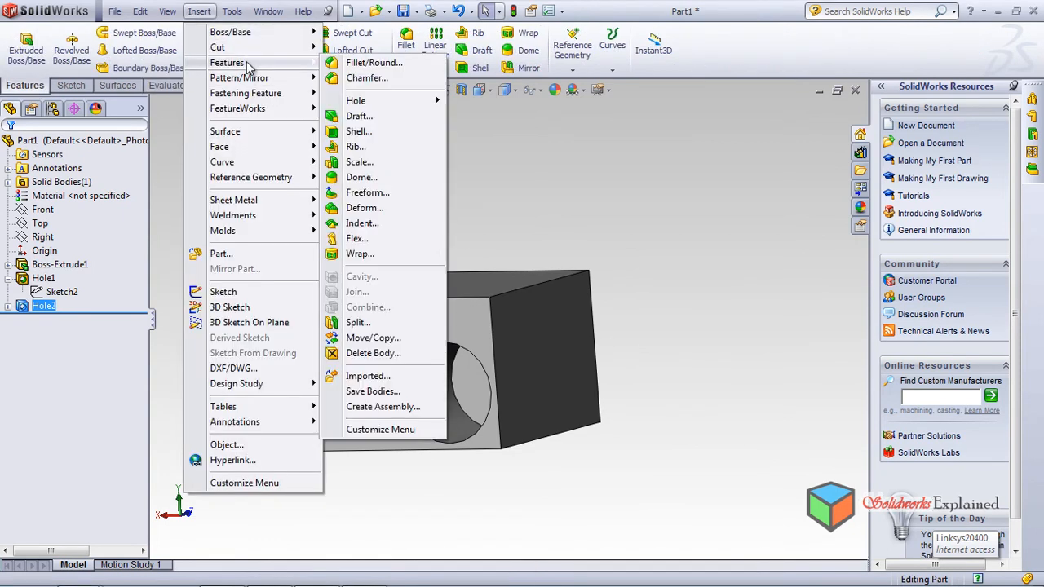
left_click(385, 166)
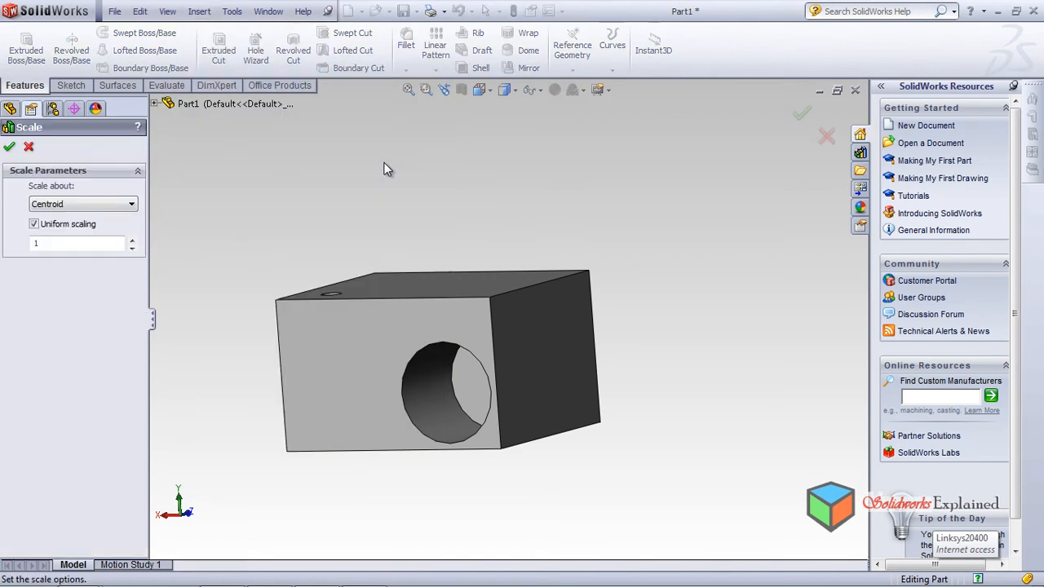
middle_click_drag(540, 319, 586, 256)
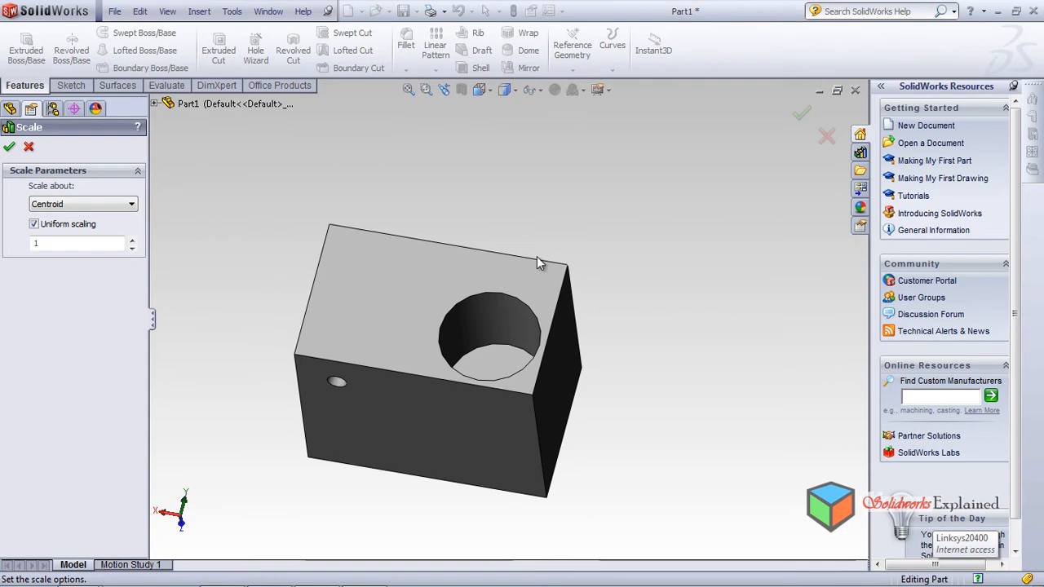
middle_click_drag(466, 333, 407, 523)
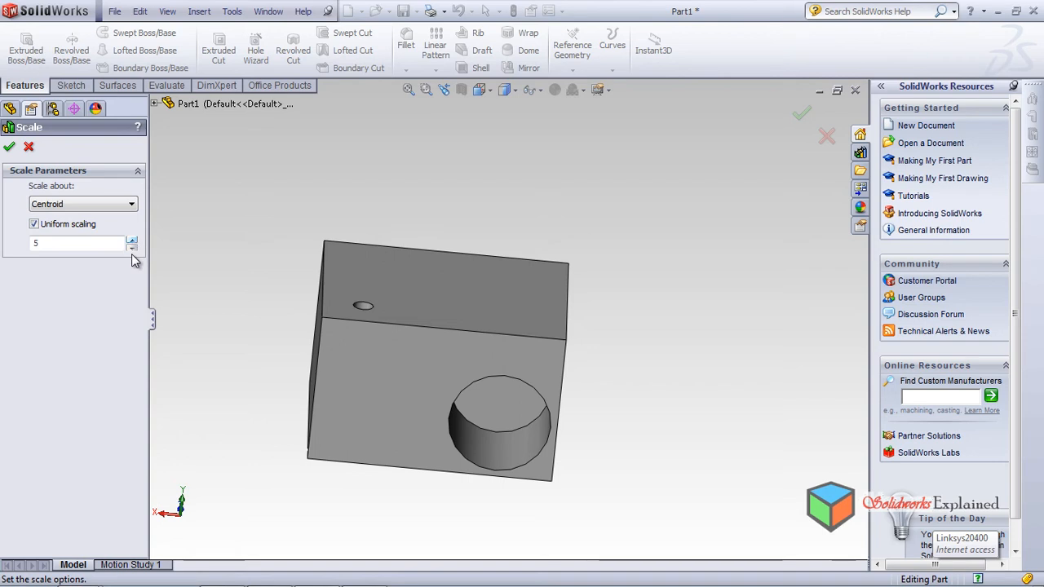
Step: Set the uniform scale factor to 2
left_click(131, 249)
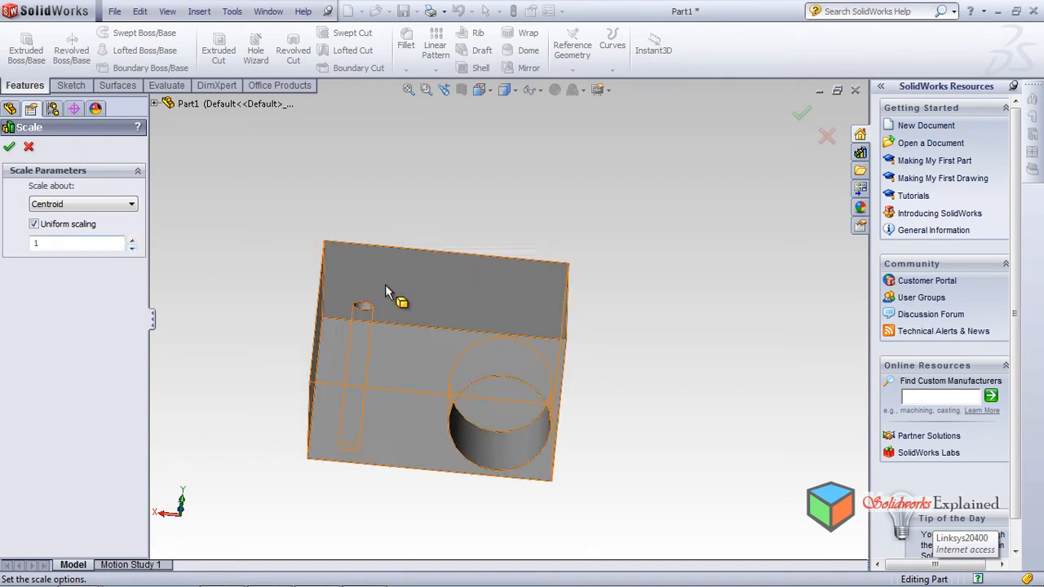
left_click(131, 240)
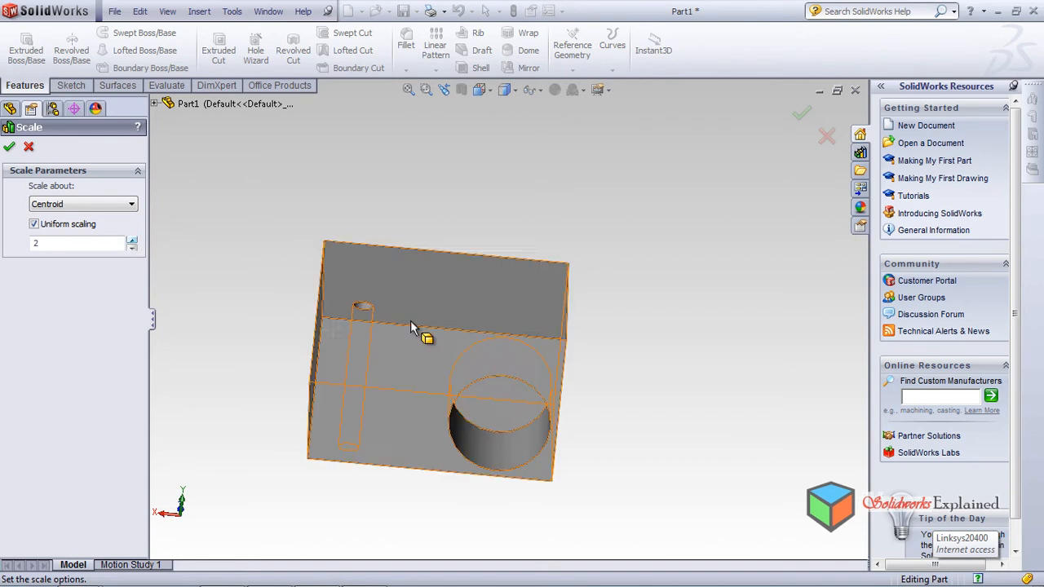
left_click(131, 241)
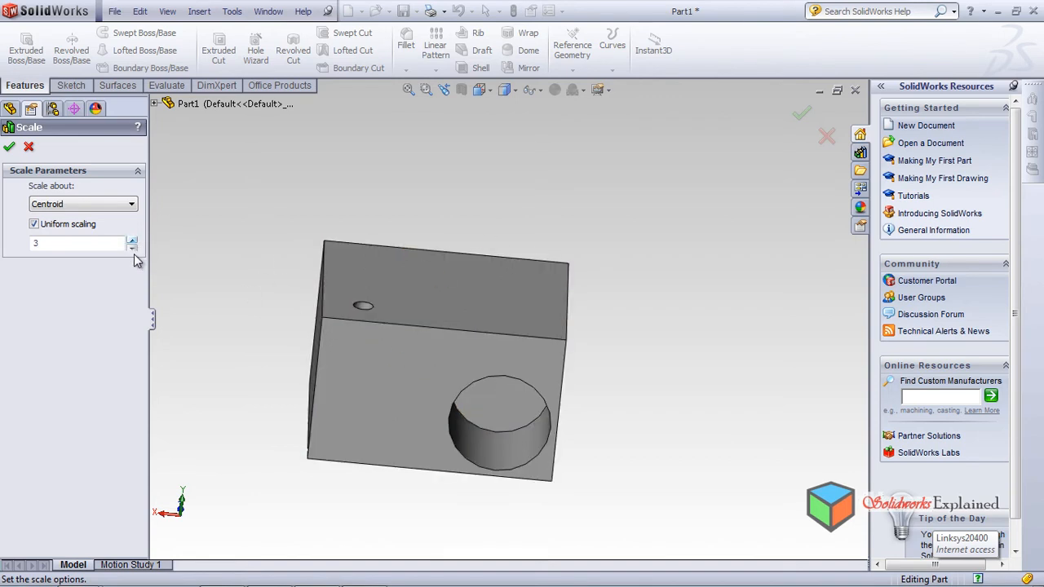
left_click(132, 248)
middle_click_drag(464, 389, 514, 272)
middle_click_drag(410, 455, 363, 468)
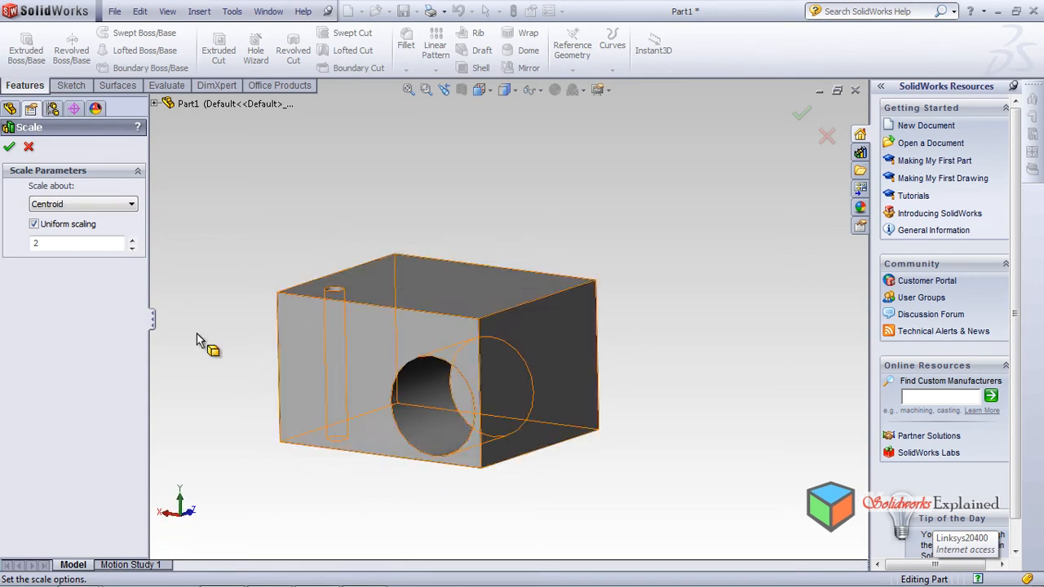
Step: Keep Centroid as the scaling reference point and apply the factor-2 scale as Scale1
left_click(54, 206)
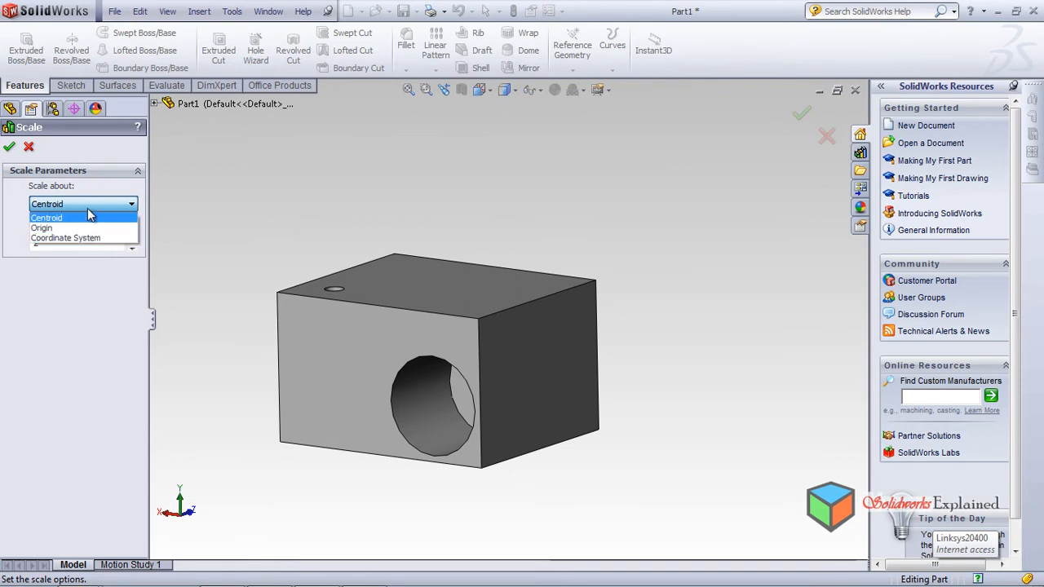
left_click(88, 208)
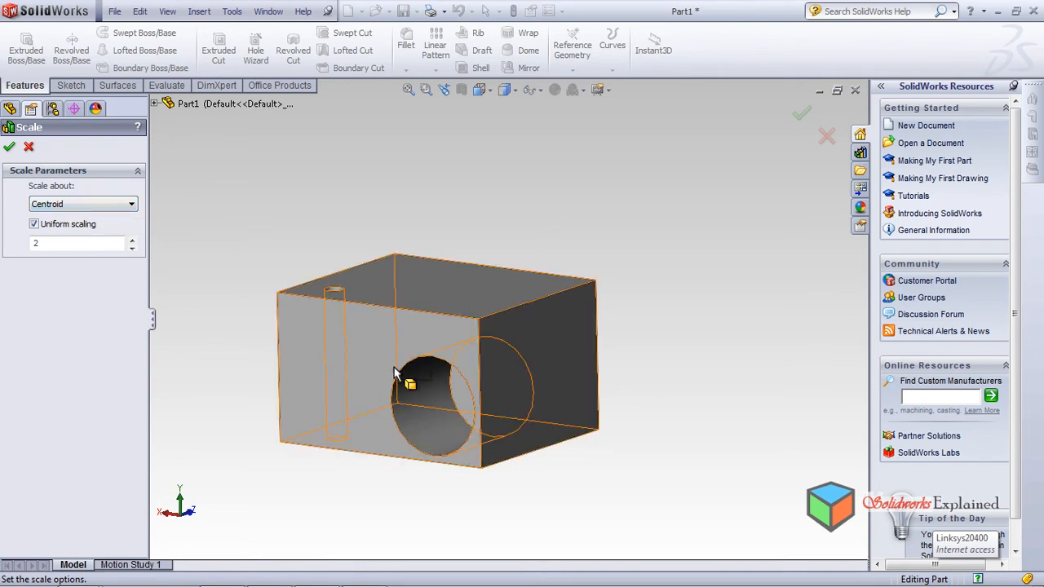
left_click(86, 206)
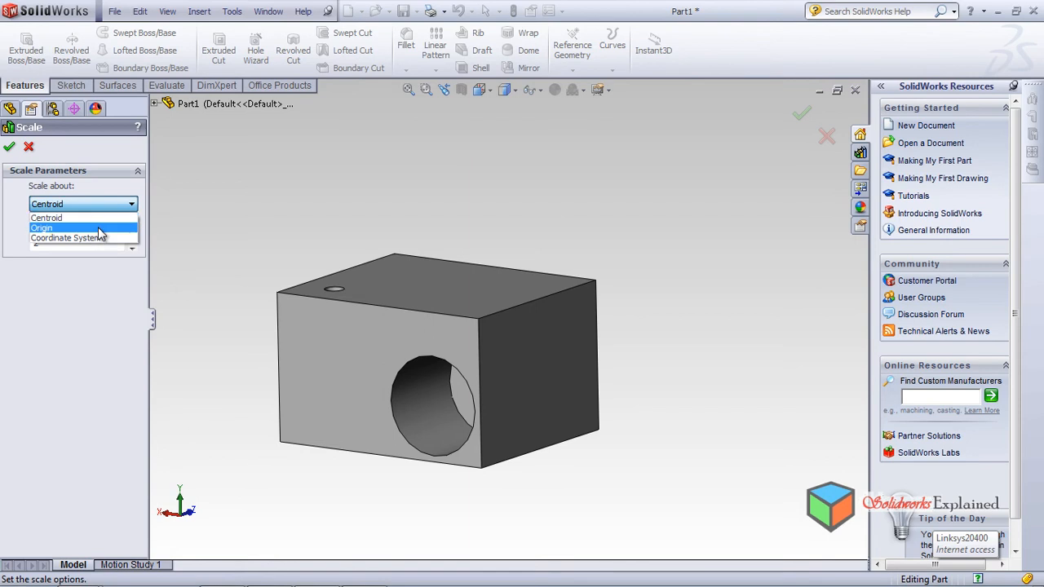
left_click(72, 325)
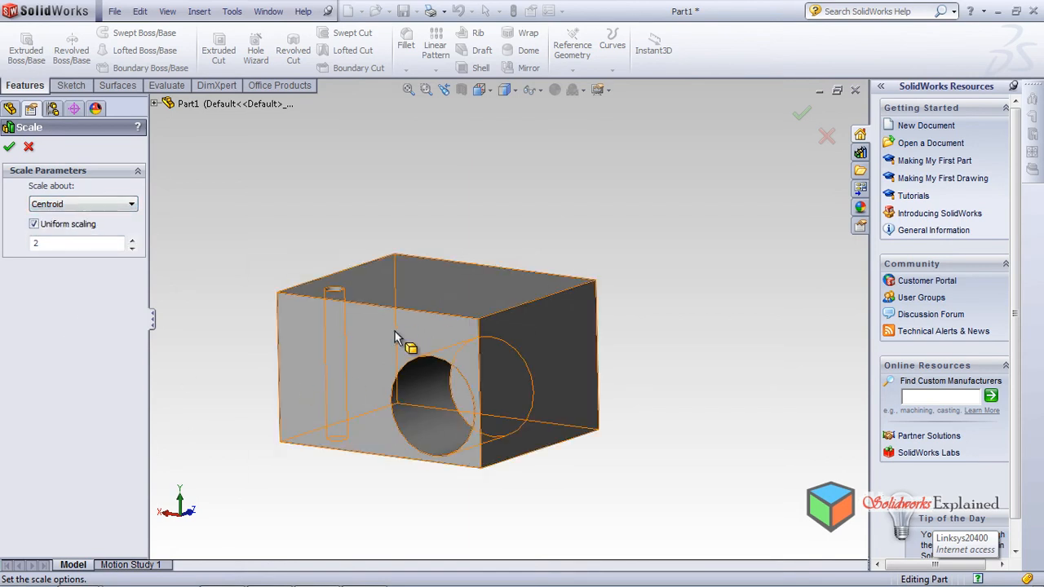
left_click(87, 204)
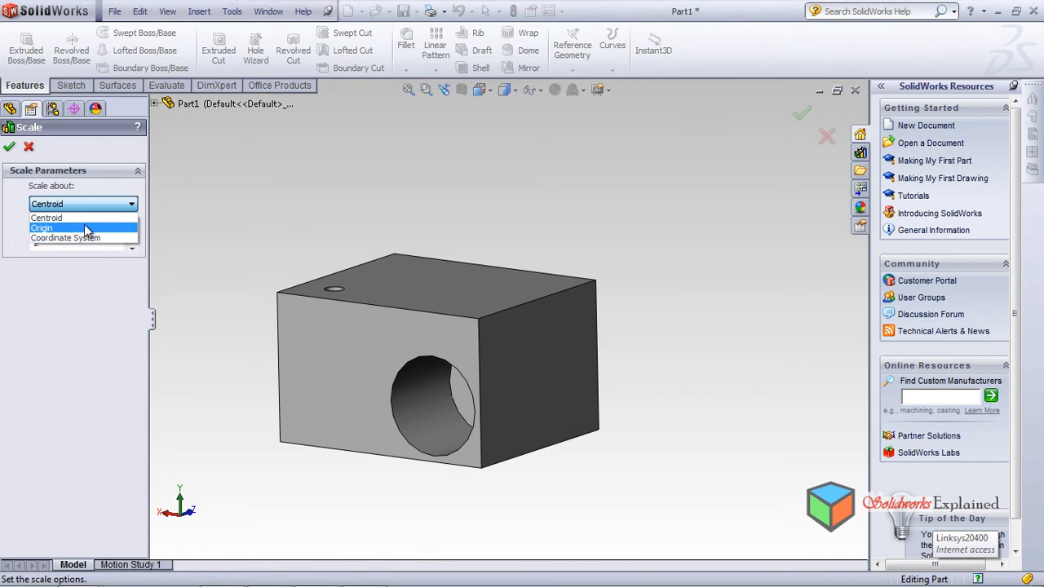
left_click(84, 218)
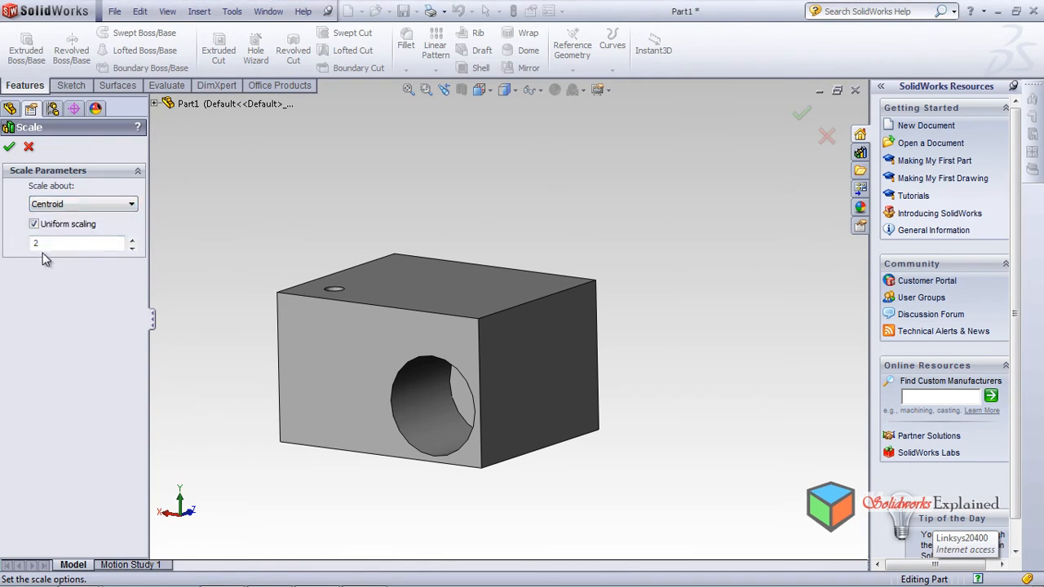
middle_click_drag(251, 421, 263, 368)
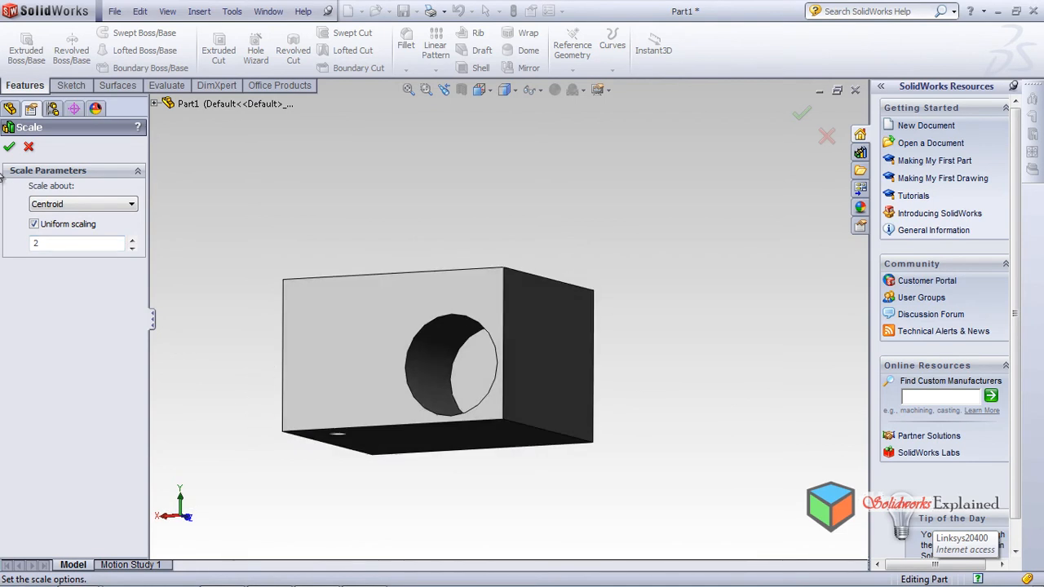
left_click(9, 147)
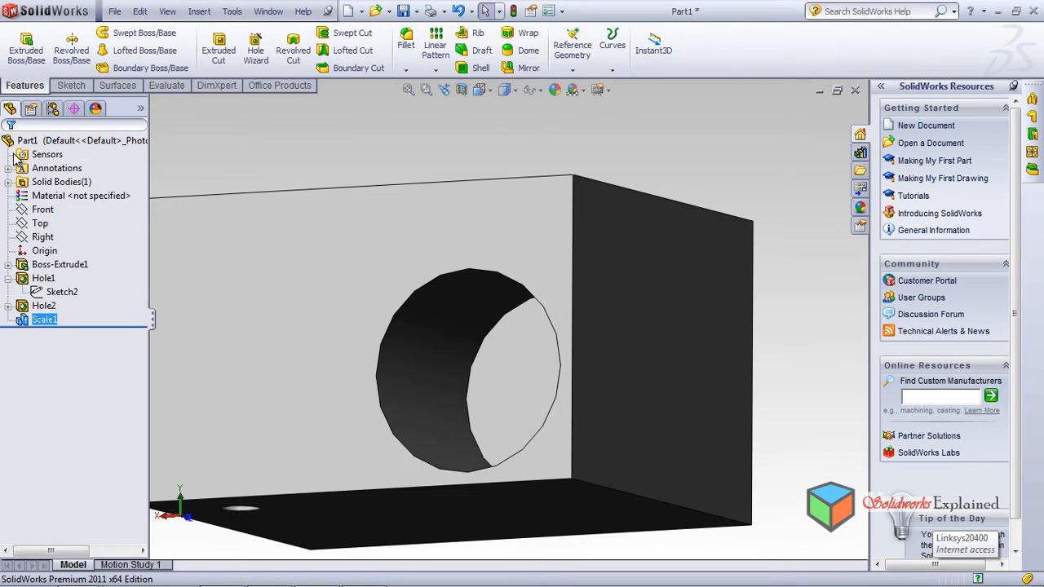
scroll(376, 317, "down", 2)
scroll(376, 316, "up", 3)
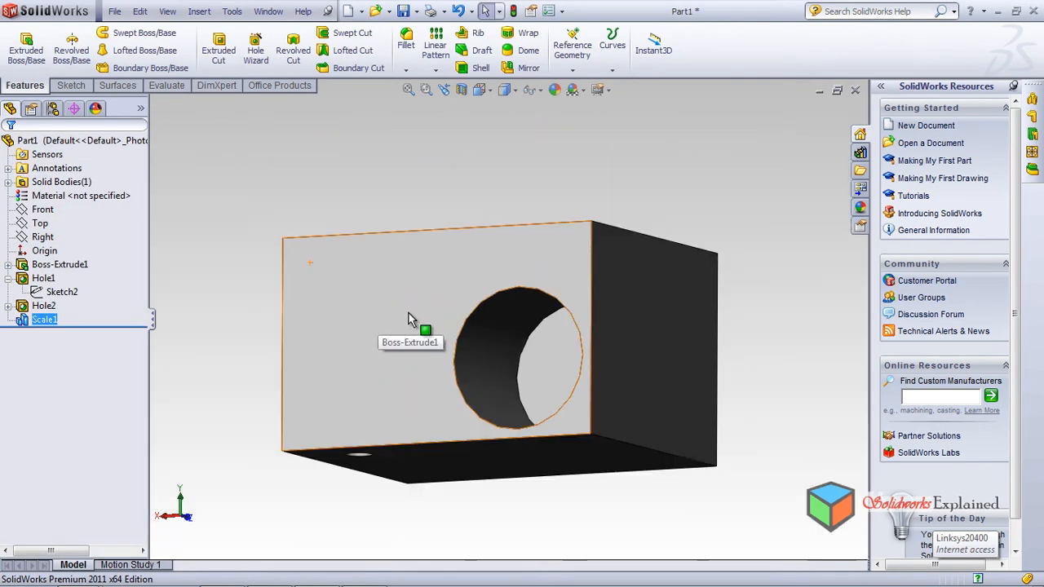
scroll(414, 313, "up", 6)
scroll(397, 302, "down", 5)
scroll(397, 302, "up", 4)
middle_click_drag(541, 332, 554, 367)
scroll(725, 400, "down", 2)
scroll(508, 329, "down", 2)
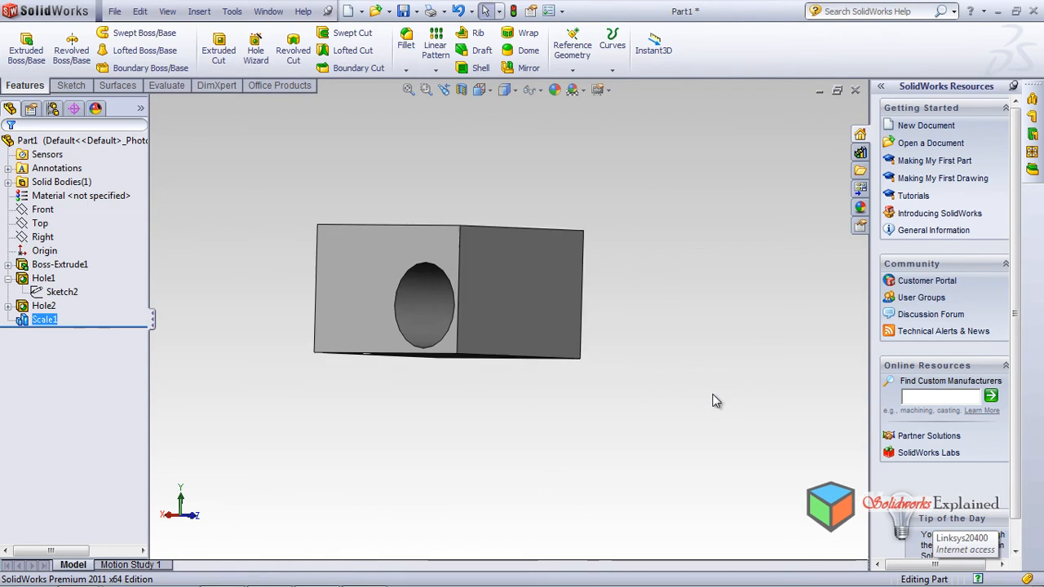
middle_click_drag(508, 328, 523, 359)
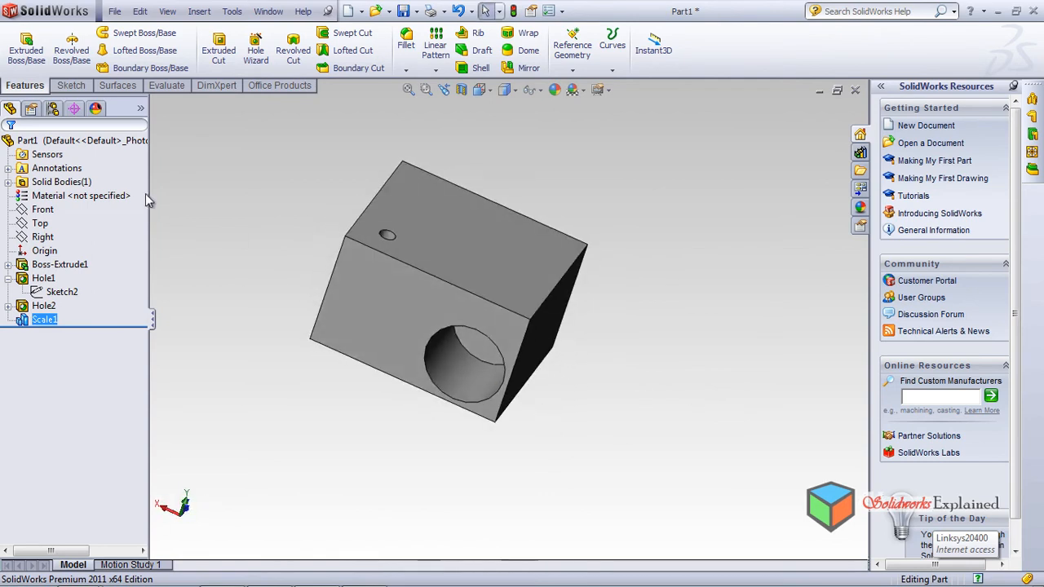
left_click(157, 86)
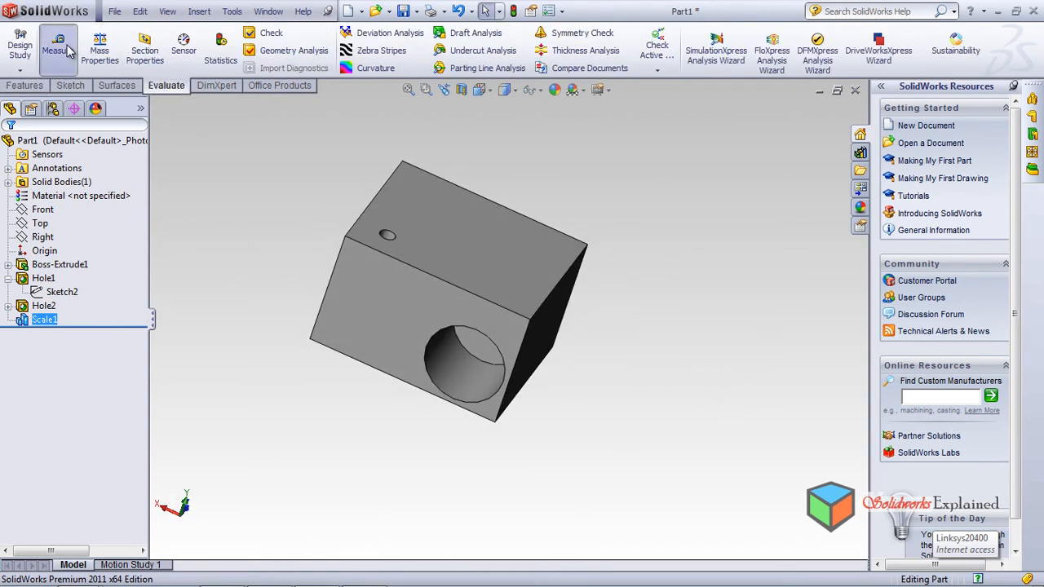
left_click(57, 45)
left_click(469, 240)
middle_click_drag(469, 241, 434, 428)
left_click(427, 333)
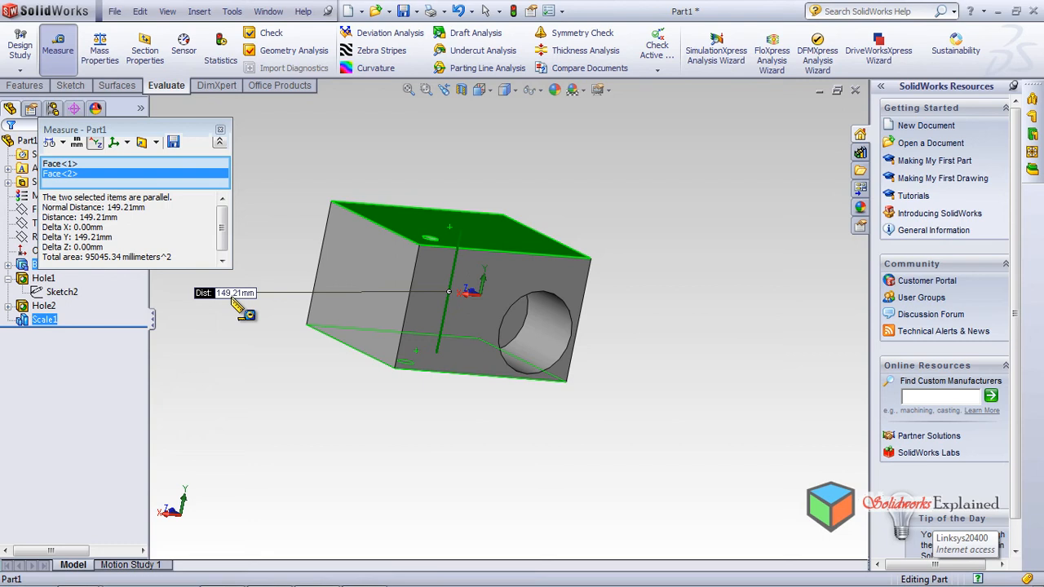
middle_click_drag(412, 314, 461, 358)
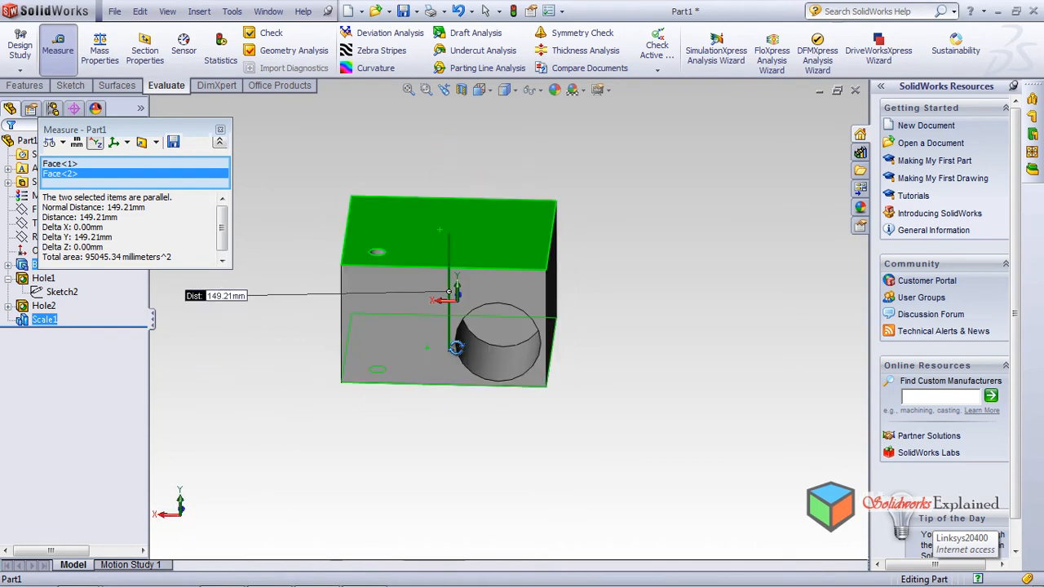
left_click(219, 131)
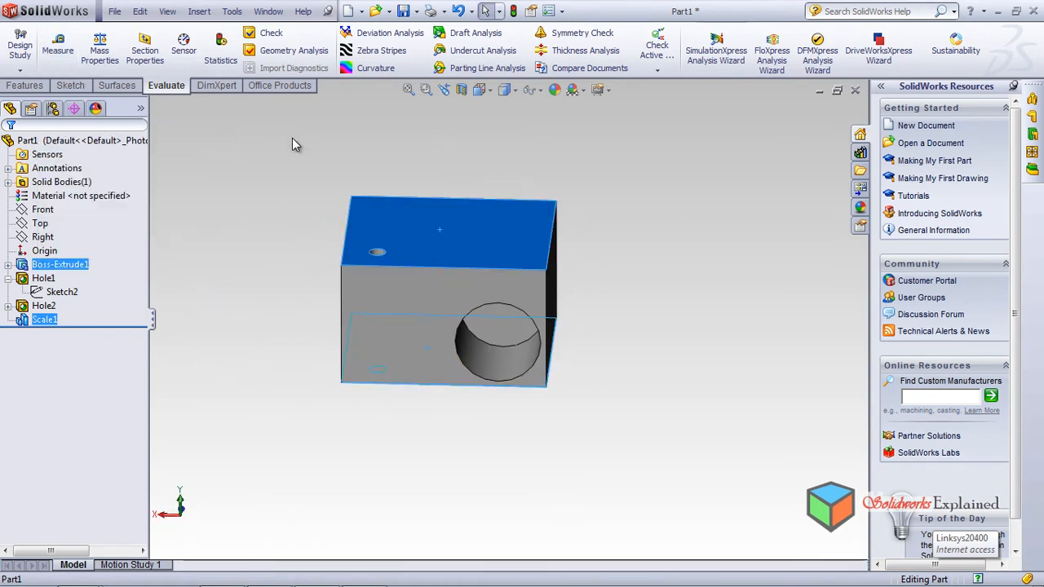
Step: Scale the block uniformly about its centroid to 5/8 of its size, adding Scale2
middle_click_drag(285, 269, 269, 255)
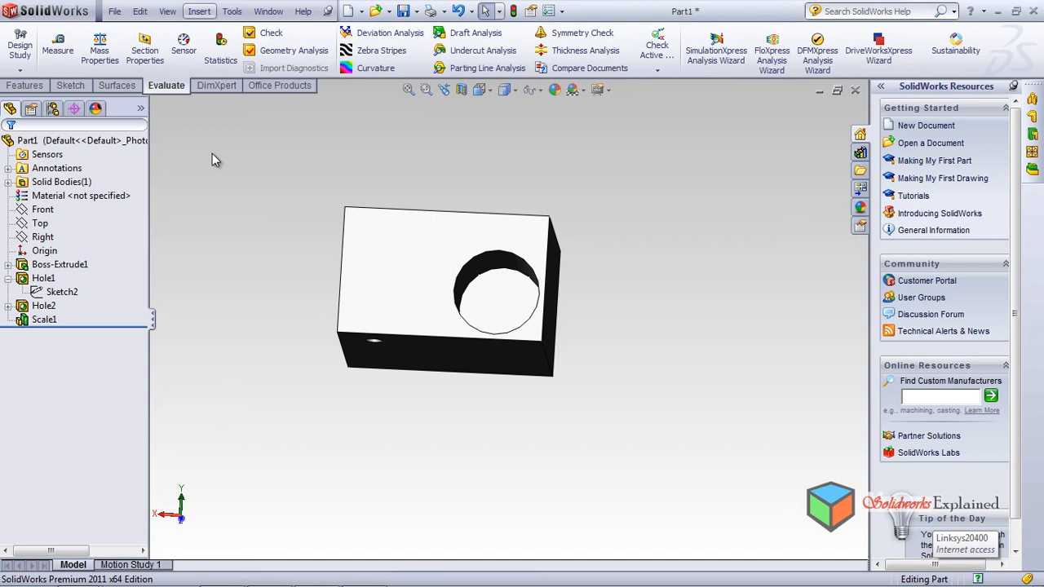
left_click(200, 11)
mouse_move(224, 65)
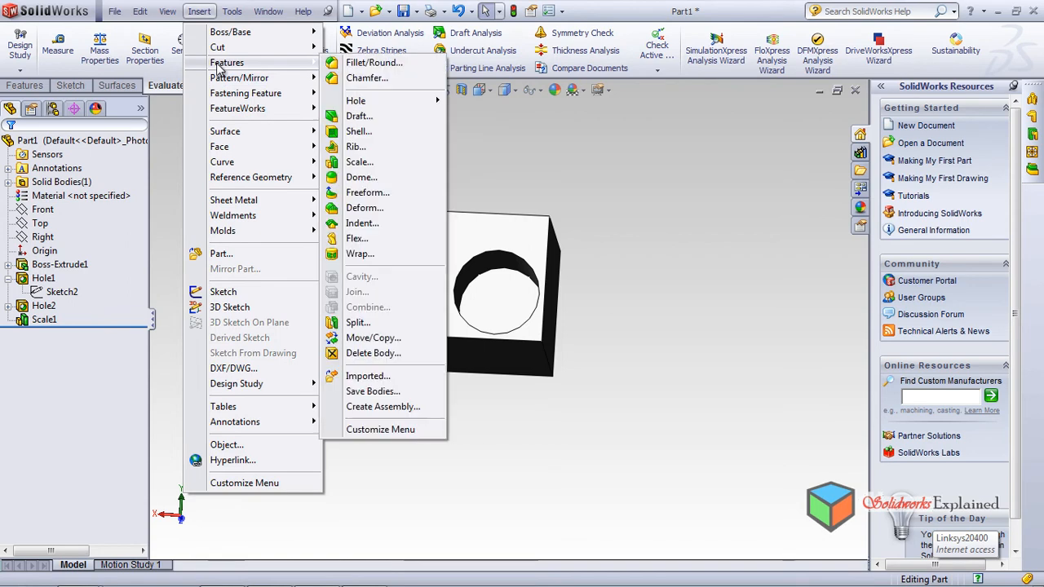
left_click(371, 162)
double_click(68, 244)
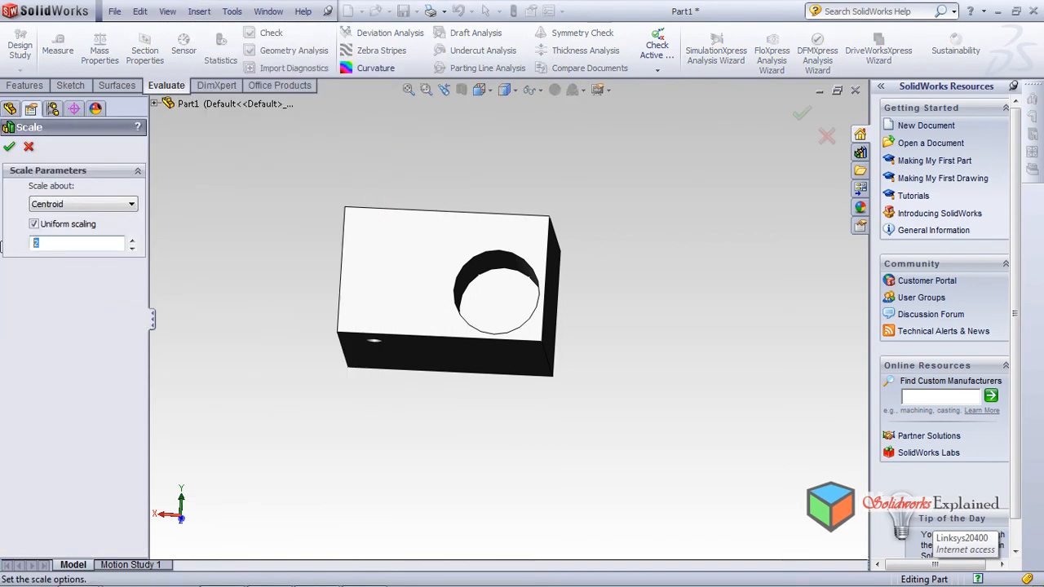
type("5/8")
left_click(9, 147)
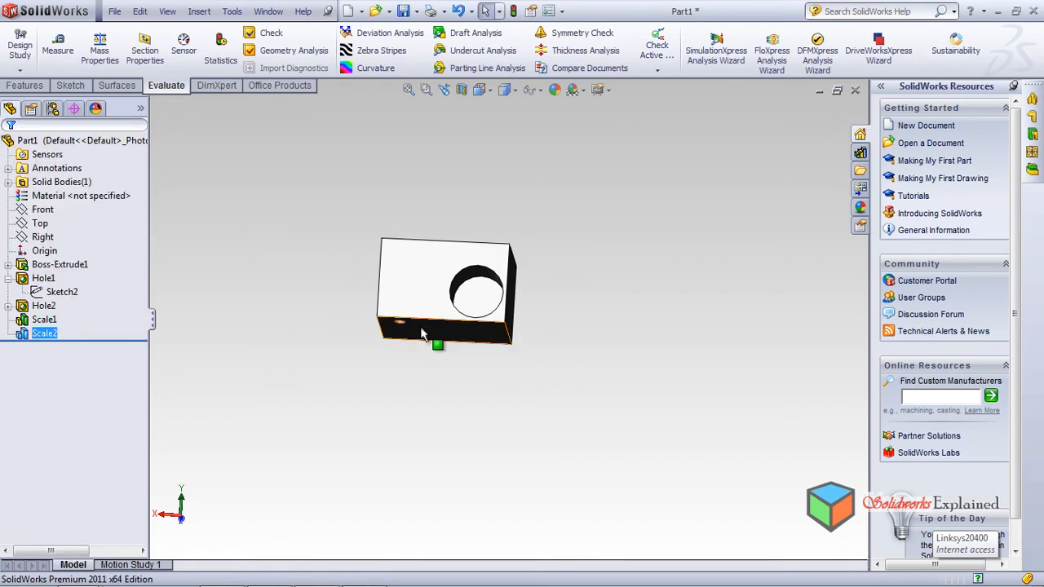
middle_click_drag(436, 345, 480, 350)
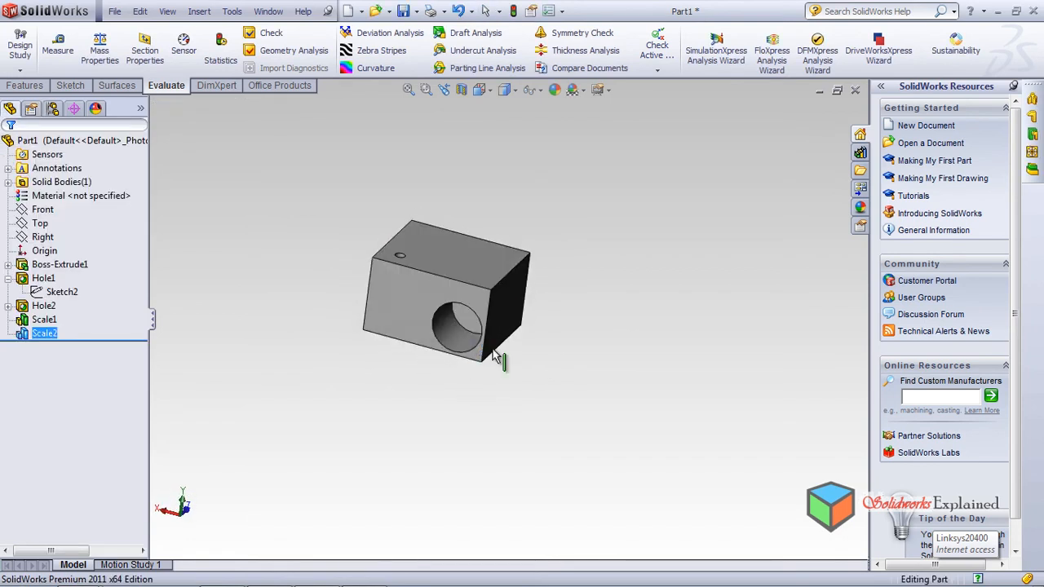
left_click(57, 49)
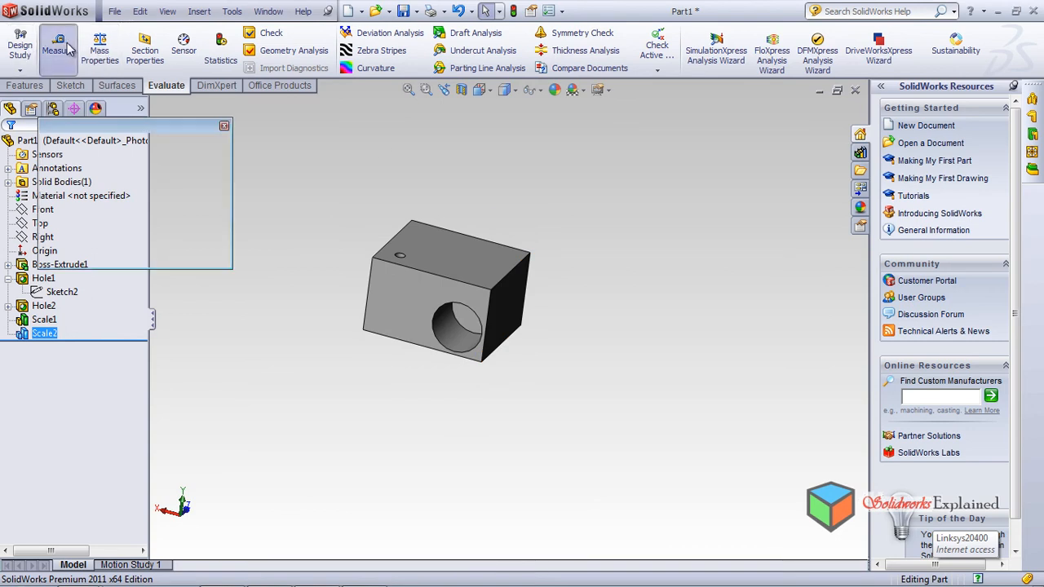
left_click(458, 261)
middle_click_drag(445, 391, 492, 433)
left_click(430, 297)
scroll(514, 318, "down", 5)
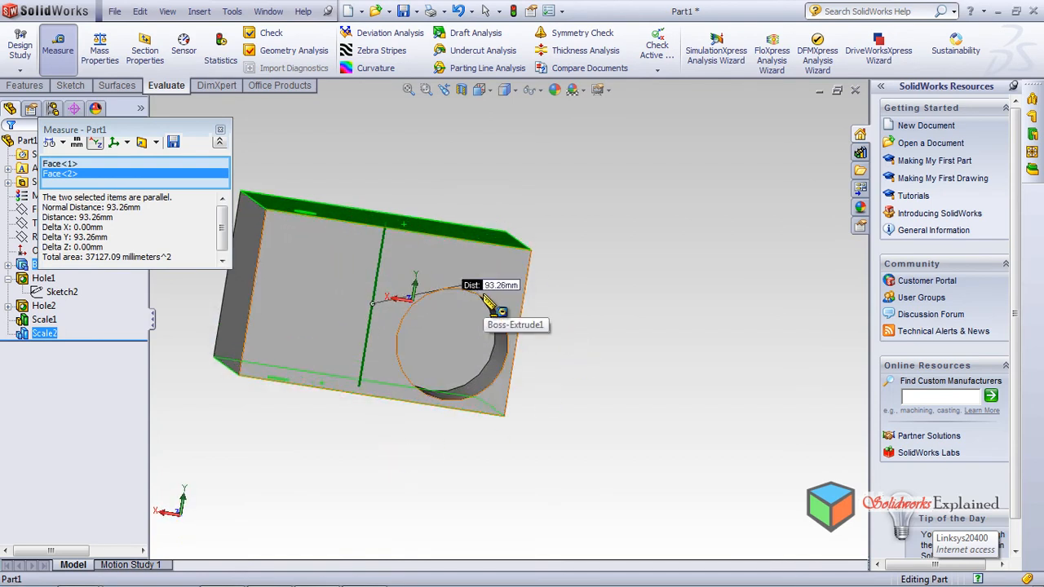
middle_click_drag(594, 335, 575, 314)
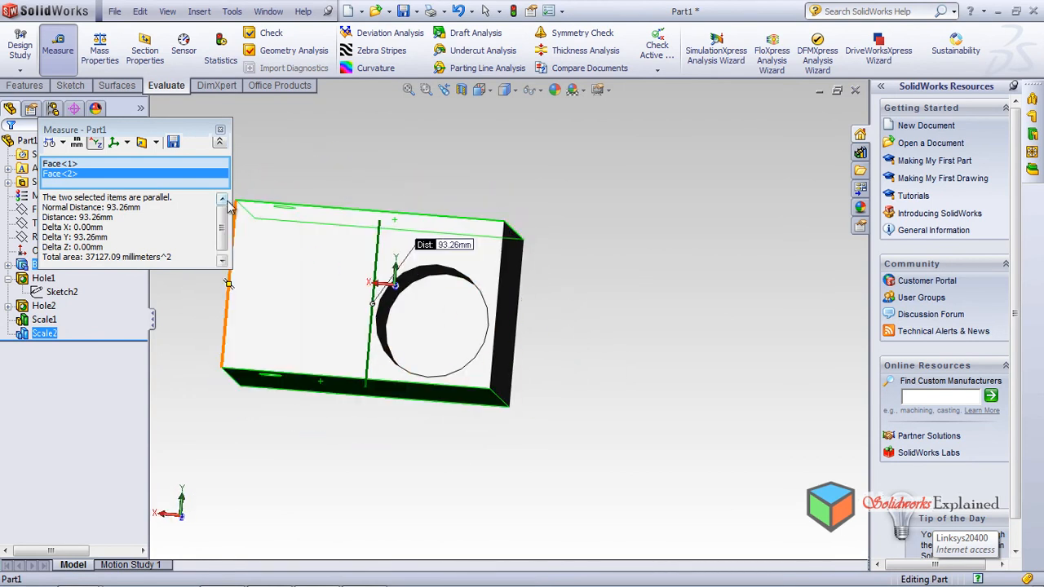
left_click(220, 129)
middle_click_drag(581, 310, 679, 457)
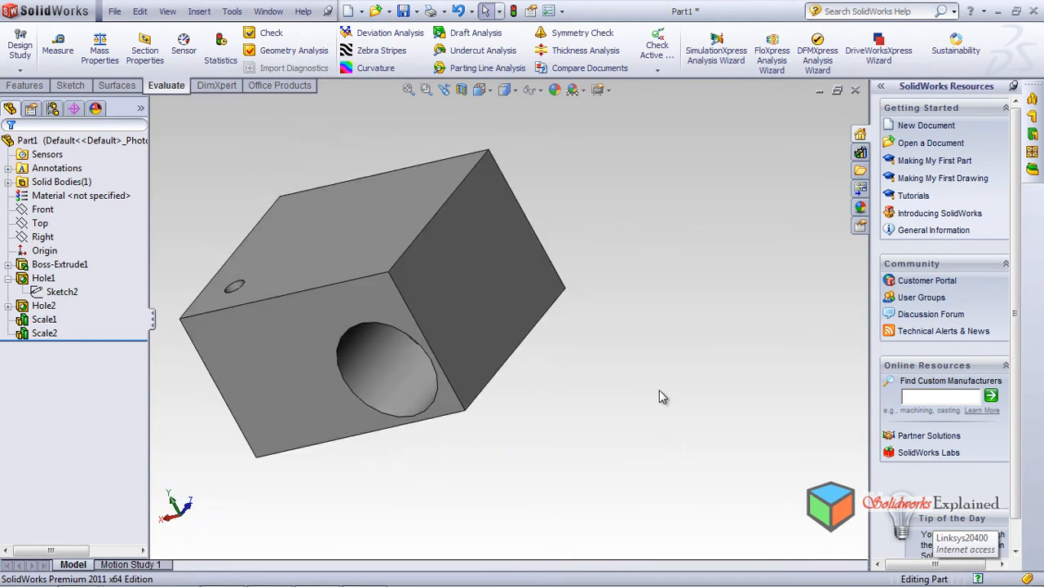
middle_click_drag(548, 347, 500, 261)
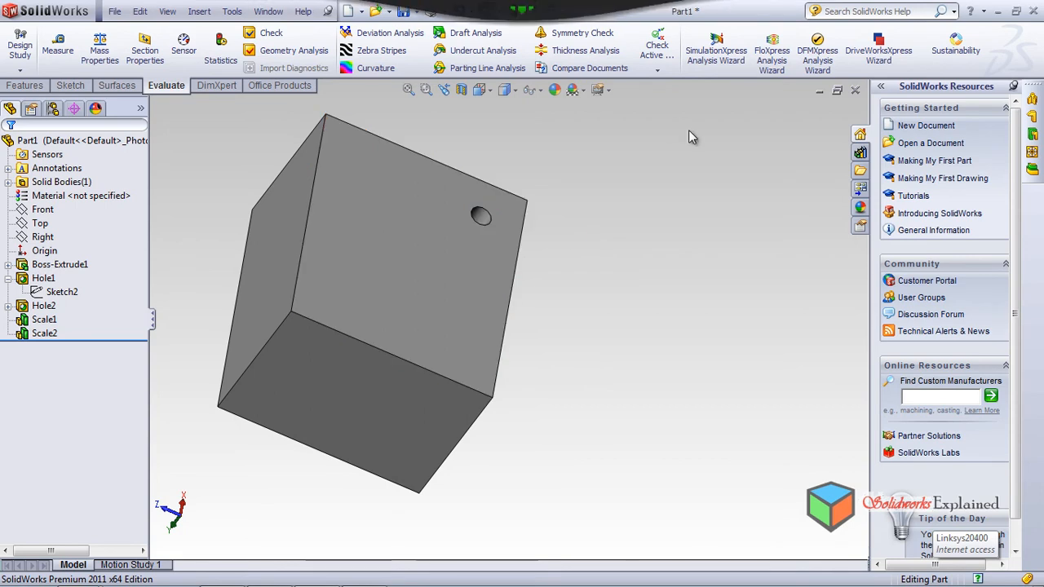
Step: Add a 10.00 mm dome to the block's top face as Dome1
left_click(198, 12)
mouse_move(228, 63)
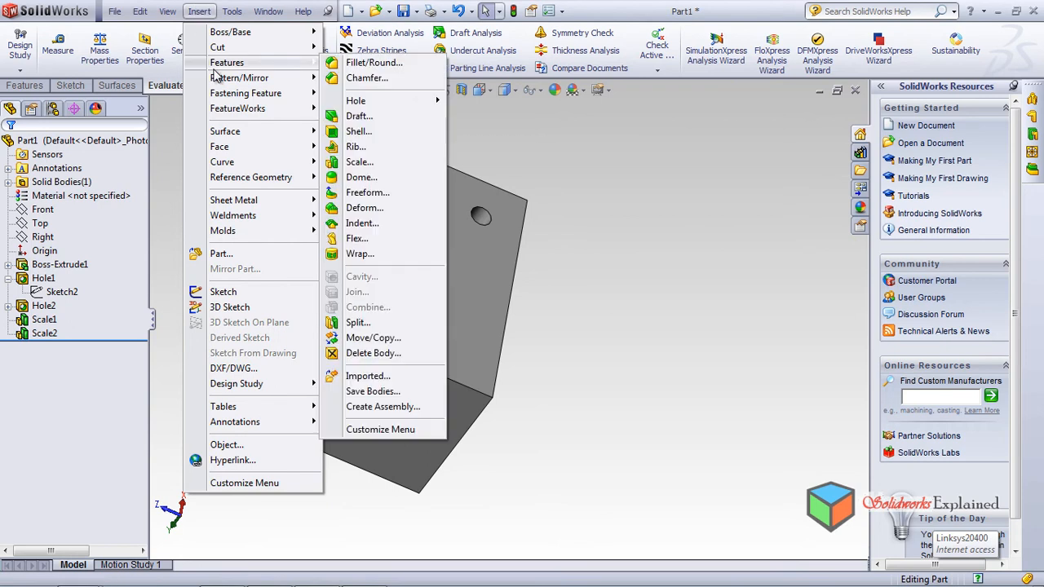
left_click(376, 179)
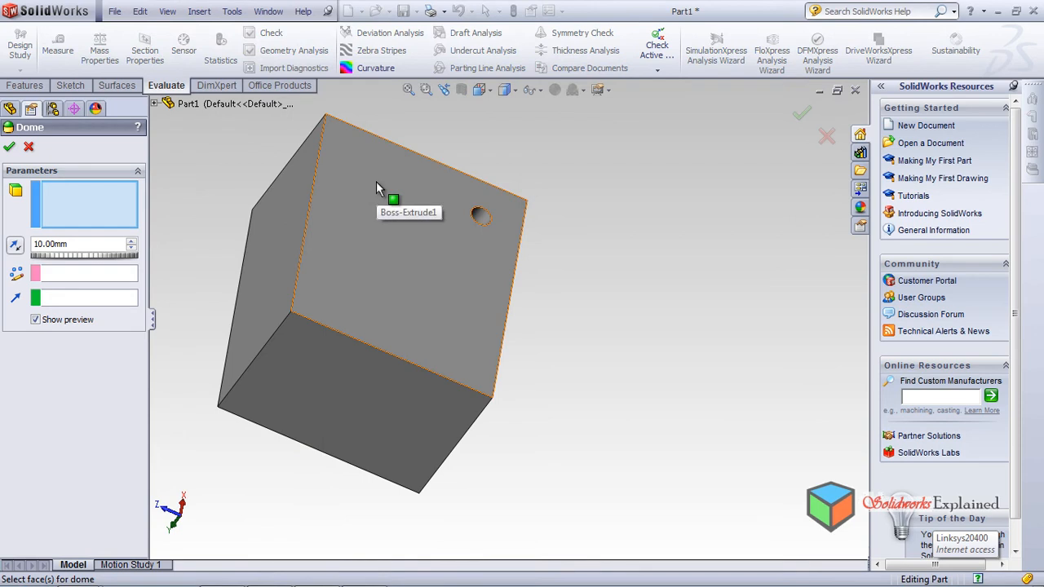
scroll(624, 298, "down", 3)
scroll(624, 298, "up", 5)
middle_click_drag(512, 324, 605, 254)
scroll(294, 292, "down", 2)
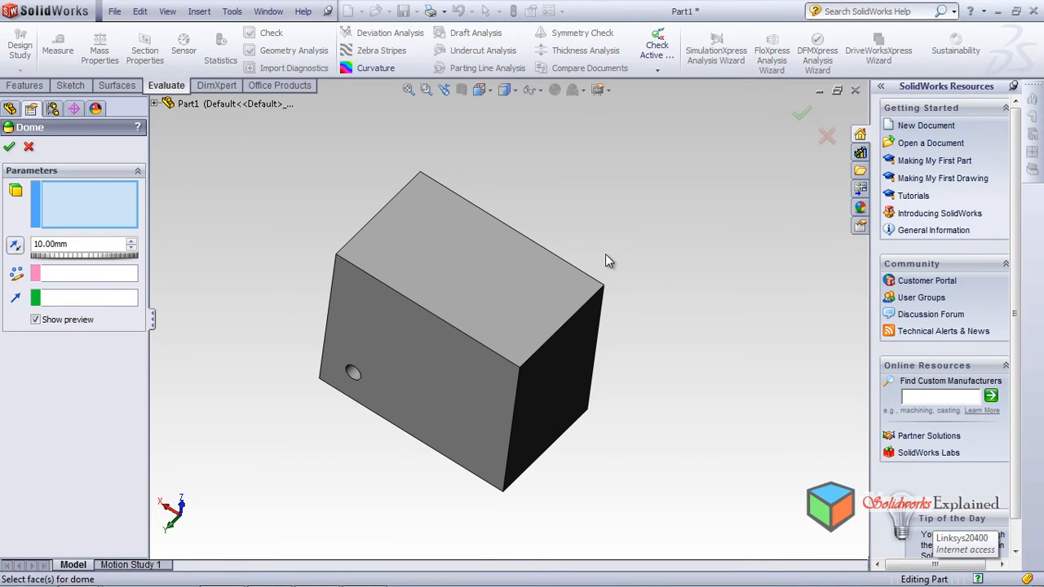
left_click(431, 270)
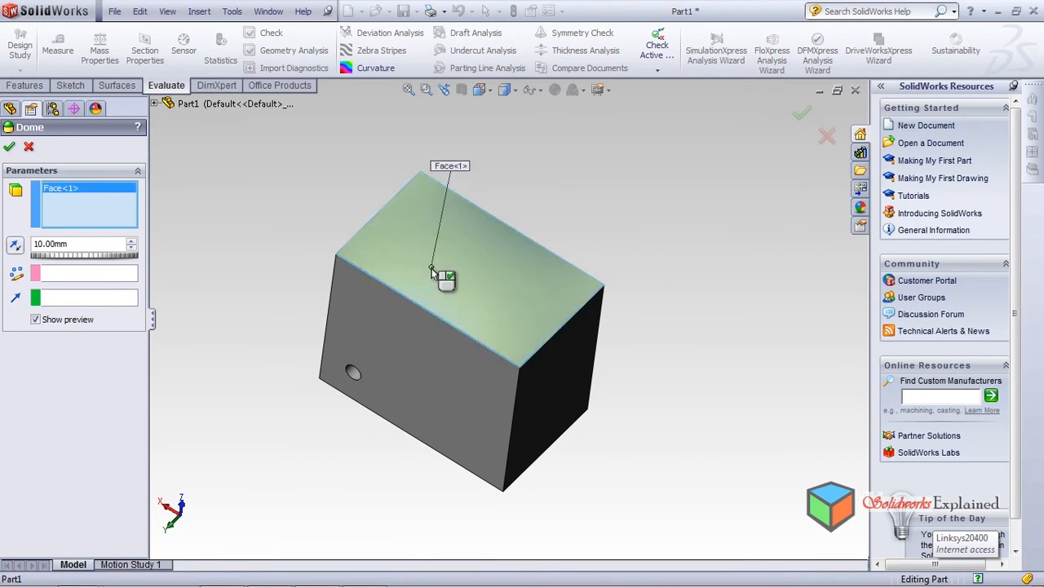
middle_click_drag(624, 404, 598, 368)
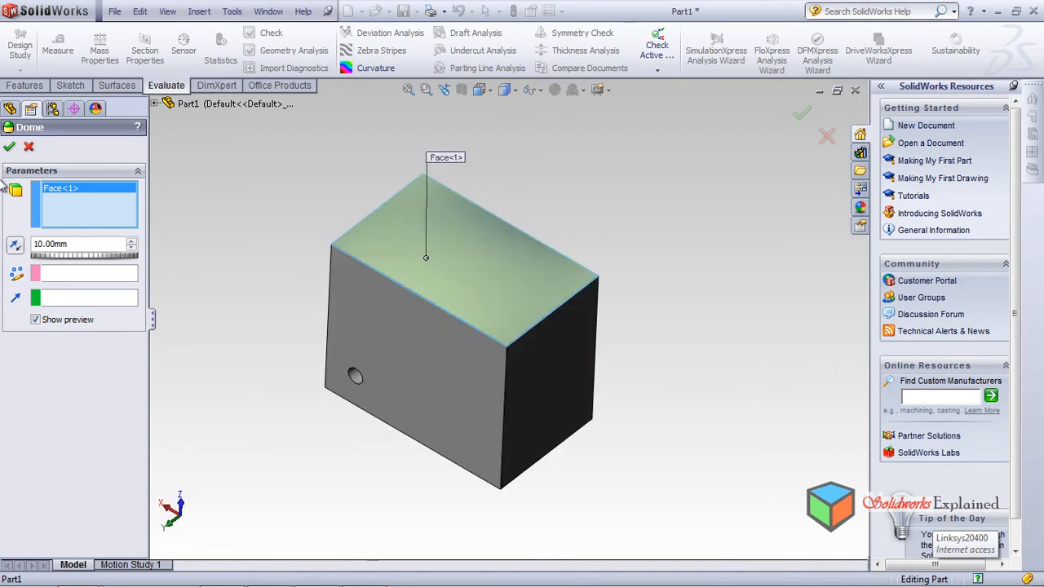
left_click(9, 148)
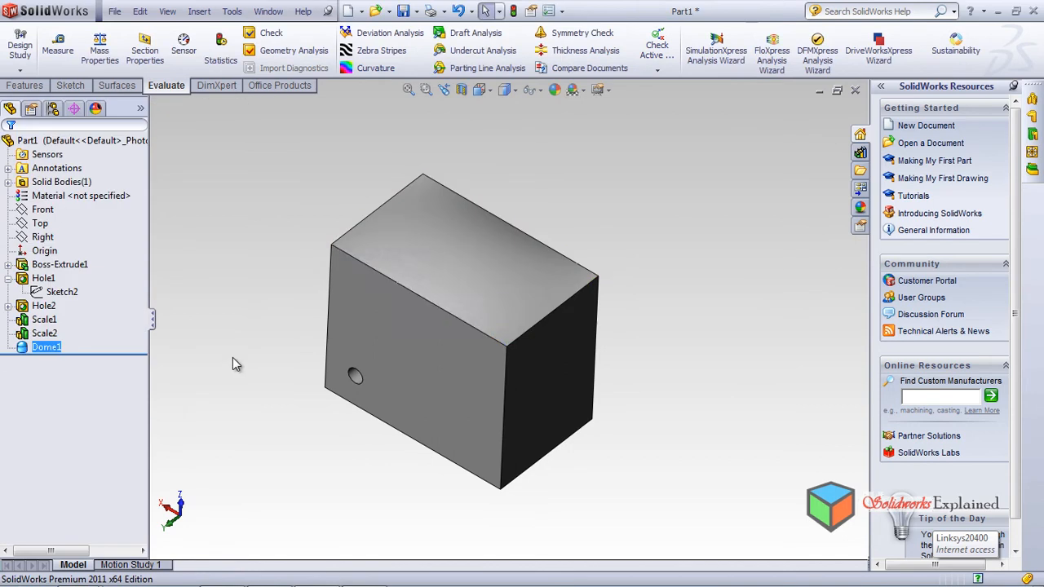
middle_click_drag(465, 344, 477, 261)
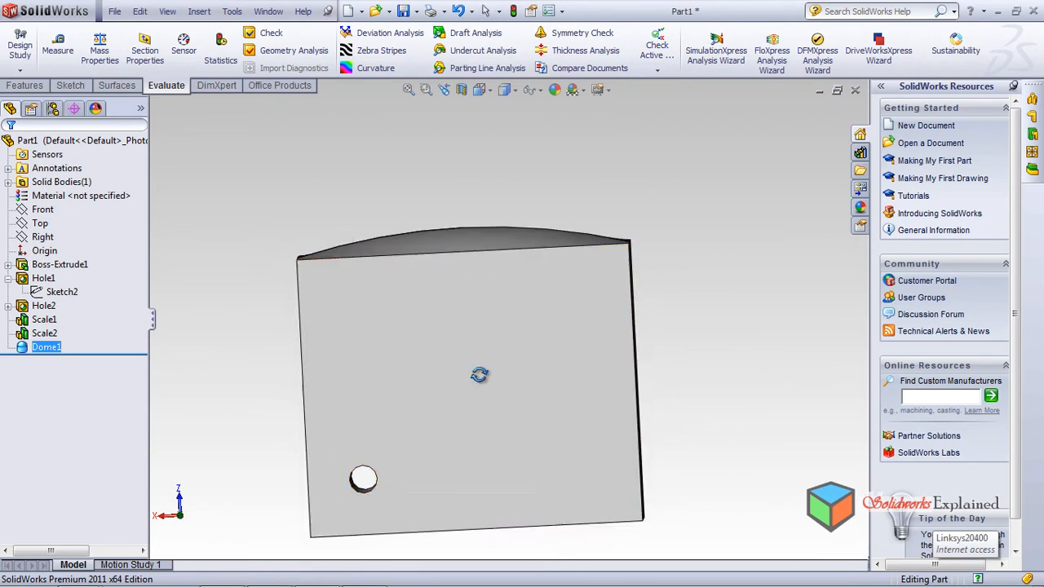
middle_click_drag(479, 375, 422, 424)
middle_click_drag(531, 418, 472, 304)
left_click(537, 351)
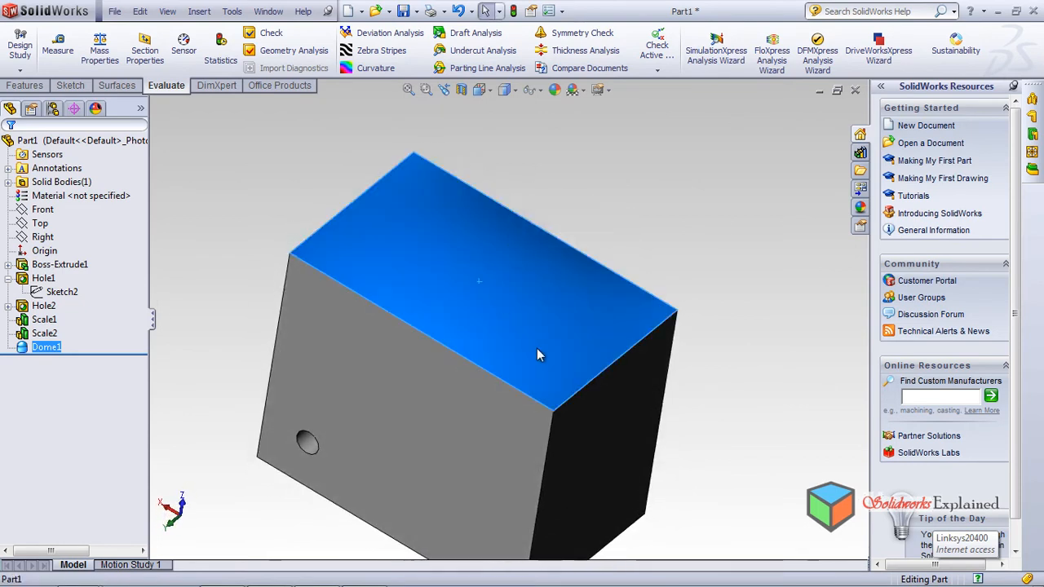
left_click(846, 322)
middle_click_drag(430, 310, 481, 261)
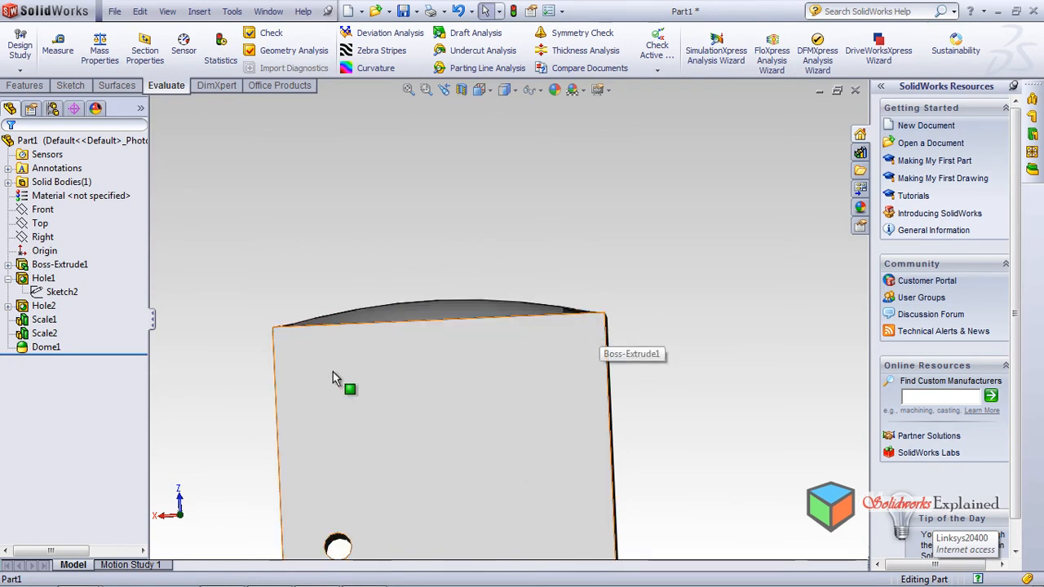
middle_click_drag(319, 336, 315, 388)
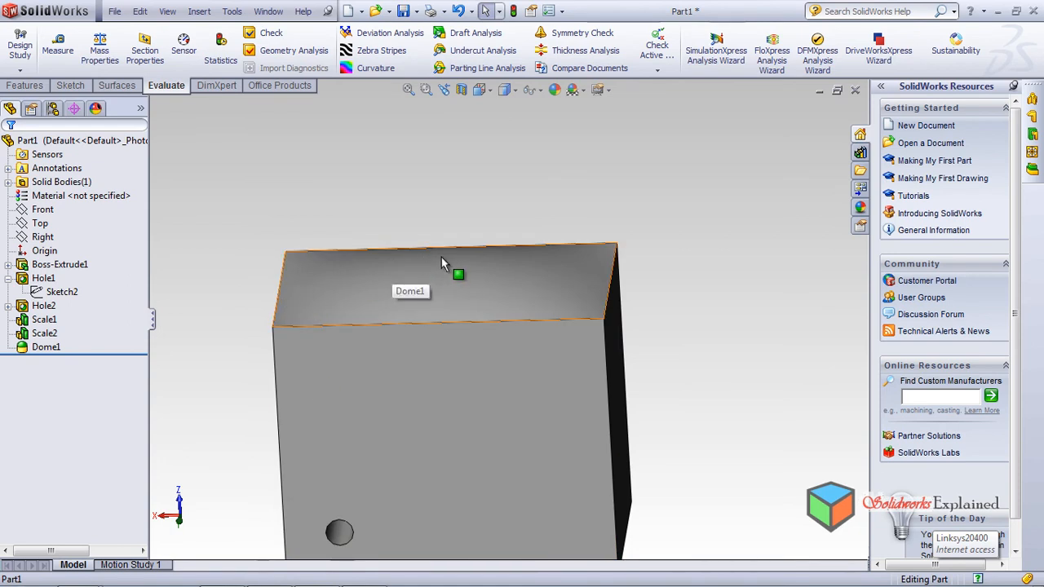
mouse_move(436, 253)
middle_mouse_down()
mouse_move(450, 268)
mouse_move(439, 260)
middle_mouse_up()
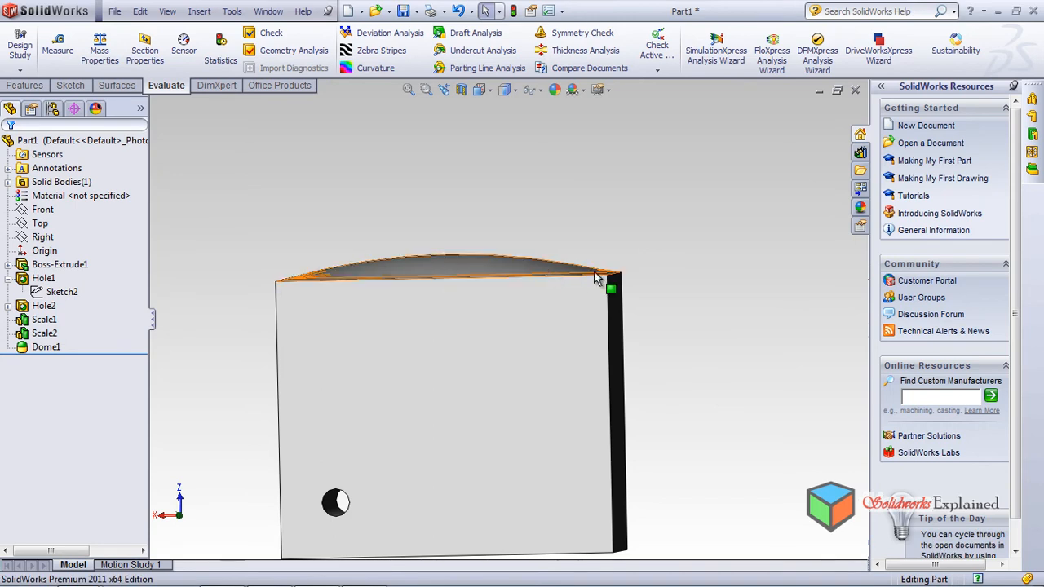
middle_click_drag(480, 321, 453, 359)
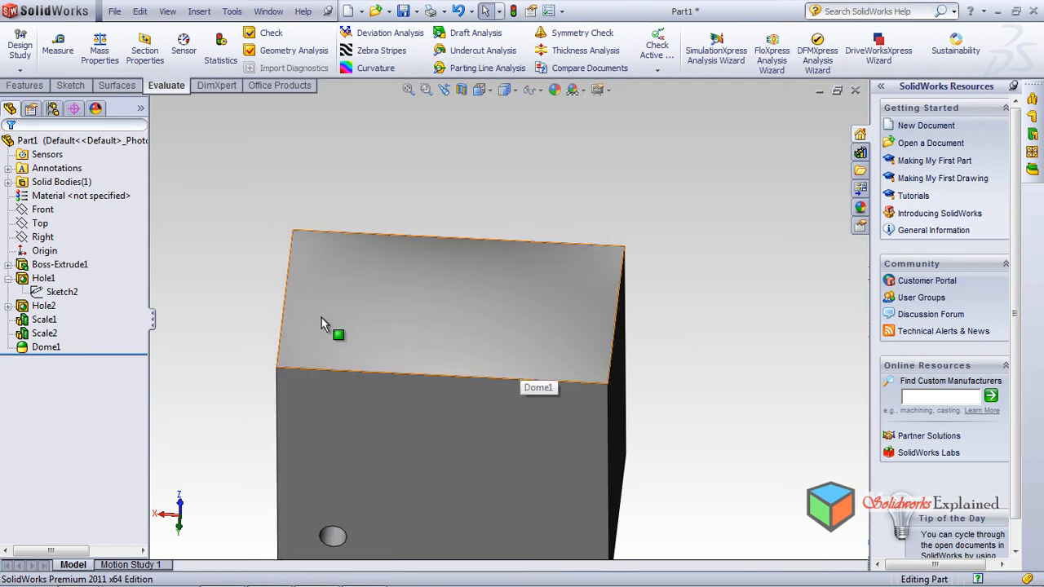
middle_click_drag(355, 294, 226, 201)
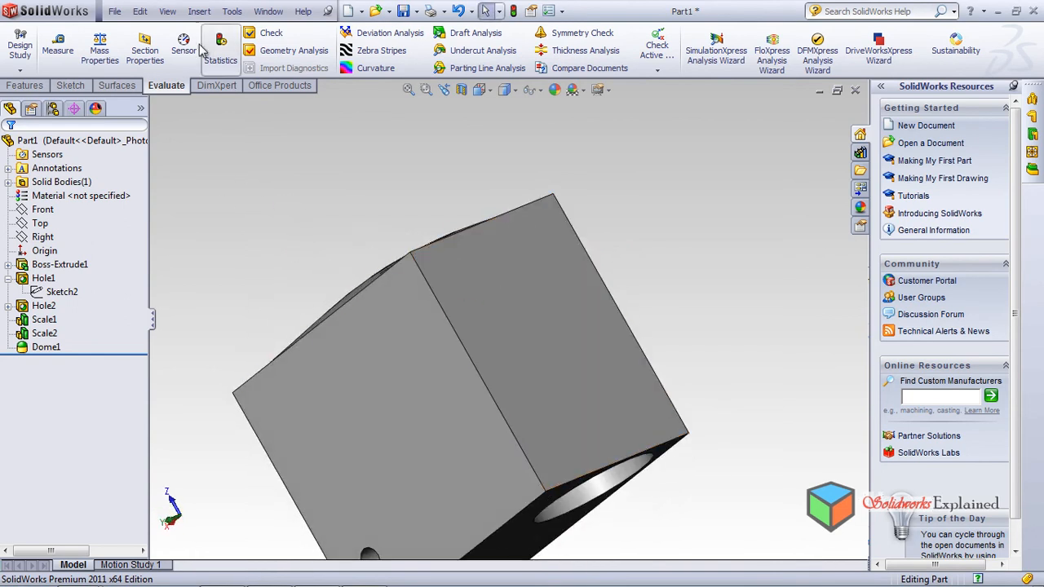
Step: Start another dome and select the block's end face to receive it
left_click(199, 11)
mouse_move(215, 66)
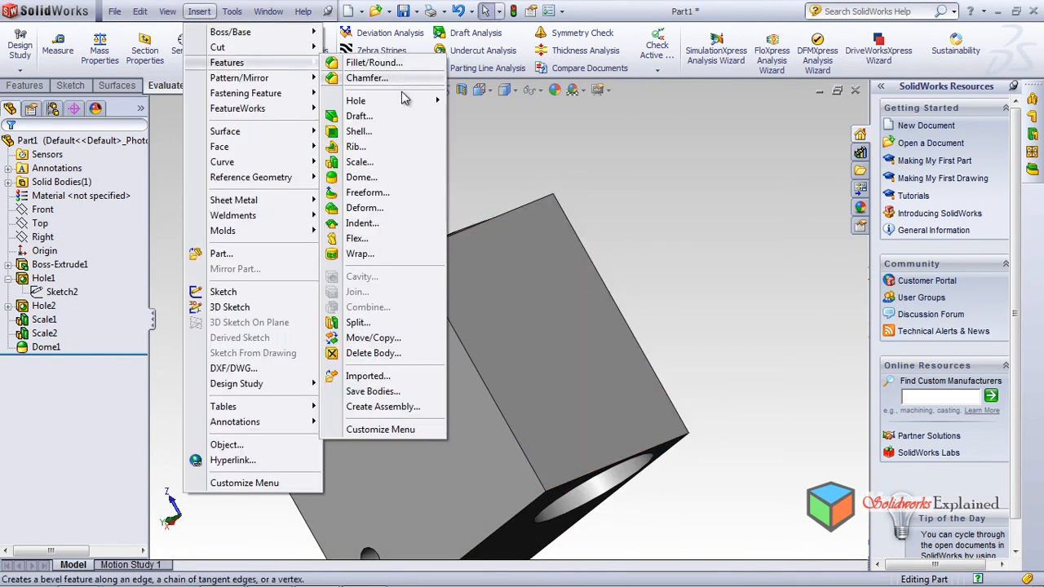
left_click(368, 177)
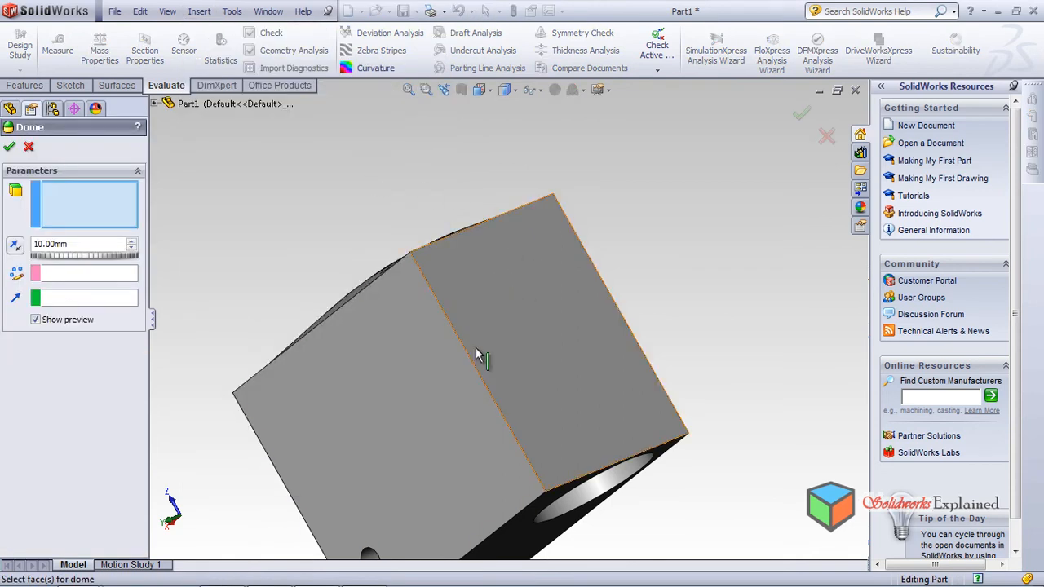
left_click(546, 331)
middle_click_drag(526, 414, 531, 436)
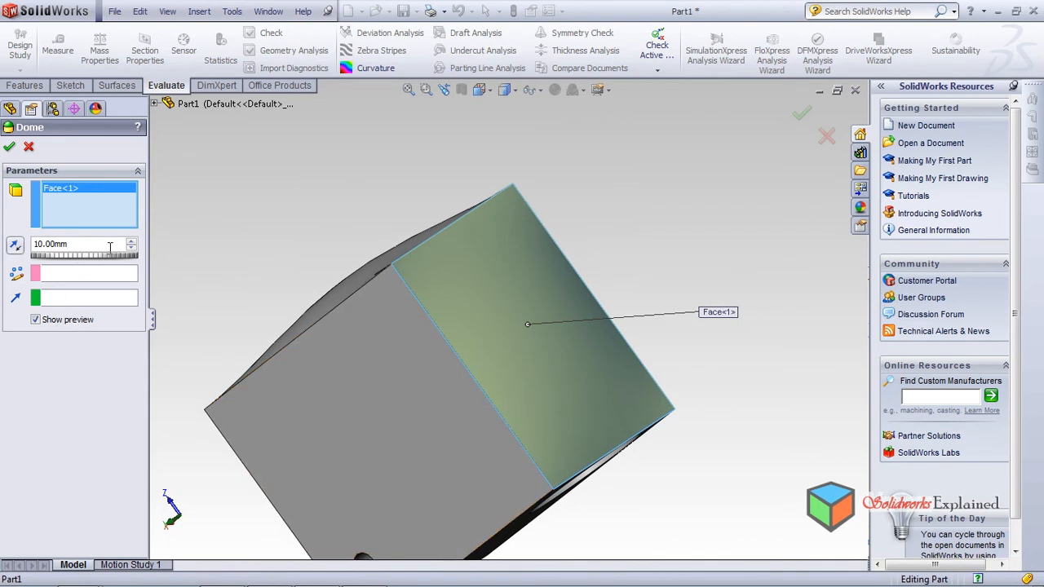
Step: Raise the dome height to 150.00 mm and accept it as Dome2
left_click(135, 248)
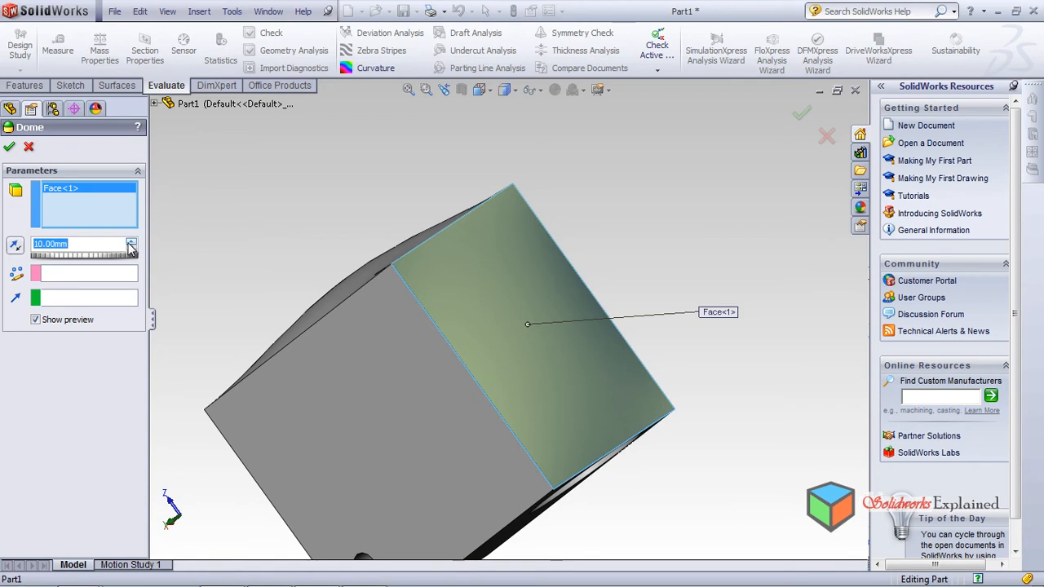
left_click(131, 243)
left_click(130, 243)
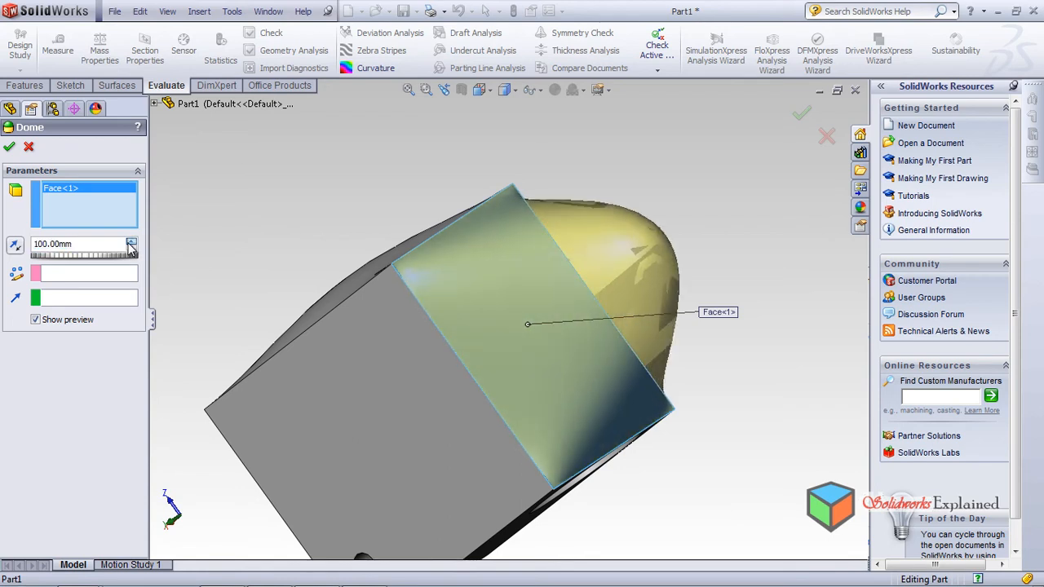
left_click(131, 244)
left_click(130, 243)
left_click(131, 243)
left_click(131, 243)
left_click(131, 243)
middle_click_drag(403, 362, 434, 334)
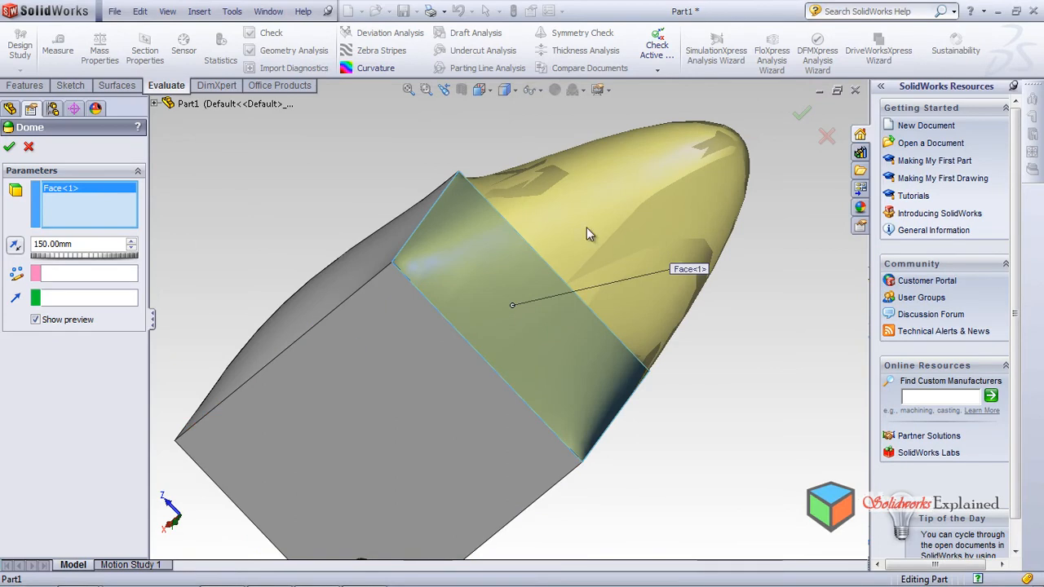
left_click(14, 151)
scroll(446, 288, "down", 1)
scroll(446, 288, "up", 4)
middle_click_drag(451, 274, 457, 303)
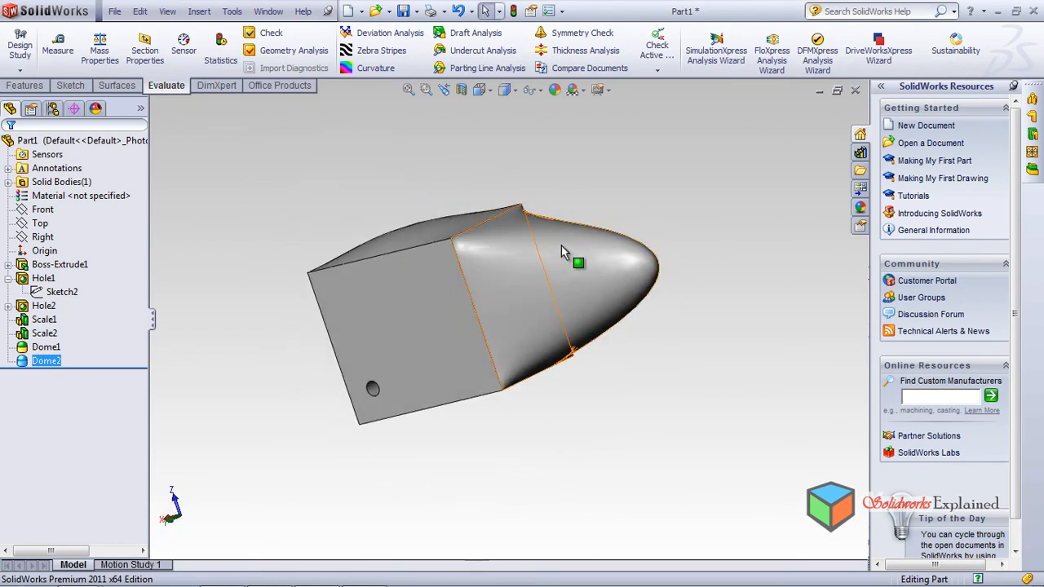
scroll(557, 247, "down", 2)
middle_click_drag(620, 243, 668, 248)
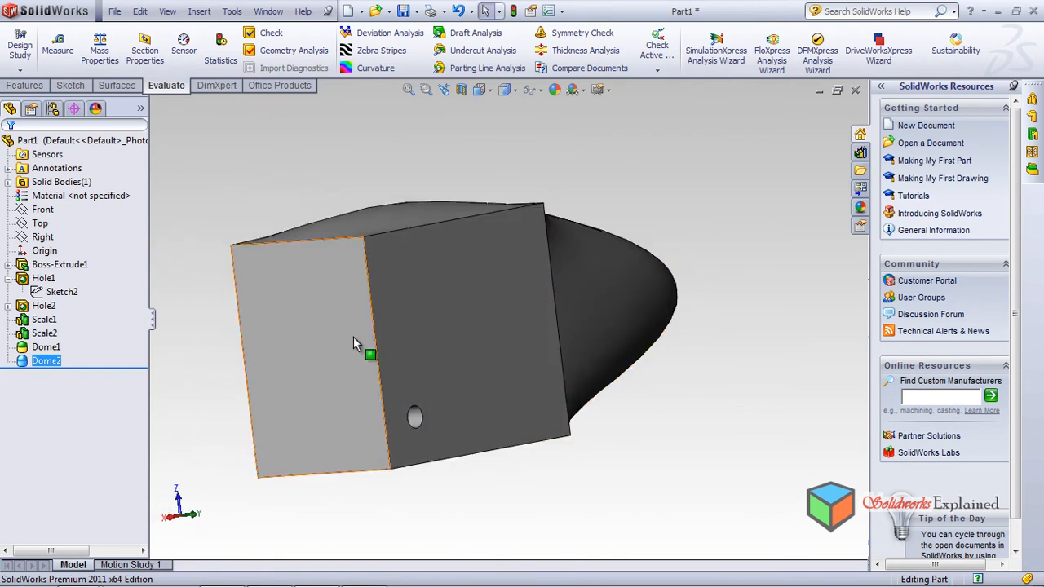
Step: Start a new dome on the box's flat end face opposite the nose
left_click(200, 12)
mouse_move(245, 63)
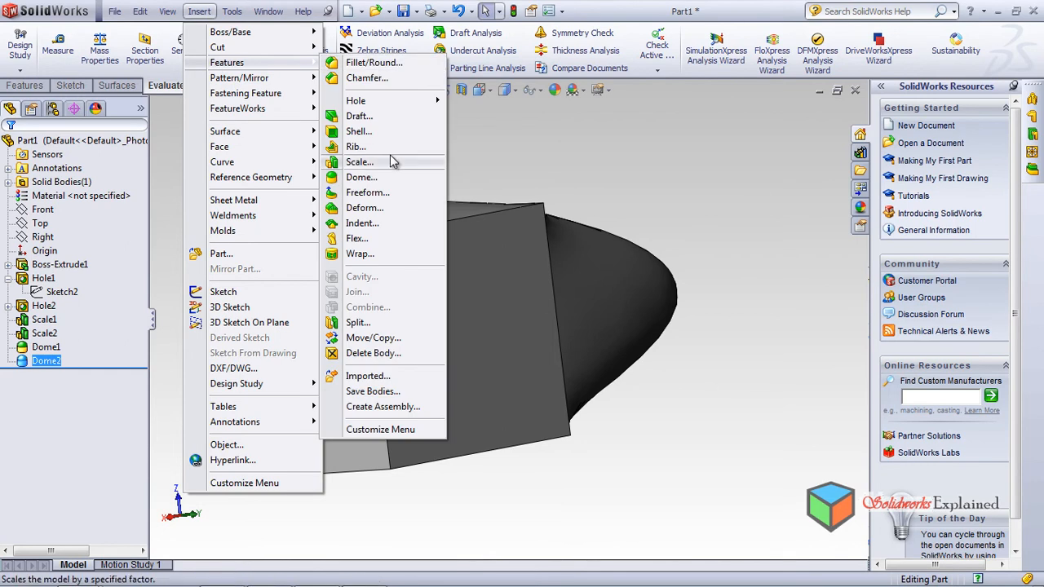
left_click(380, 177)
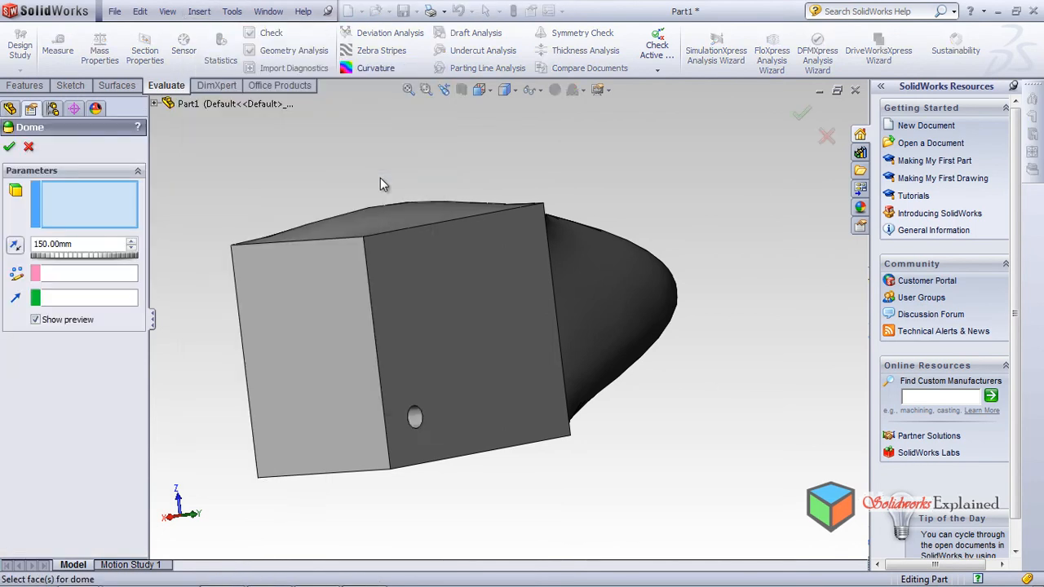
left_click(278, 338)
middle_click_drag(285, 345, 378, 333)
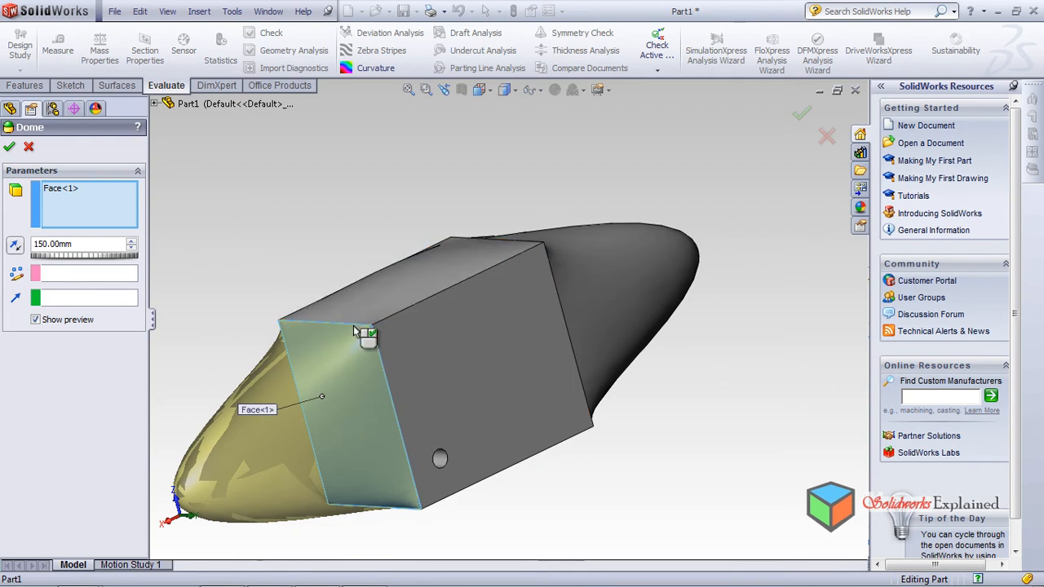
mouse_move(467, 323)
middle_mouse_down()
mouse_move(454, 371)
mouse_move(469, 331)
middle_mouse_up()
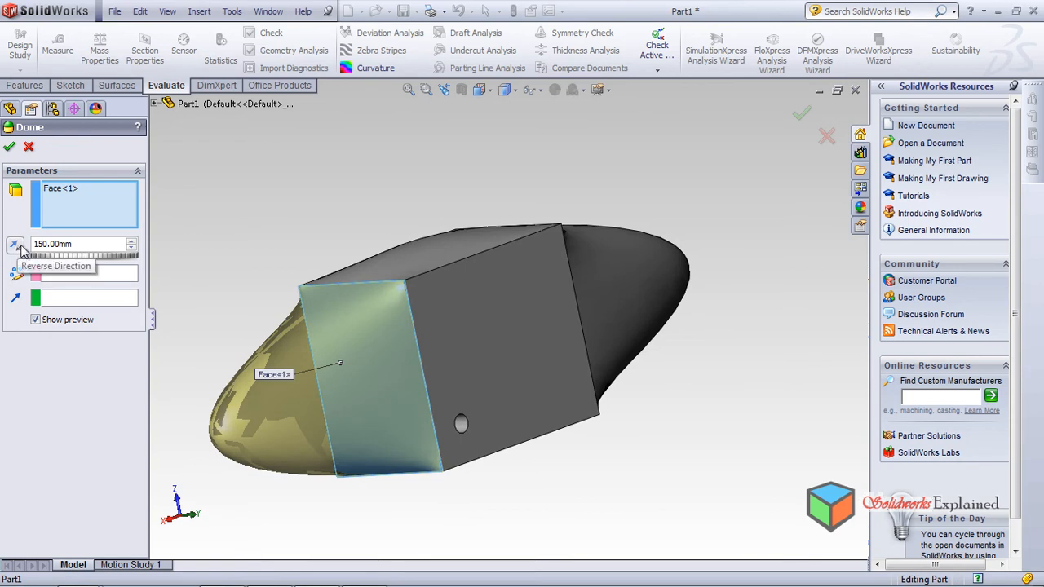
Step: Try the top edge as the dome direction, then remove it again
left_click(71, 298)
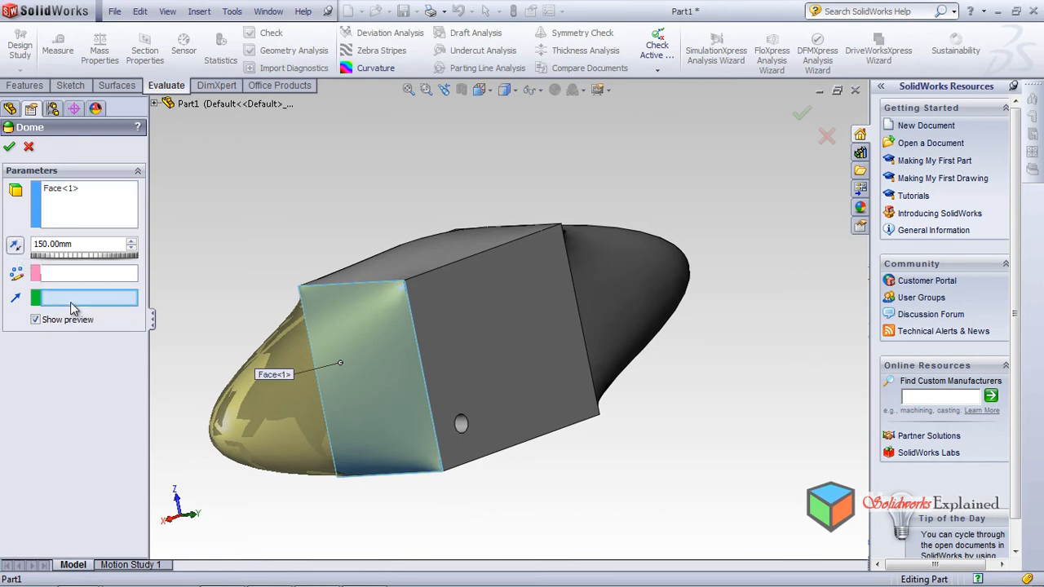
left_click(418, 280)
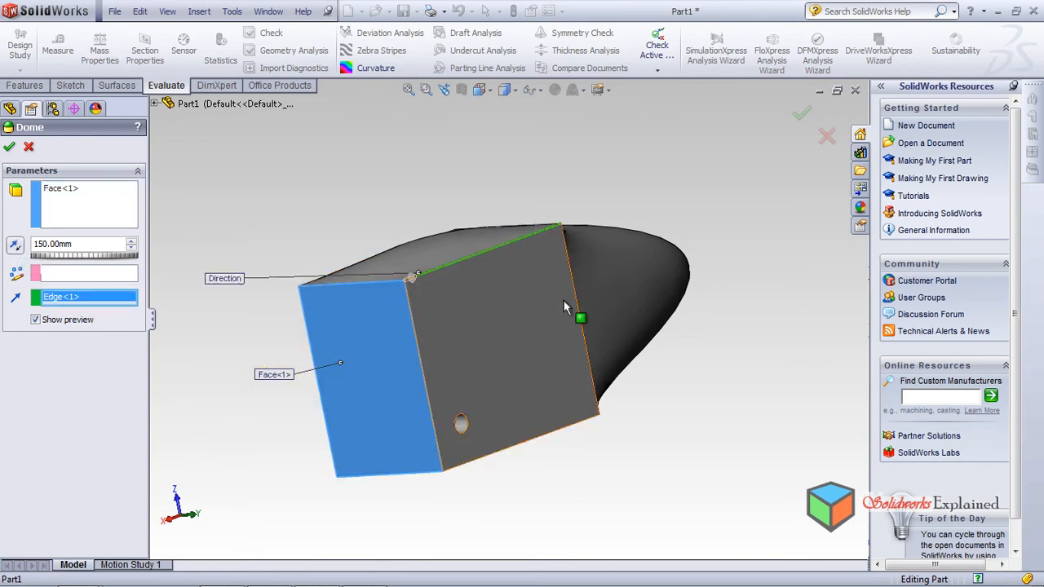
middle_click_drag(559, 362, 561, 414)
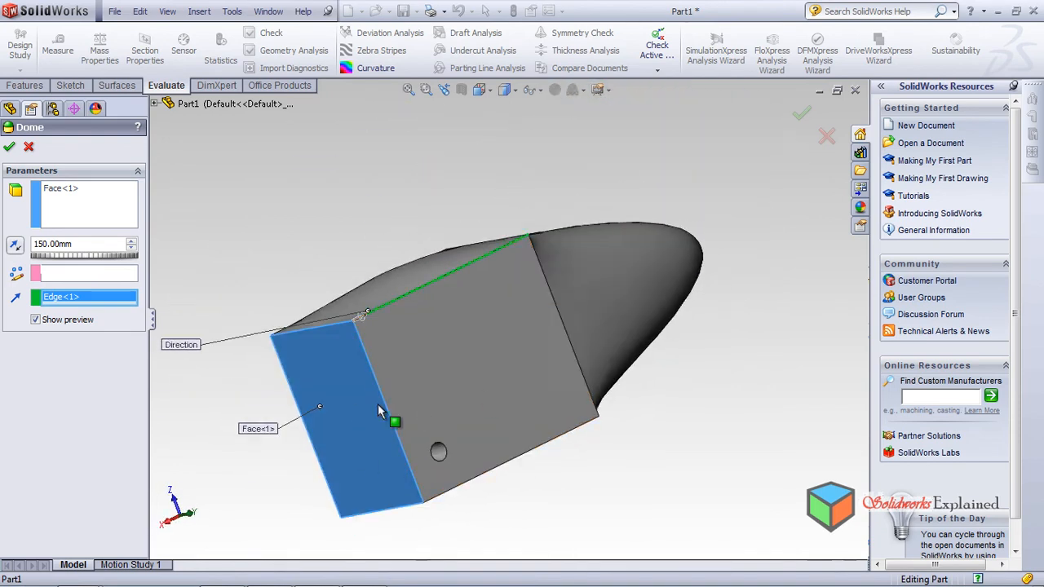
middle_click_drag(419, 416, 405, 394)
middle_click_drag(338, 299, 338, 372)
scroll(330, 371, "down", 5)
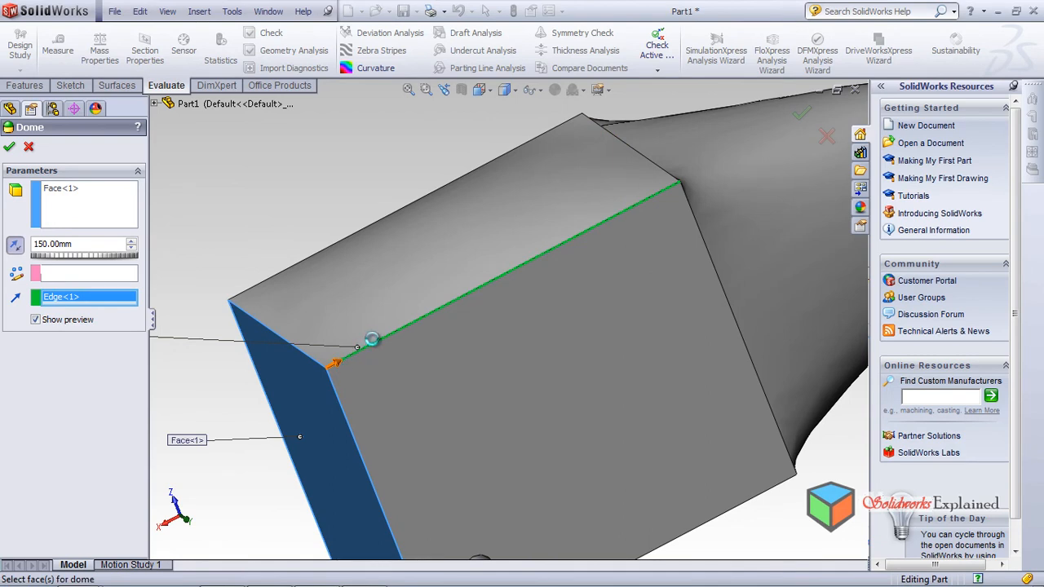
scroll(378, 347, "up", 2)
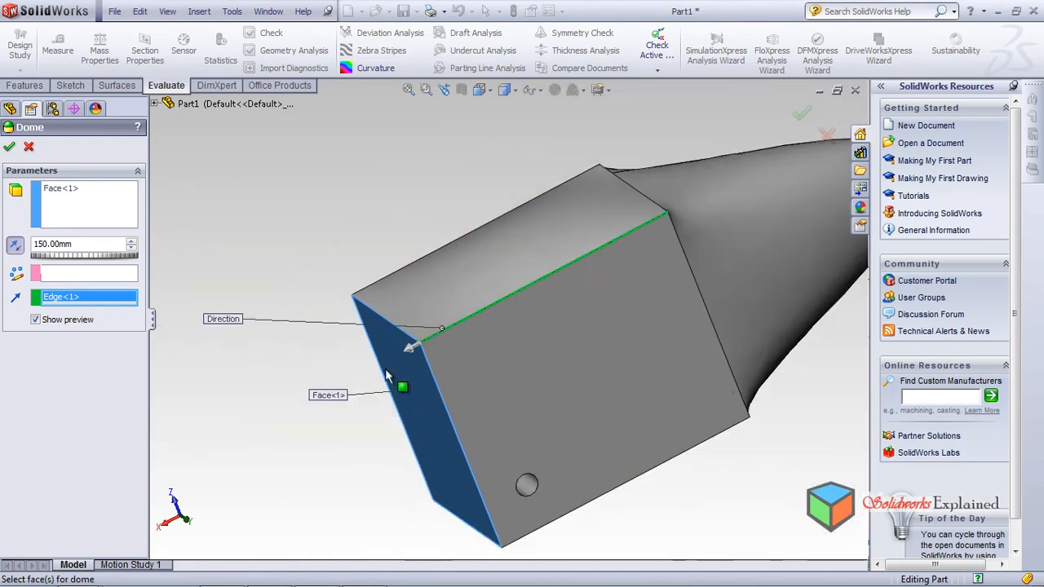
scroll(378, 351, "up", 2)
middle_click_drag(379, 351, 386, 301)
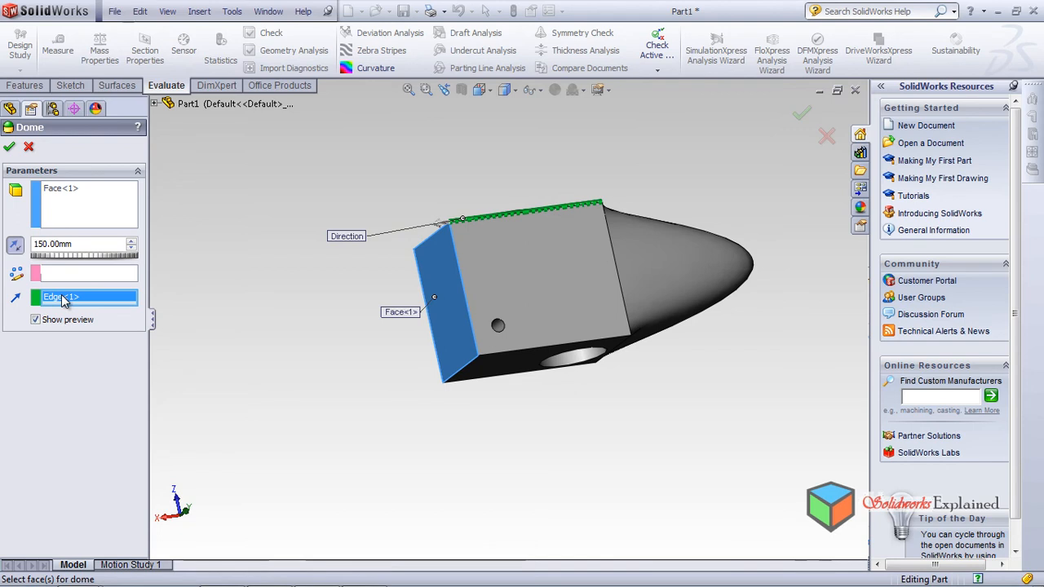
key("Delete")
middle_click_drag(424, 313, 473, 315)
scroll(474, 315, "down", 2)
middle_click_drag(616, 389, 533, 362)
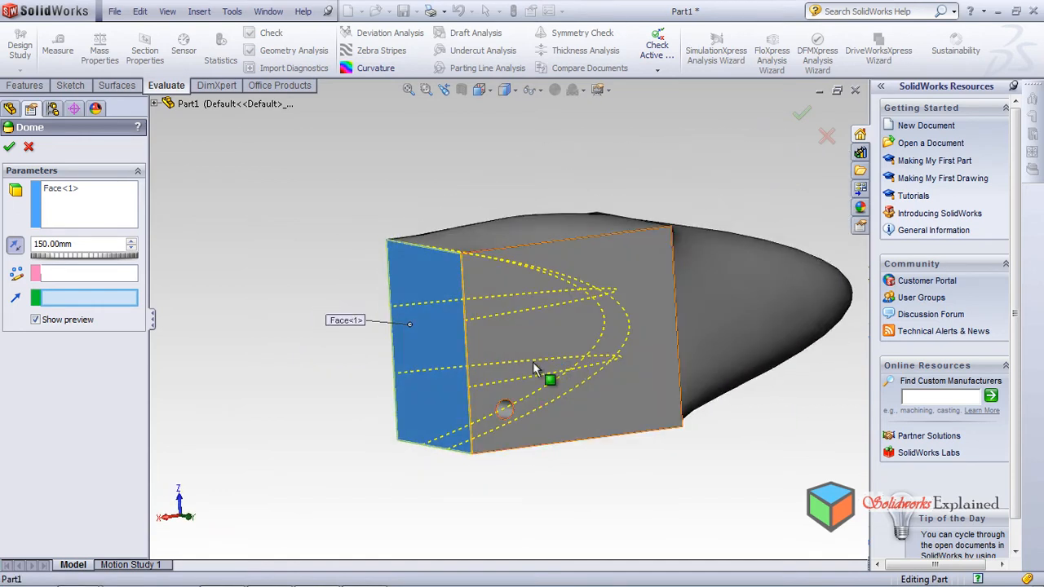
Step: Reverse the dome inward into the end face and accept it at 50 mm as Dome4
left_click(19, 251)
left_click(20, 251)
middle_click_drag(344, 313, 362, 346)
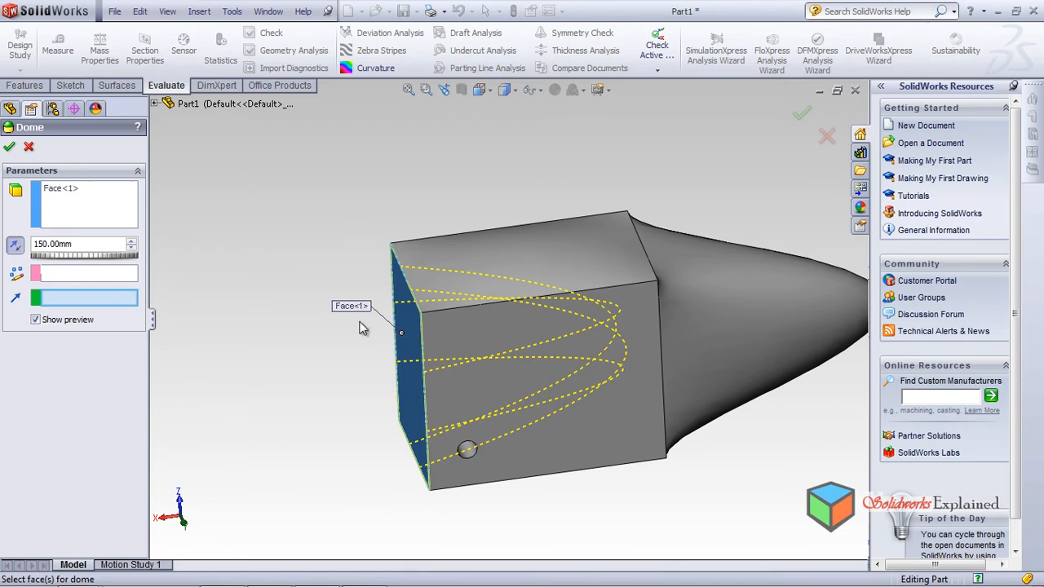
middle_click_drag(444, 355, 485, 381)
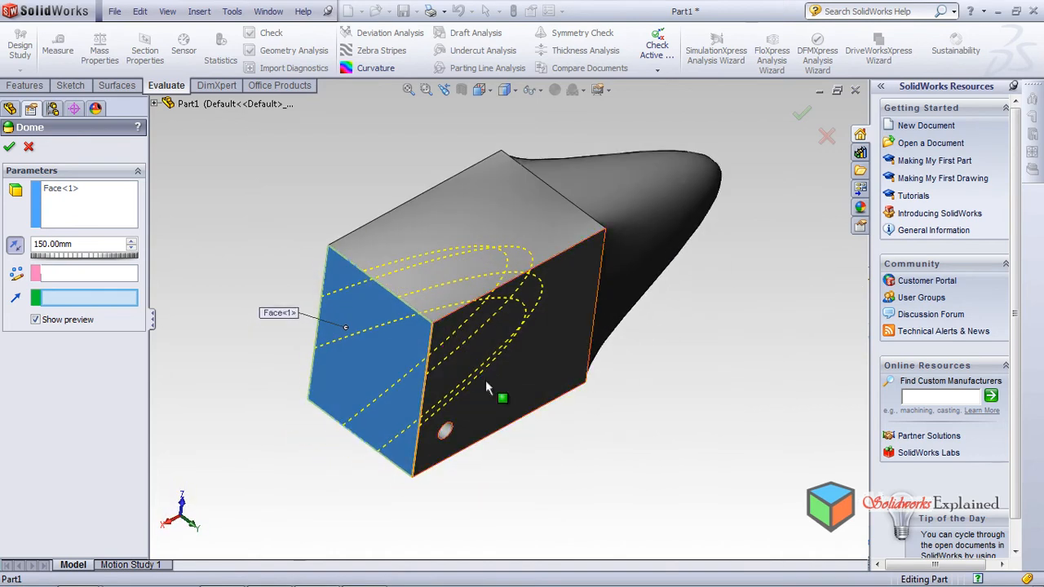
left_click(6, 150)
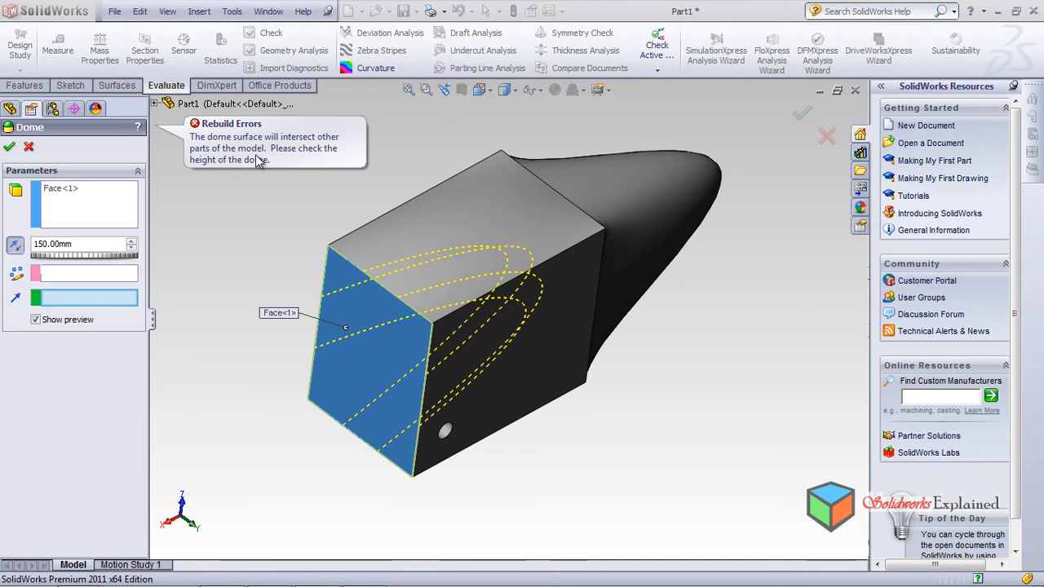
middle_click_drag(451, 342, 471, 299)
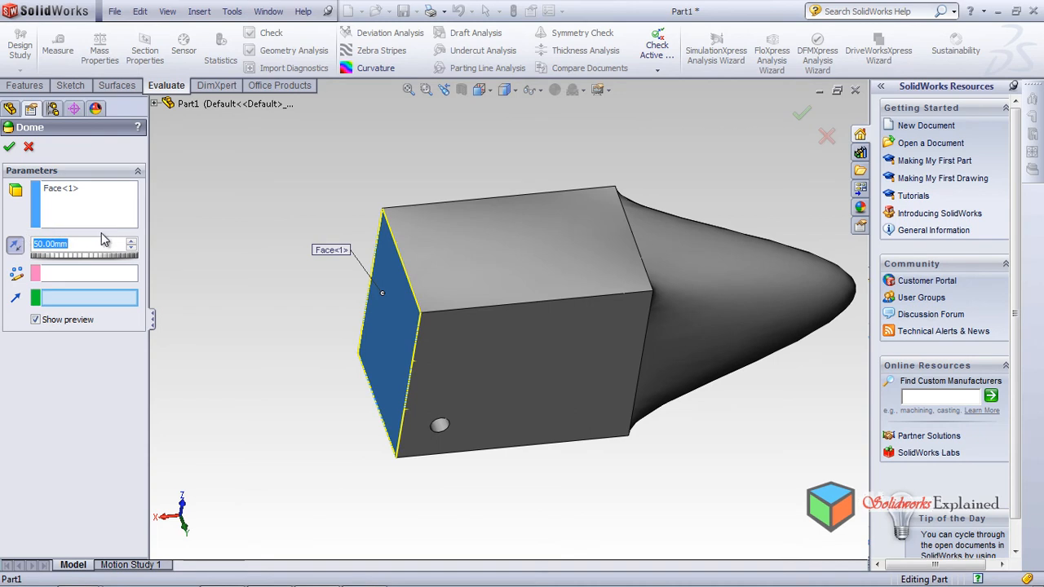
middle_click_drag(208, 283, 232, 244)
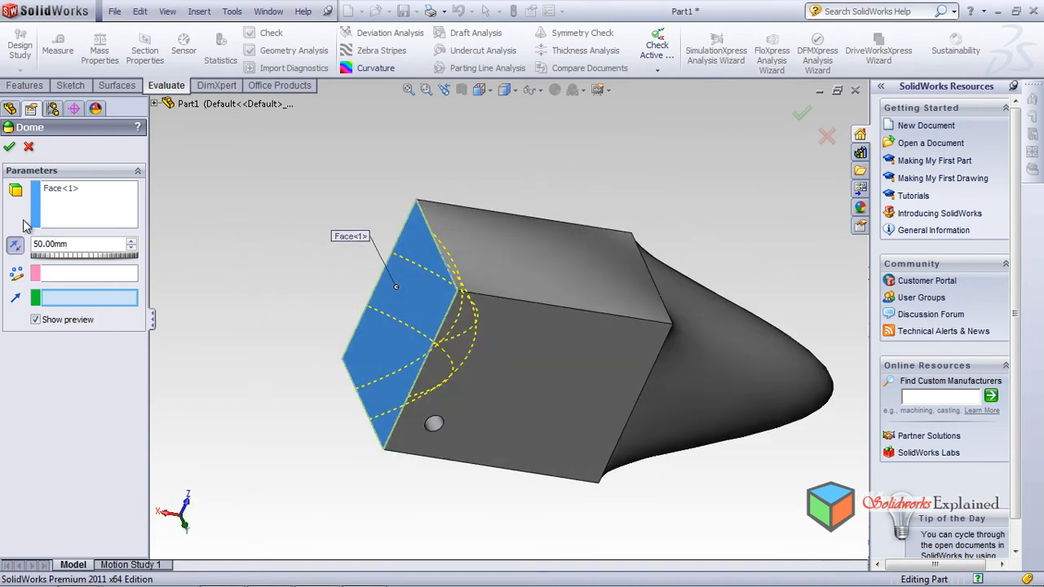
left_click(7, 146)
middle_click_drag(307, 286, 331, 317)
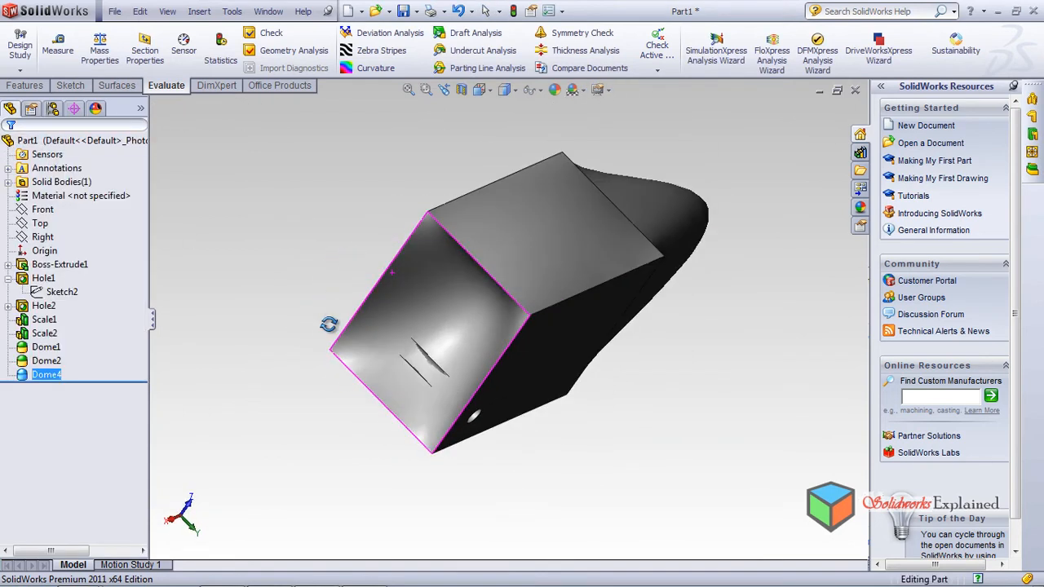
scroll(452, 372, "down", 5)
middle_click_drag(438, 366, 471, 300)
scroll(470, 296, "up", 5)
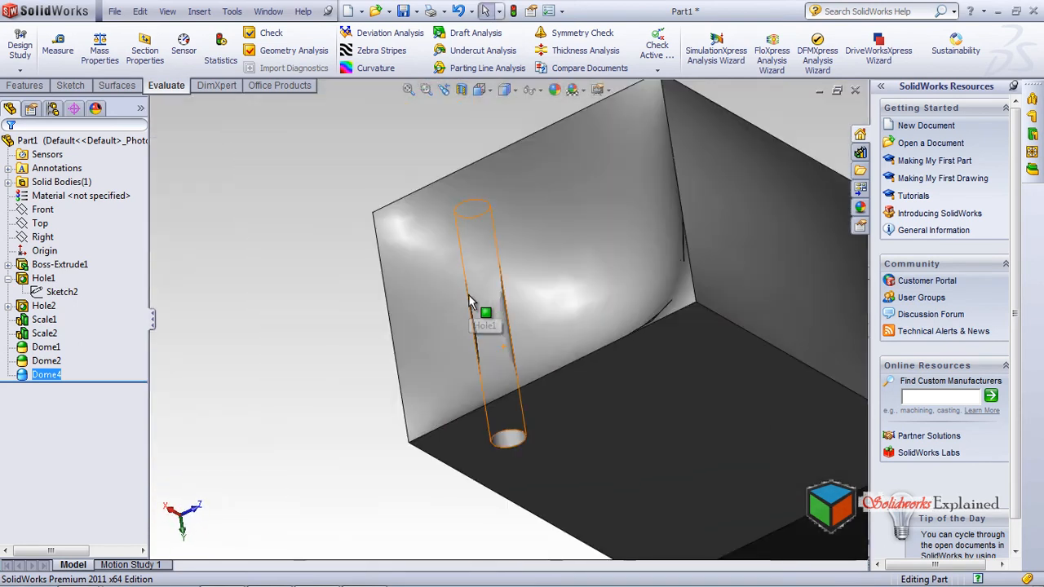
scroll(554, 322, "up", 2)
middle_click_drag(507, 362, 565, 272)
middle_click_drag(587, 373, 768, 304)
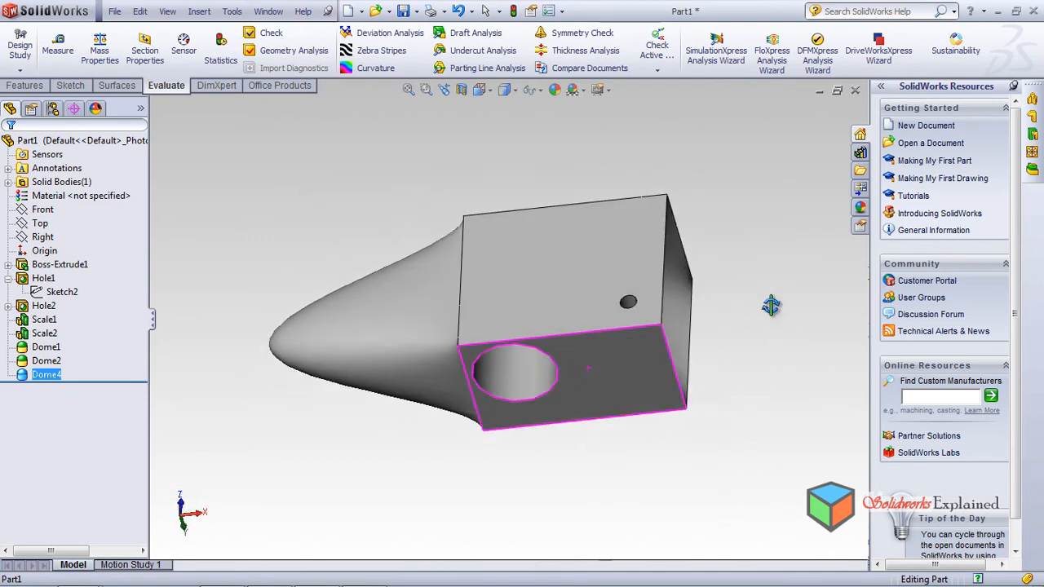
Step: Close Part1, create a new part, and view the Front plane normal to
left_click(856, 89)
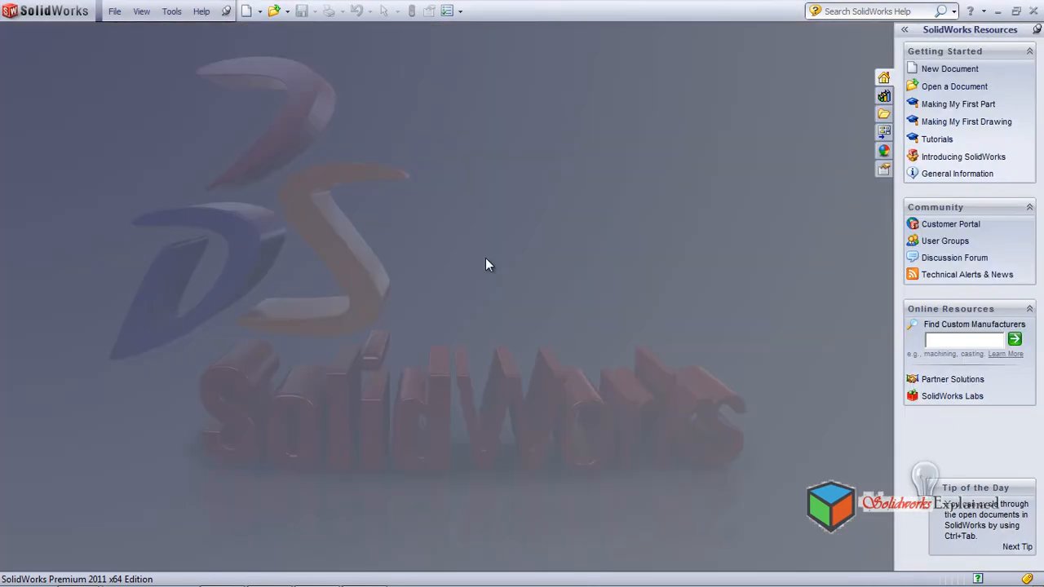
left_click(247, 11)
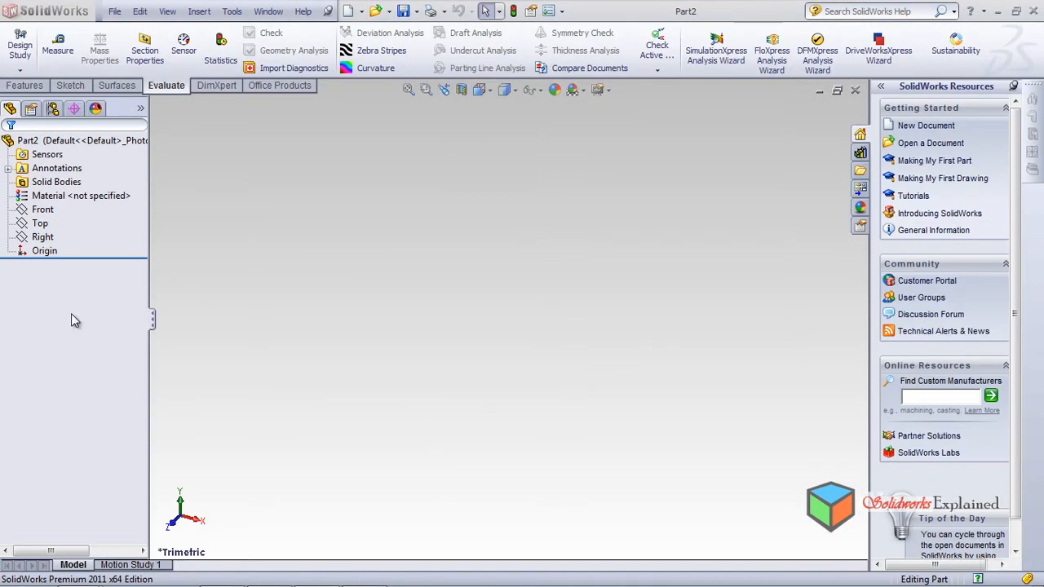
left_click(41, 210)
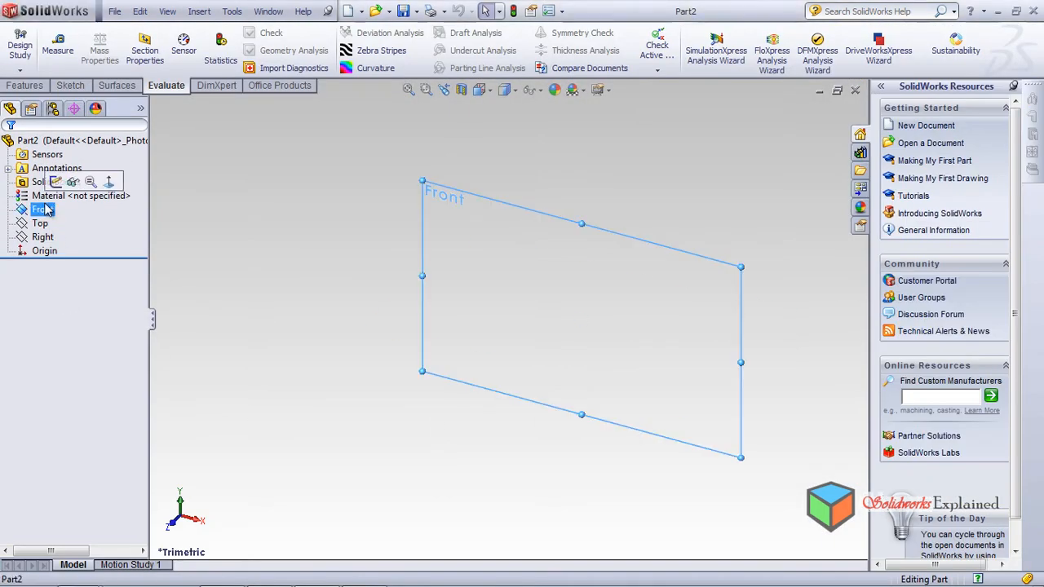
left_click(118, 187)
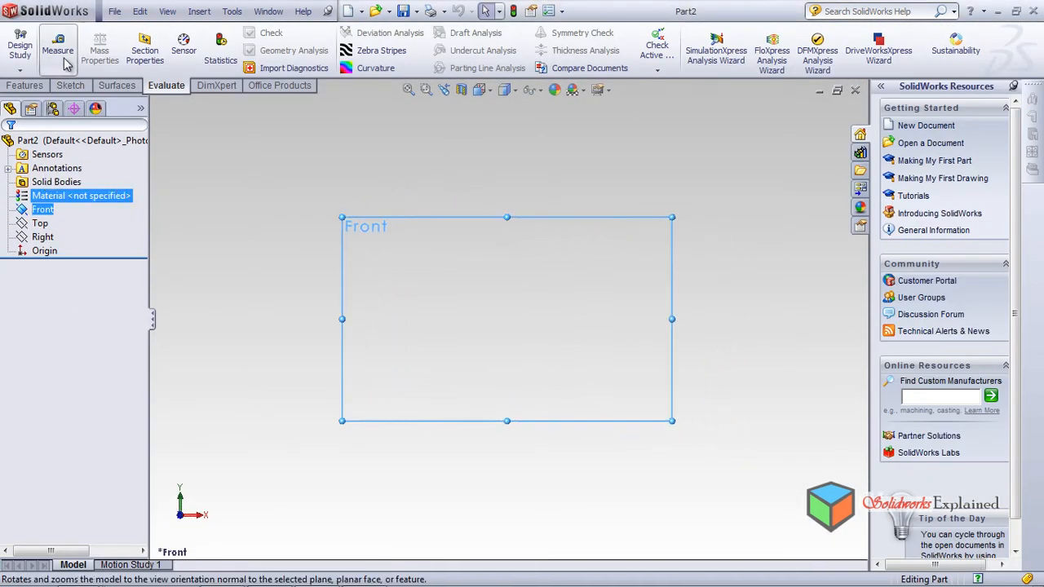
Step: Sketch a corner rectangle around the origin and extrude it 10 mm
left_click(68, 86)
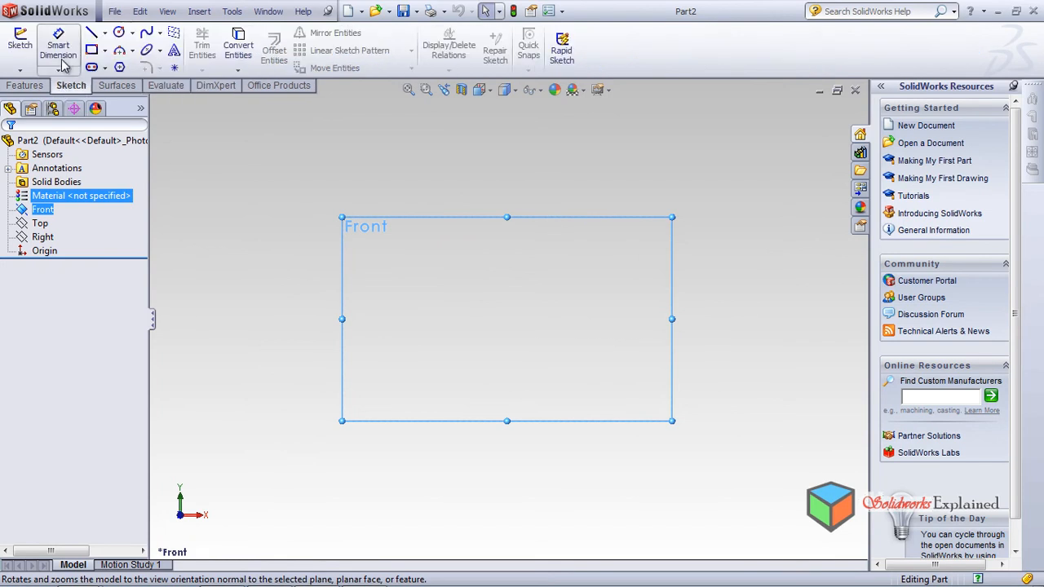
left_click(91, 50)
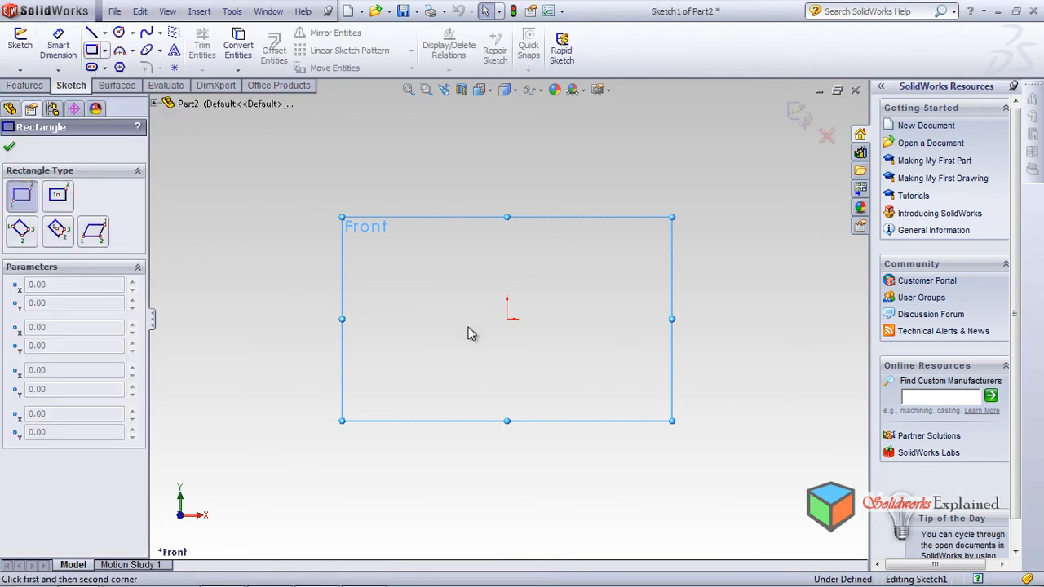
left_click_drag(393, 266, 660, 423)
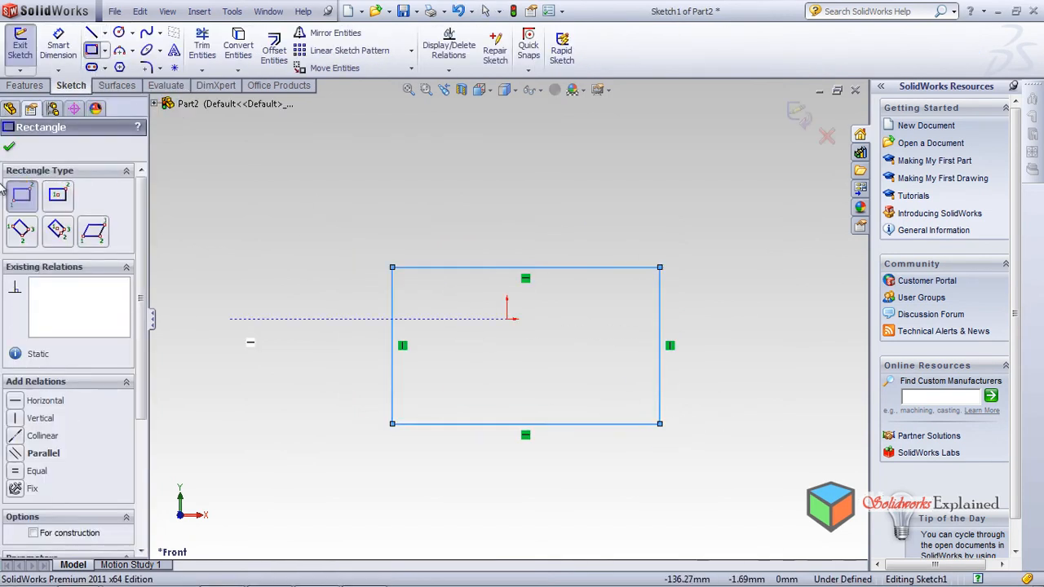
left_click(25, 85)
left_click(26, 51)
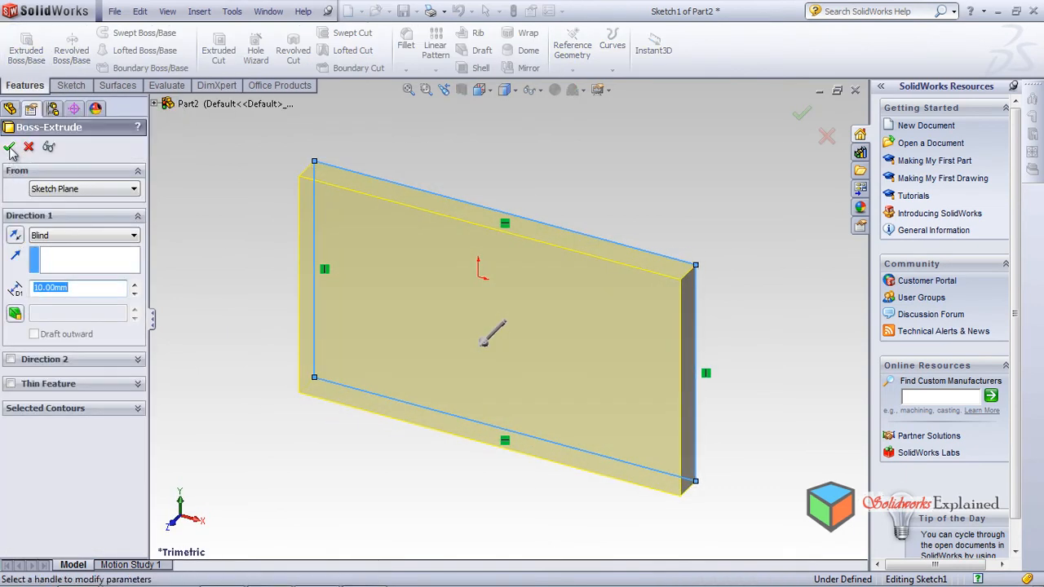
left_click(10, 147)
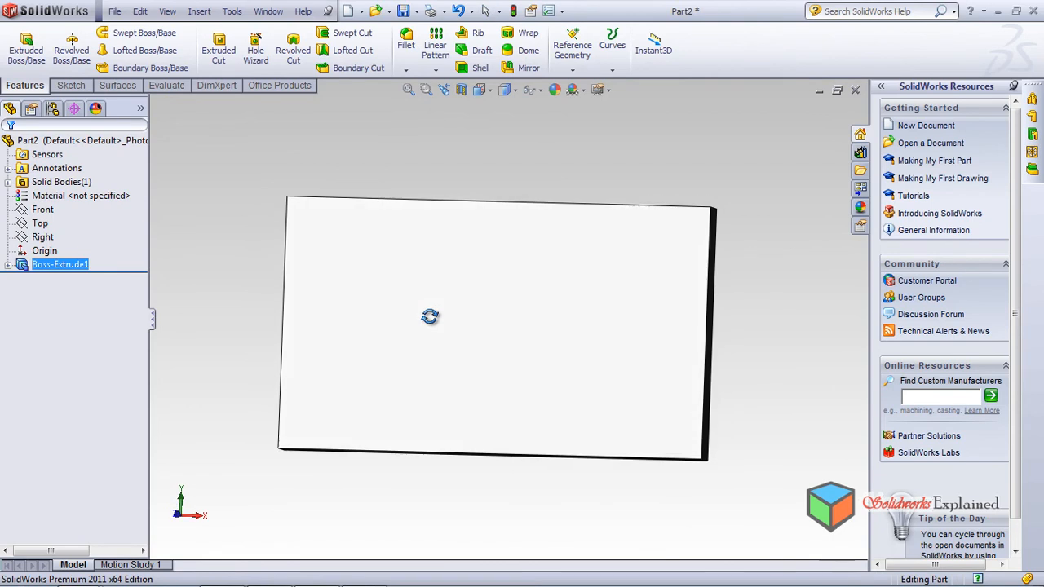
Step: Cut Ø10, 10 mm deep simple holes near the upper-left and upper-right corners
left_click(199, 13)
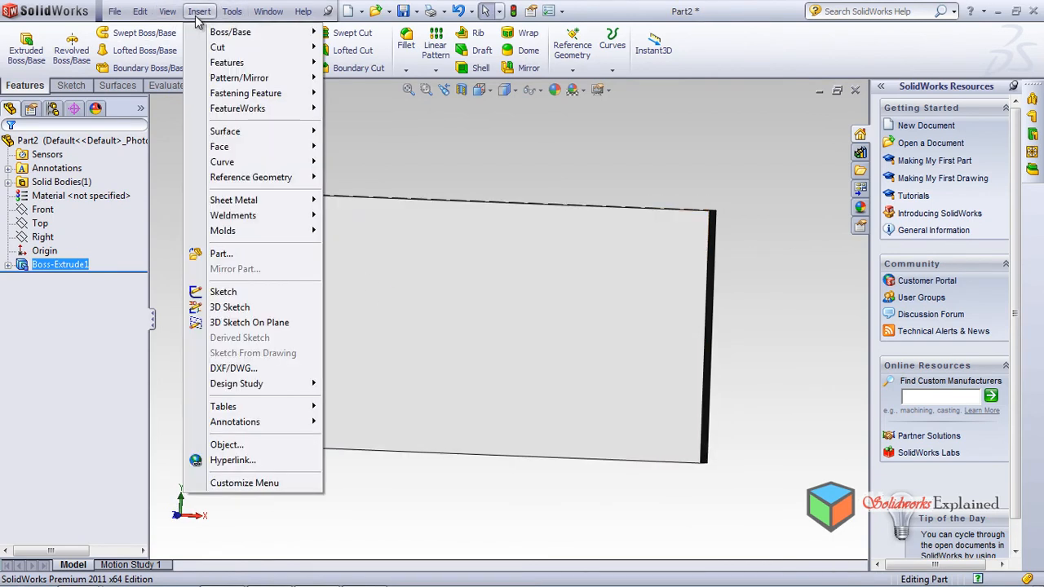
mouse_move(236, 63)
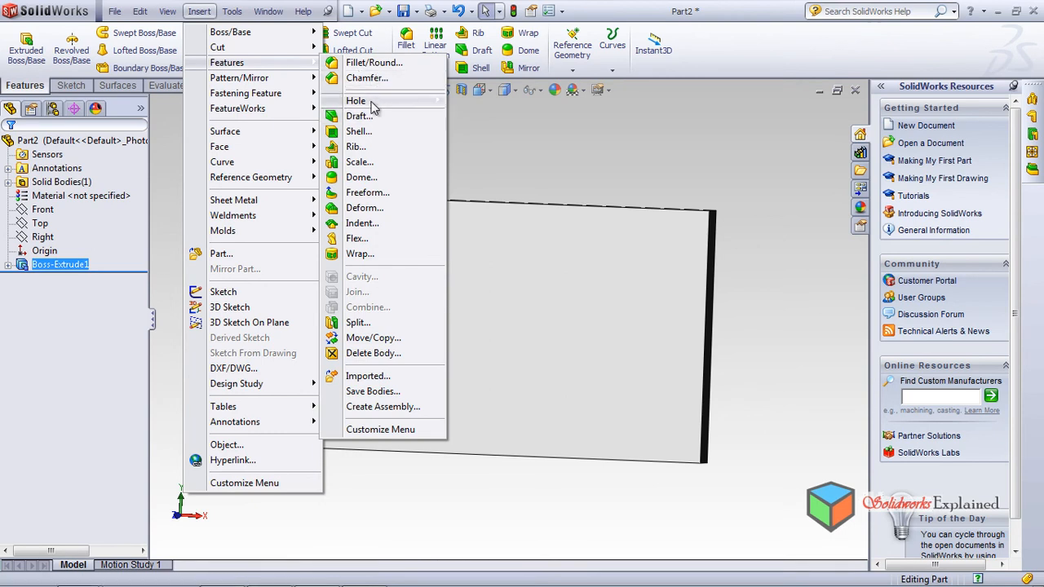
mouse_move(428, 109)
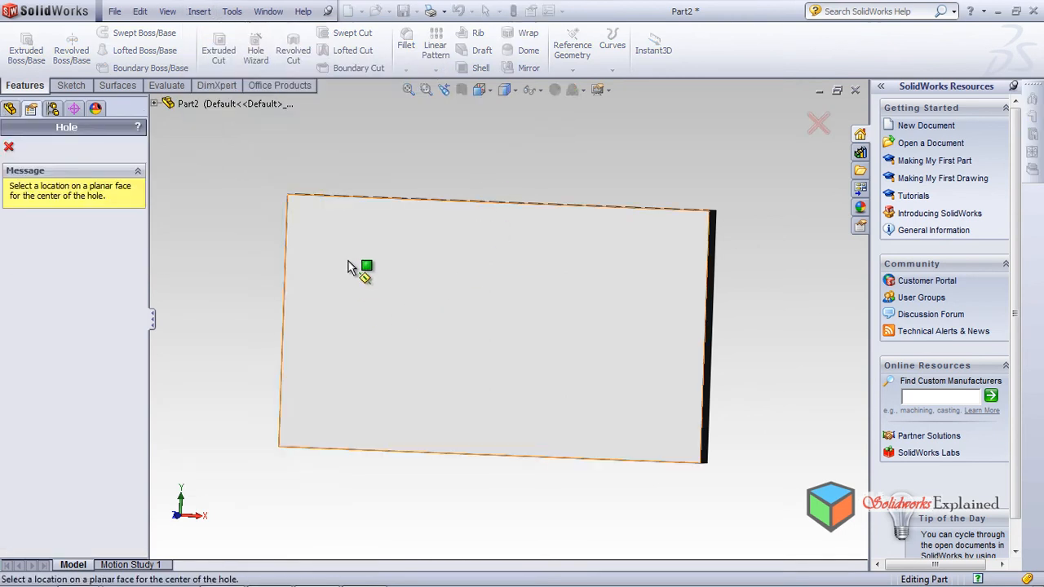
left_click(353, 245)
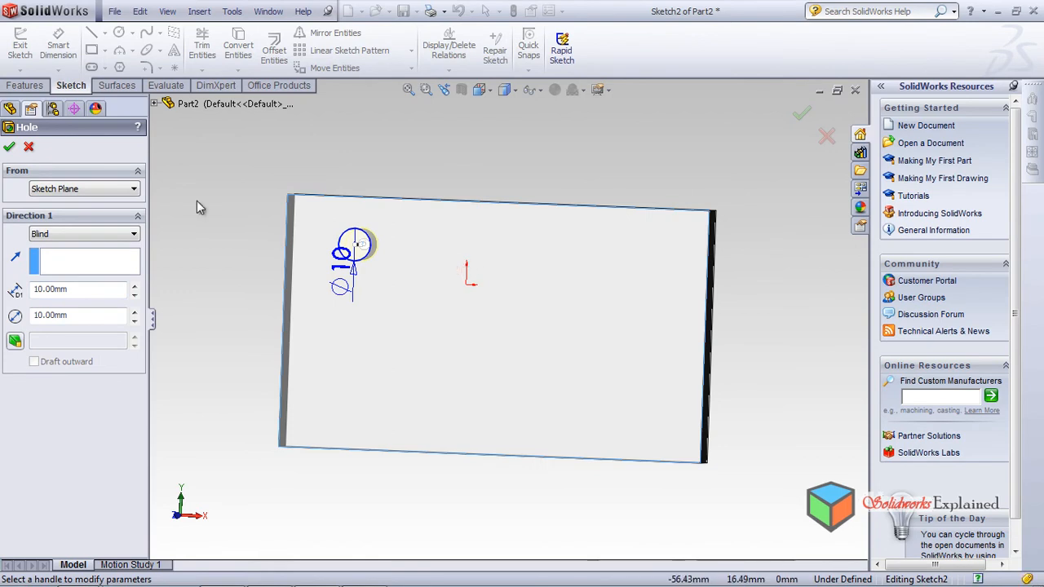
key("Return")
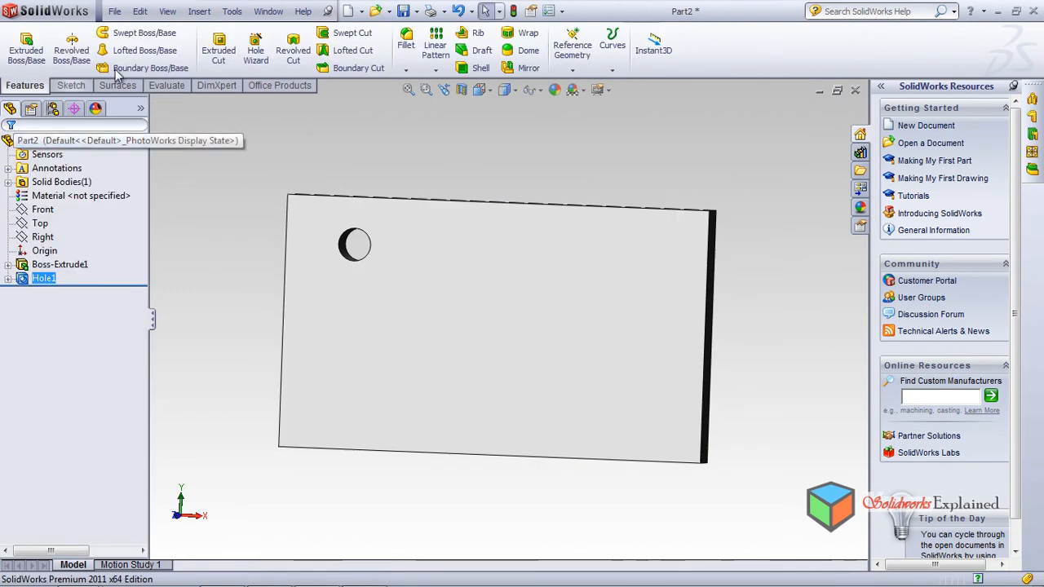
middle_click_drag(443, 221, 471, 213)
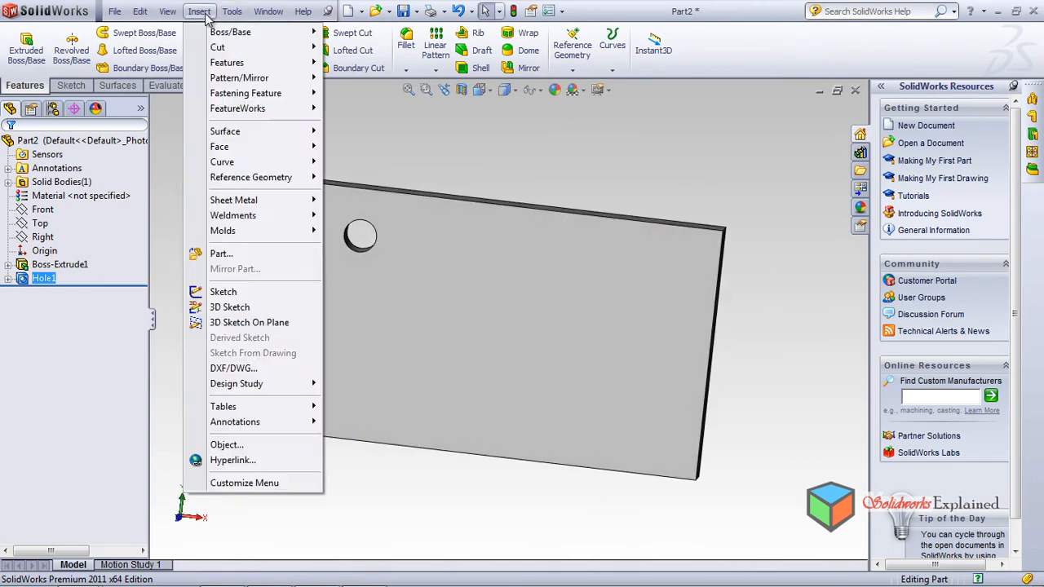
left_click(232, 11)
mouse_move(202, 16)
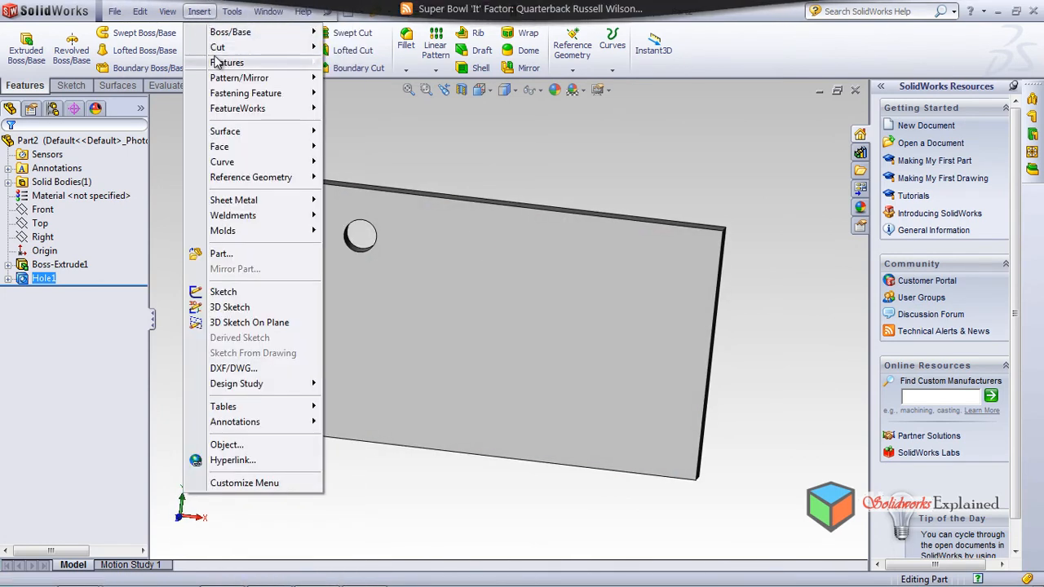
mouse_move(227, 63)
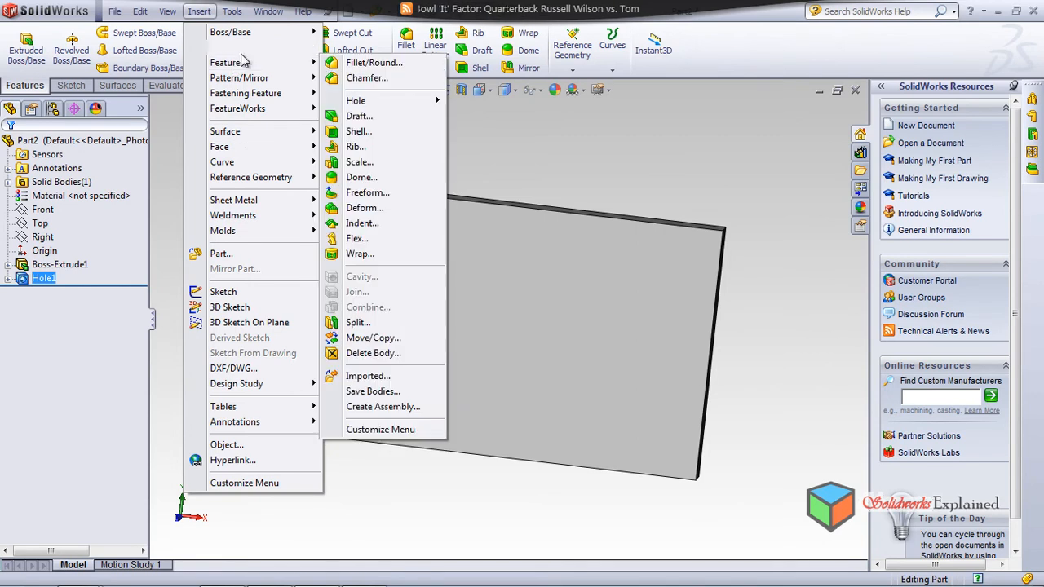
mouse_move(373, 101)
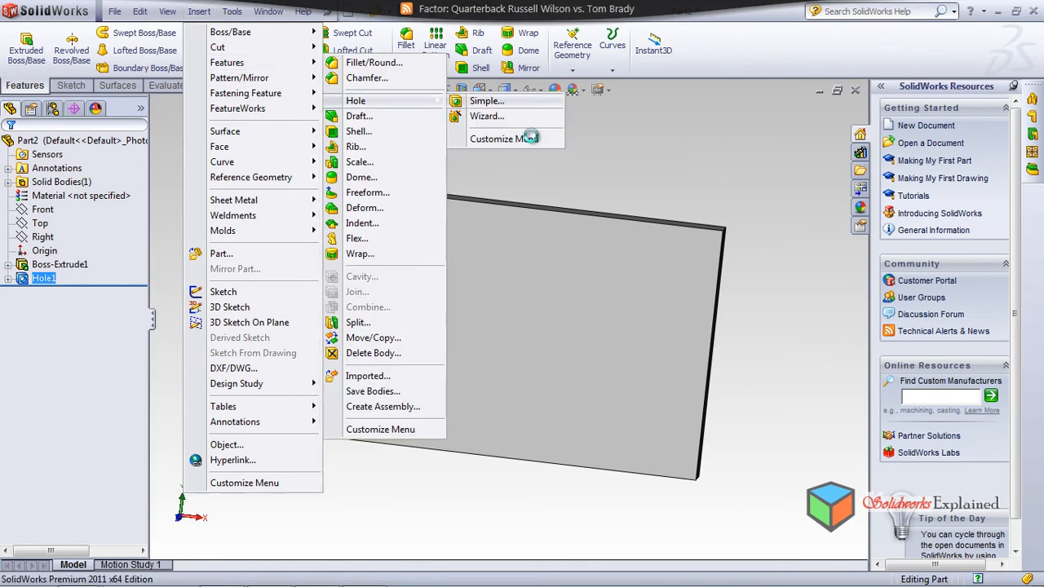
left_click(487, 100)
left_click(634, 285)
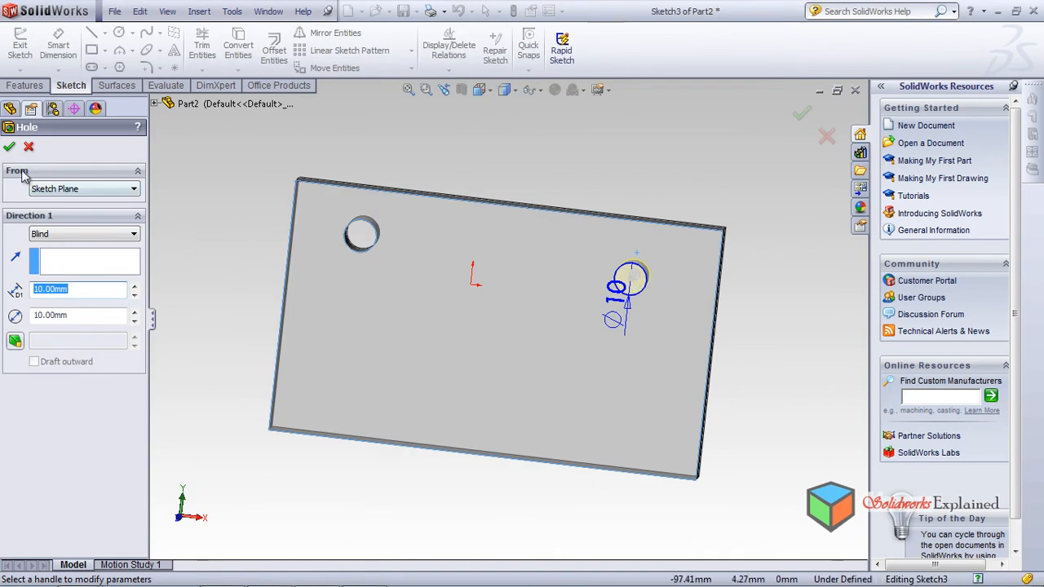
left_click(10, 148)
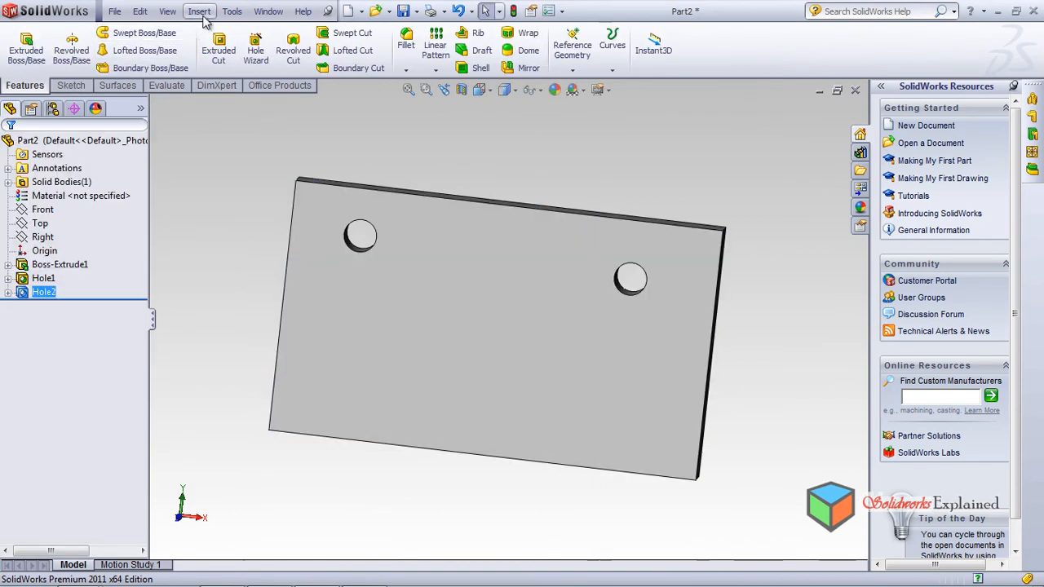
Step: Cut matching simple holes near the lower-left and lower-right corners, completing Hole1–Hole4
left_click(199, 10)
mouse_move(227, 63)
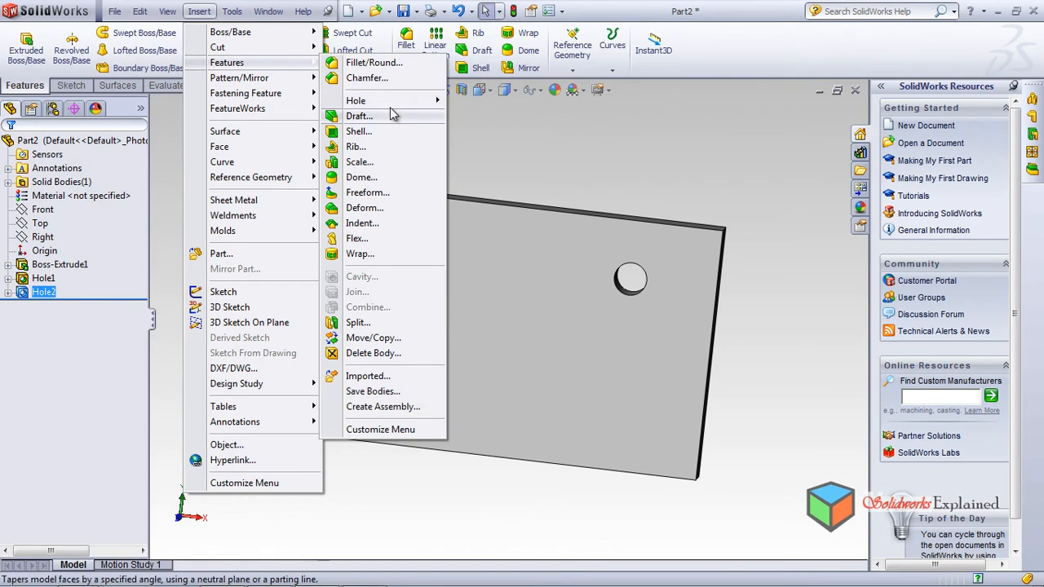
mouse_move(391, 104)
left_click(487, 101)
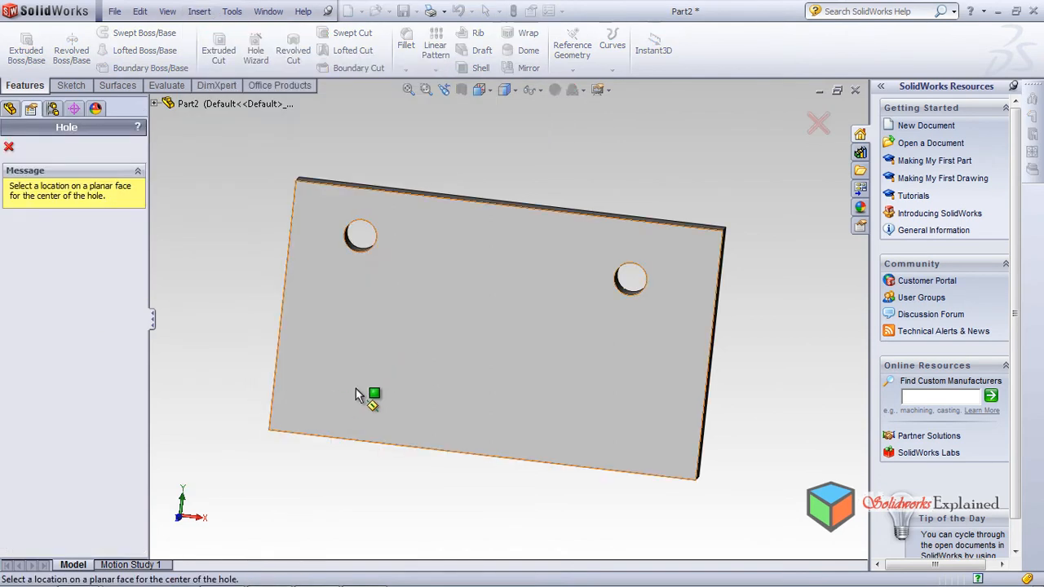
left_click(342, 372)
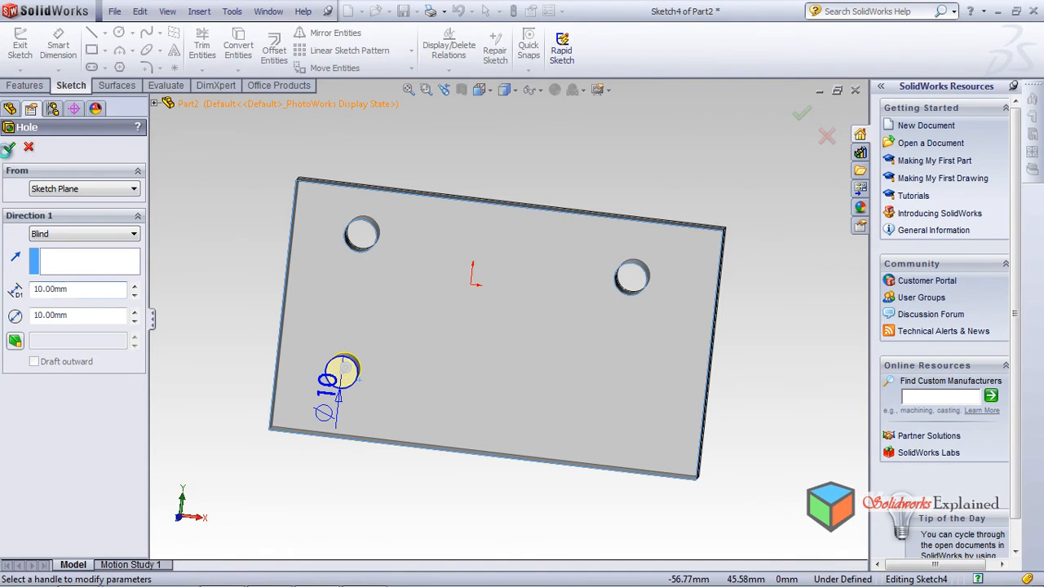
left_click(9, 146)
left_click(199, 11)
mouse_move(232, 64)
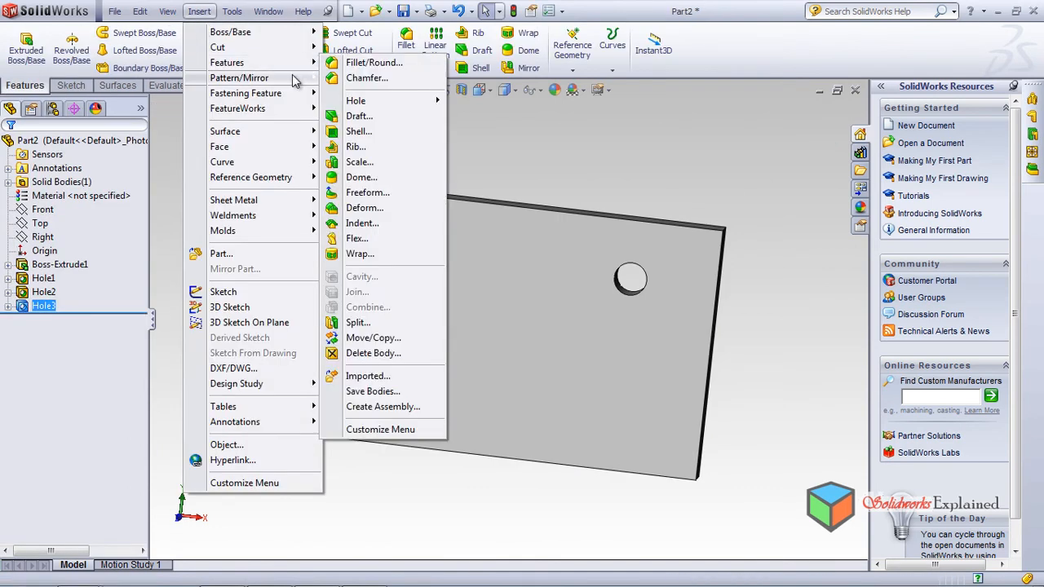
mouse_move(375, 100)
left_click(486, 101)
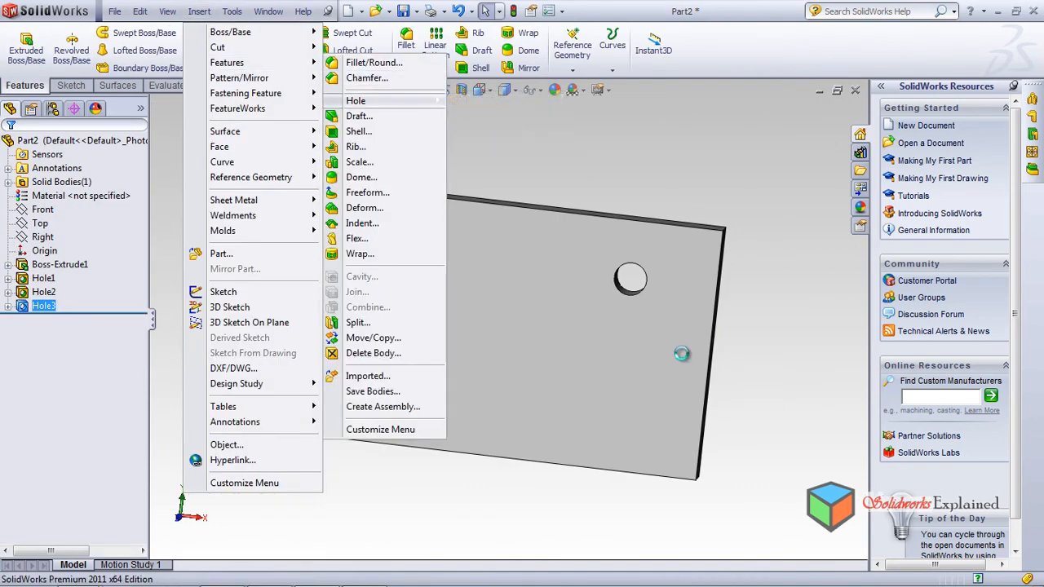
left_click(602, 401)
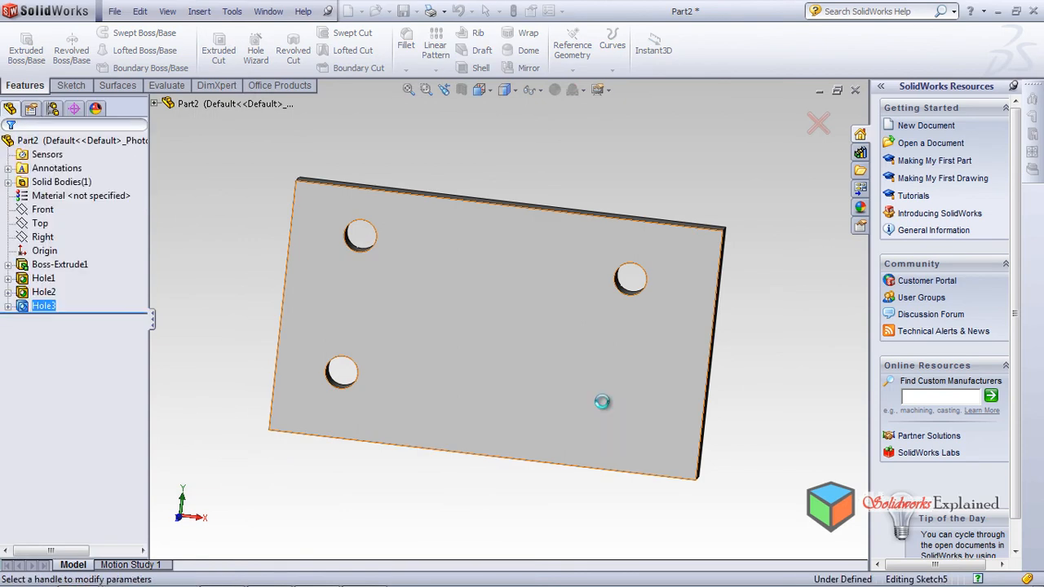
left_click(8, 148)
mouse_move(470, 403)
middle_mouse_down()
mouse_move(495, 228)
mouse_move(531, 236)
mouse_move(482, 317)
mouse_move(494, 344)
mouse_move(479, 327)
mouse_move(478, 343)
mouse_move(480, 310)
mouse_move(473, 370)
mouse_move(482, 291)
middle_mouse_up()
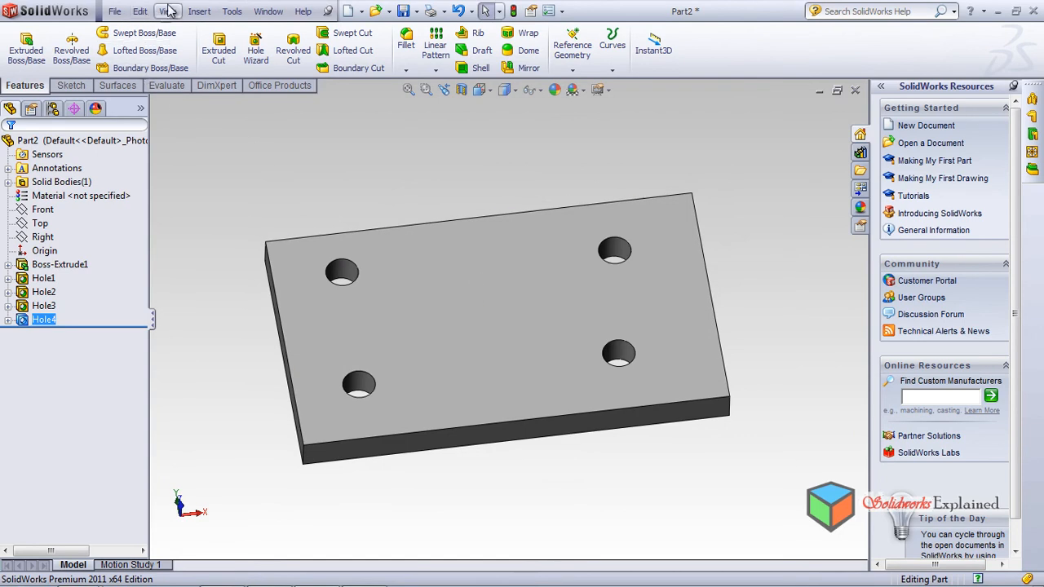
Step: Dome the plate's holed top face, raising the height from 20.00 to 30.00 mm
left_click(199, 11)
mouse_move(212, 64)
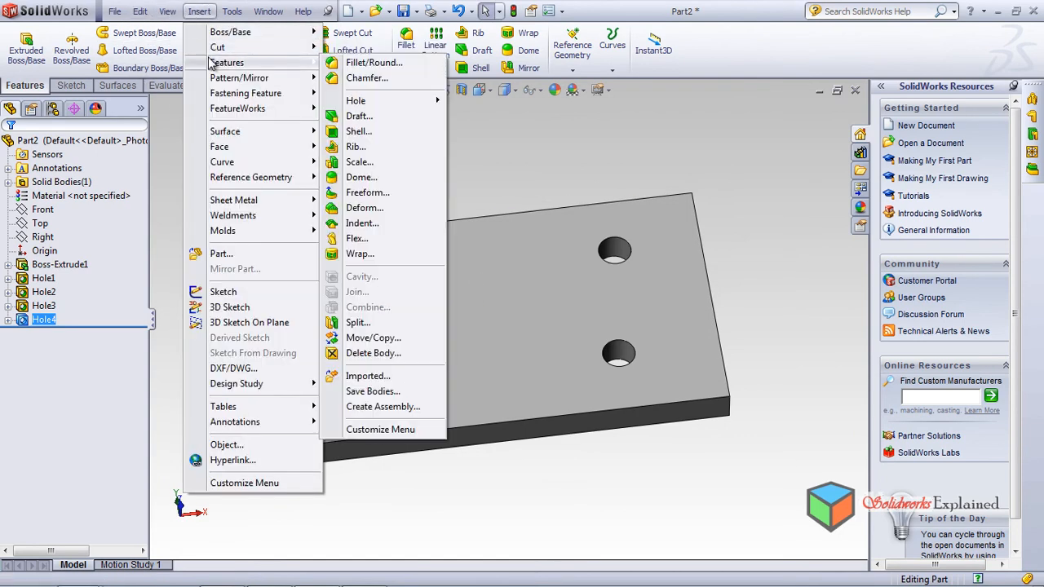
left_click(394, 175)
left_click(473, 313)
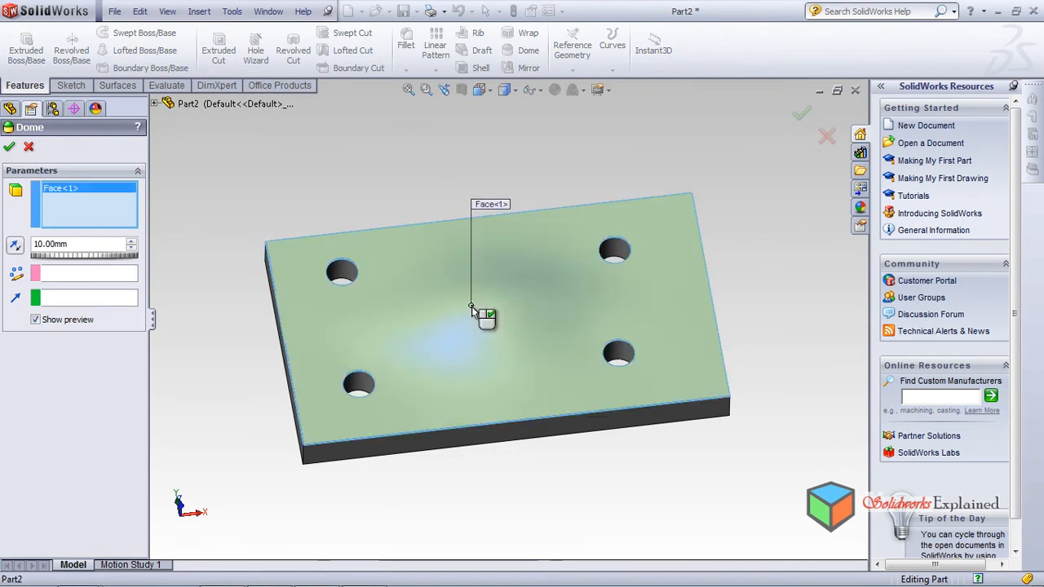
middle_click_drag(492, 368, 474, 387)
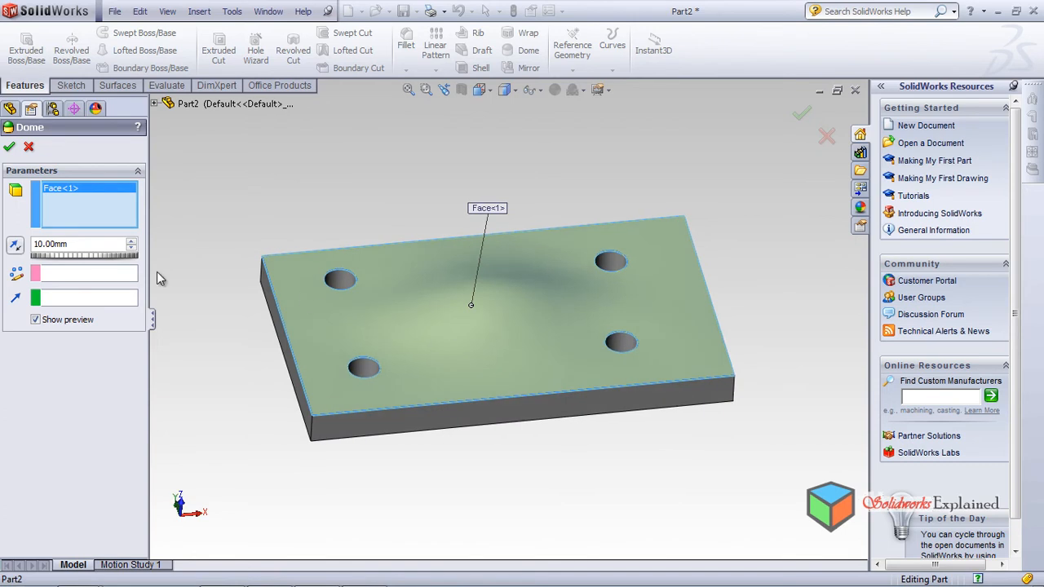
left_click(132, 239)
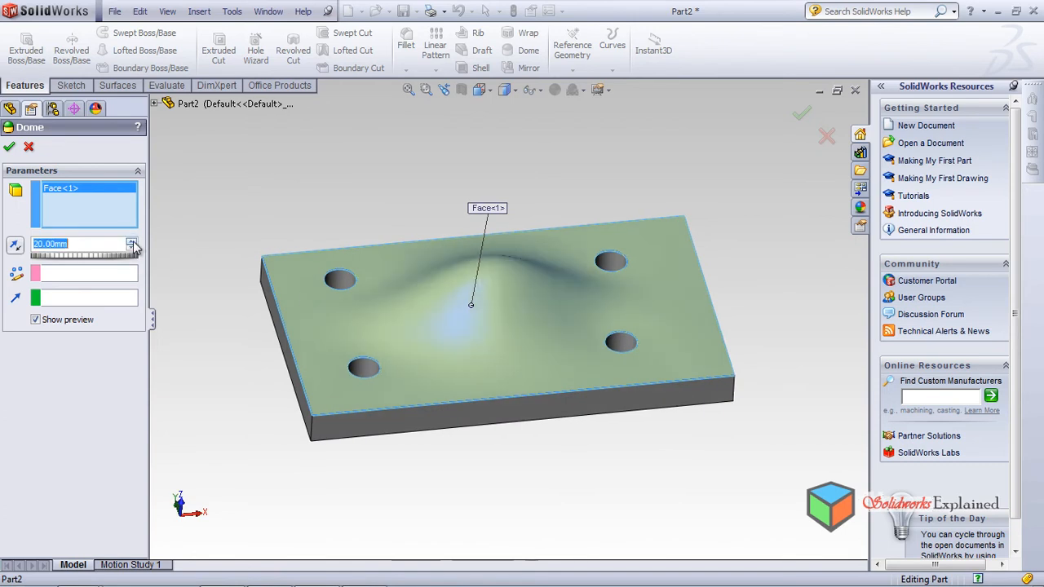
left_click(132, 240)
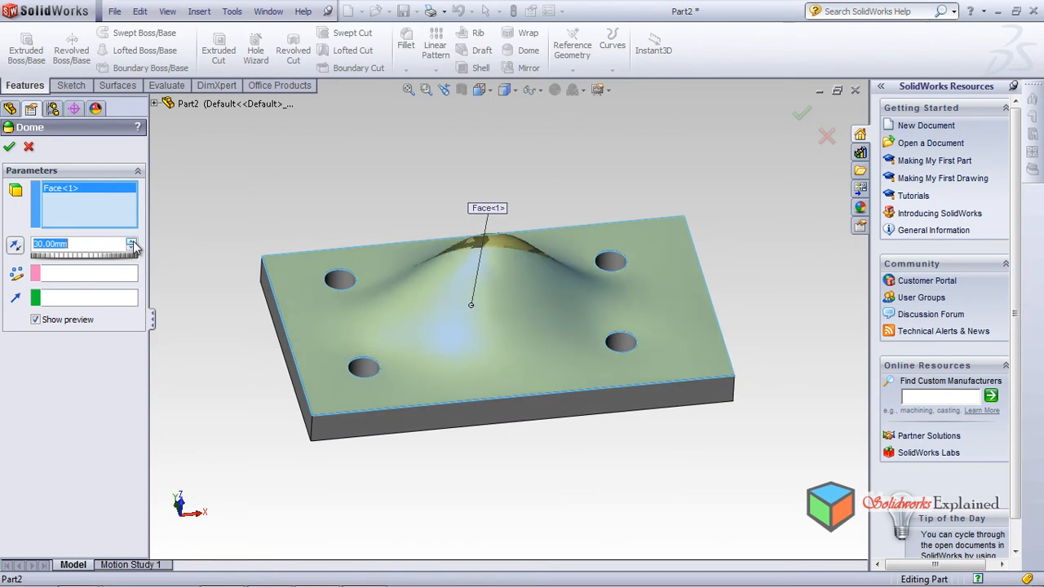
middle_click_drag(347, 316, 522, 357)
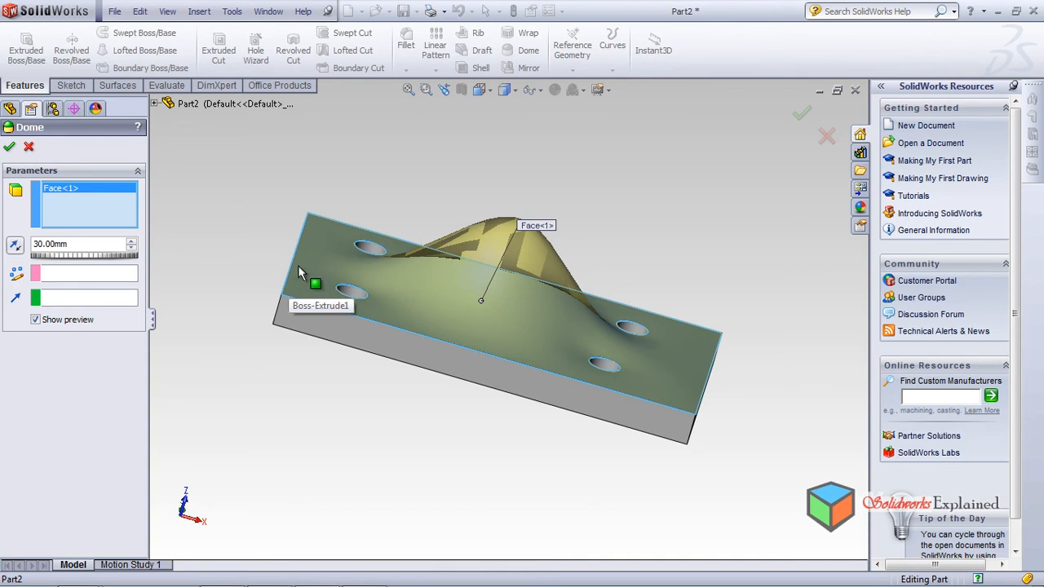
middle_click_drag(500, 317, 486, 392)
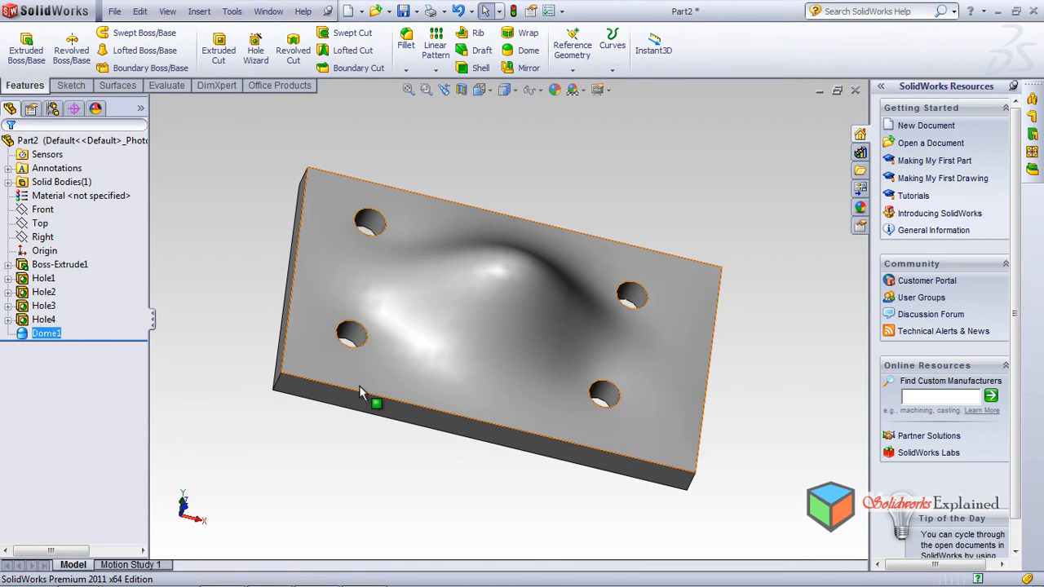
middle_click_drag(479, 278, 482, 203)
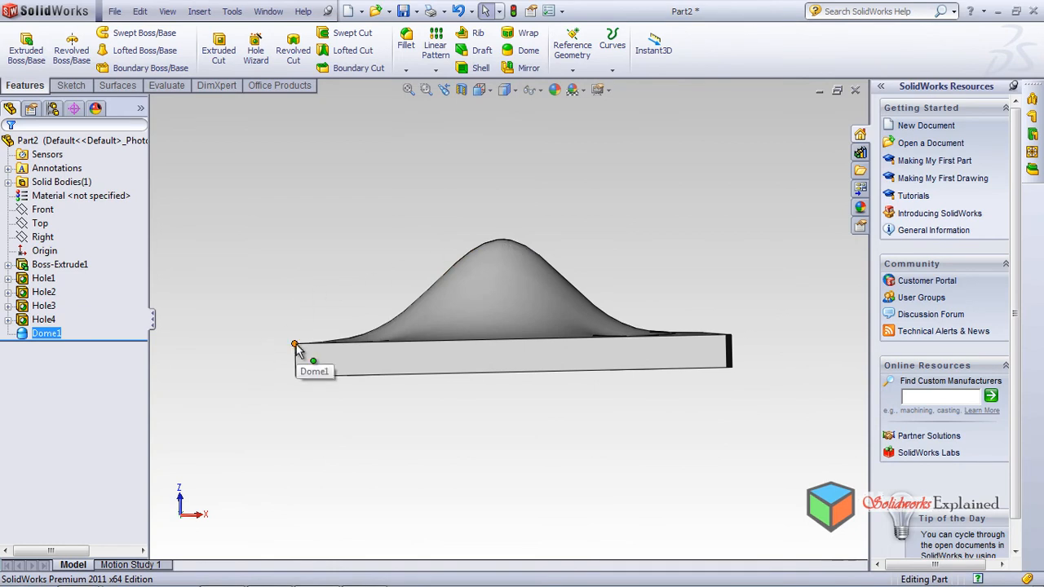
middle_click_drag(418, 326, 372, 341)
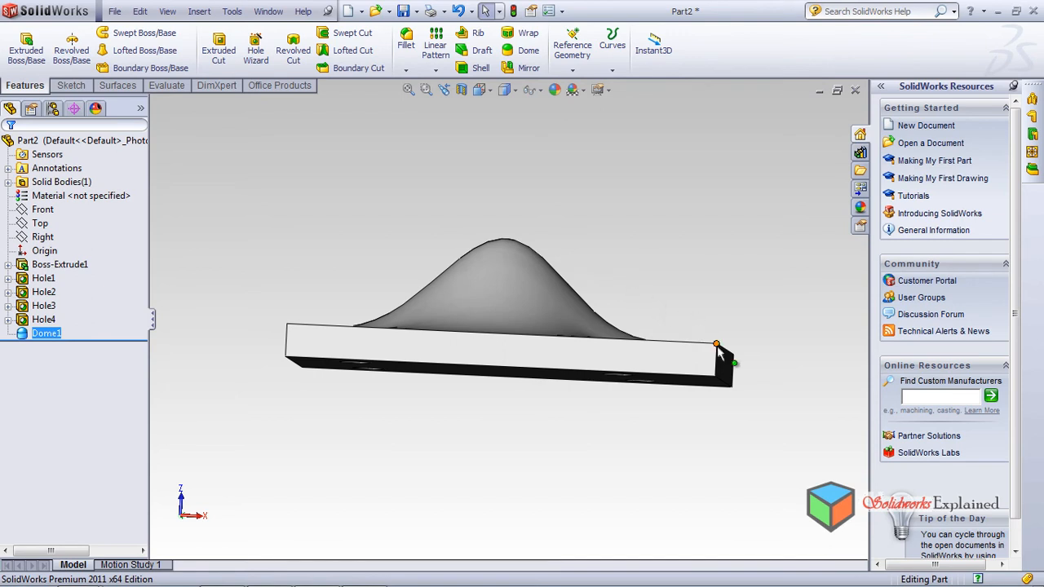
middle_click_drag(545, 359, 513, 559)
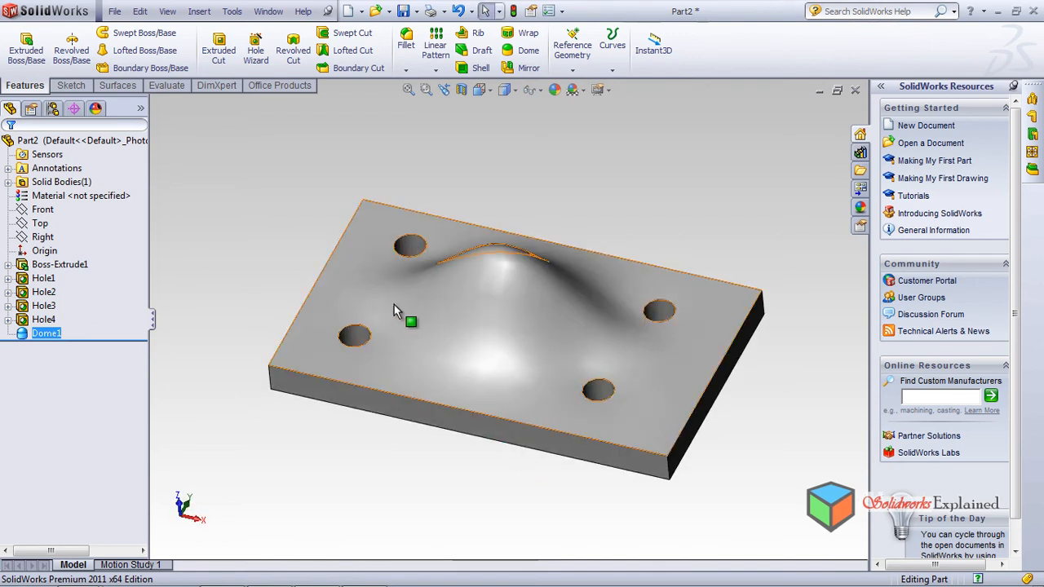
middle_click_drag(425, 344, 402, 323)
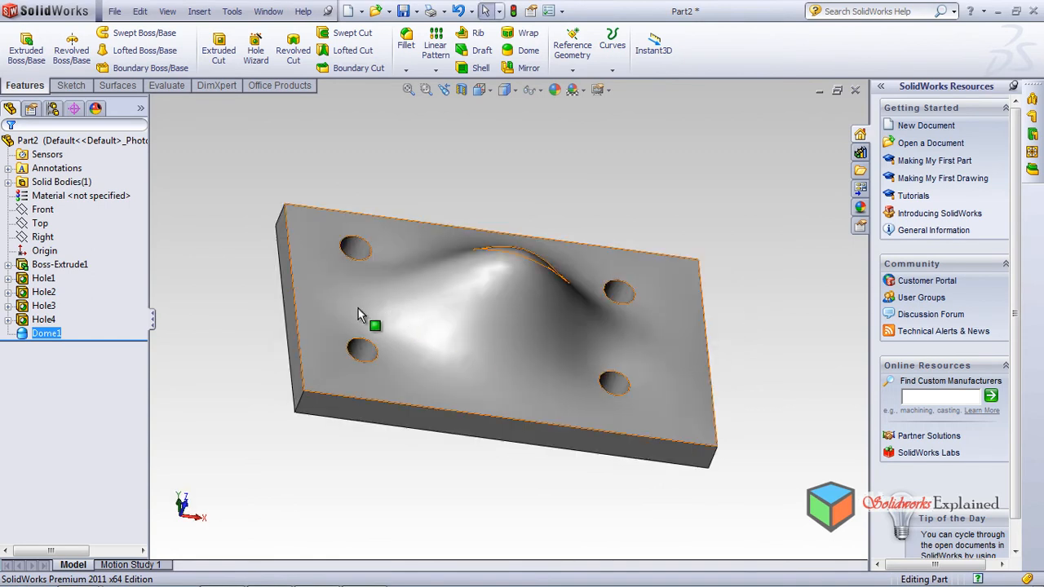
middle_click_drag(387, 371, 357, 384)
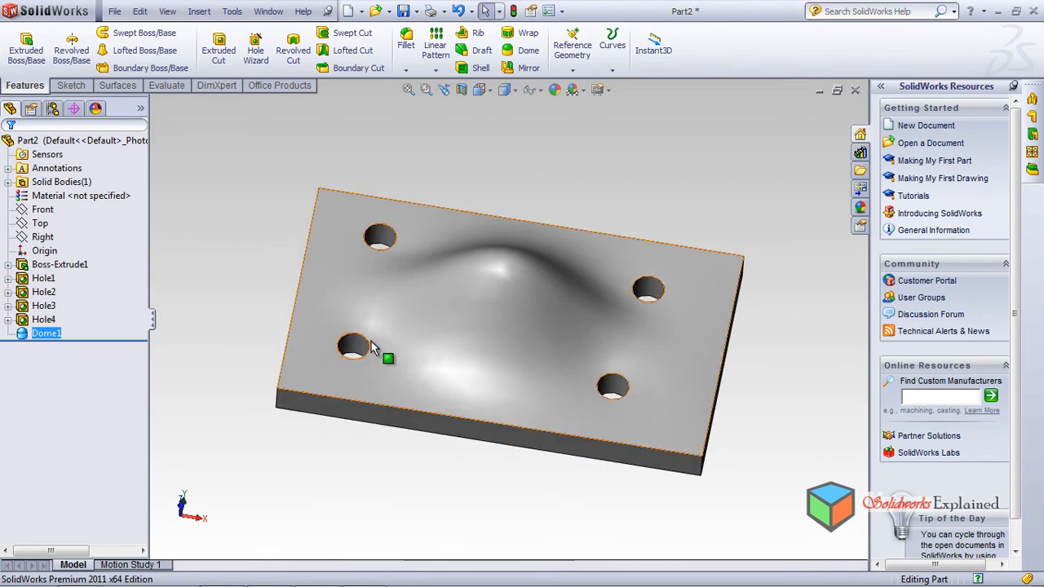
middle_click_drag(433, 275, 366, 303)
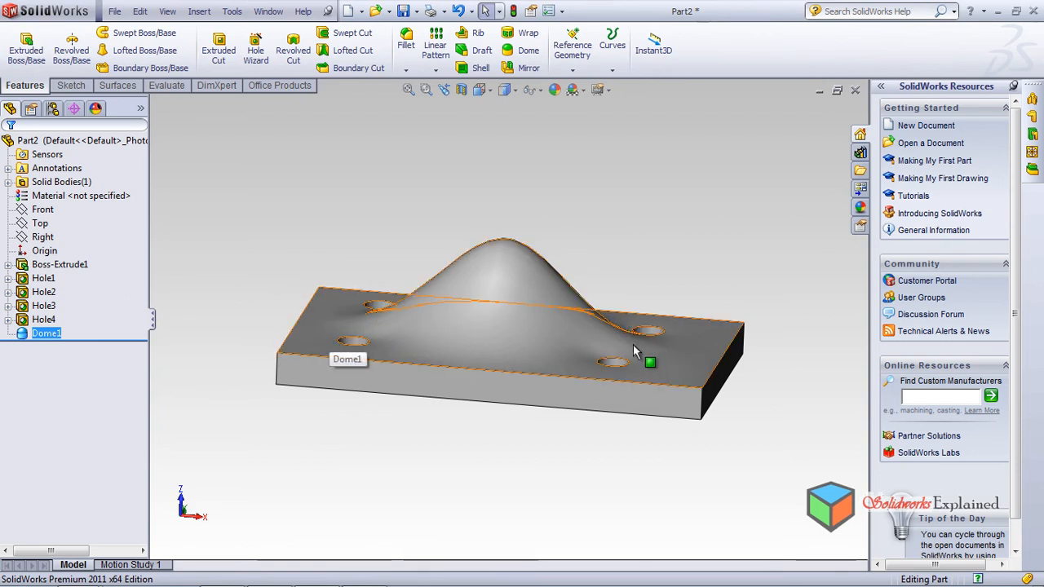
middle_click_drag(627, 353, 587, 403)
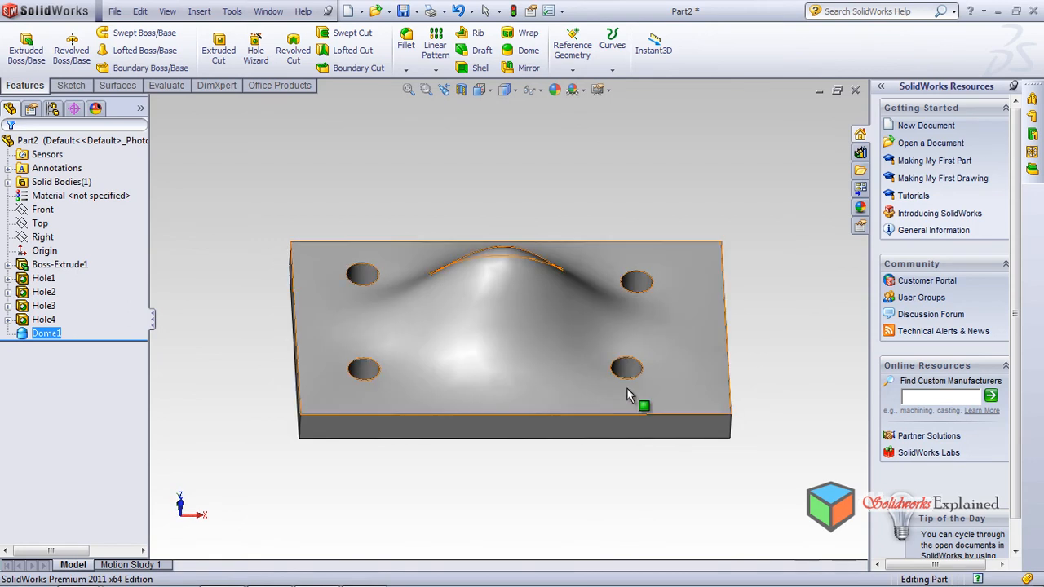
middle_click_drag(549, 346, 462, 348)
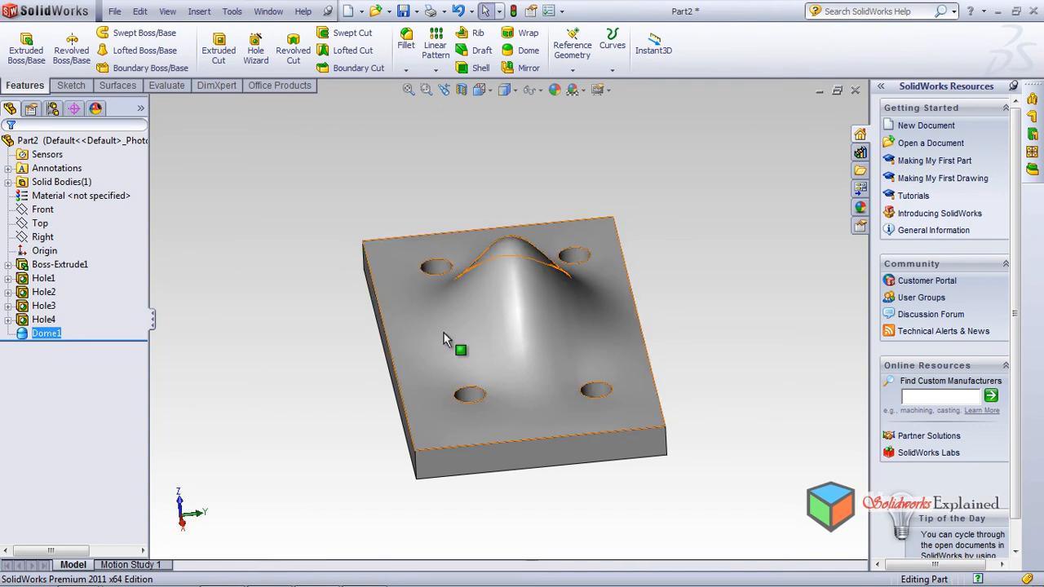
middle_click_drag(498, 335, 601, 213)
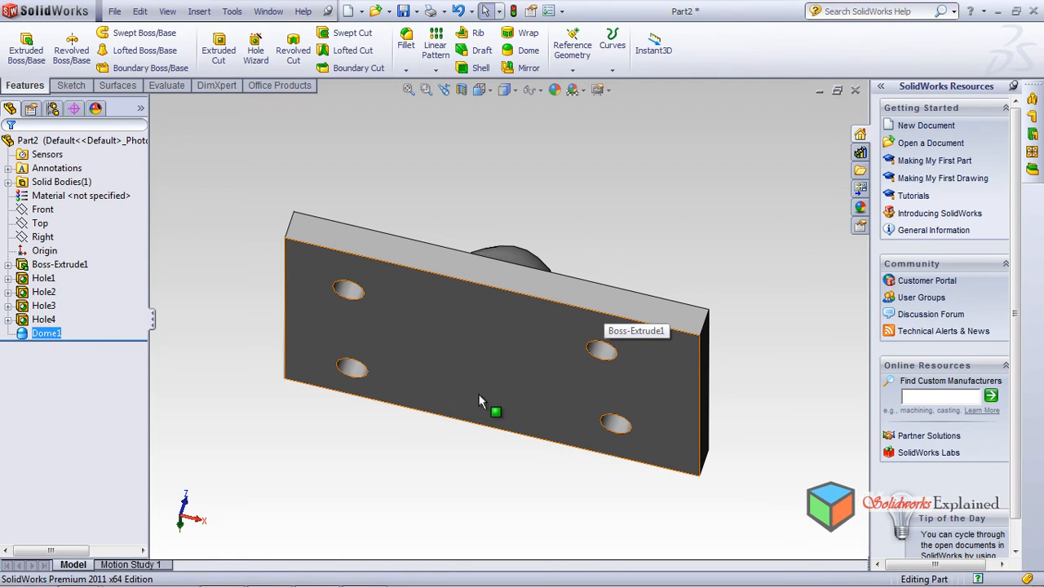
middle_click_drag(467, 388, 492, 380)
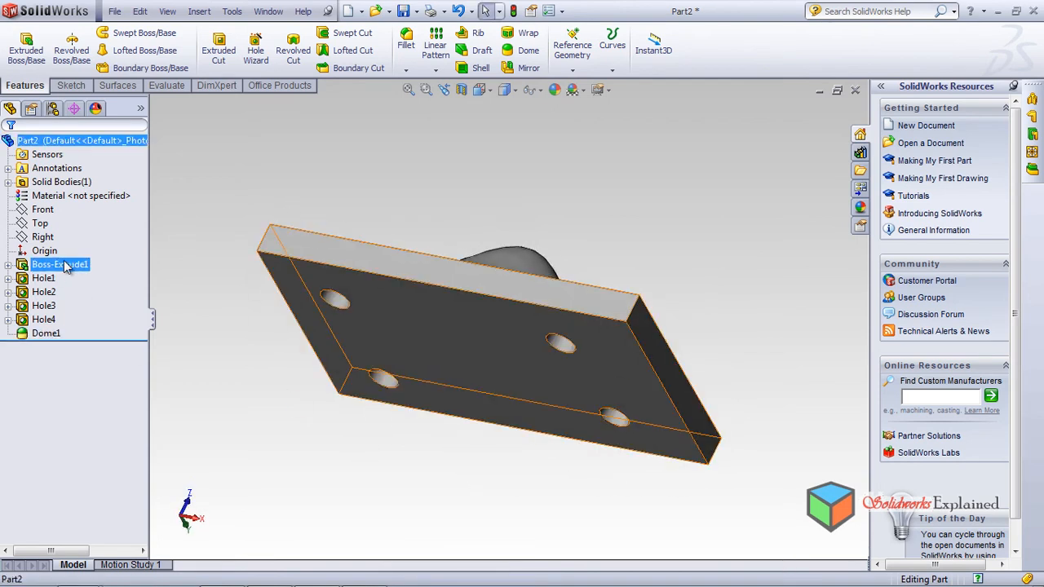
Step: Change Boss-Extrude1's blind depth to 100 mm, turning the plate into a tall block
left_click(65, 264)
left_click(75, 220)
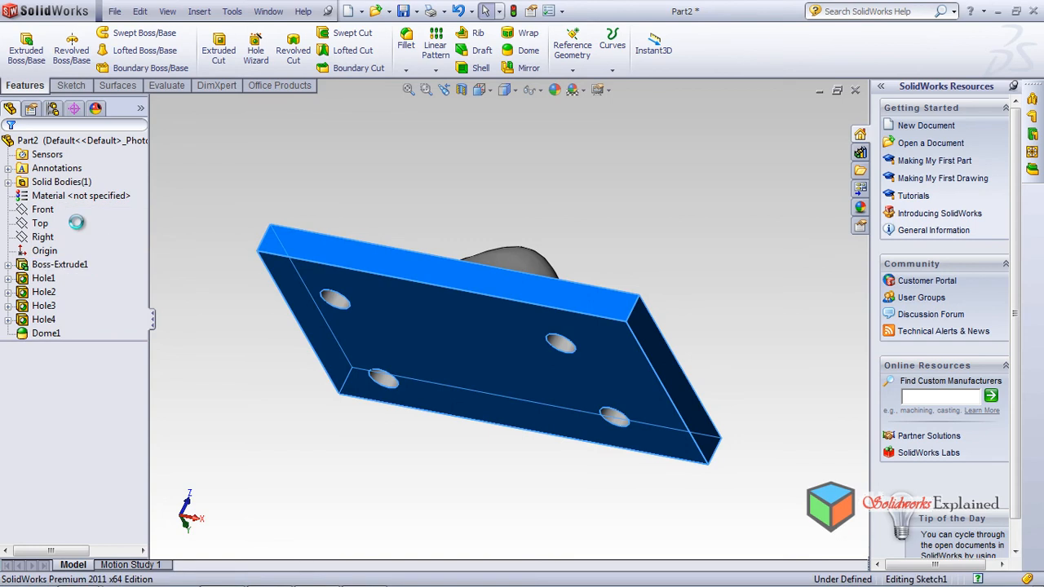
type("100")
key("Return")
scroll(394, 411, "down", 1)
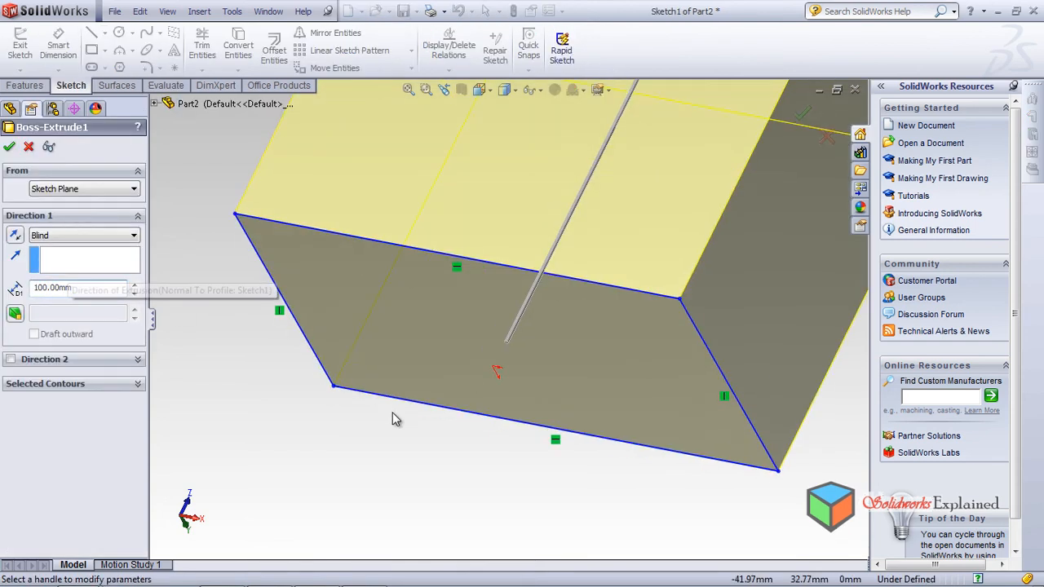
scroll(394, 411, "up", 5)
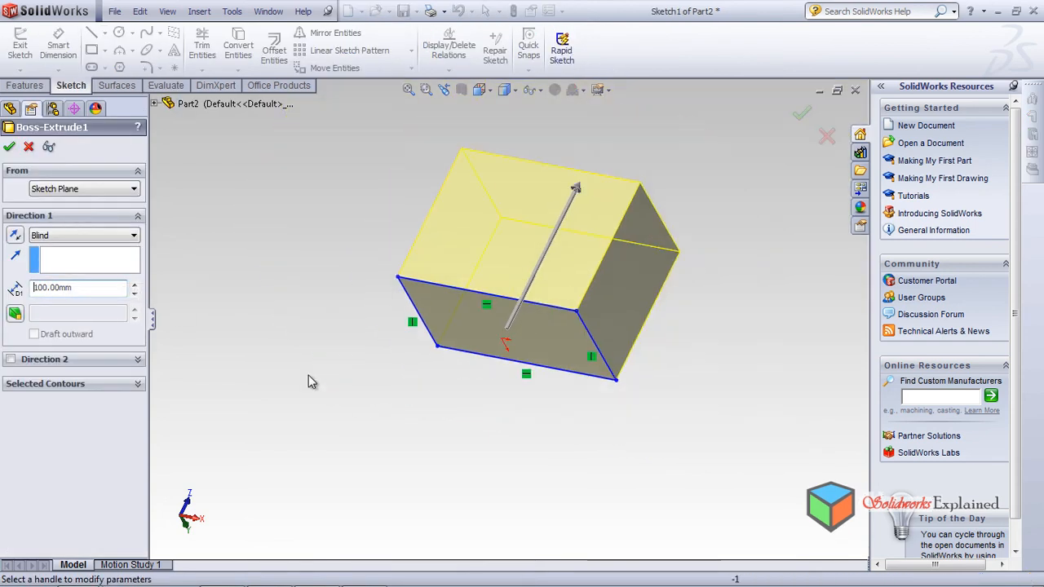
left_click(11, 146)
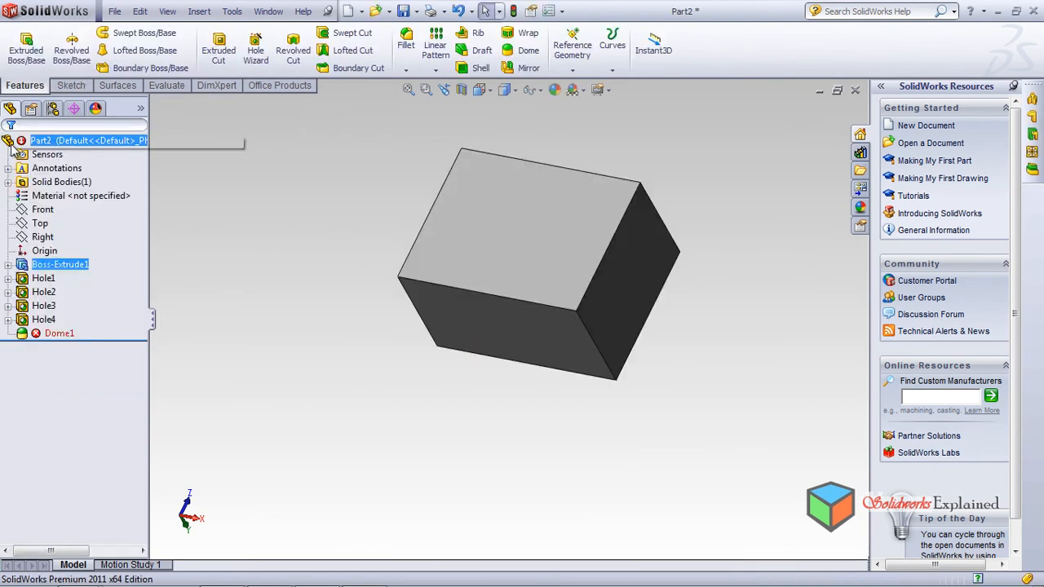
middle_click_drag(317, 327, 353, 316)
left_click(525, 221)
scroll(314, 273, "down", 1)
scroll(313, 252, "up", 3)
left_click(319, 204)
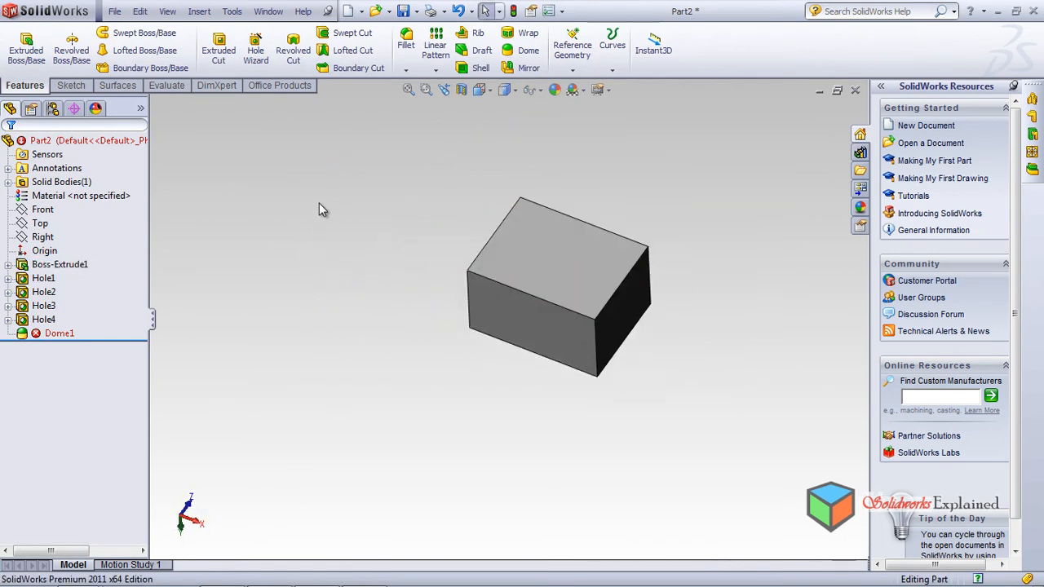
Step: Start a Freeform feature and pick the block's top face as Face<1>
left_click(189, 12)
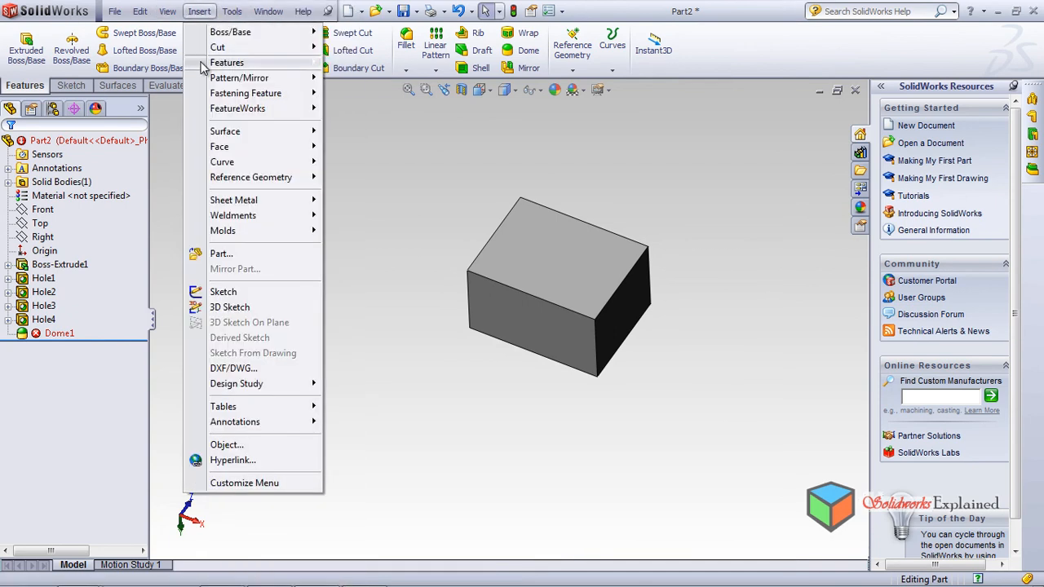
mouse_move(213, 64)
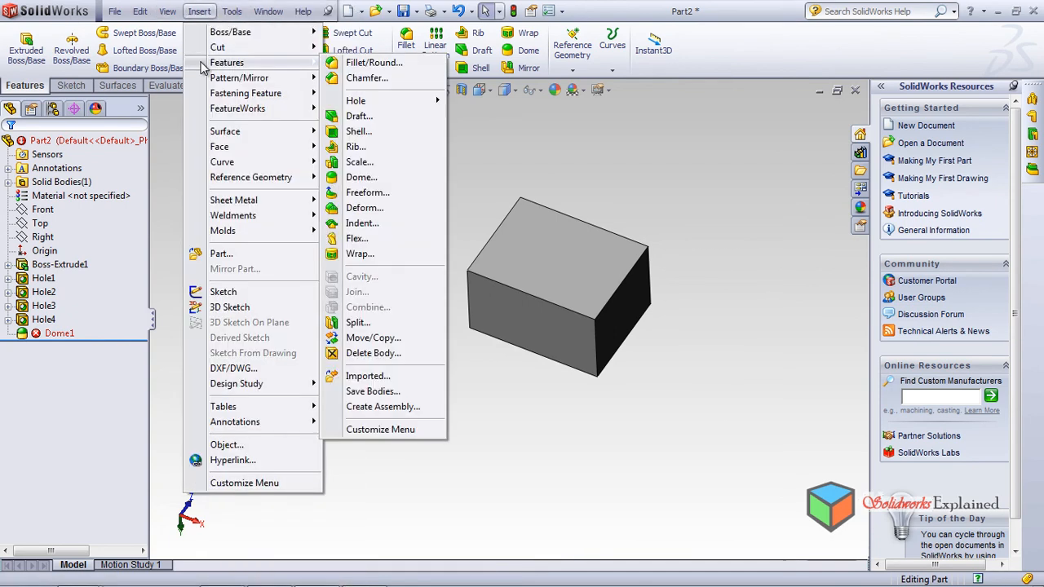
left_click(380, 195)
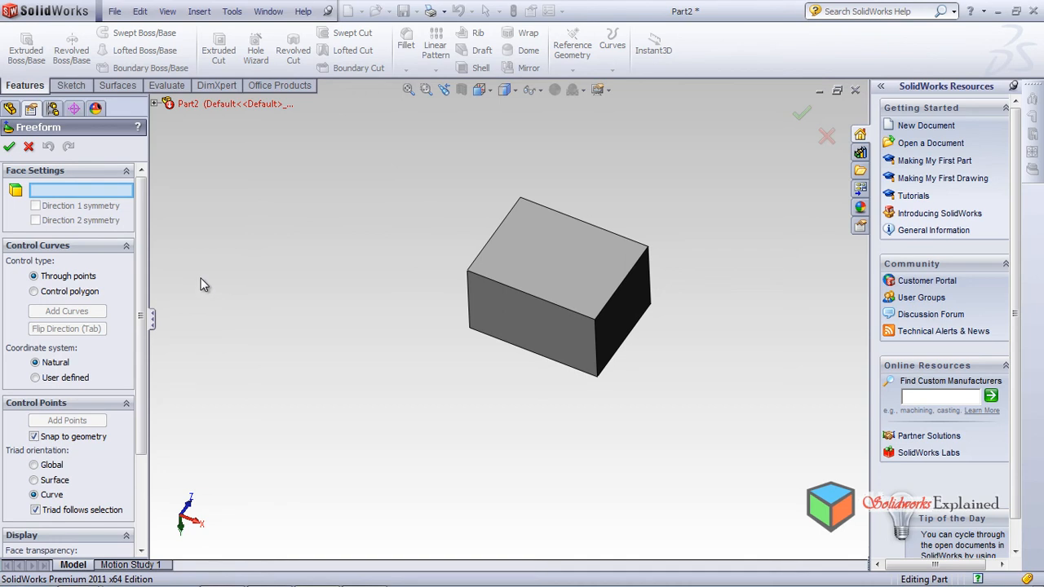
left_click_drag(146, 259, 139, 365)
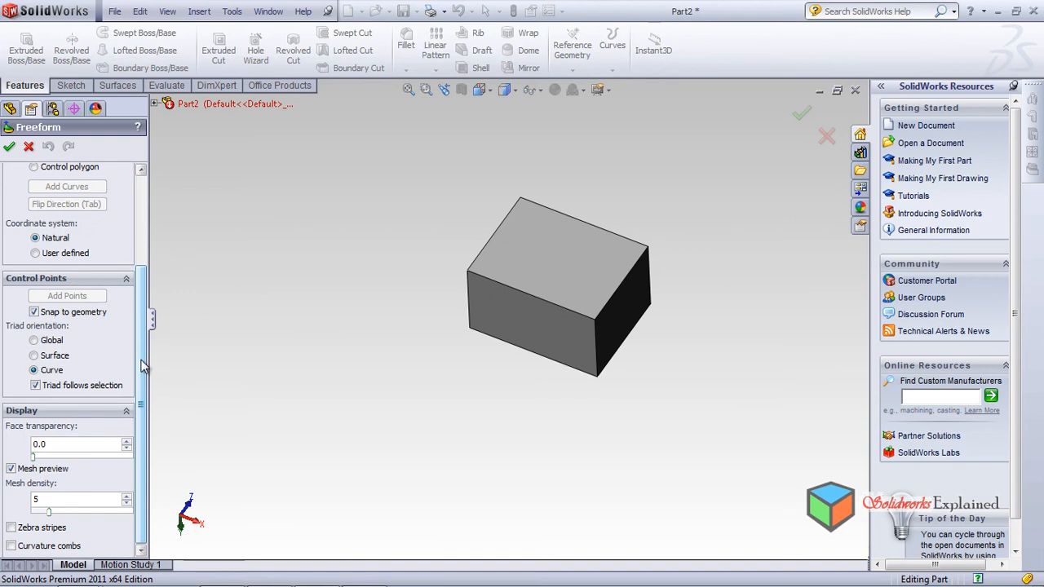
left_click_drag(142, 428, 145, 208)
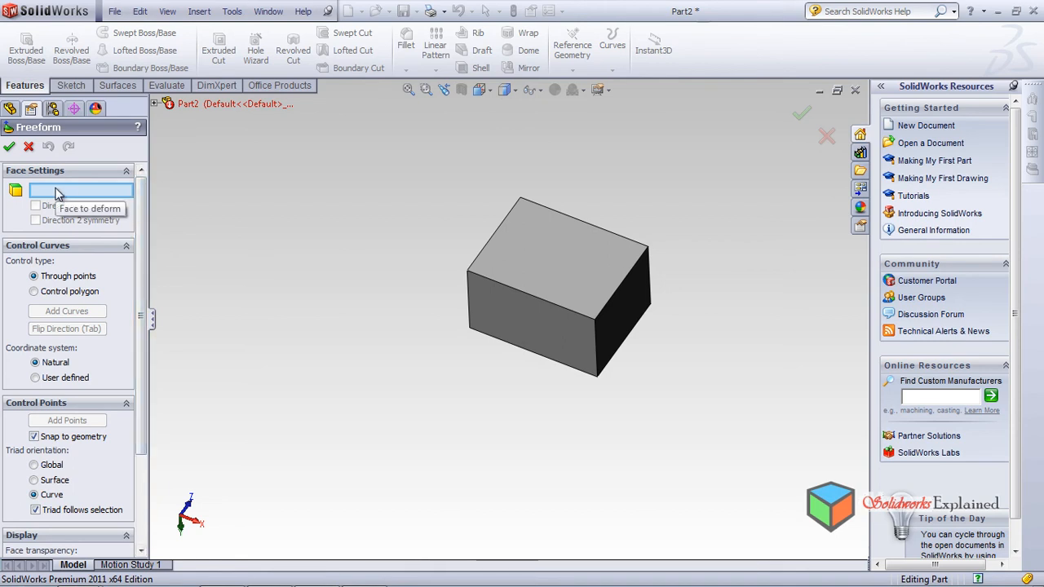
left_click(562, 236)
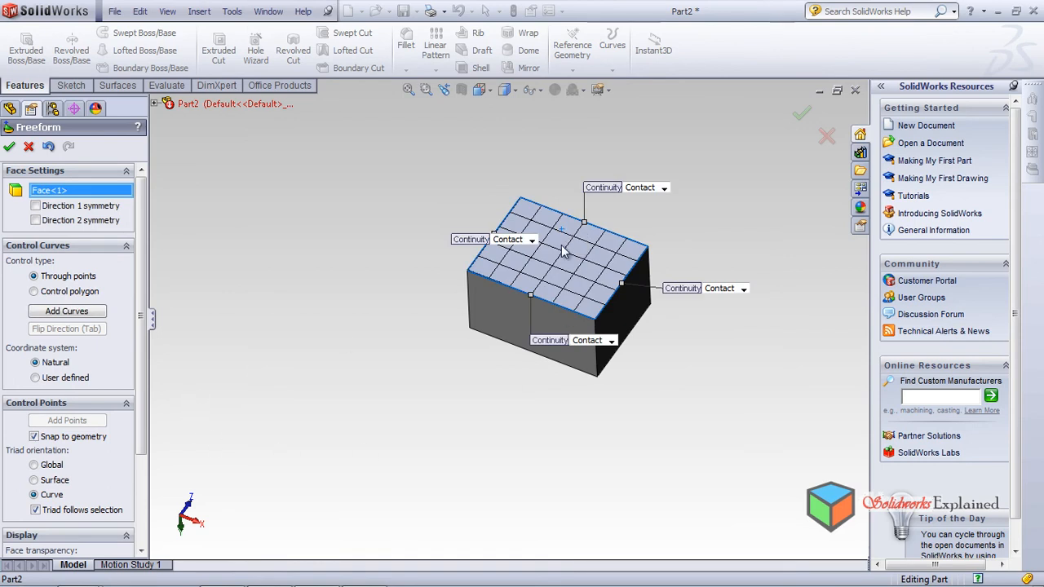
scroll(585, 253, "down", 3)
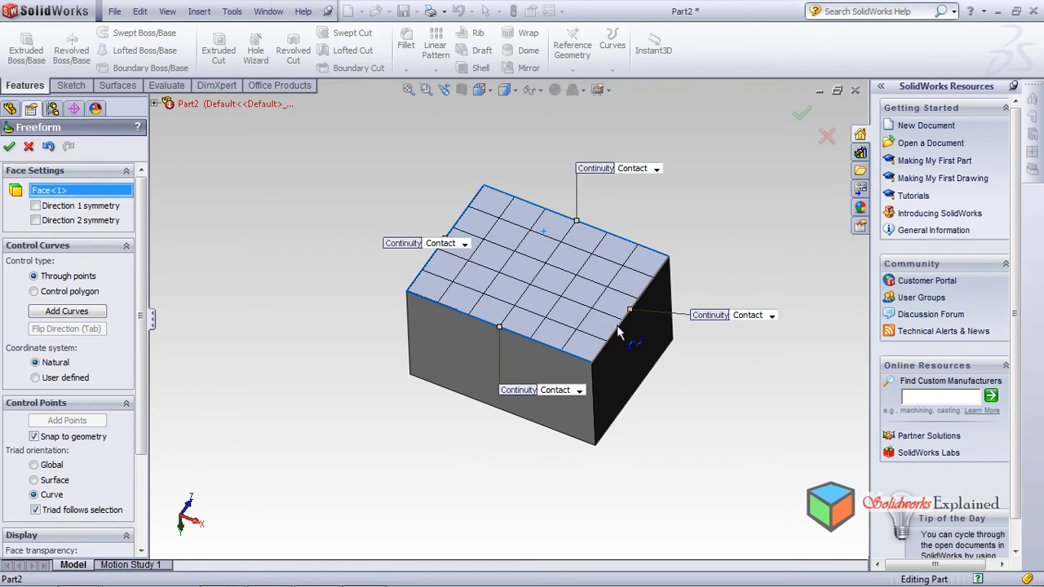
left_click(767, 317)
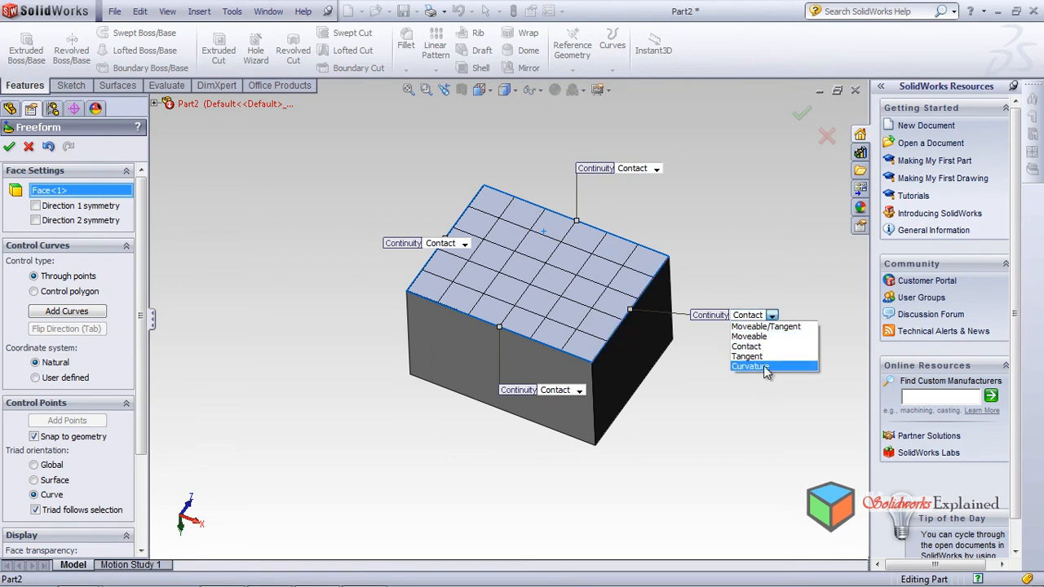
left_click(764, 346)
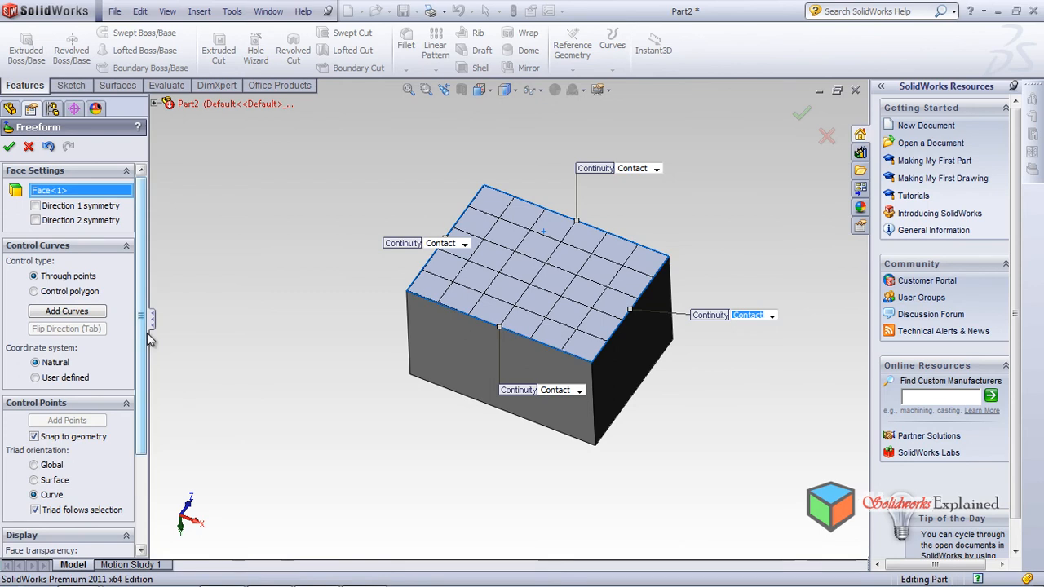
left_click_drag(144, 321, 137, 430)
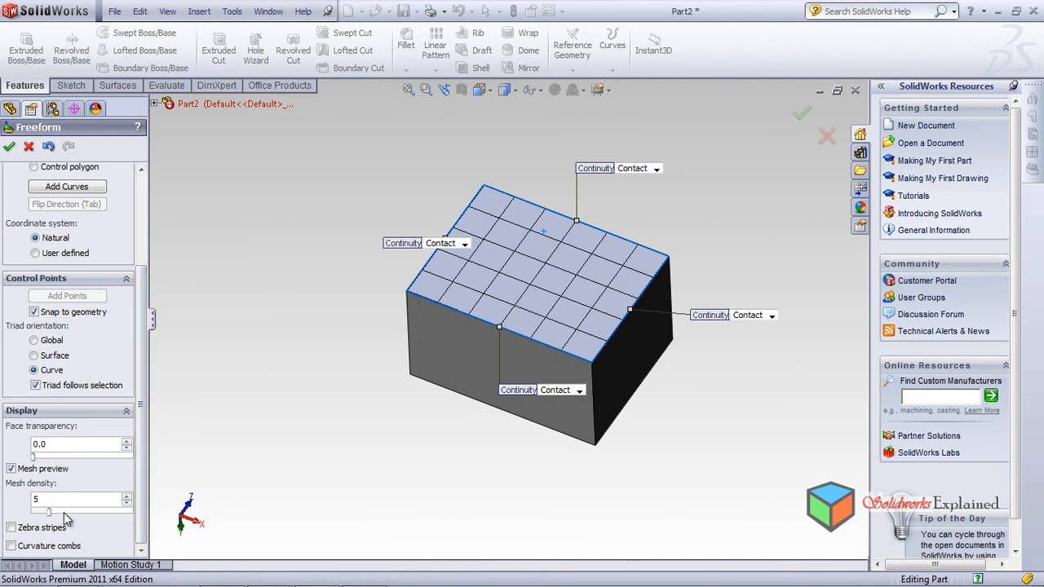
mouse_move(48, 514)
left_mouse_down()
mouse_move(101, 511)
mouse_move(37, 514)
mouse_move(56, 519)
left_mouse_up()
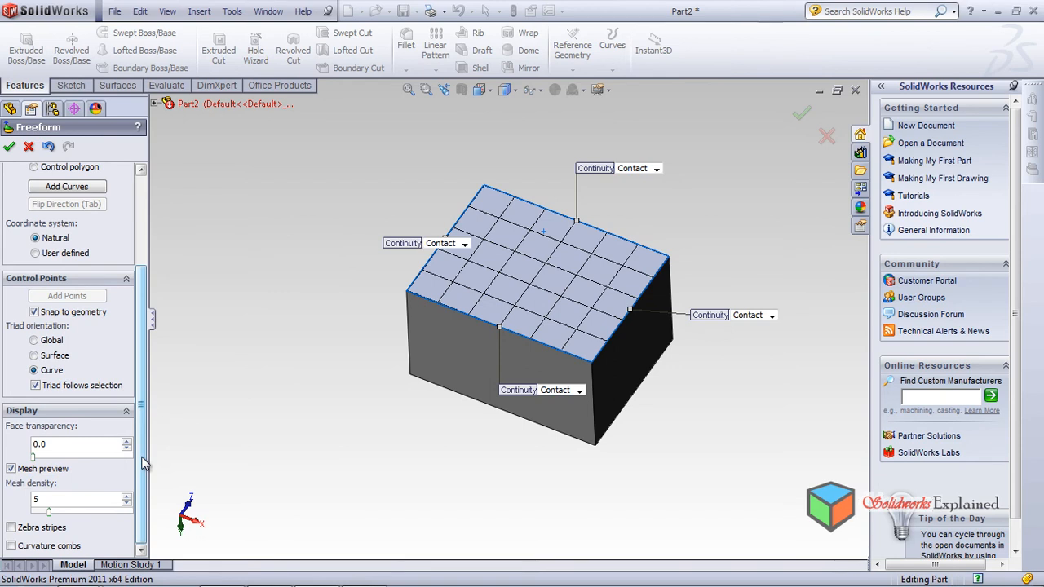
scroll(142, 462, "up", 3)
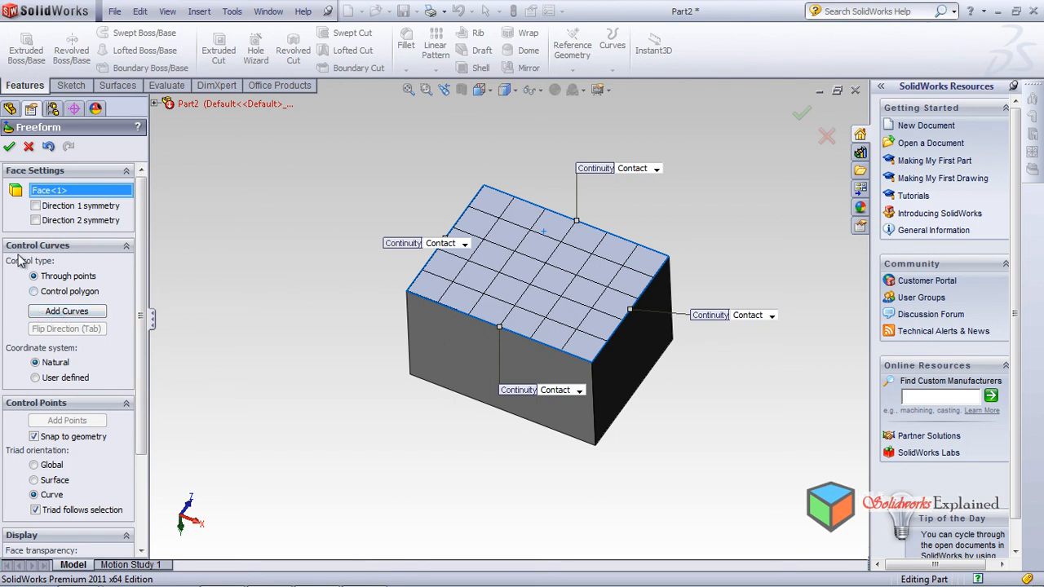
Step: Place one control curve across the top face near the front edge and select it
left_click(70, 312)
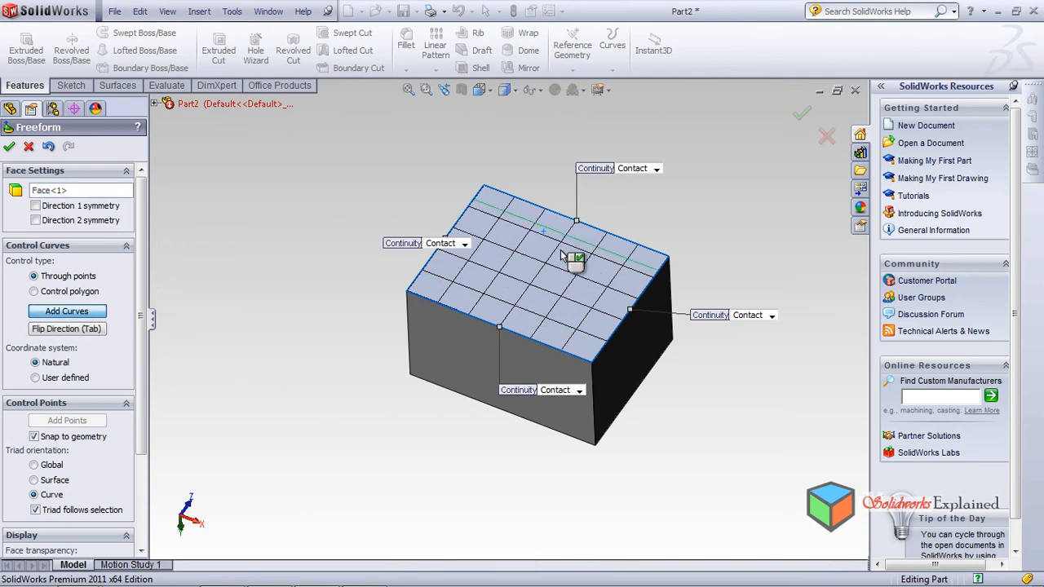
left_click(547, 318)
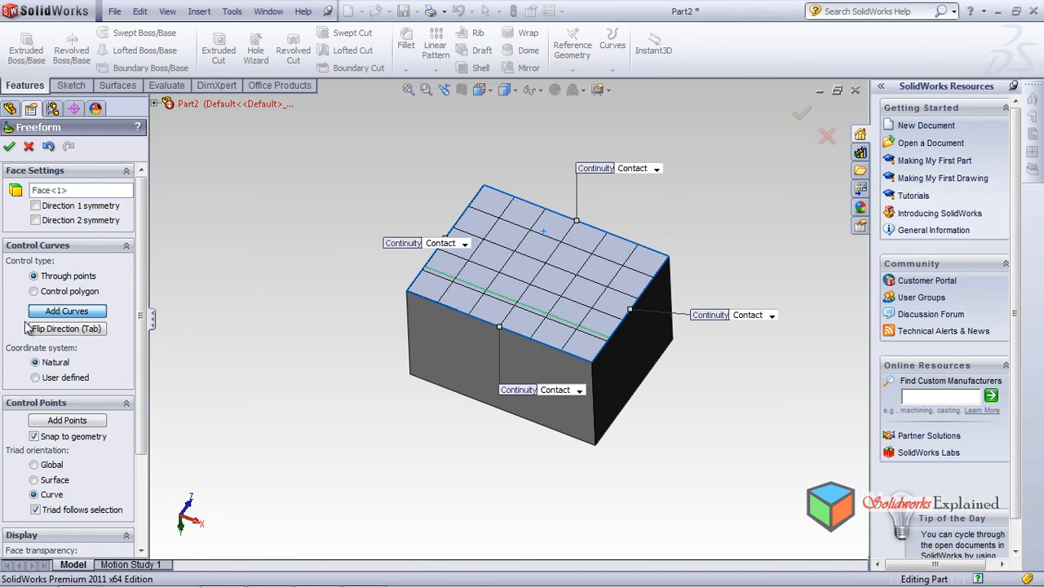
left_click(83, 315)
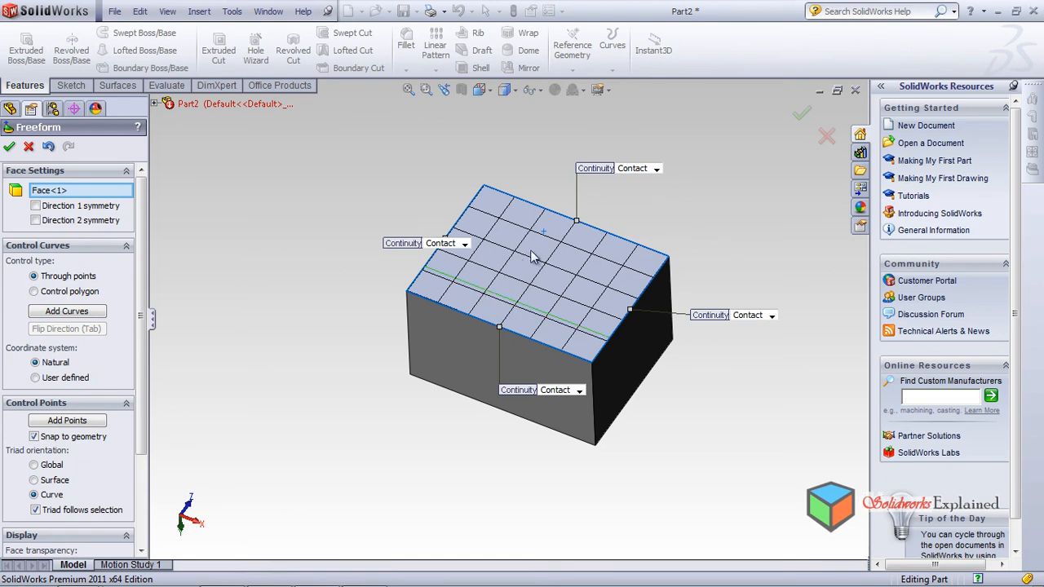
left_click(507, 306)
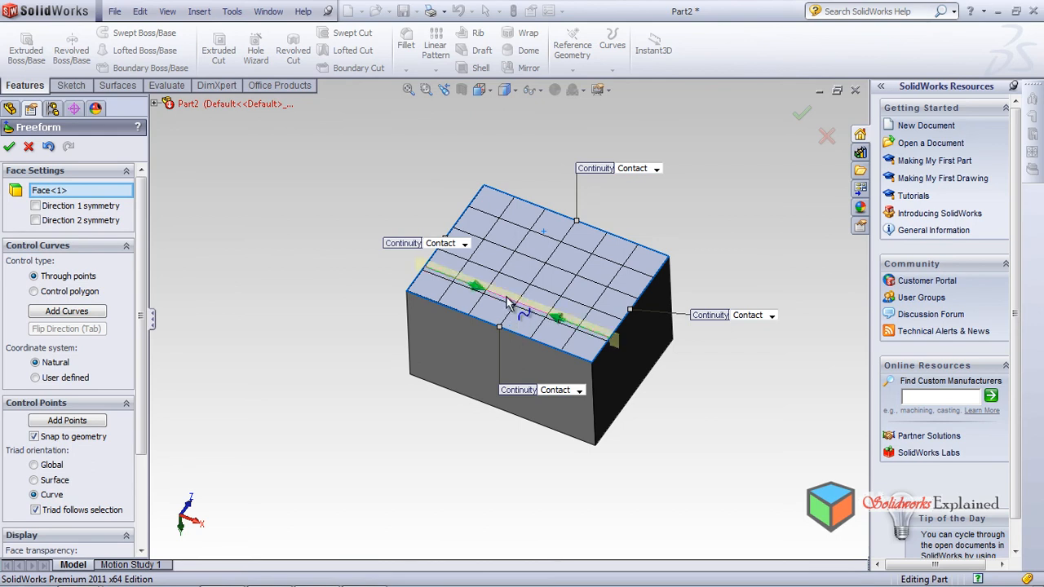
scroll(506, 298, "down", 5)
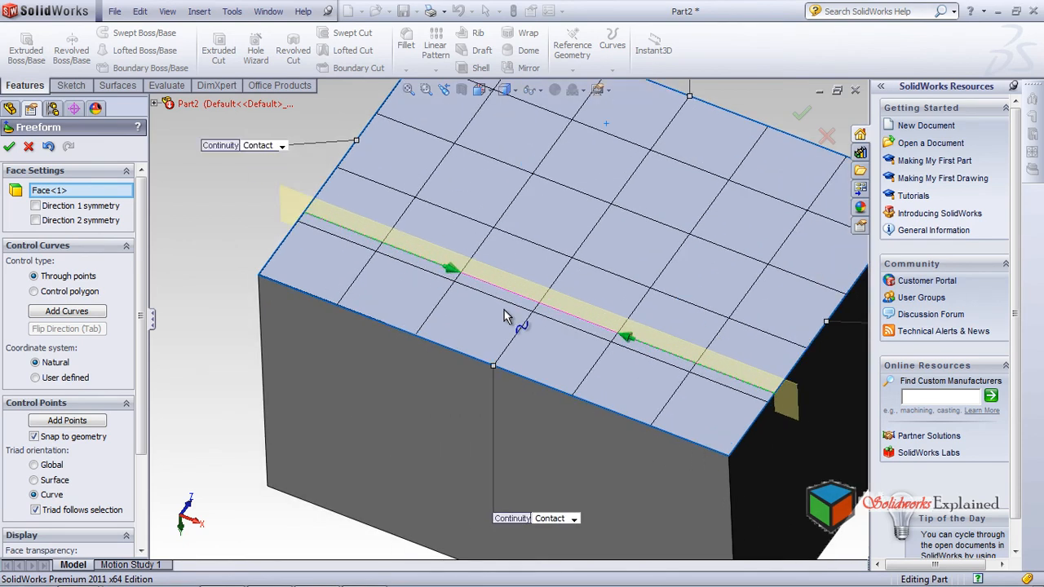
middle_click_drag(471, 369, 472, 335)
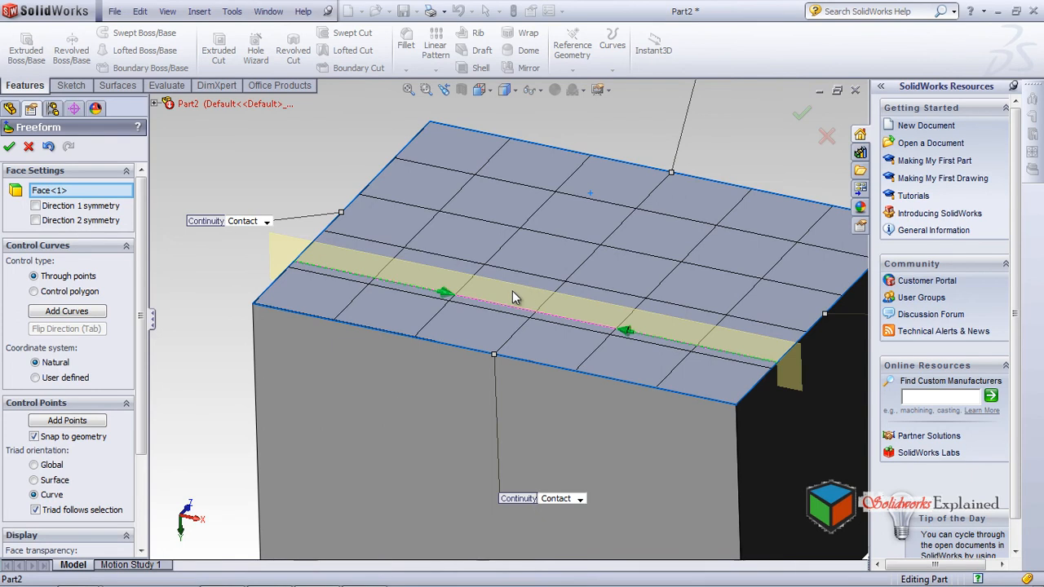
scroll(512, 290, "down", 1)
scroll(548, 363, "up", 1)
scroll(548, 365, "up", 1)
middle_click_drag(548, 364, 571, 350)
scroll(522, 352, "down", 2)
Step: Raise one control point and lower another to curve the top face, then accept Freeform1
left_click(410, 326)
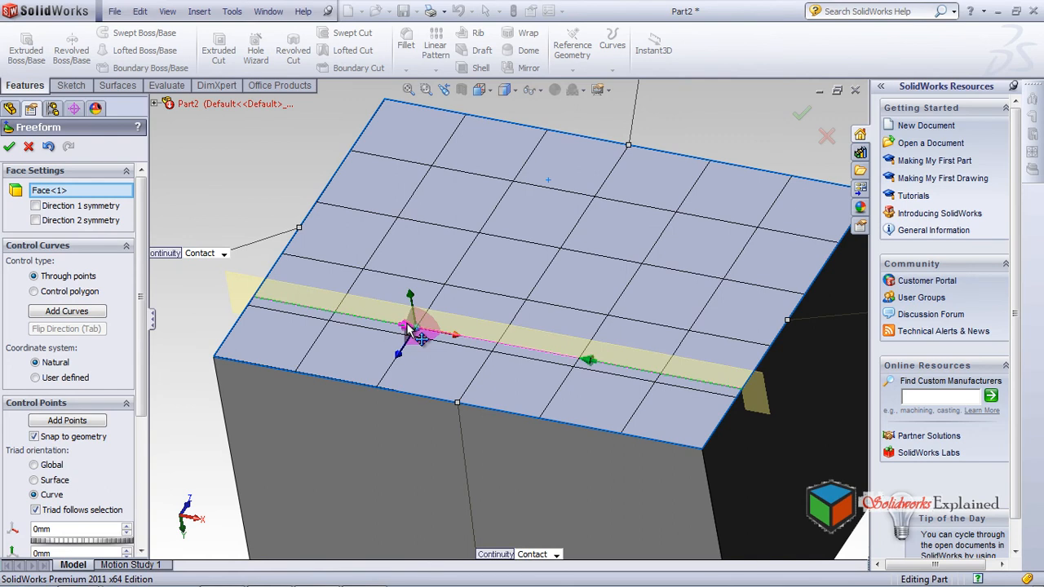
left_click_drag(408, 327, 345, 265)
left_click_drag(593, 365, 640, 396)
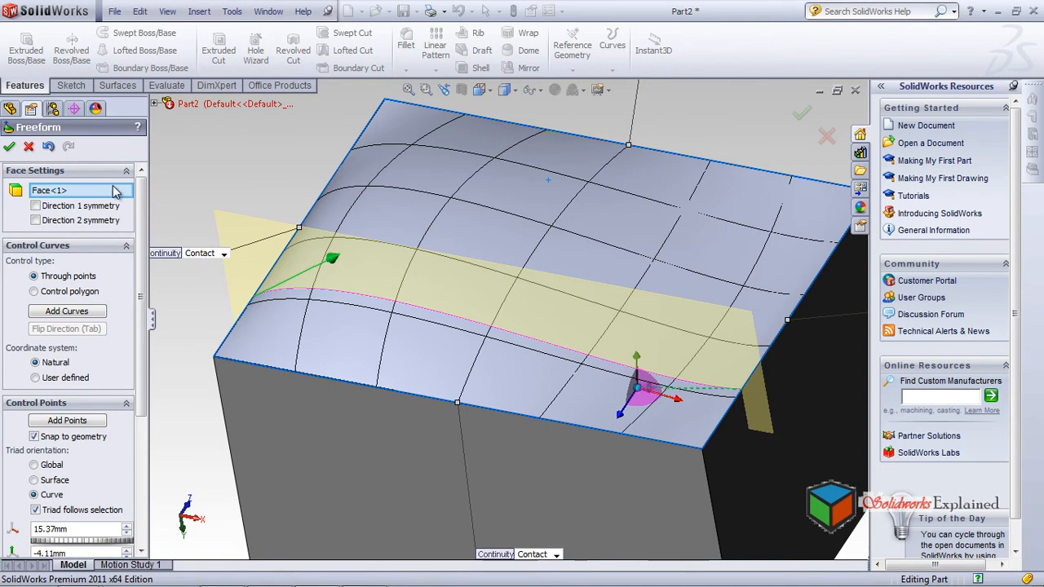
left_click(9, 147)
middle_click_drag(494, 371, 516, 276)
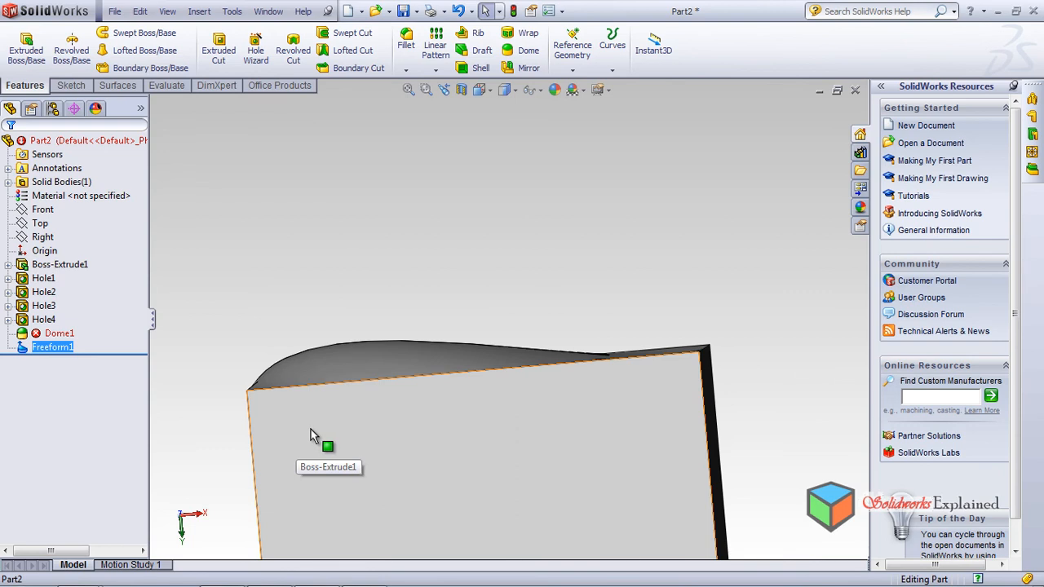
middle_click_drag(429, 365, 476, 448)
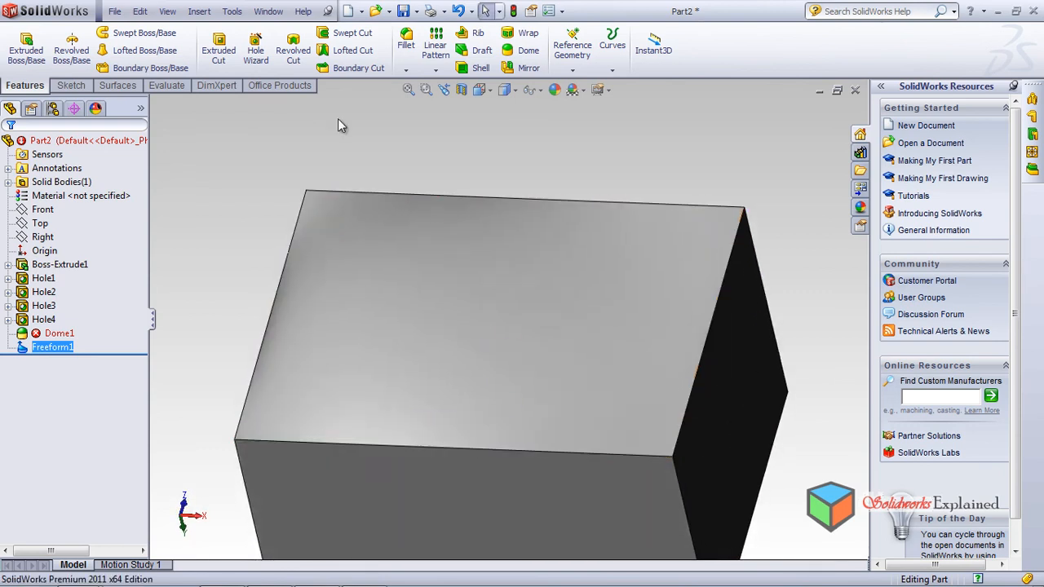
Step: Start a second Freeform feature on the block's top face
left_click(199, 10)
mouse_move(227, 62)
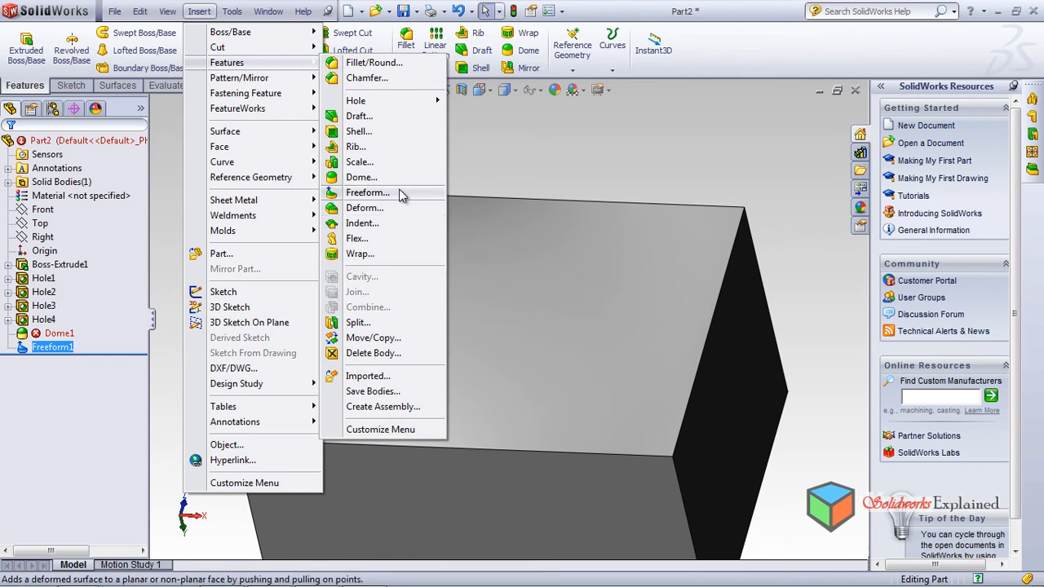
left_click(367, 193)
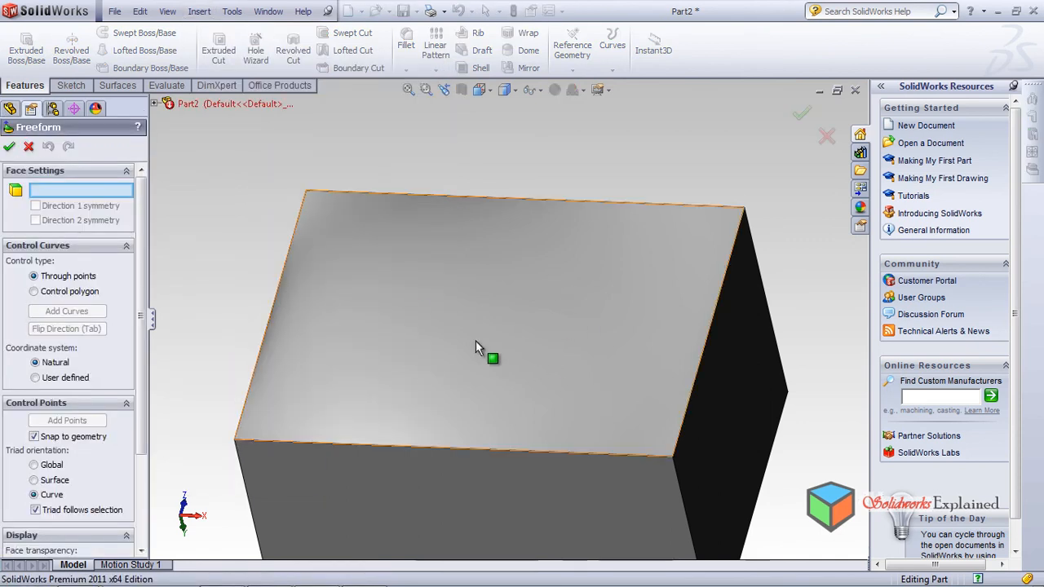
left_click(530, 317)
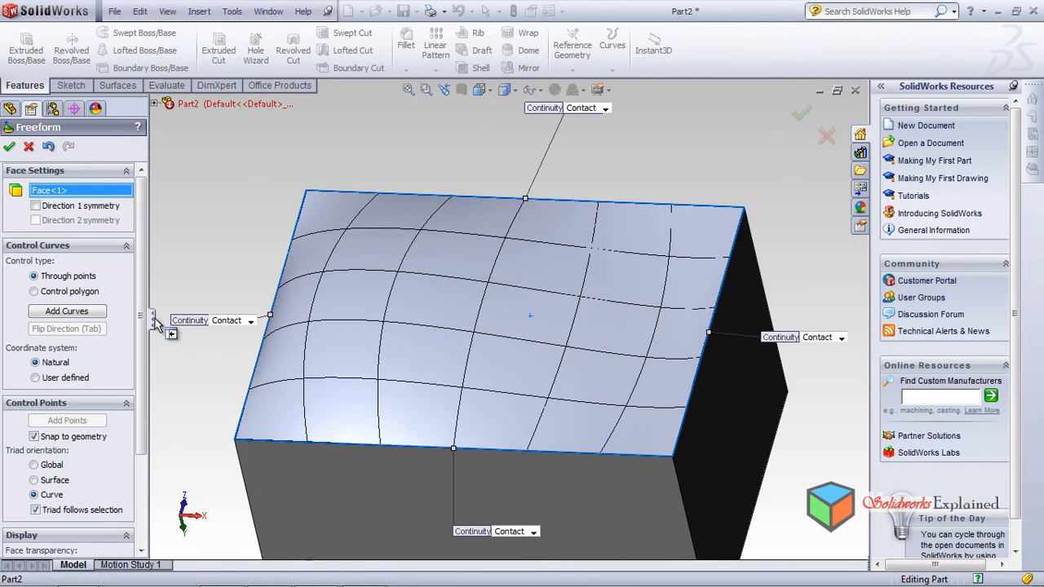
left_click_drag(144, 287, 158, 356)
Step: Add a control curve across the top face and select it for editing
left_click(82, 314)
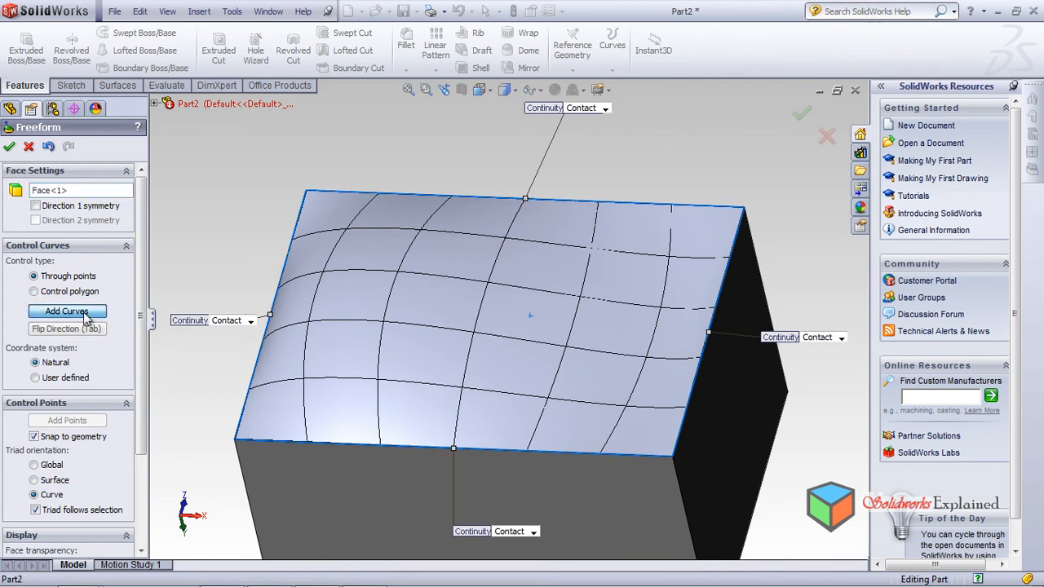
left_click(443, 250)
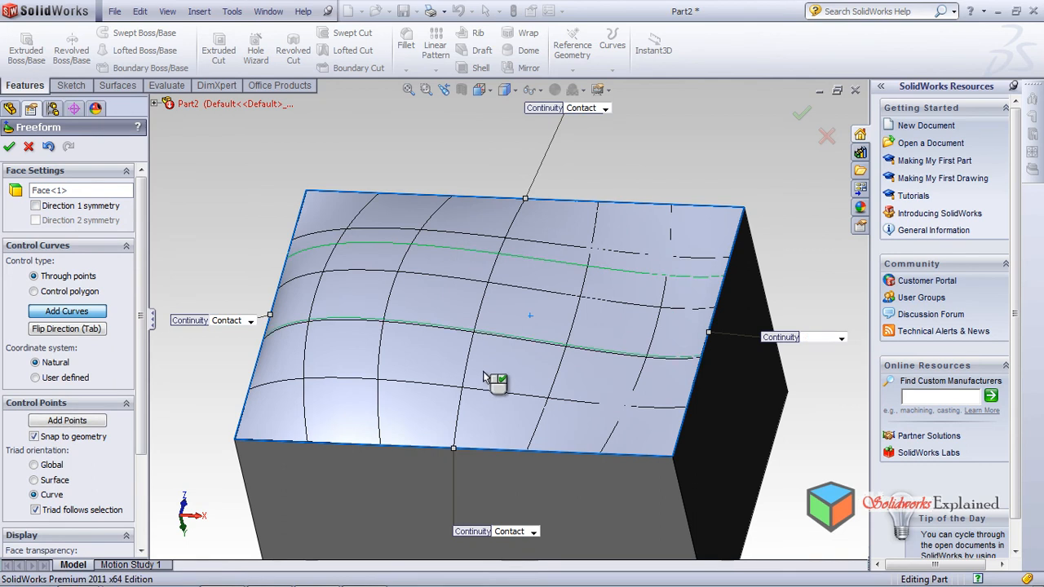
left_click(72, 313)
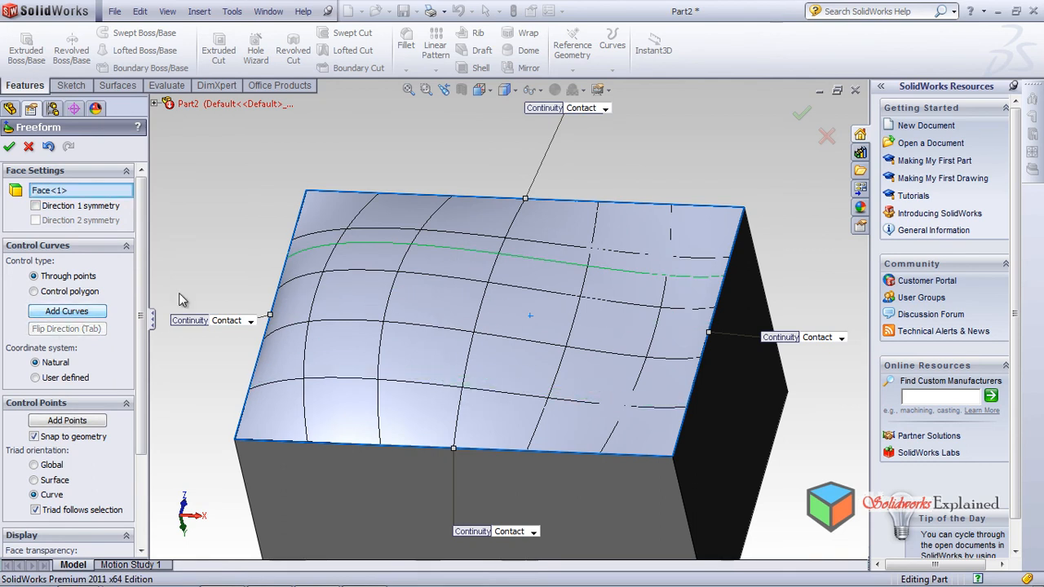
left_click(449, 254)
Step: Lower one control point and raise the right-hand point into a tall dome, then accept Freeform2
middle_click_drag(552, 361, 457, 233)
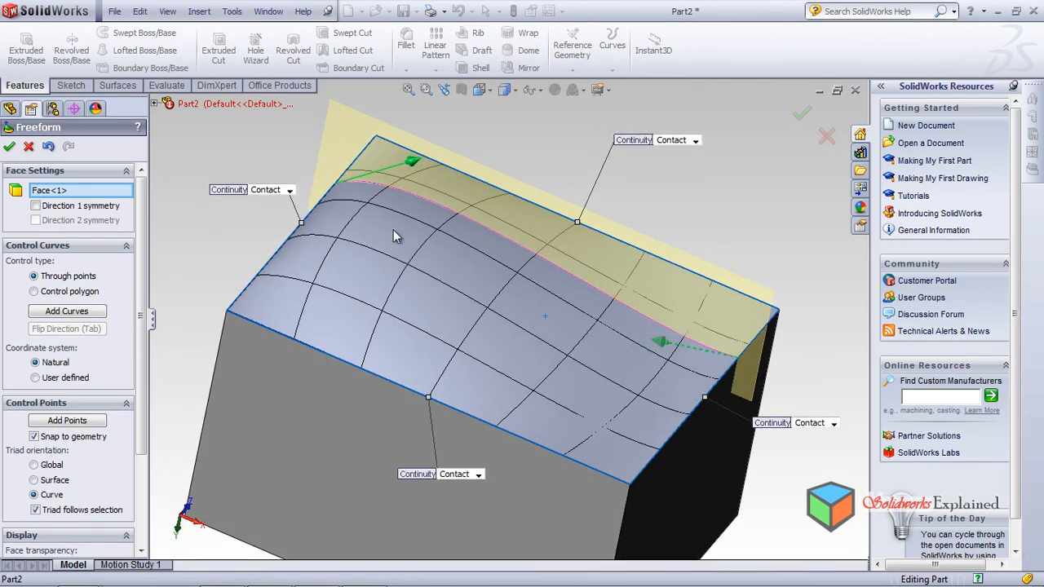
left_click_drag(413, 166, 426, 232)
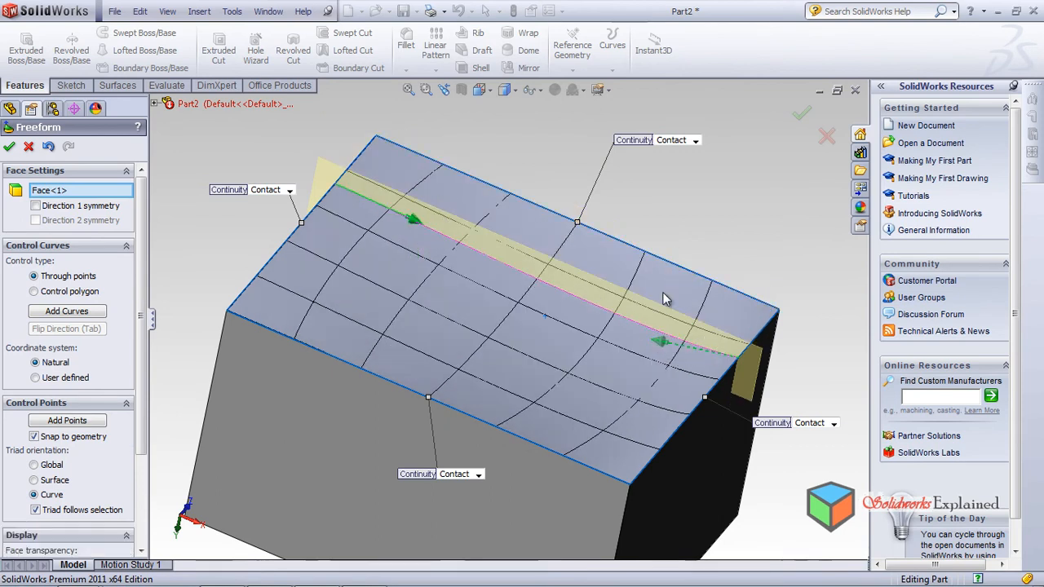
left_click(662, 343)
left_click_drag(659, 343, 706, 156)
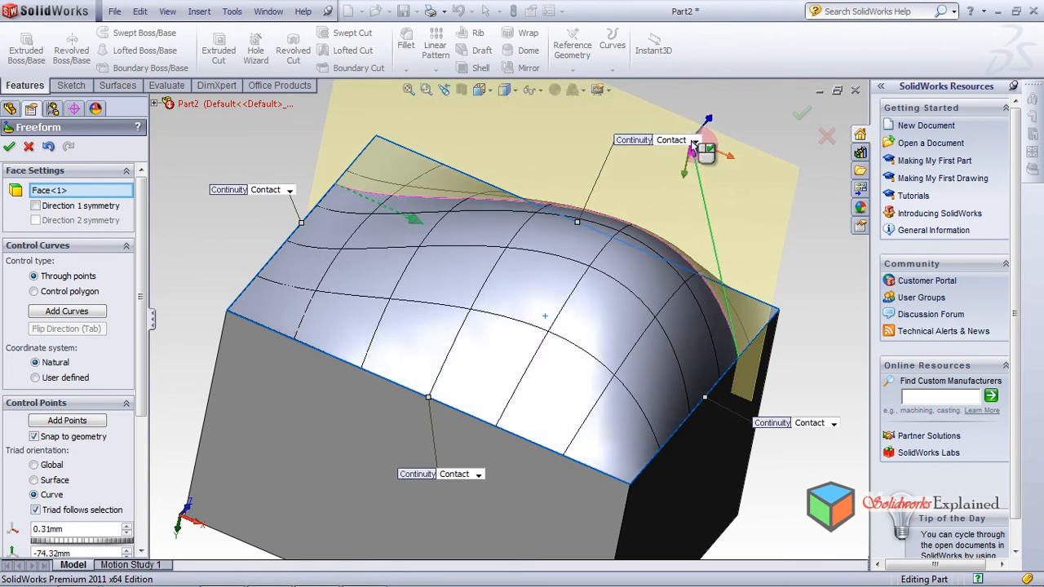
middle_click_drag(489, 334, 465, 298)
left_click(9, 147)
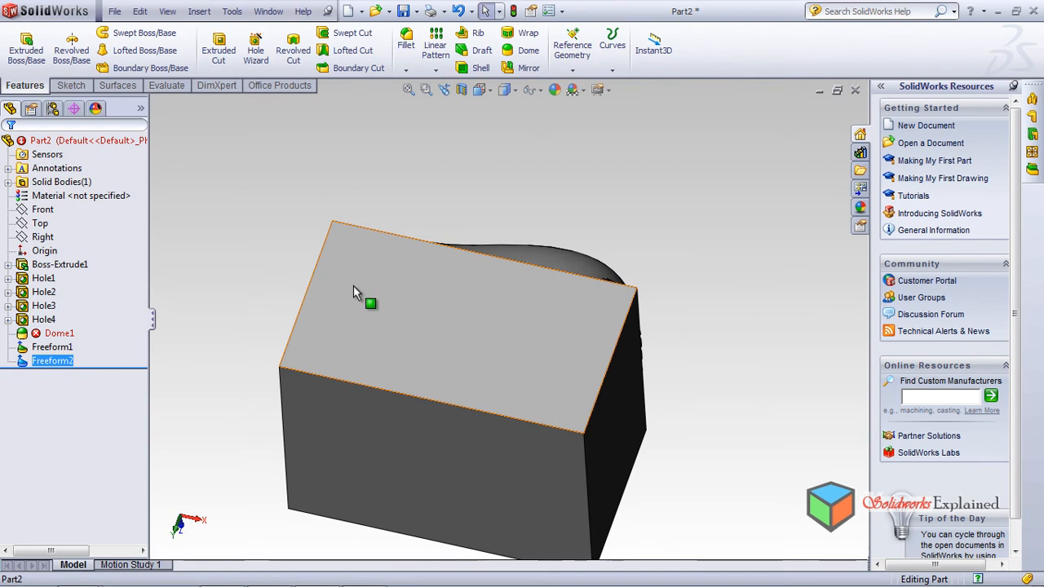
Step: Start a third Freeform feature from the Insert menu
left_click(199, 10)
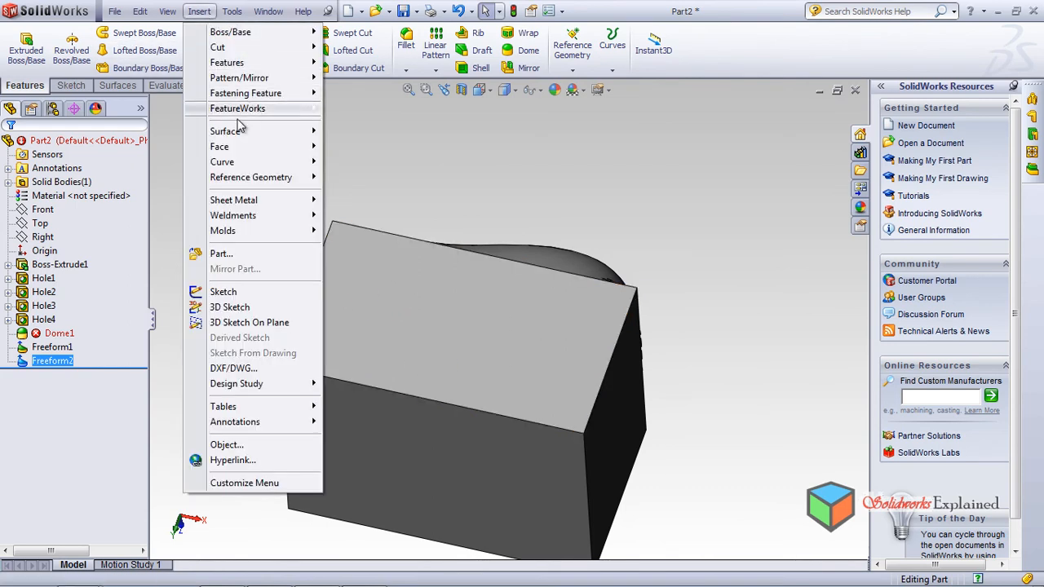
mouse_move(241, 67)
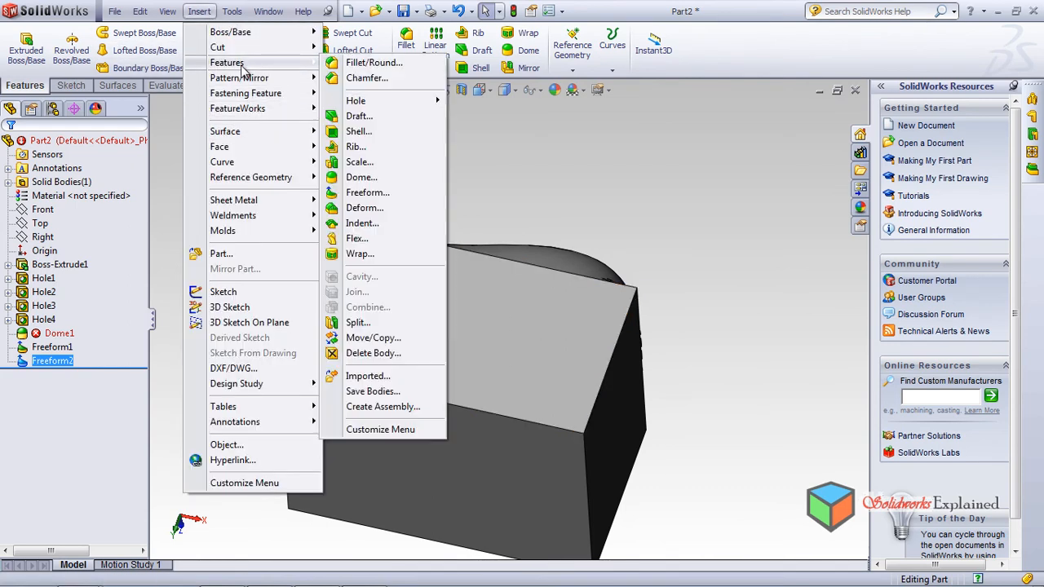
left_click(412, 191)
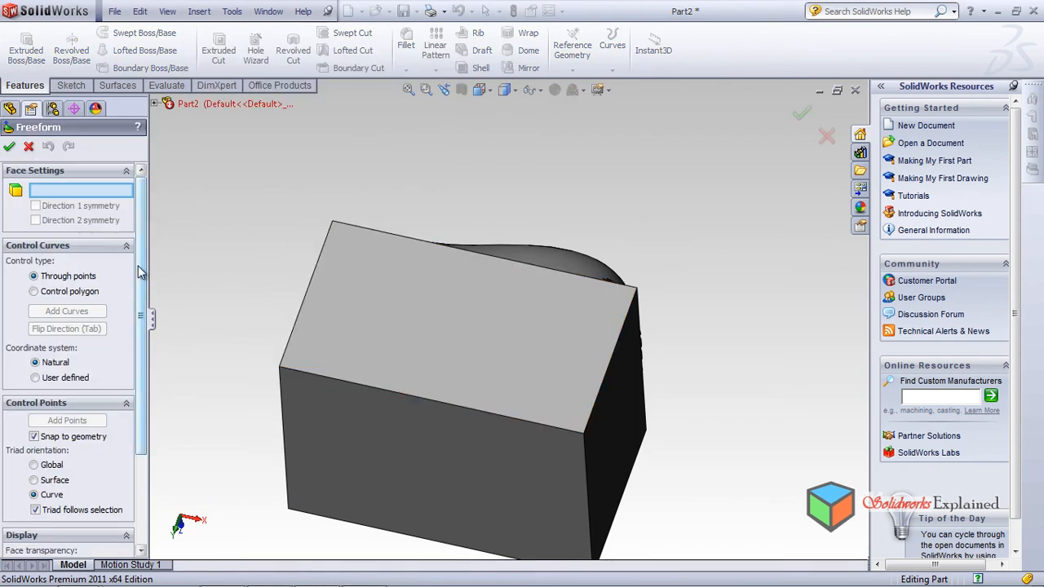
left_click_drag(142, 281, 156, 405)
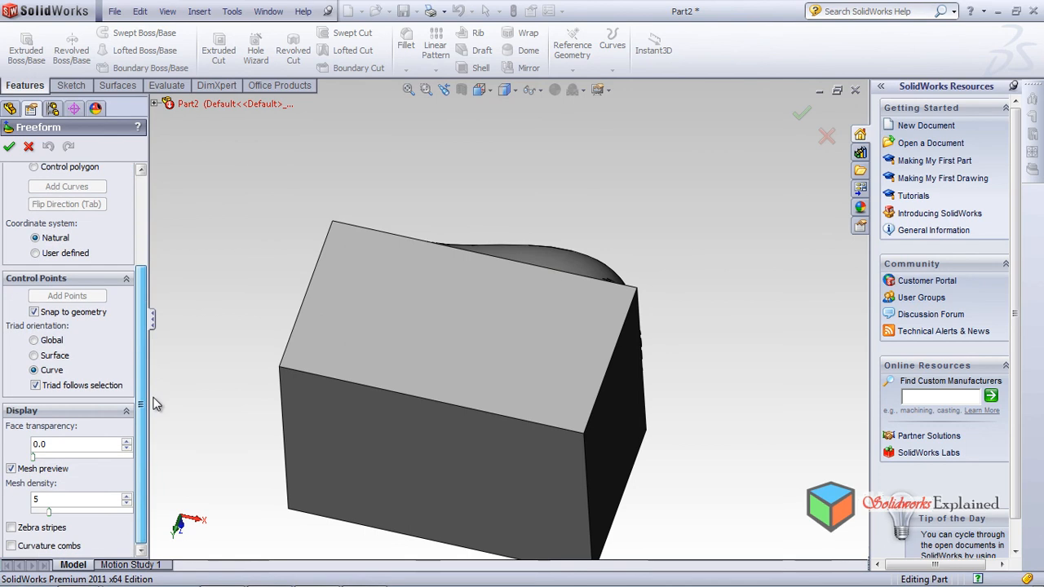
Step: Select the top face and inspect it with zebra stripes on, then turn them off
left_click(10, 529)
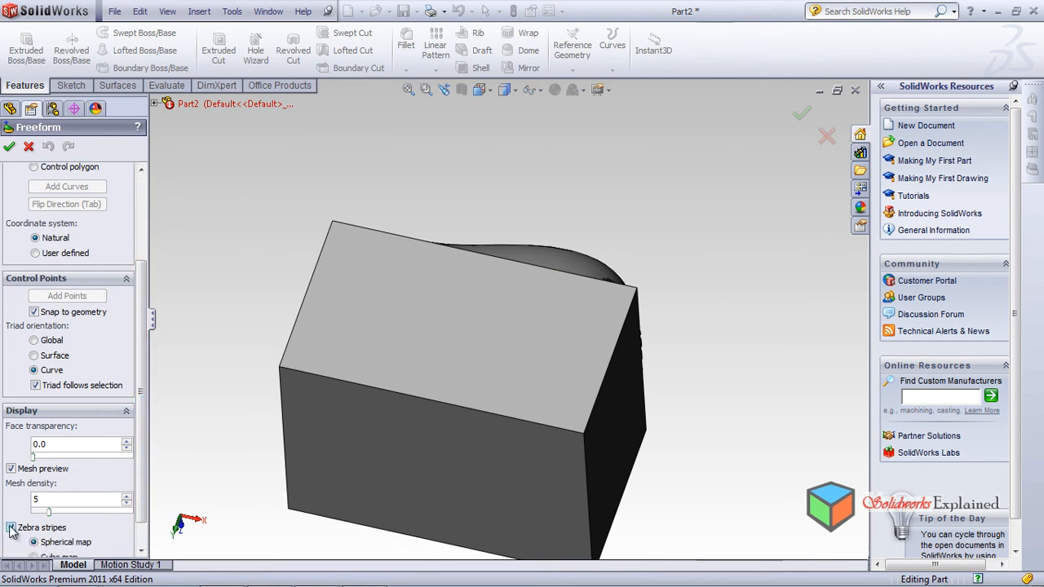
left_click(410, 340)
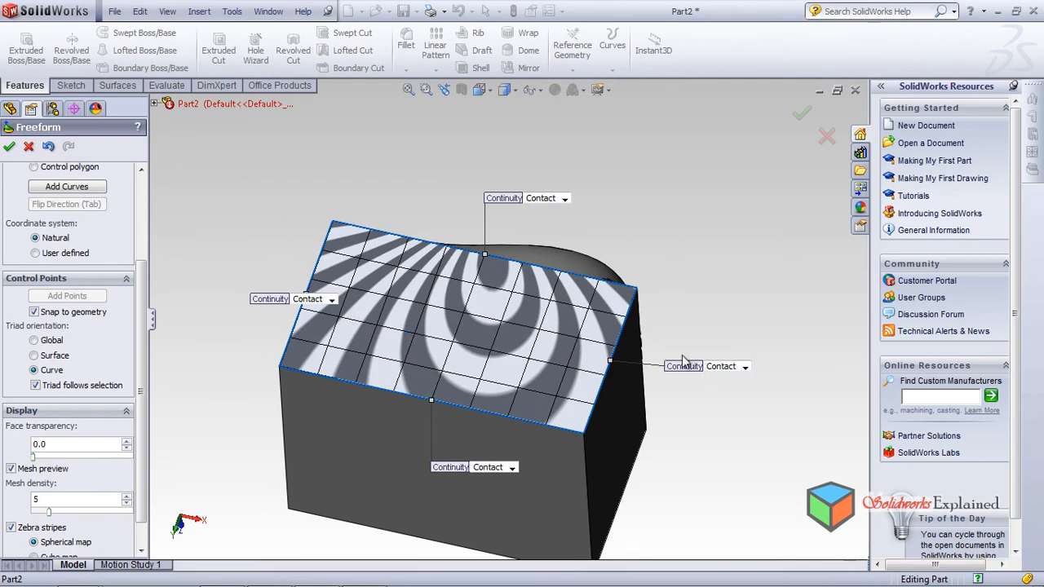
middle_click_drag(542, 369, 557, 439)
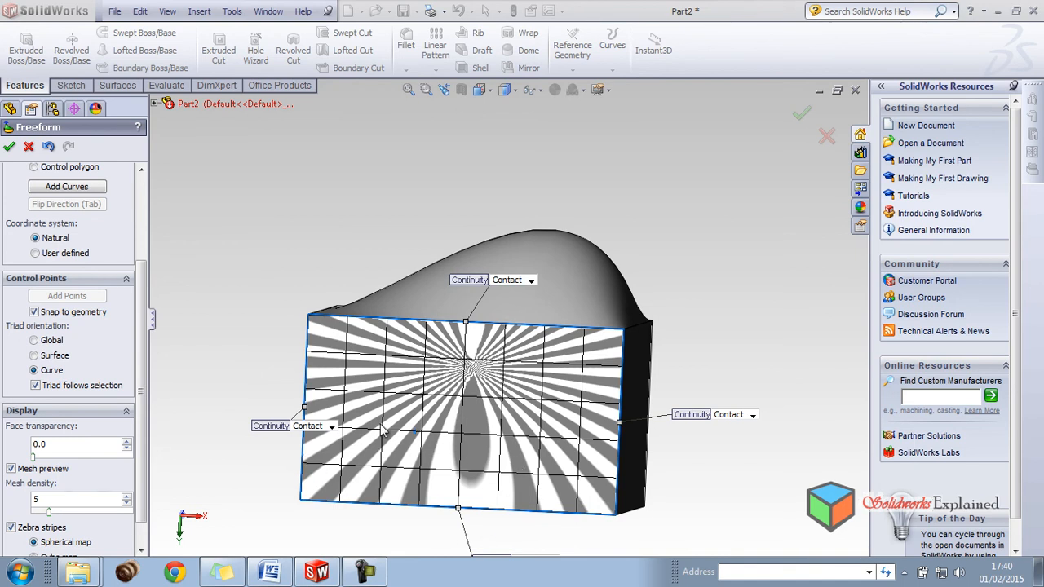
left_click(11, 527)
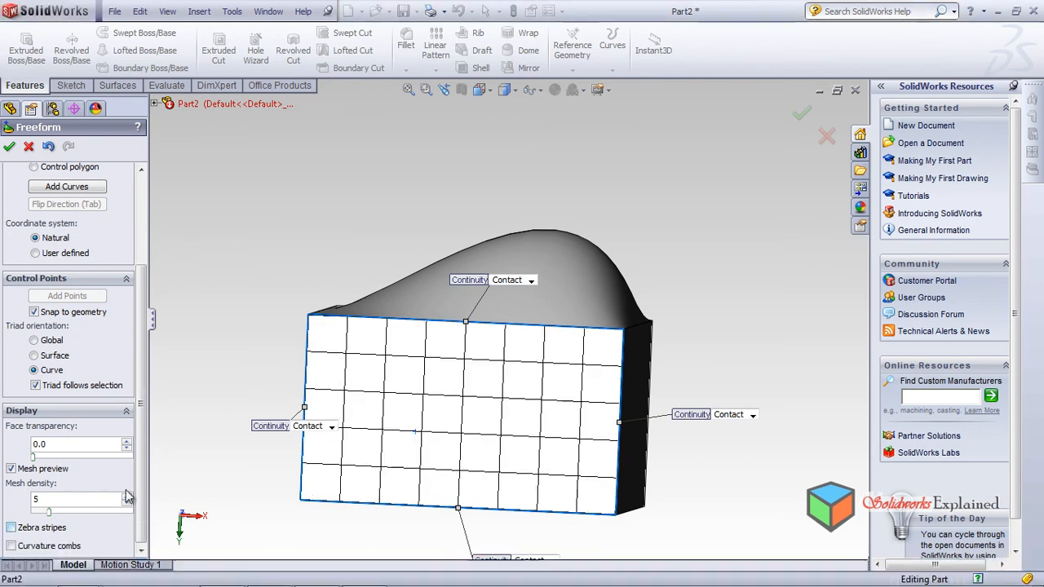
scroll(149, 423, "up", 3)
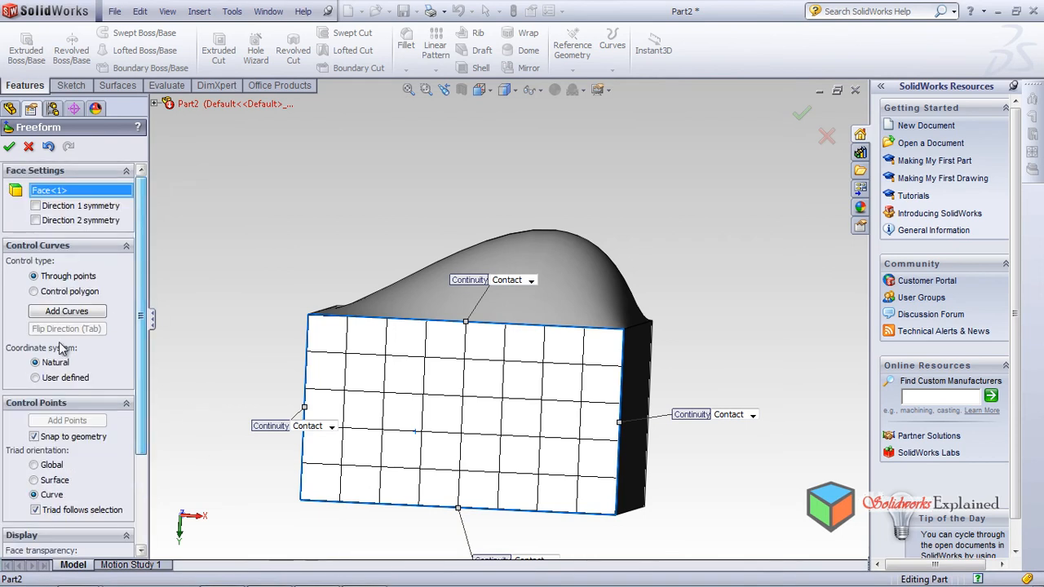
Step: Place four parallel control curves across the top face
left_click(80, 311)
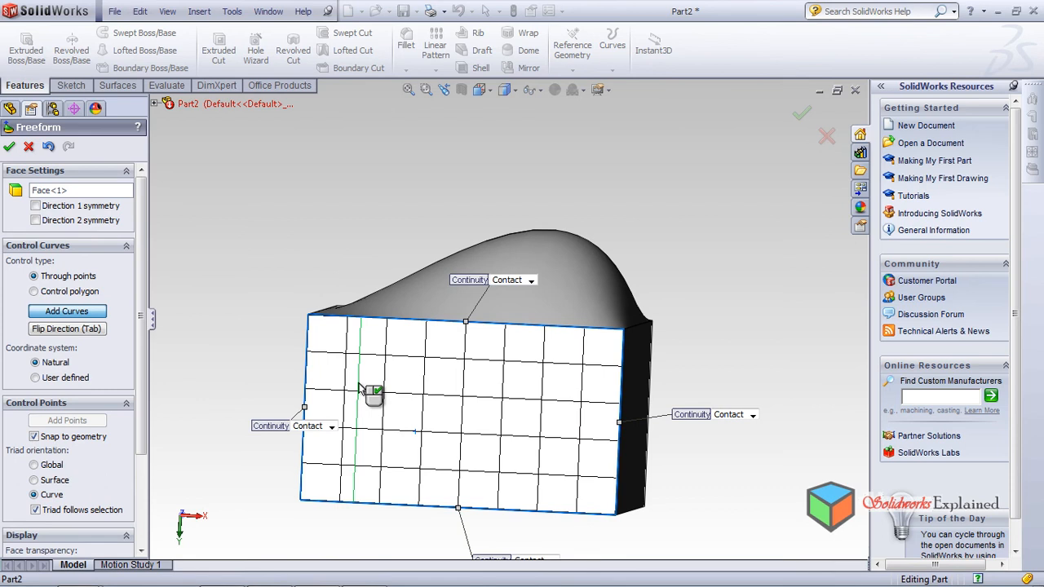
left_click(359, 388)
left_click(459, 397)
left_click(571, 412)
left_click(400, 416)
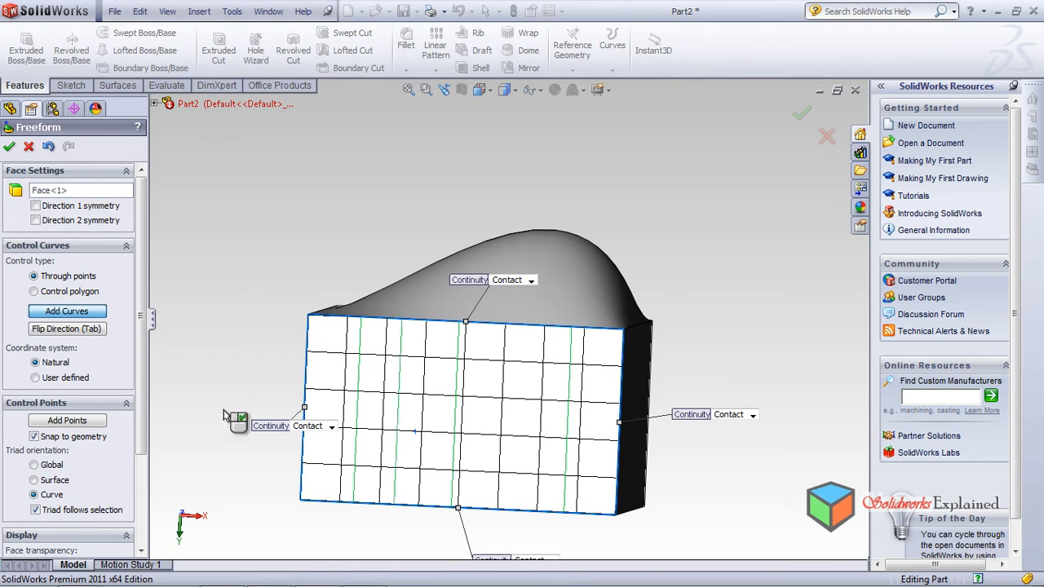
middle_click_drag(373, 482, 321, 433)
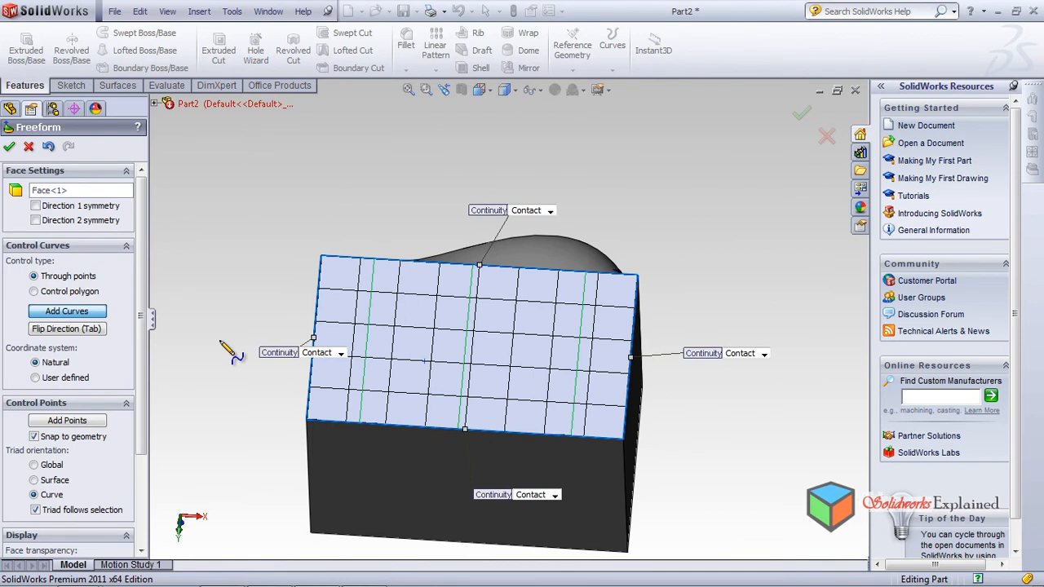
Step: Add three control points on the left curve and five on the middle curve
left_click(75, 420)
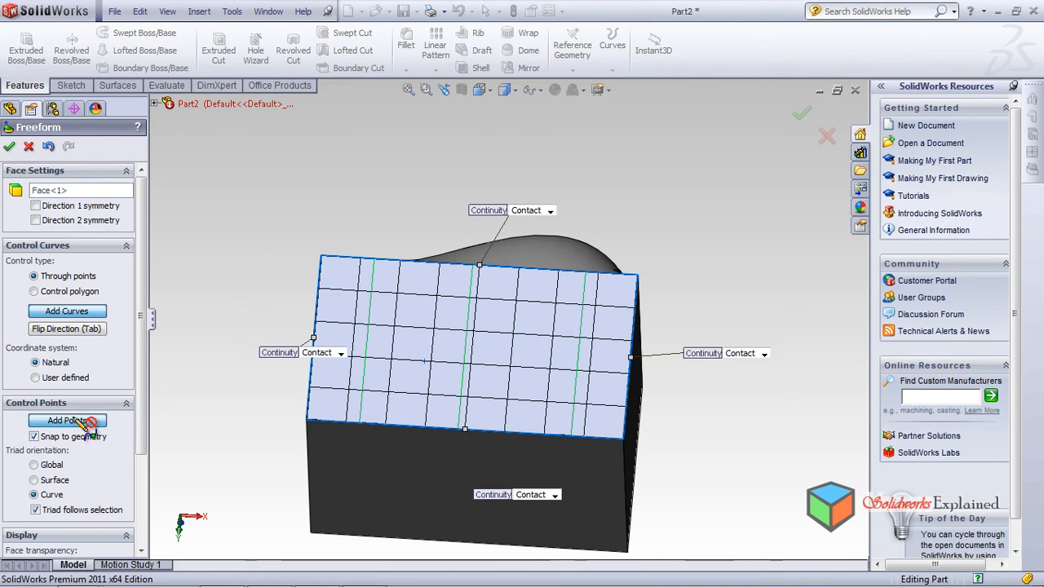
left_click(372, 281)
left_click(367, 335)
left_click(361, 395)
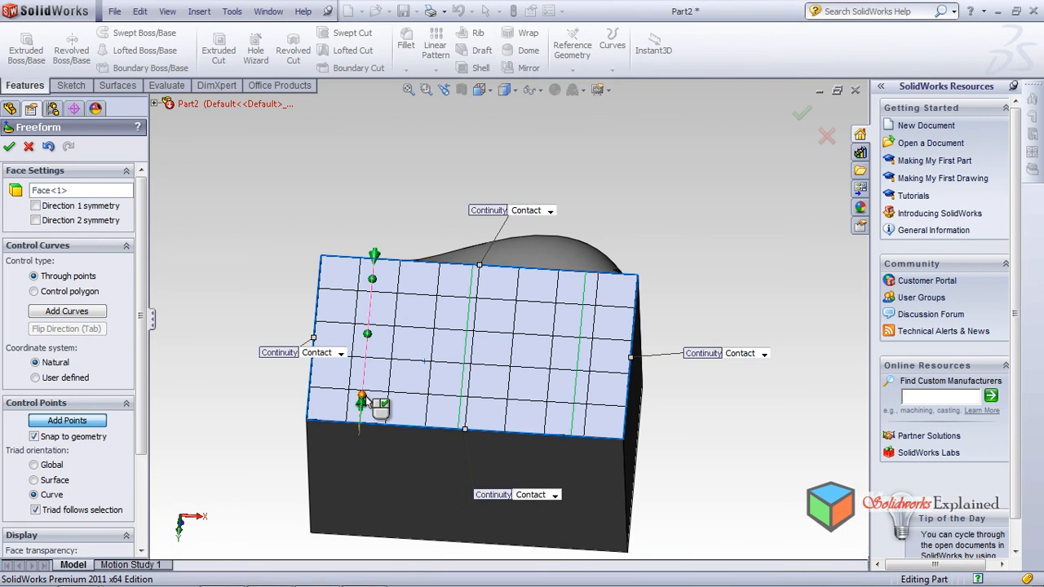
left_click(490, 275)
left_click(470, 300)
left_click(466, 337)
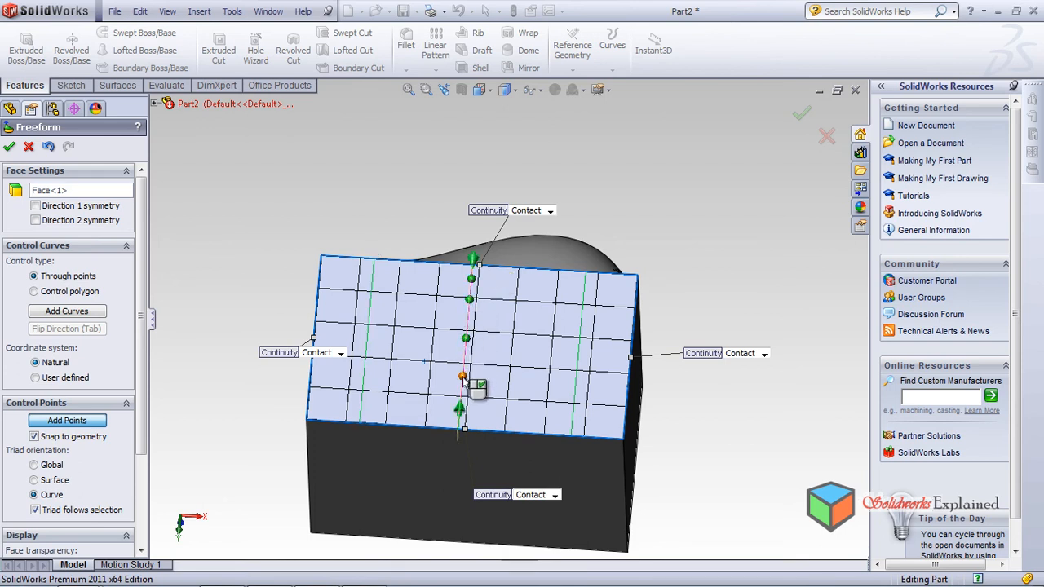
left_click(462, 377)
left_click(460, 401)
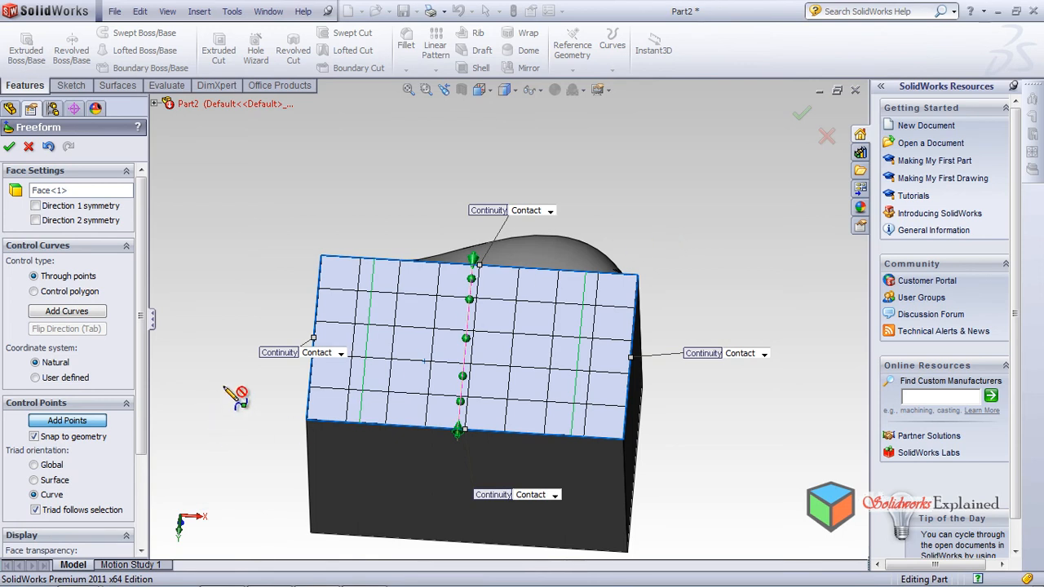
left_click(81, 314)
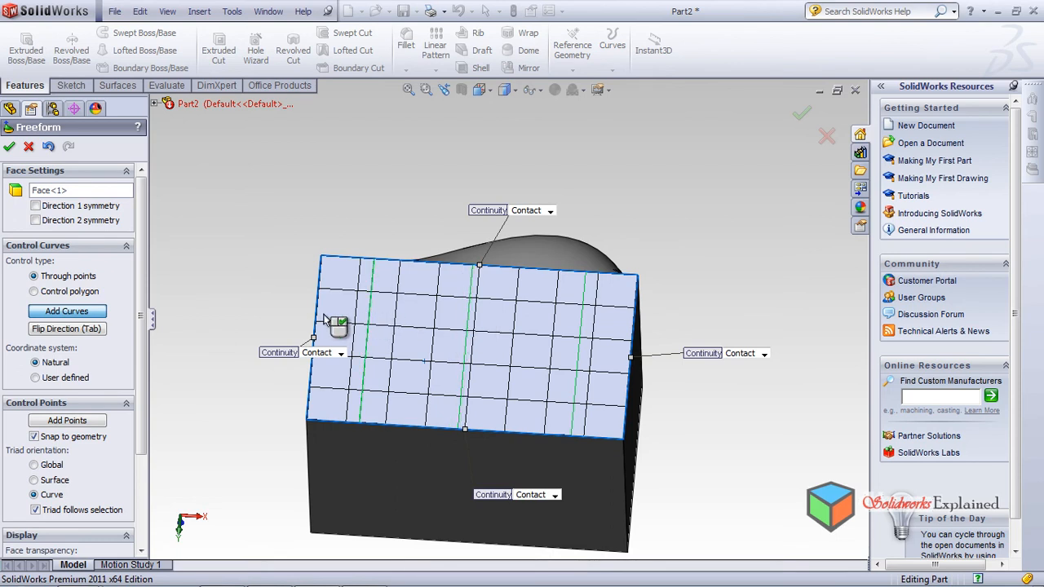
left_click(88, 313)
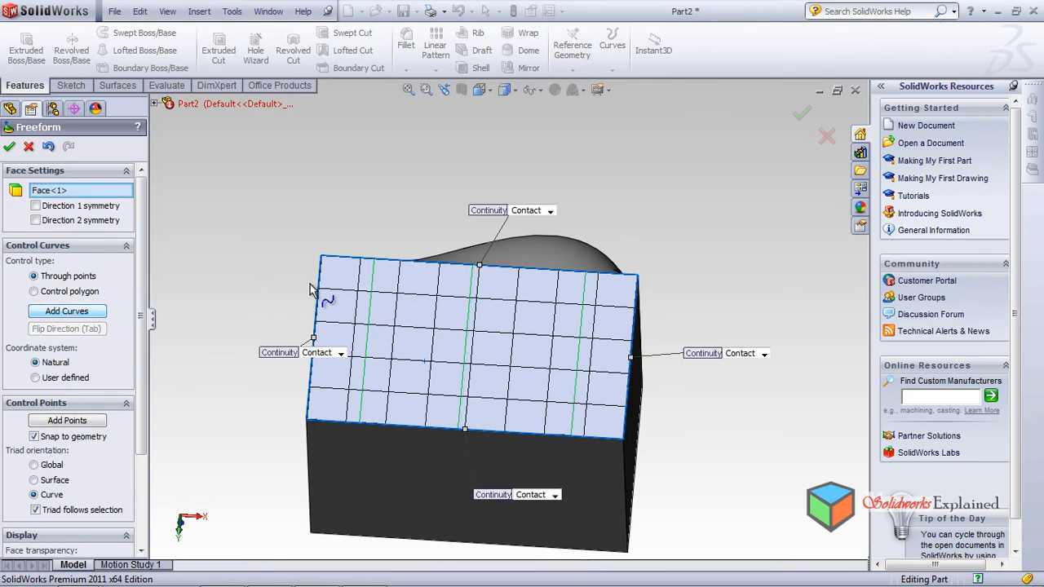
middle_click_drag(321, 448, 343, 450)
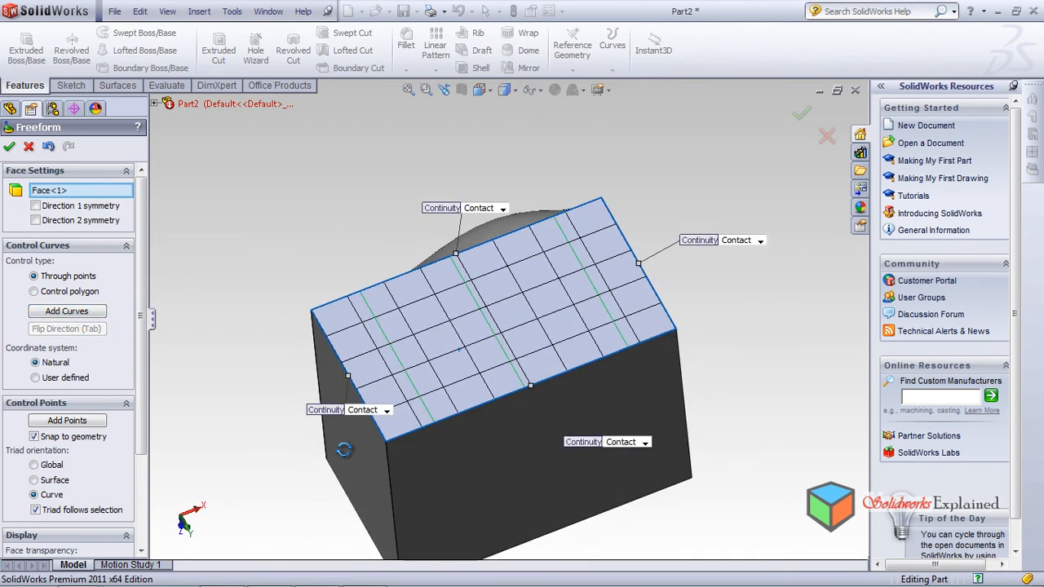
Step: Raise, lower, then raise points along the left control curve to form an S-shaped wave
left_click(396, 370)
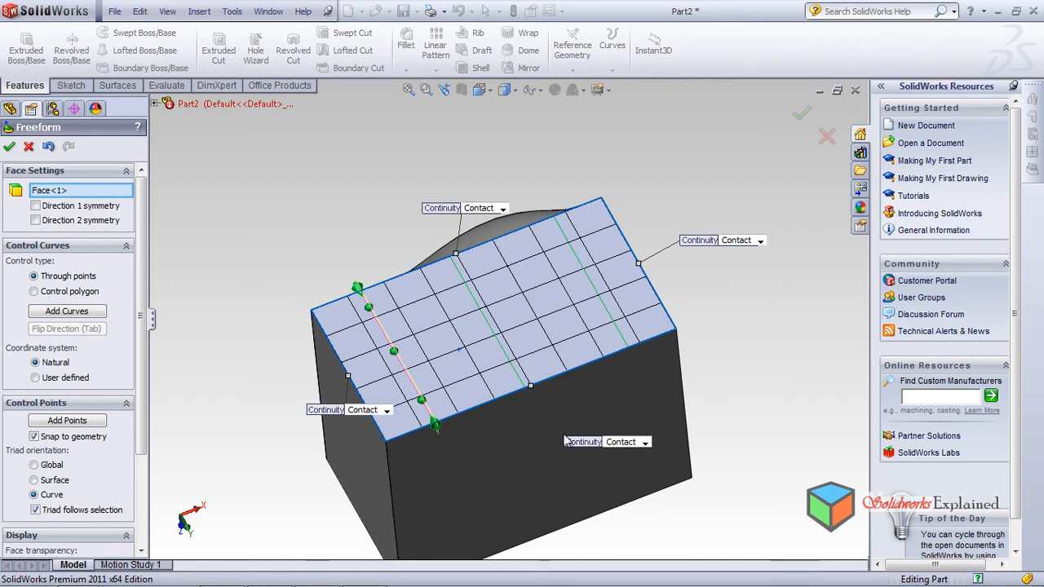
middle_click_drag(431, 427, 473, 413)
scroll(444, 393, "down", 3)
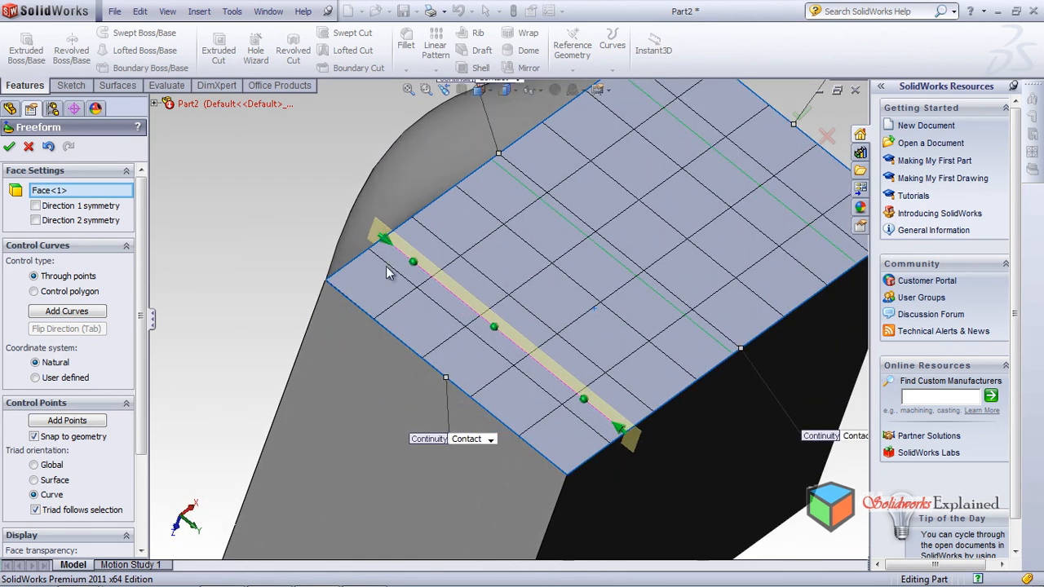
left_click_drag(414, 262, 413, 234)
left_click_drag(495, 328, 481, 357)
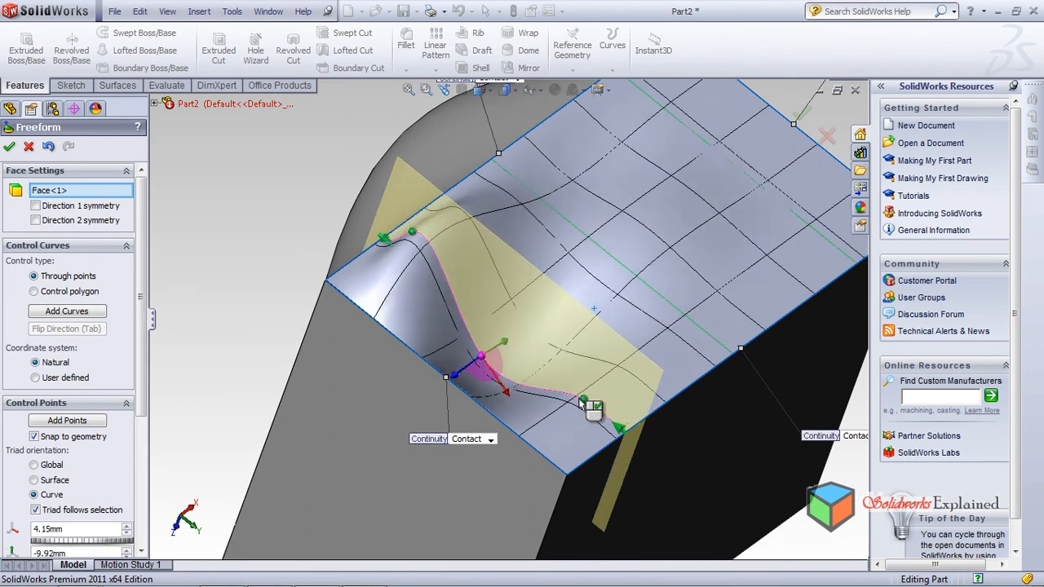
left_click(584, 400)
left_click_drag(587, 400, 588, 367)
mouse_move(540, 433)
middle_mouse_down()
mouse_move(560, 376)
mouse_move(536, 451)
middle_mouse_up()
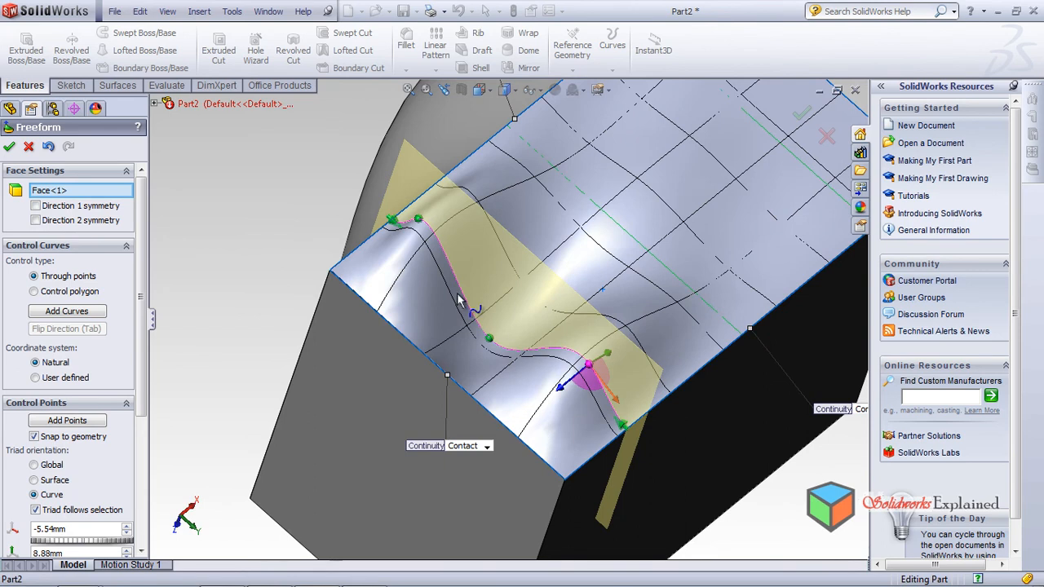
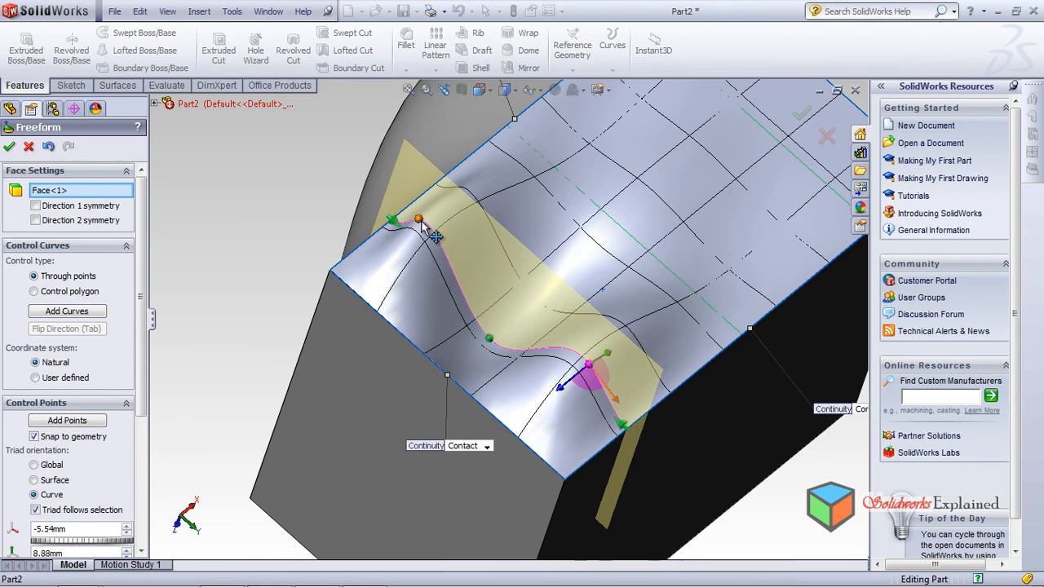
Step: Add a new control curve across the face and pull one of its points up into a peak
middle_click_drag(626, 330, 593, 313)
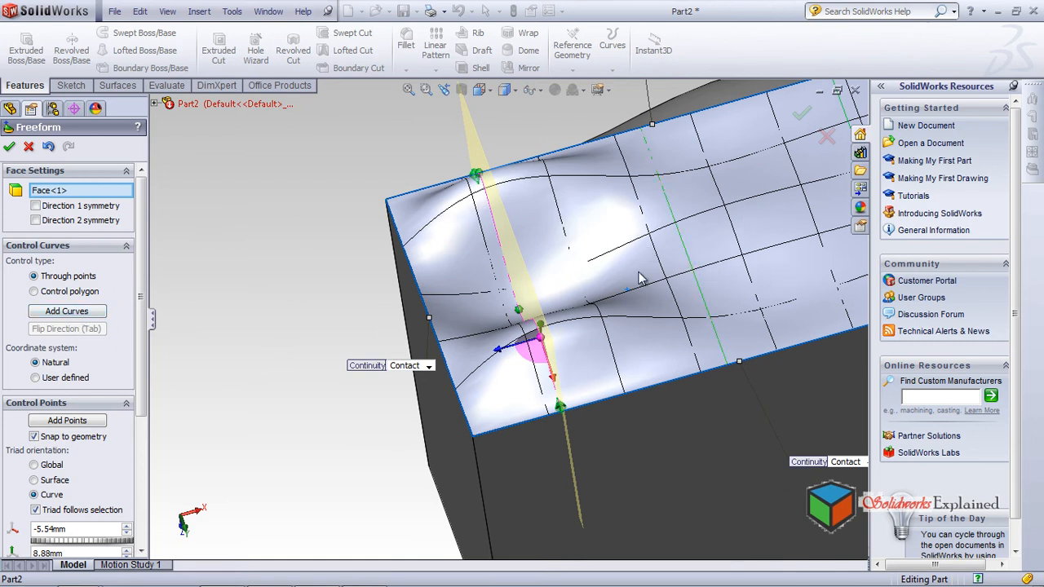
left_click(692, 273)
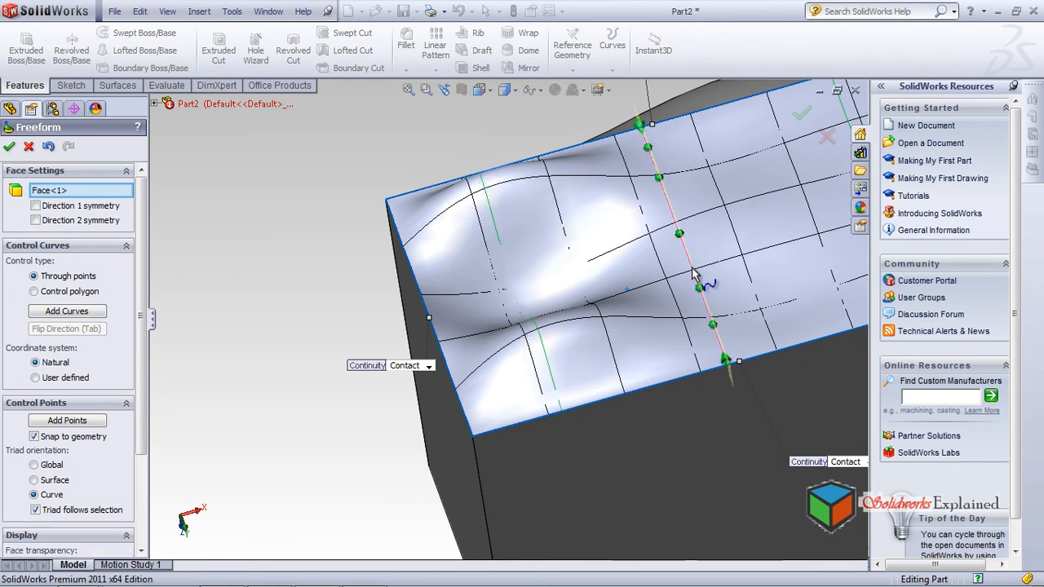
middle_click_drag(618, 369, 660, 344)
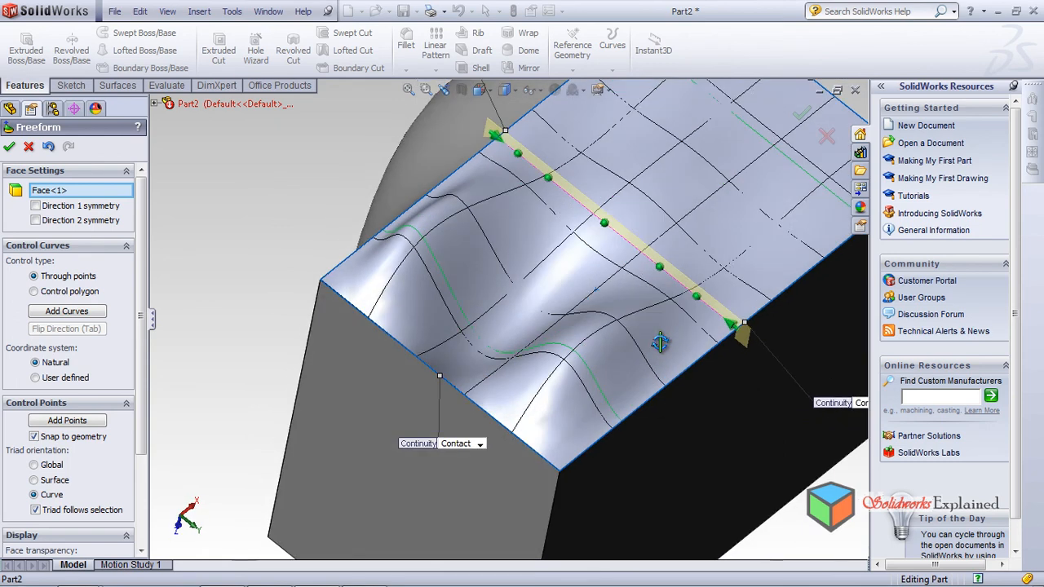
left_click_drag(608, 226, 635, 136)
Step: Drag control points near the left edge outward to reshape the face's edges
middle_click_drag(639, 271, 657, 276)
mouse_move(711, 288)
left_mouse_down()
mouse_move(725, 273)
mouse_move(719, 280)
left_mouse_up()
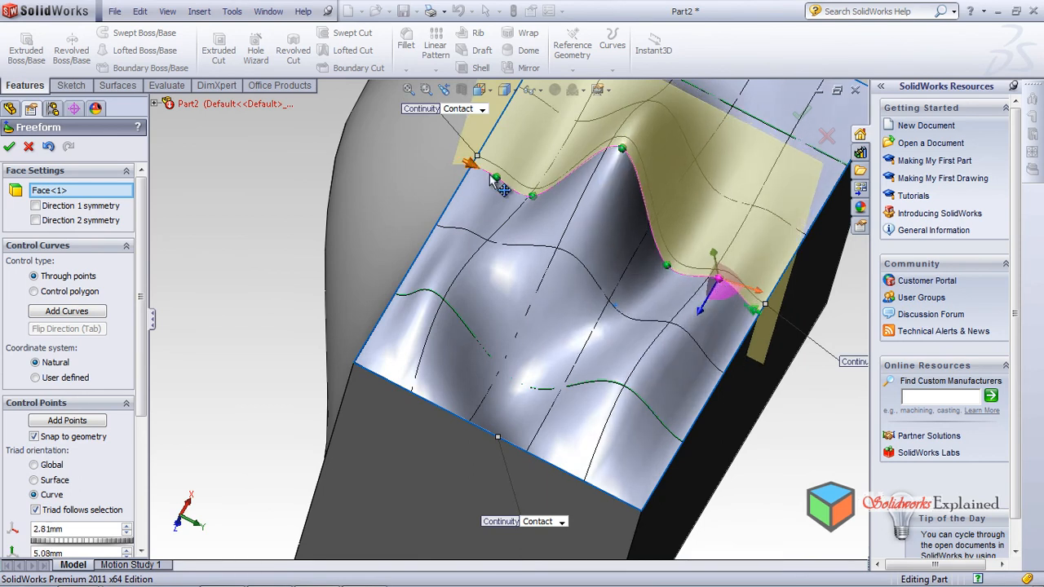
left_click_drag(498, 181, 505, 166)
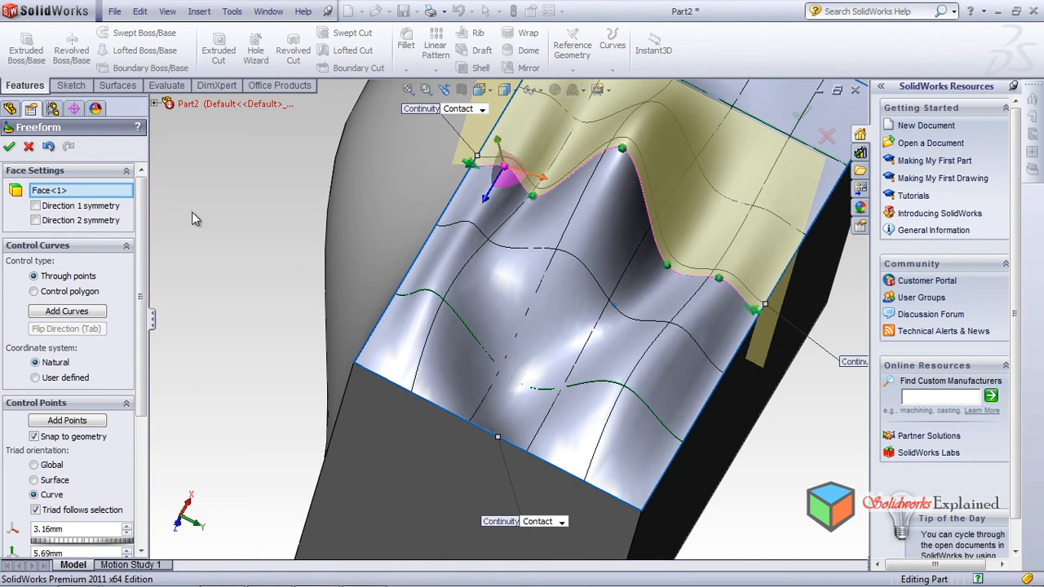
scroll(646, 349, "down", 1)
scroll(624, 348, "up", 2)
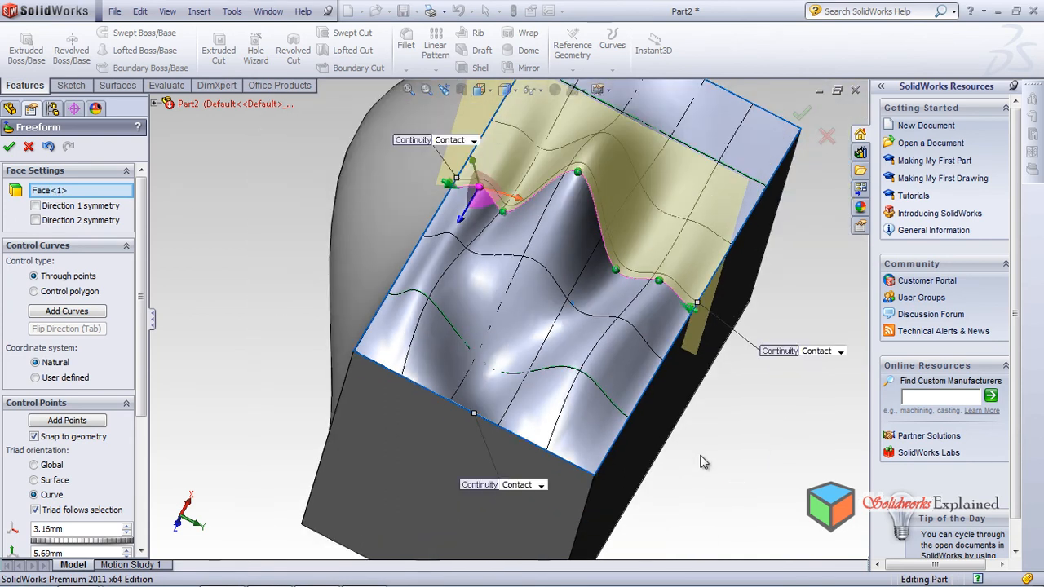
middle_click_drag(730, 368, 591, 282)
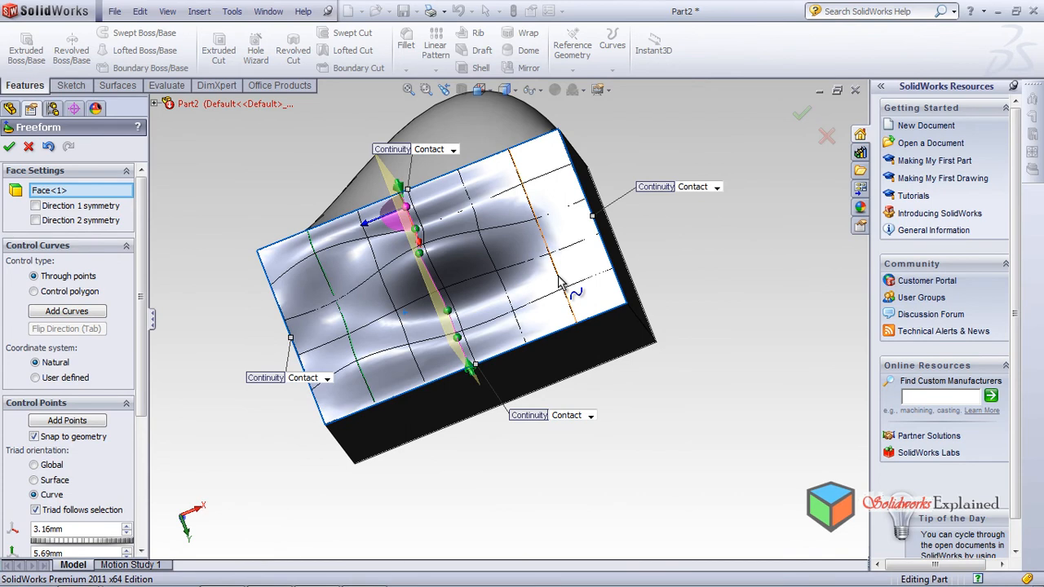
Step: Add three control points along the curve near the face edge
left_click(67, 421)
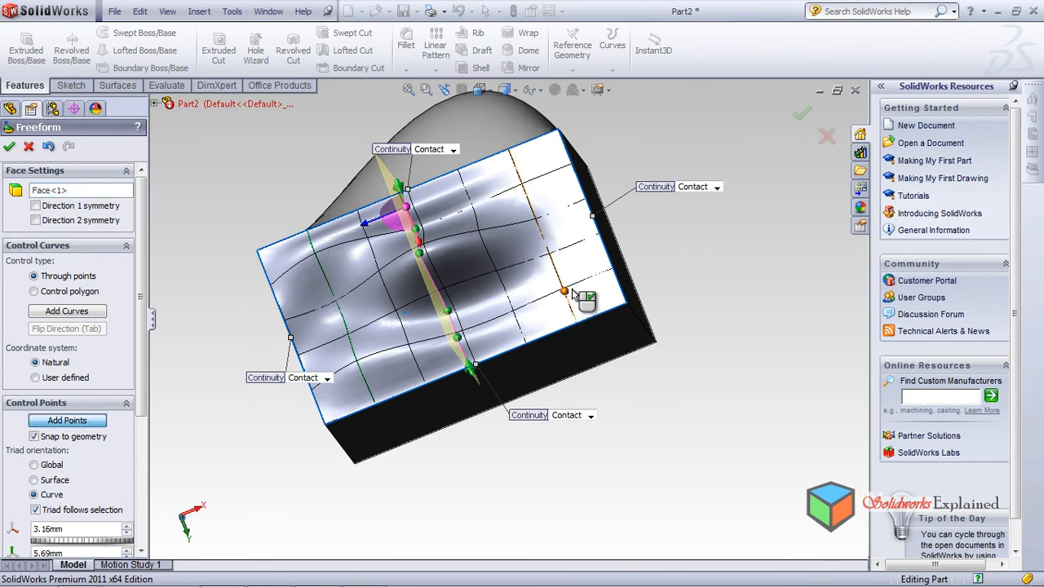
left_click(572, 289)
left_click(526, 188)
middle_click_drag(503, 351, 520, 263)
scroll(562, 273, "down", 1)
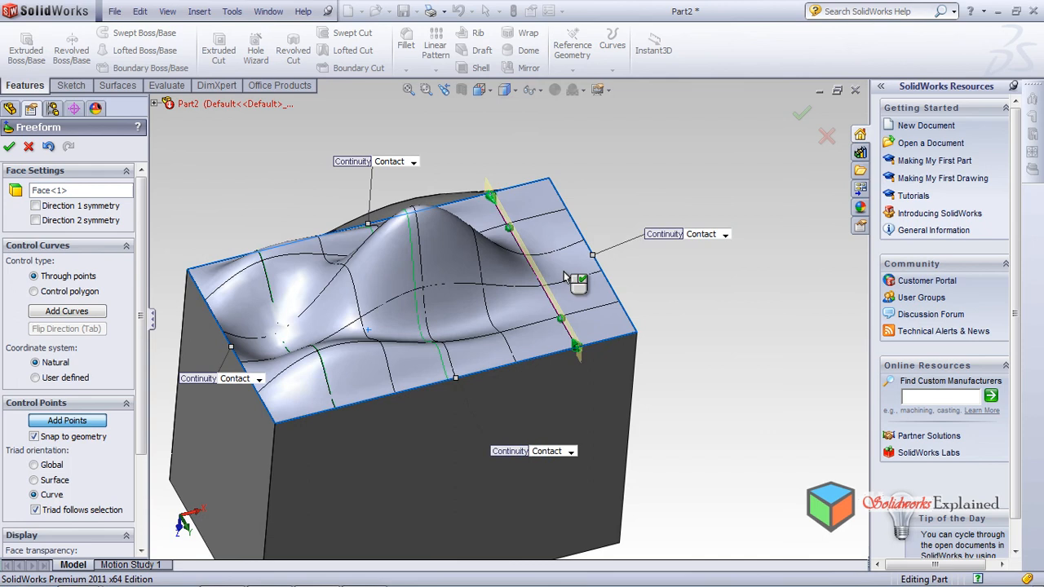
left_click(561, 319)
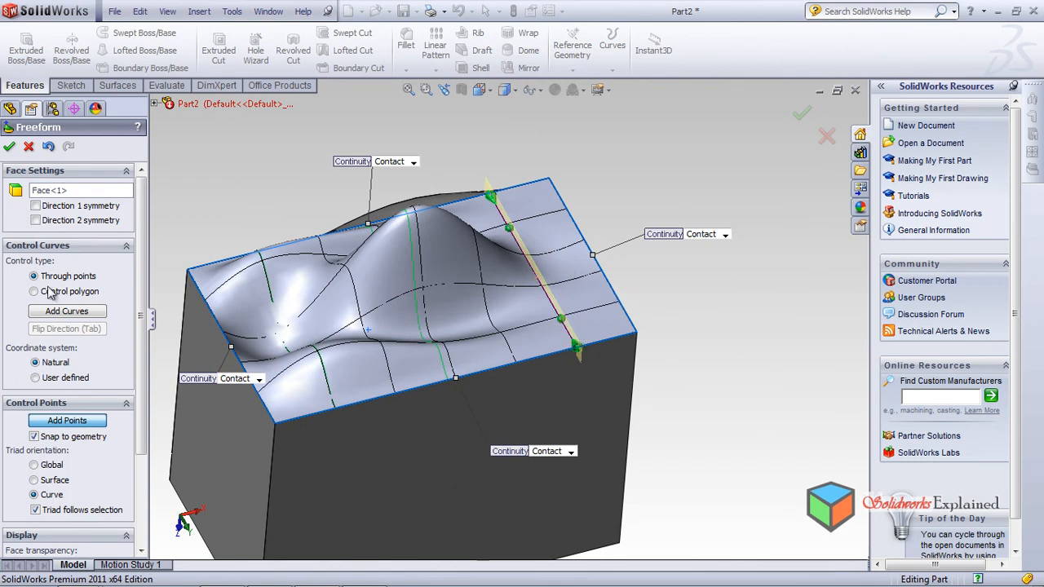
Step: Place another control curve near the face's far end and select it
left_click(71, 311)
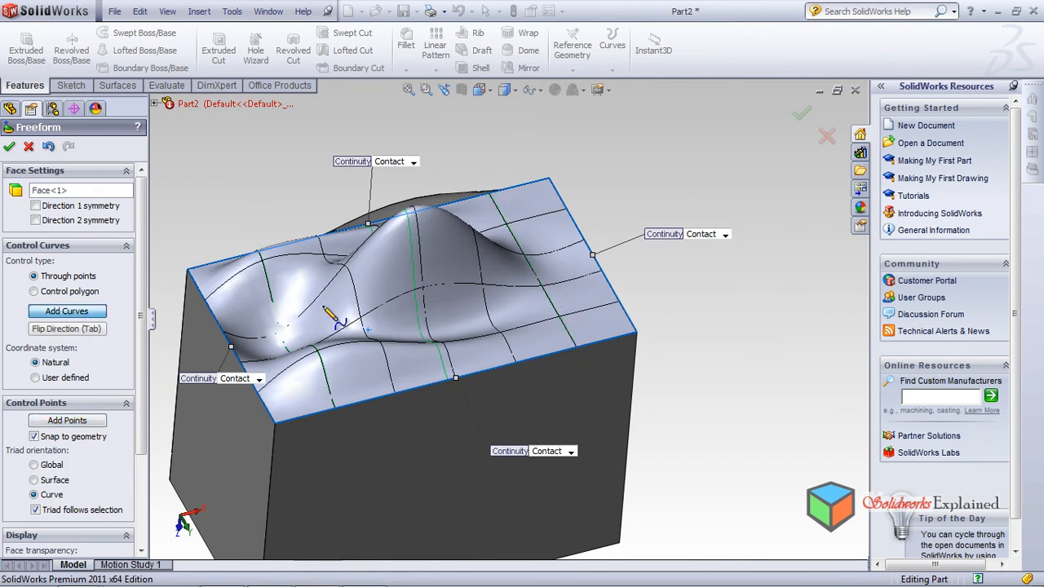
left_click(563, 324)
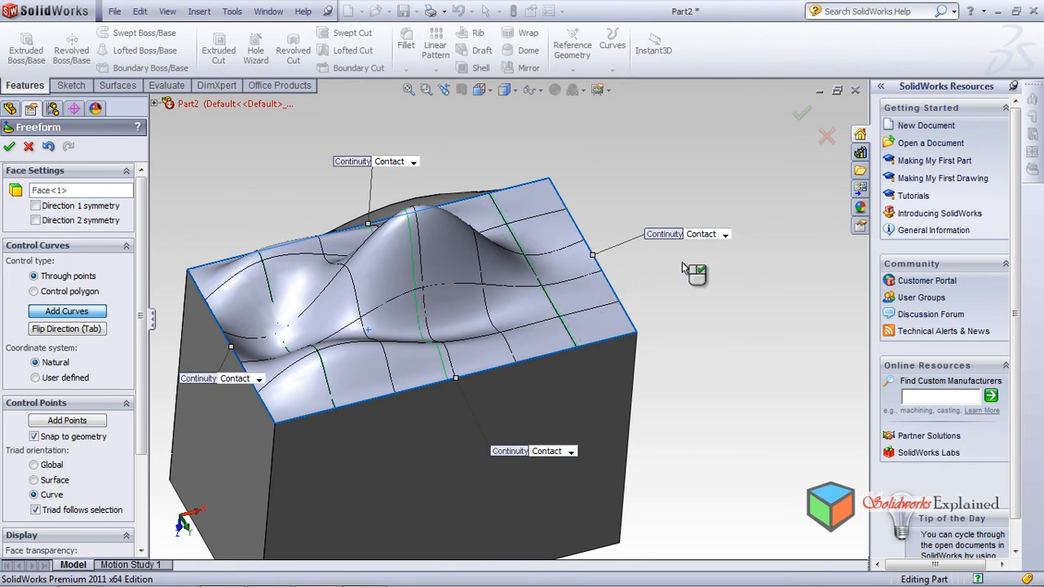
left_click(76, 315)
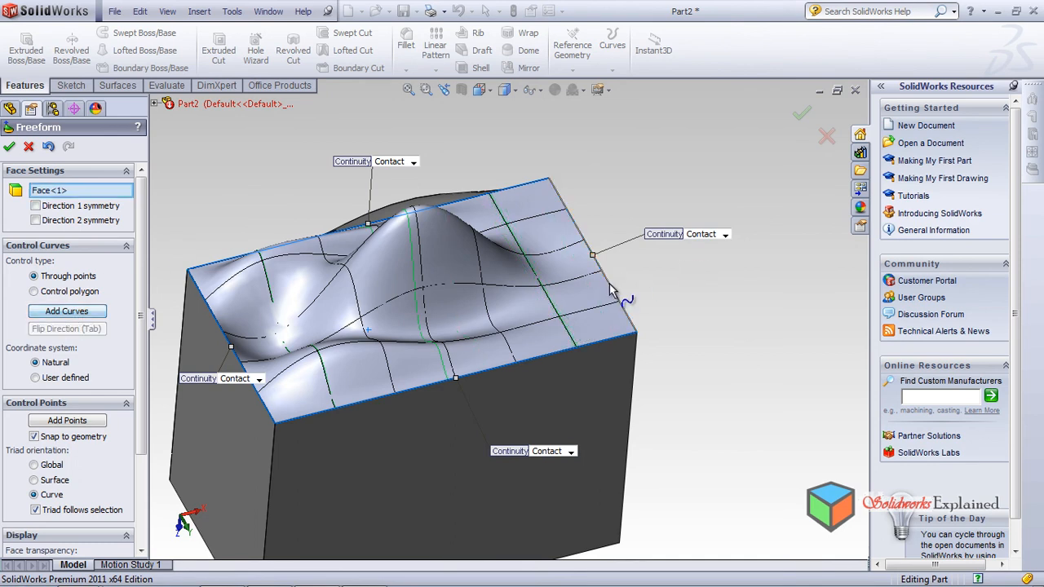
left_click(557, 311)
middle_click_drag(557, 313, 549, 292)
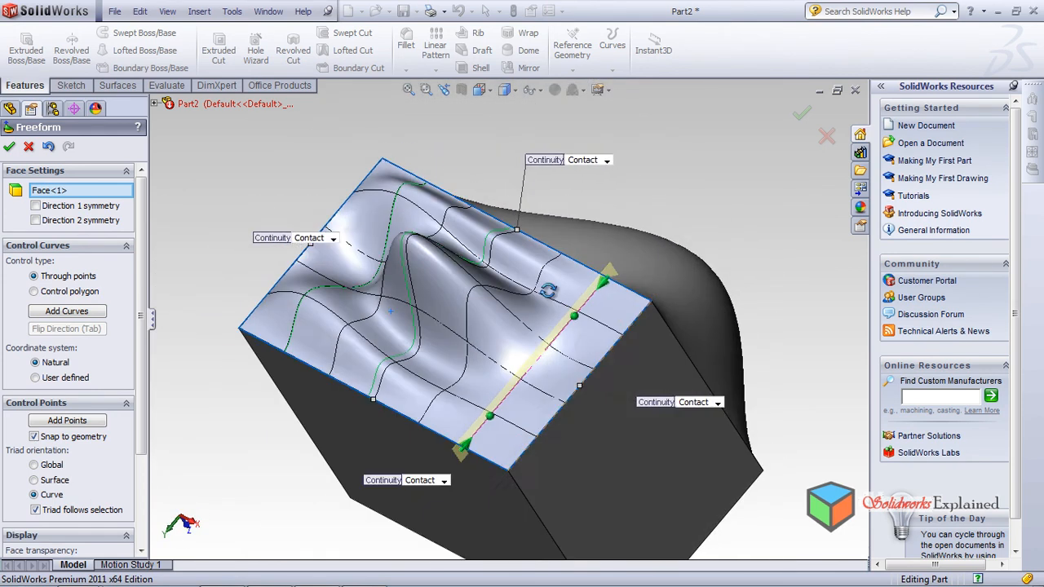
scroll(548, 299, "down", 2)
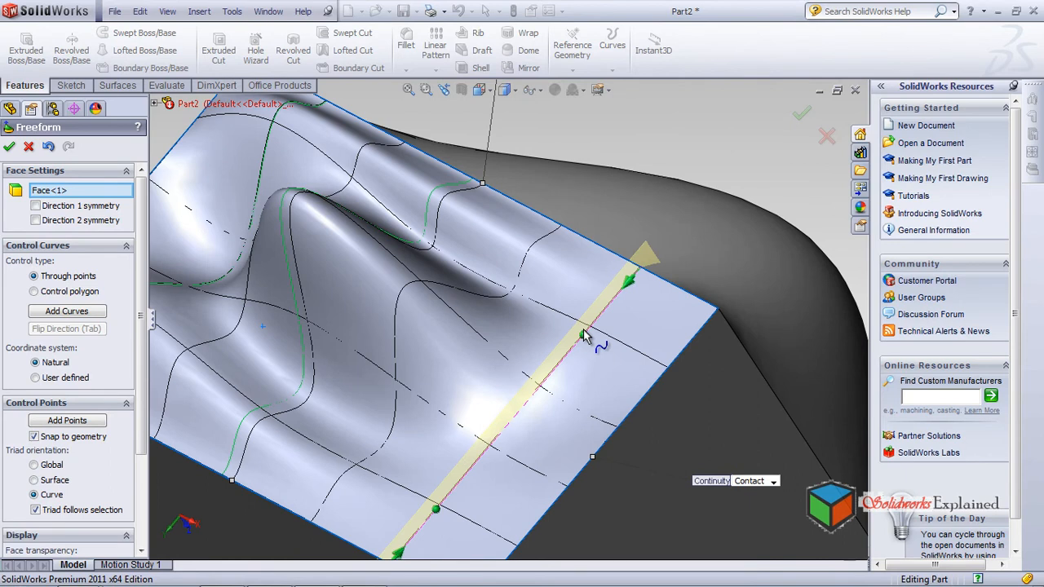
Step: Pull that curve's points, including the bottom one, to add a ripple near the edge
left_click_drag(583, 336, 573, 234)
left_click_drag(594, 376, 584, 307)
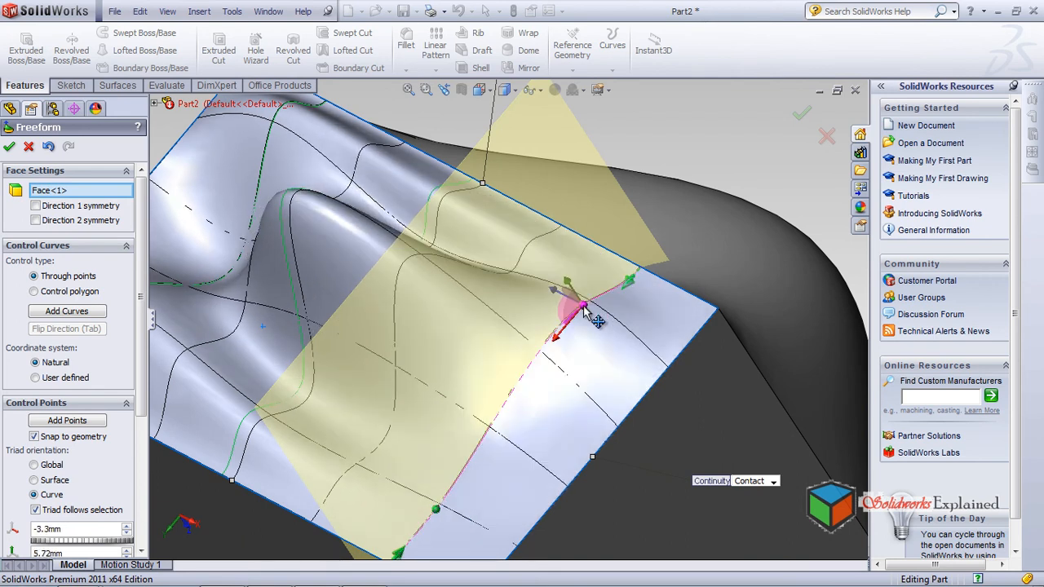
left_click(438, 508)
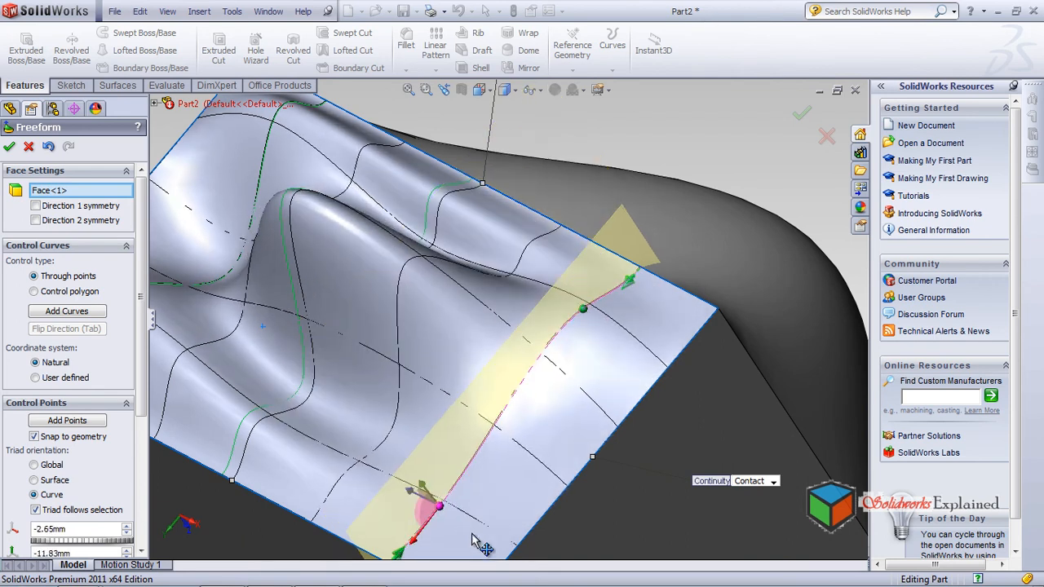
left_click_drag(440, 507, 462, 503)
scroll(574, 403, "up", 5)
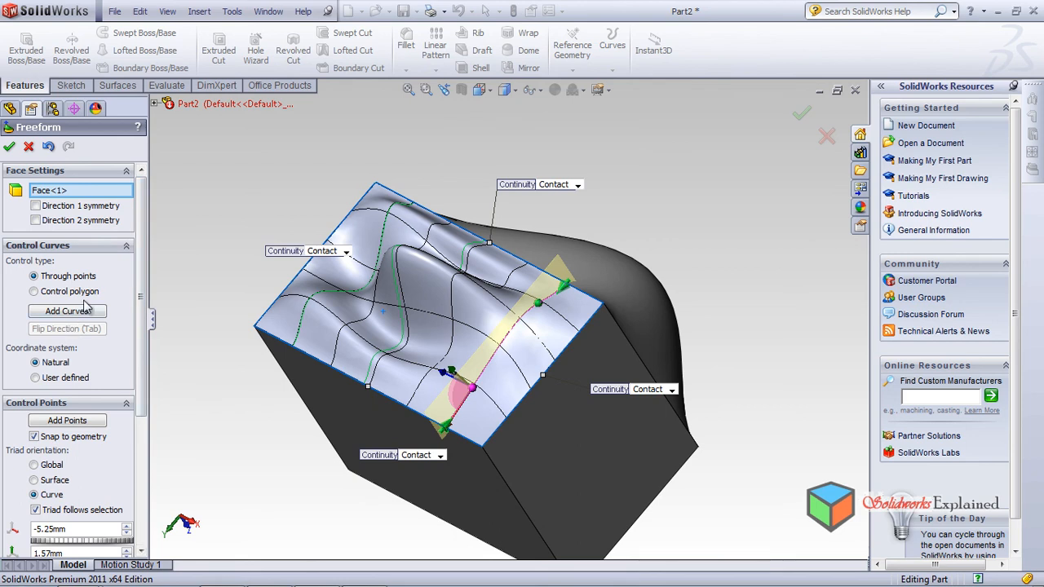
left_click_drag(144, 287, 128, 406)
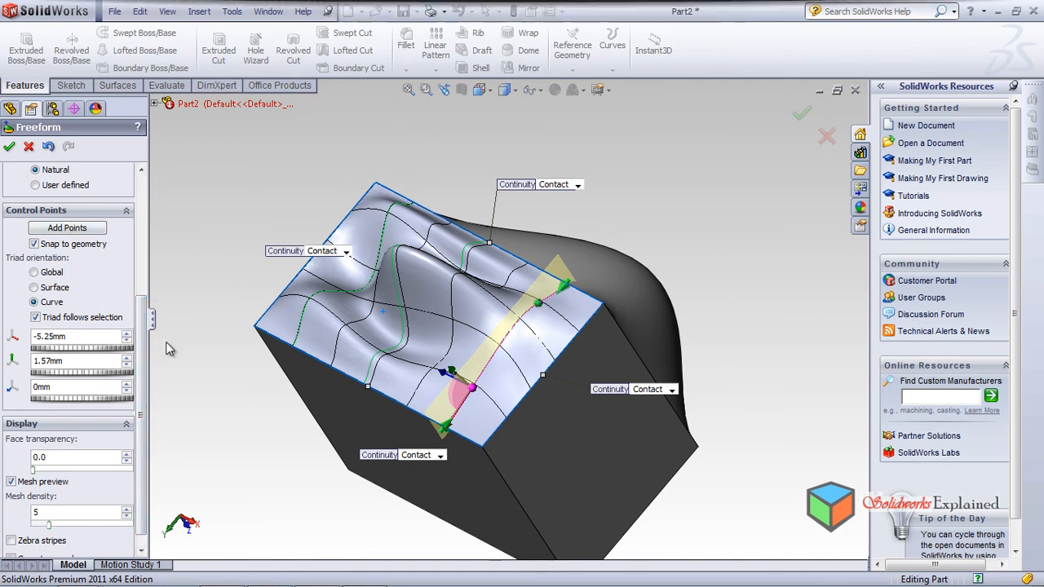
scroll(81, 496, "down", 1)
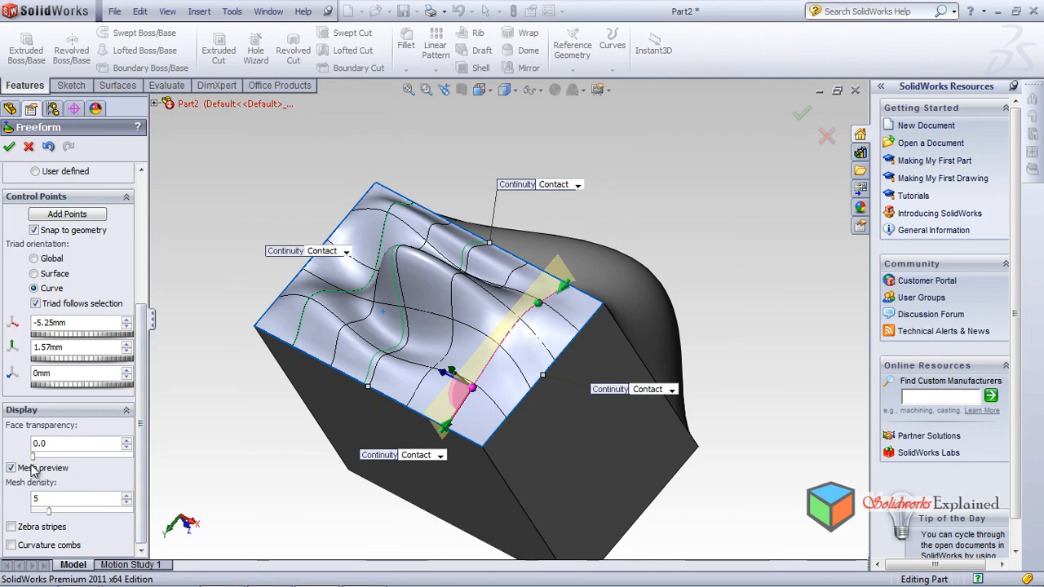
mouse_move(33, 461)
left_mouse_down()
mouse_move(132, 475)
mouse_move(27, 483)
left_mouse_up()
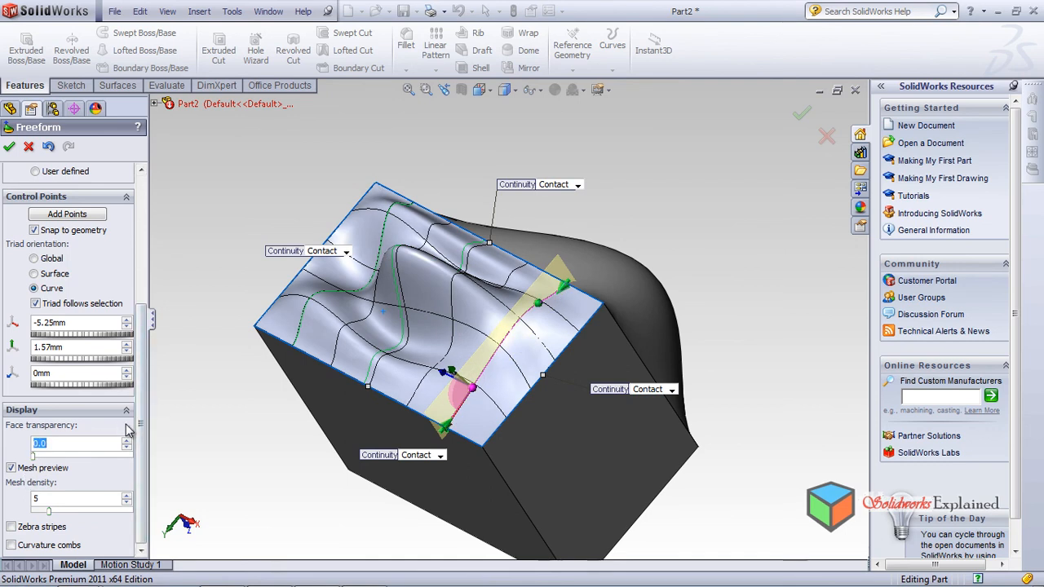
left_click(11, 545)
middle_click_drag(292, 447, 345, 384)
scroll(344, 384, "down", 1)
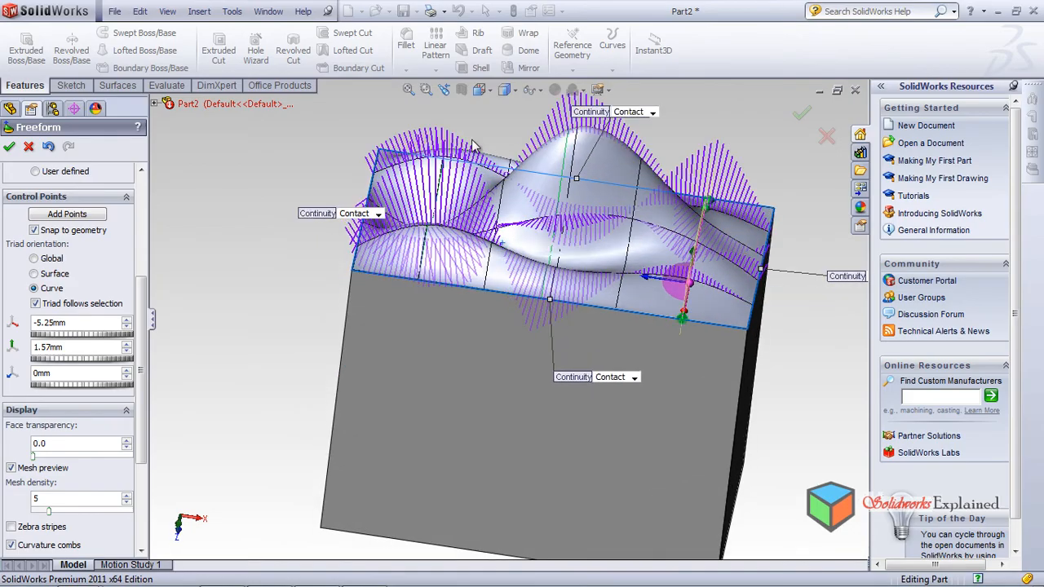
scroll(547, 100, "down", 2)
middle_click_drag(602, 276, 493, 311)
middle_click_drag(525, 272, 539, 188)
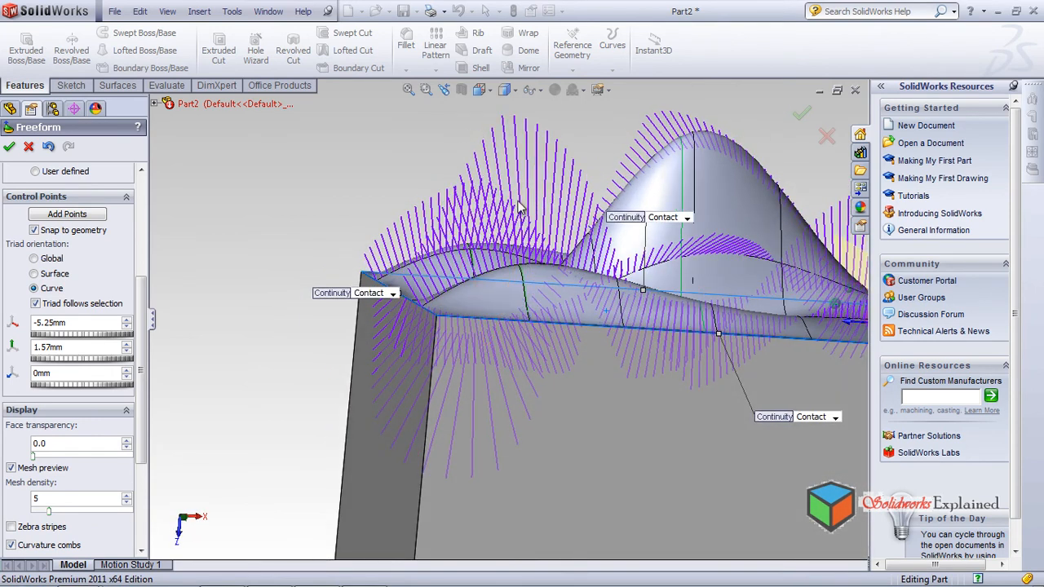
middle_click_drag(669, 275, 690, 253)
scroll(690, 251, "up", 3)
middle_click_drag(760, 323, 813, 276)
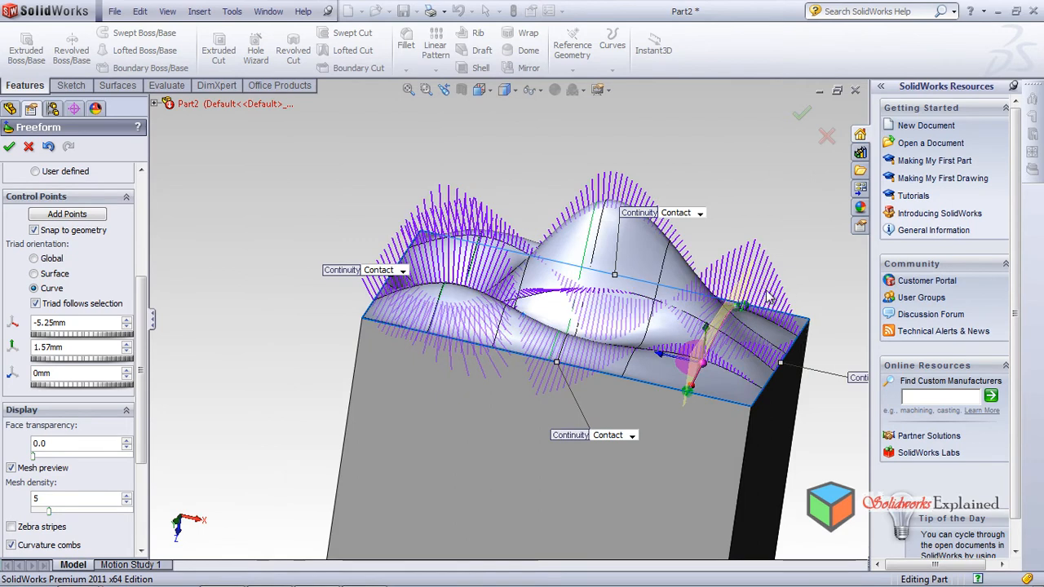
scroll(781, 286, "down", 3)
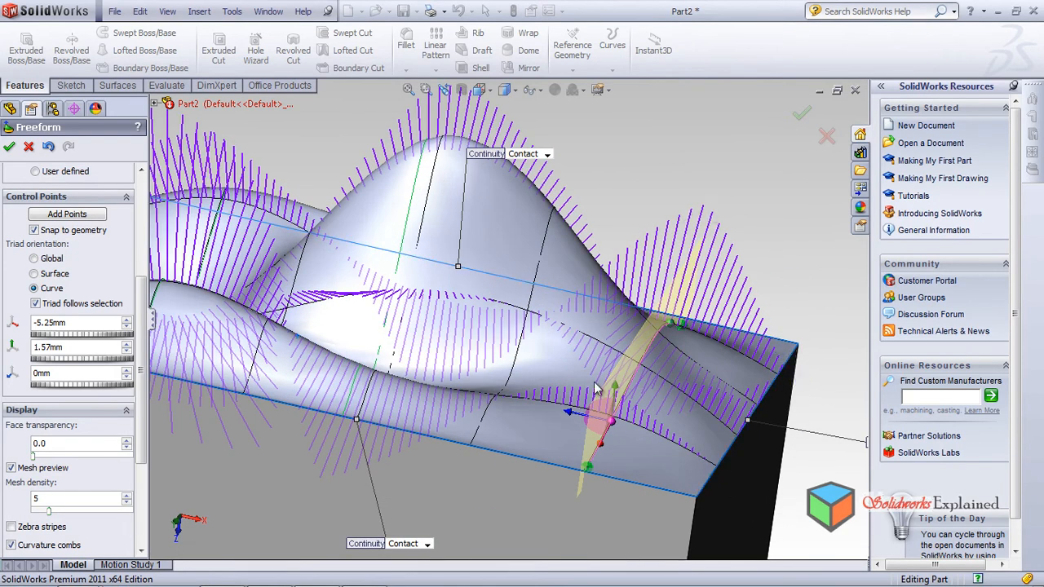
left_click_drag(140, 450, 140, 535)
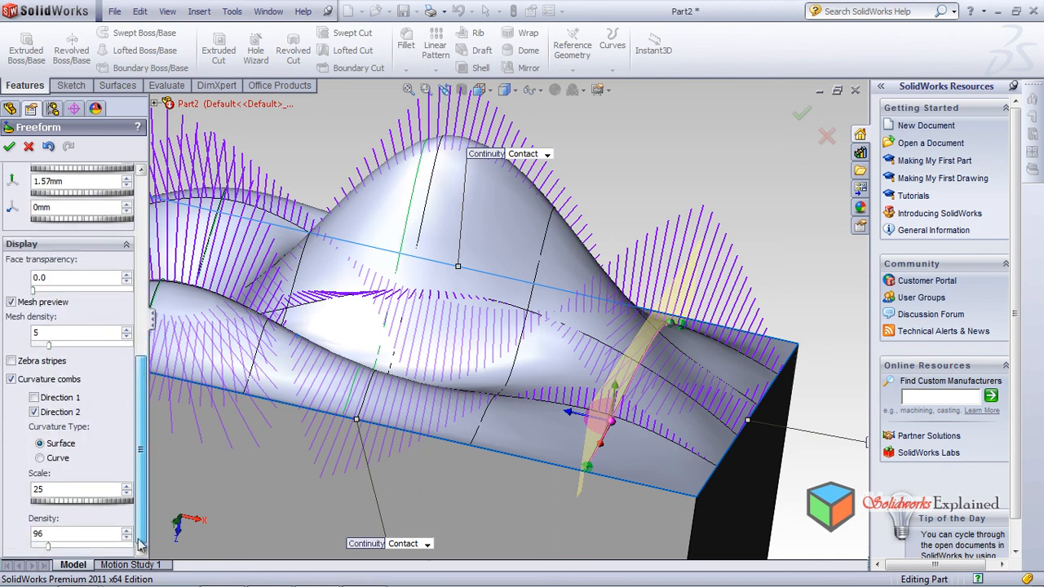
left_click(12, 380)
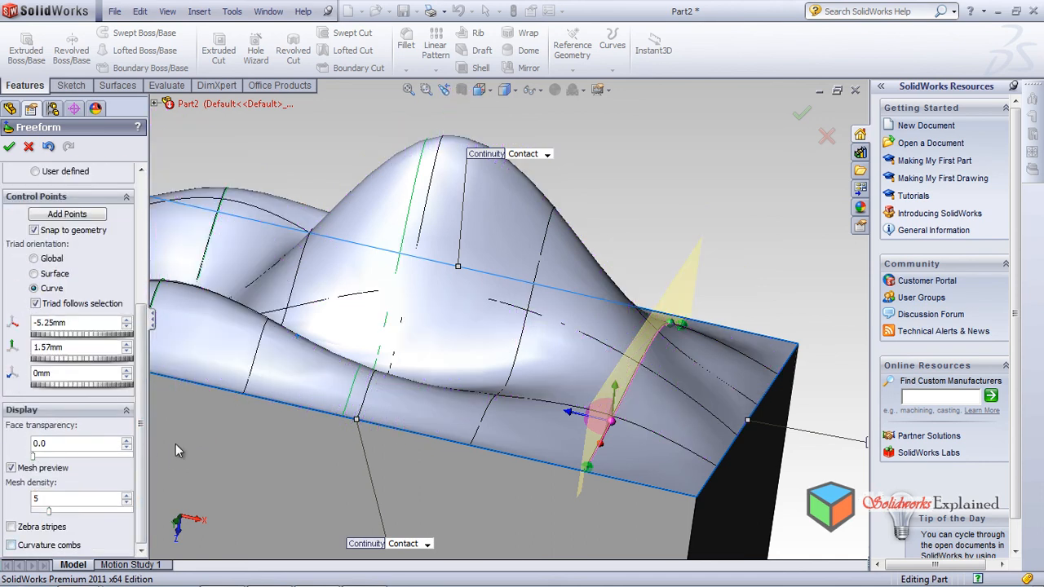
left_click(12, 528)
scroll(524, 366, "down", 1)
scroll(489, 337, "up", 5)
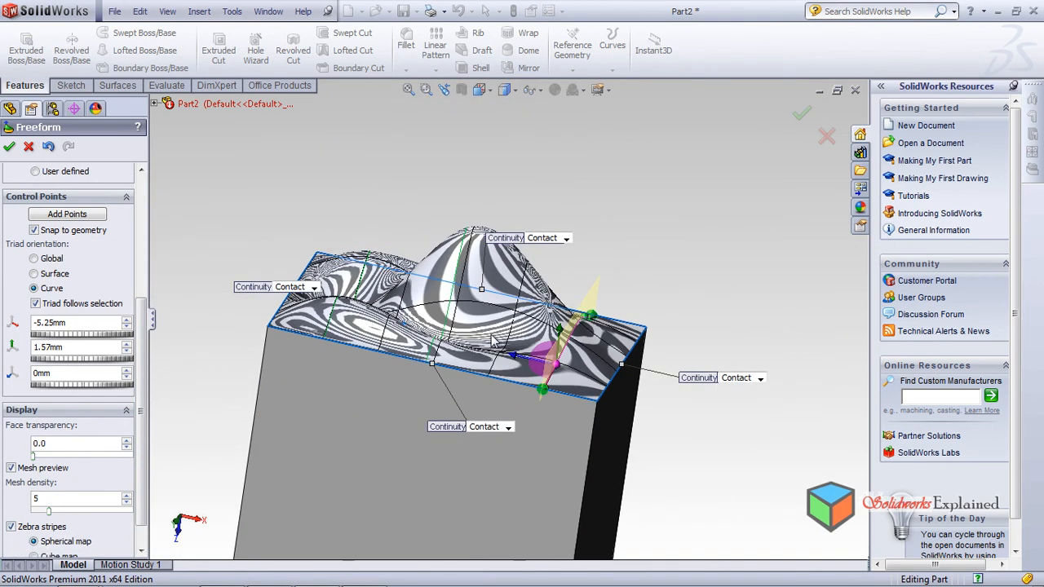
middle_click_drag(482, 316, 483, 389)
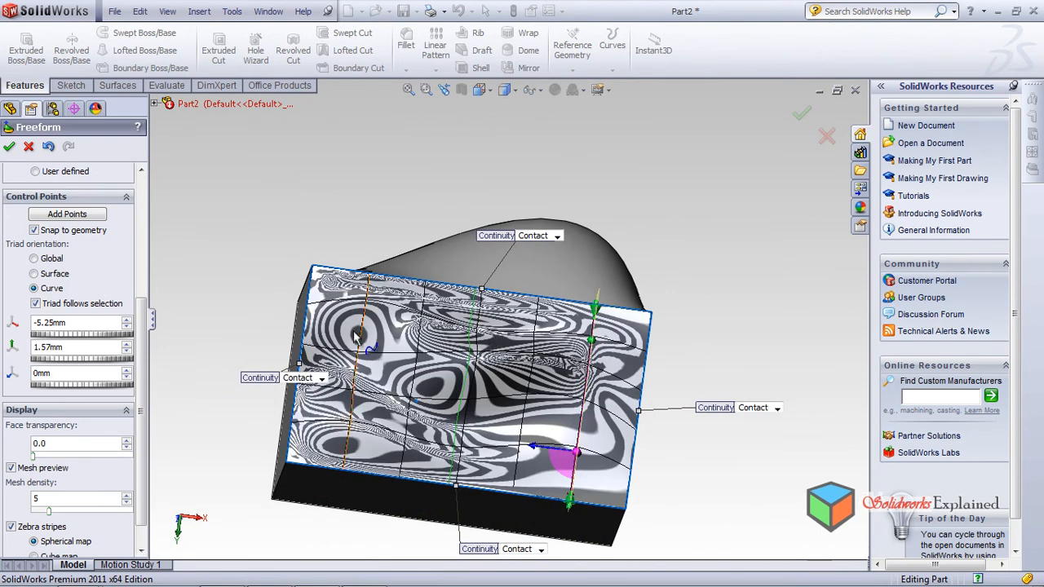
middle_click_drag(426, 450, 422, 330)
middle_click_drag(417, 441, 474, 394)
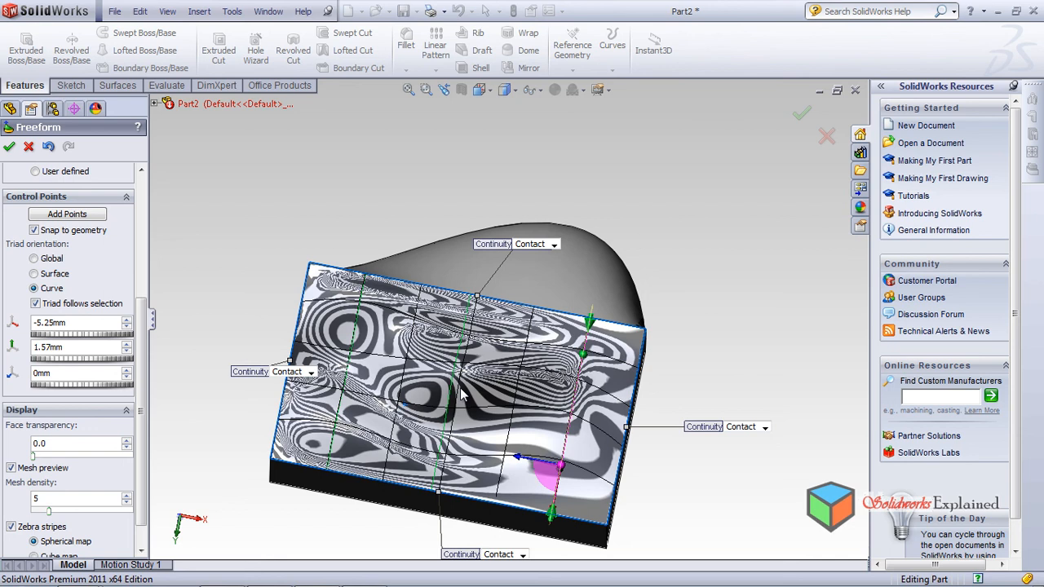
middle_click_drag(398, 416, 419, 359)
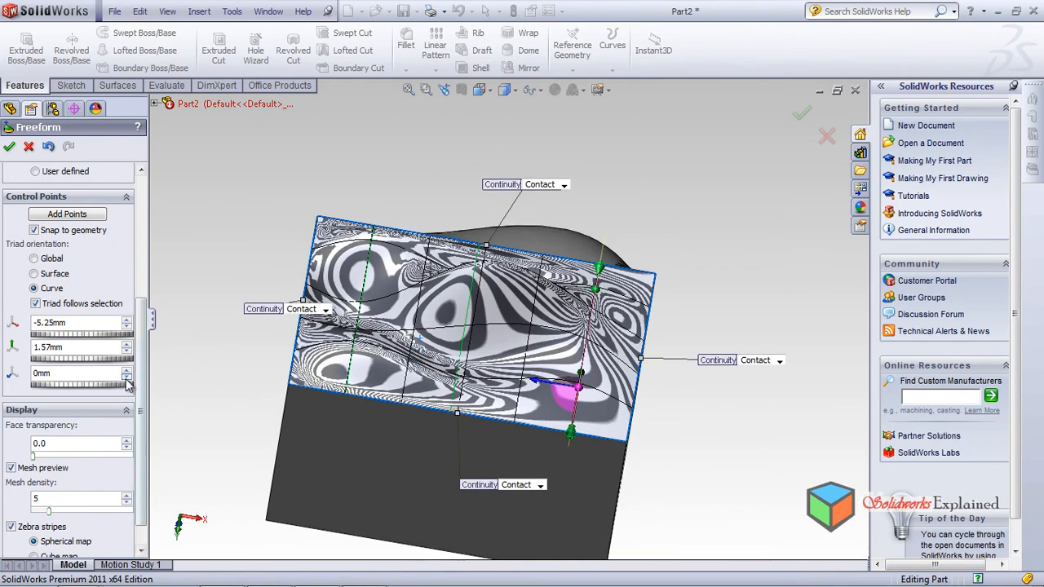
left_click_drag(144, 360, 144, 428)
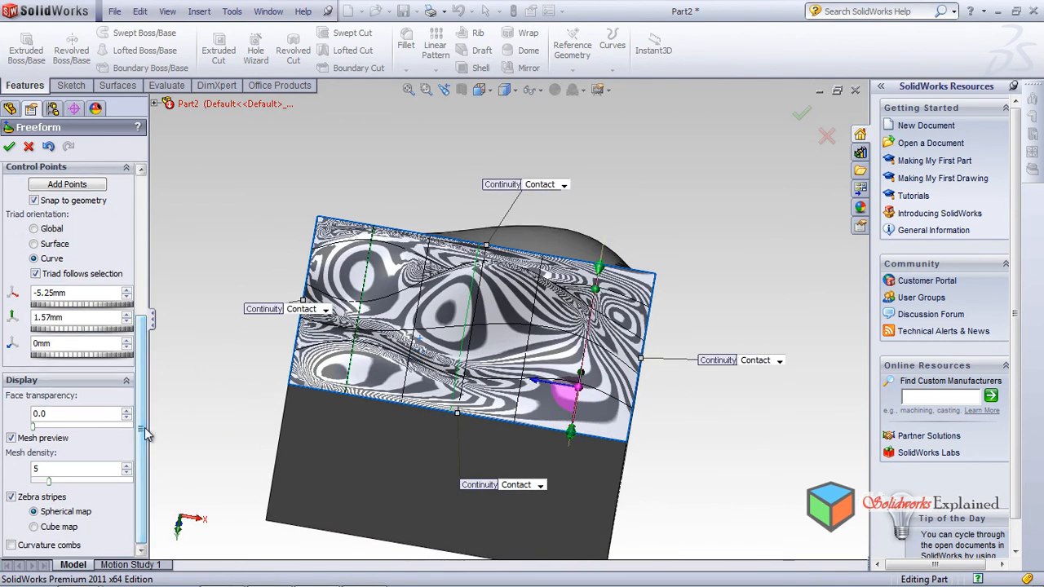
left_click(11, 497)
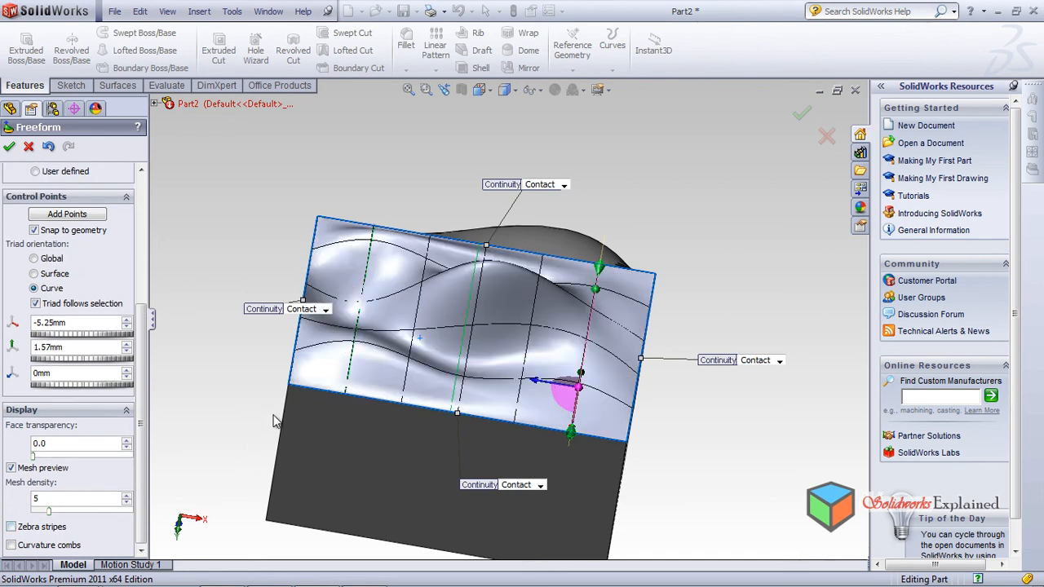
mouse_move(407, 380)
middle_mouse_down()
mouse_move(414, 354)
mouse_move(412, 385)
middle_mouse_up()
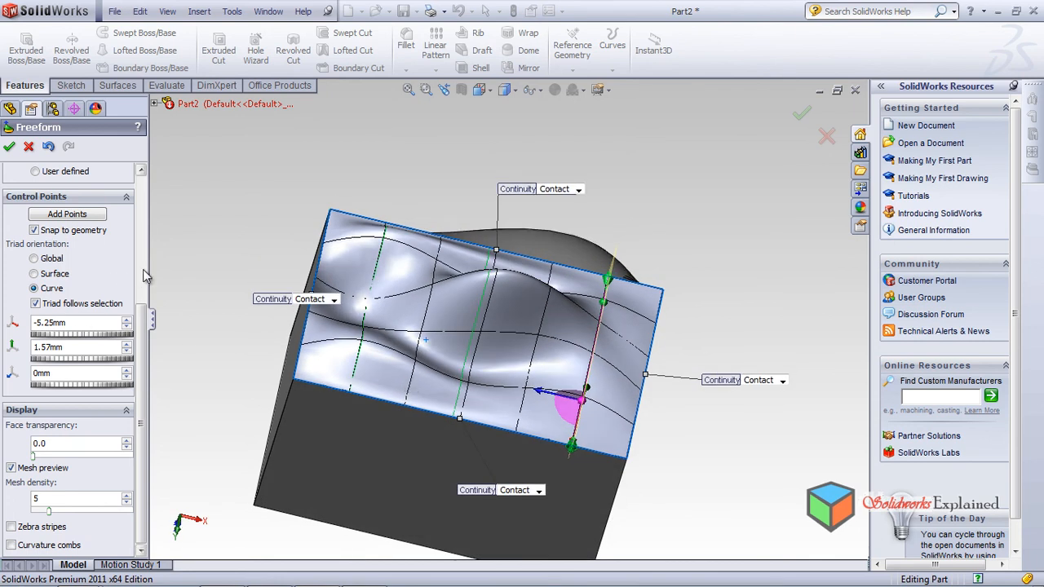
left_click_drag(143, 328, 181, 176)
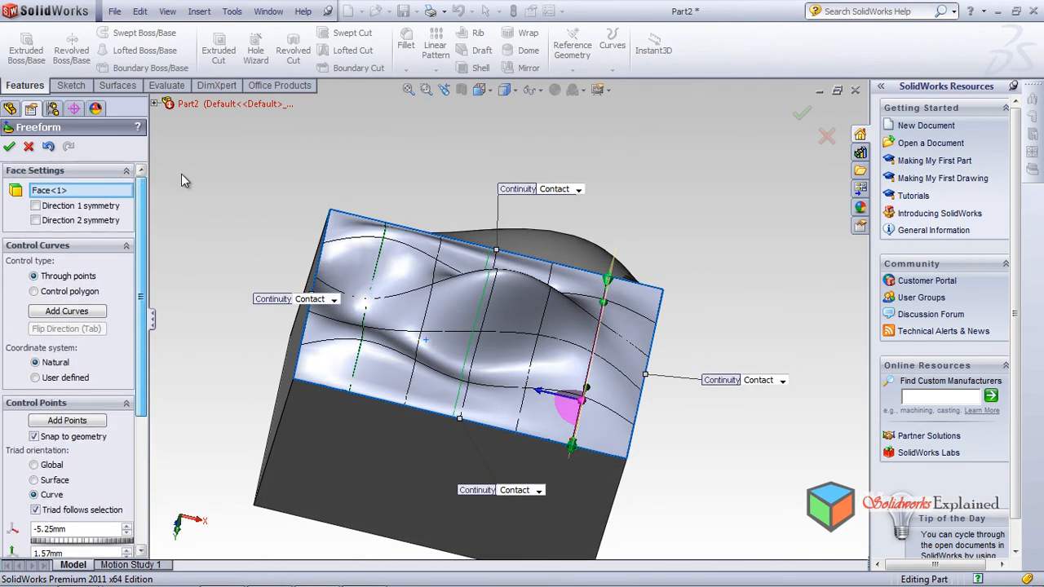
Step: Accept the Freeform edit as Freeform3, then orbit to review the wavy top and raised peak
left_click(10, 147)
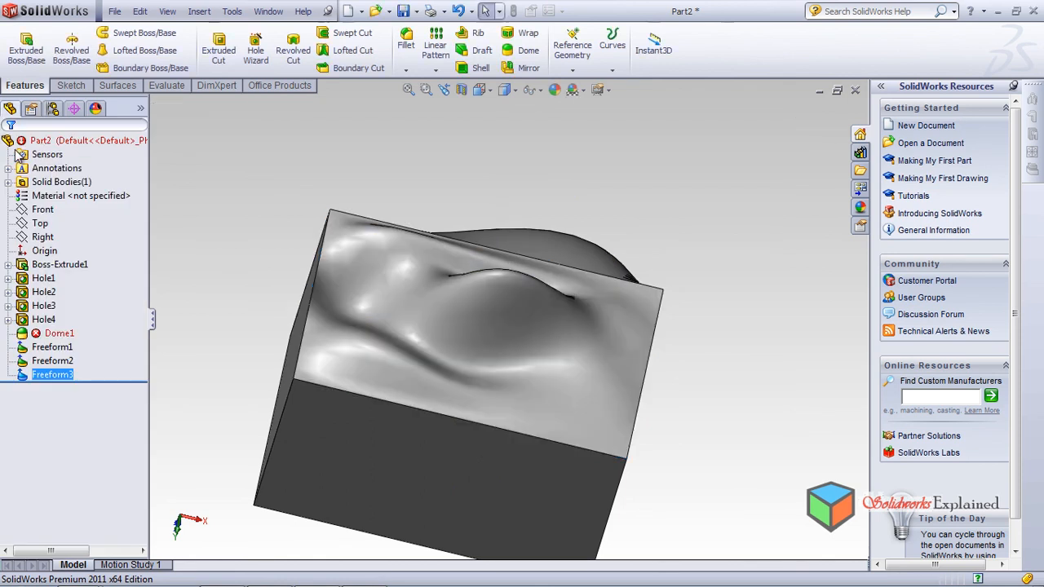
mouse_move(555, 322)
middle_mouse_down()
mouse_move(506, 566)
mouse_move(552, 213)
mouse_move(484, 209)
mouse_move(442, 354)
mouse_move(530, 221)
mouse_move(546, 154)
mouse_move(552, 203)
mouse_move(703, 303)
middle_mouse_up()
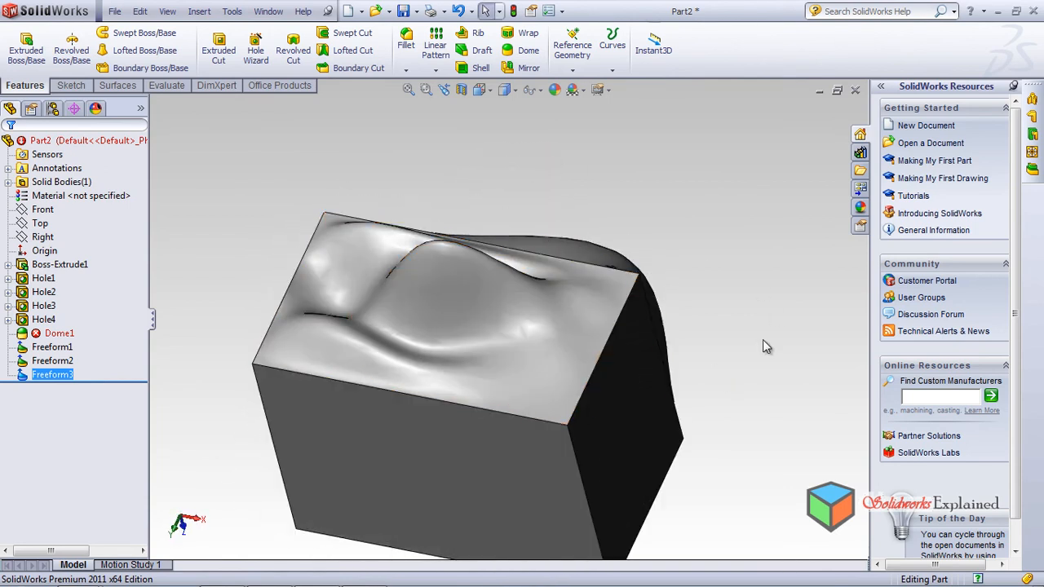
mouse_move(653, 367)
middle_mouse_down()
mouse_move(541, 387)
mouse_move(489, 443)
mouse_move(552, 403)
mouse_move(547, 217)
middle_mouse_up()
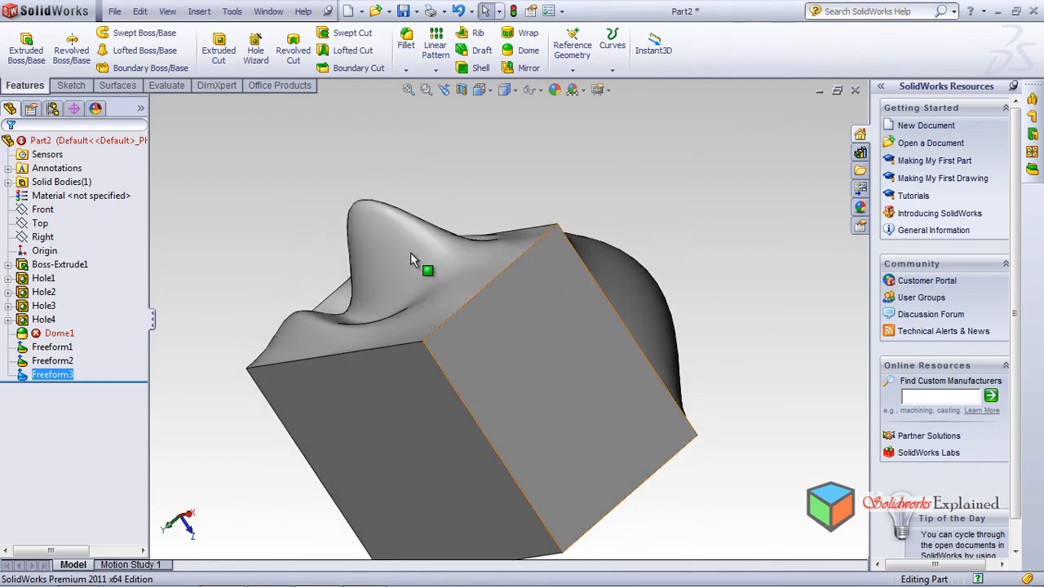
mouse_move(684, 251)
middle_mouse_down()
mouse_move(666, 357)
mouse_move(578, 494)
mouse_move(629, 366)
mouse_move(755, 177)
mouse_move(844, 314)
mouse_move(762, 367)
mouse_move(638, 511)
mouse_move(715, 529)
middle_mouse_up()
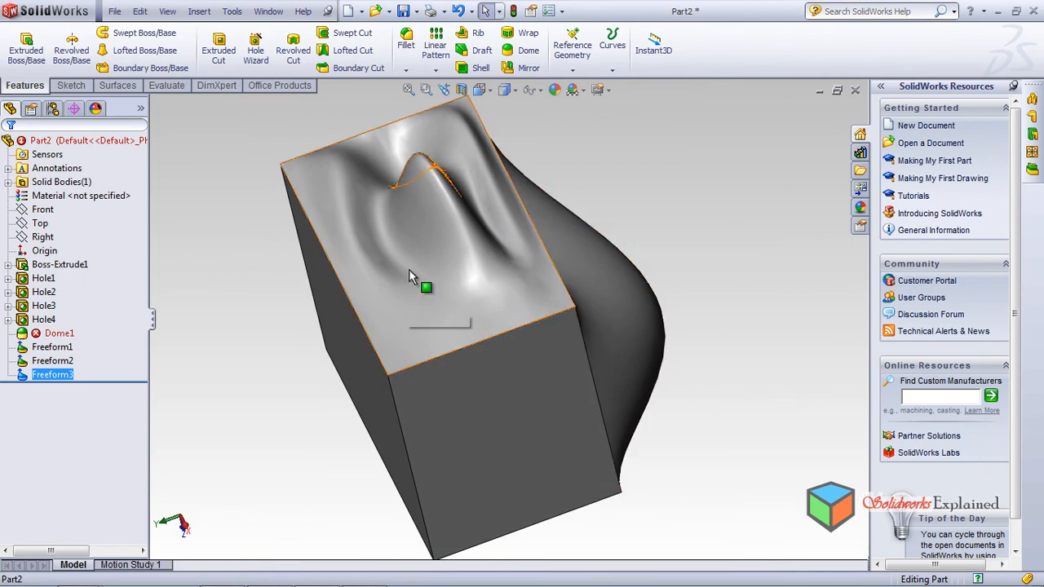
mouse_move(478, 256)
middle_mouse_down()
mouse_move(460, 204)
mouse_move(453, 255)
mouse_move(411, 208)
middle_mouse_up()
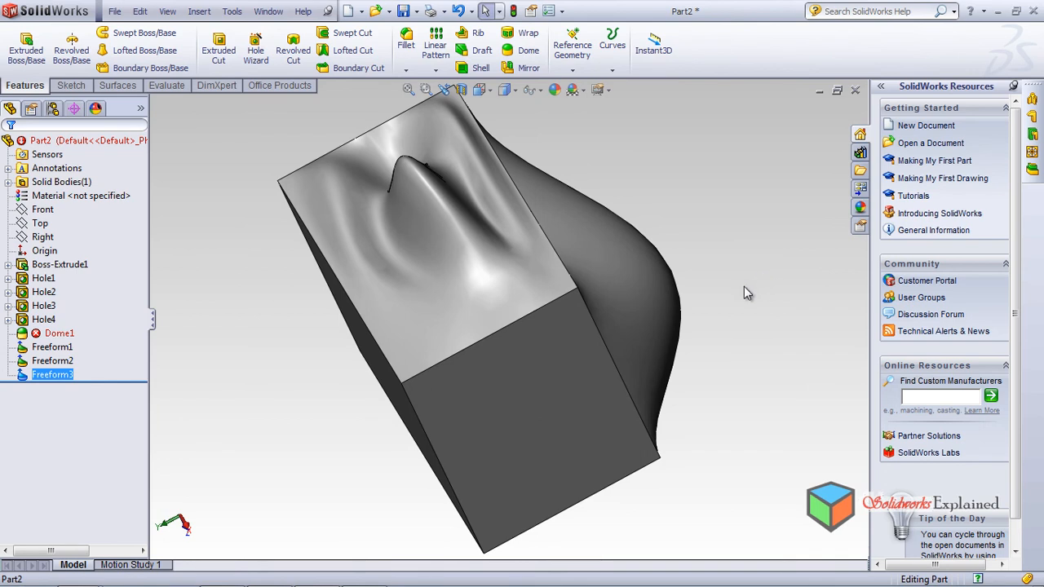
middle_click_drag(466, 204, 502, 281)
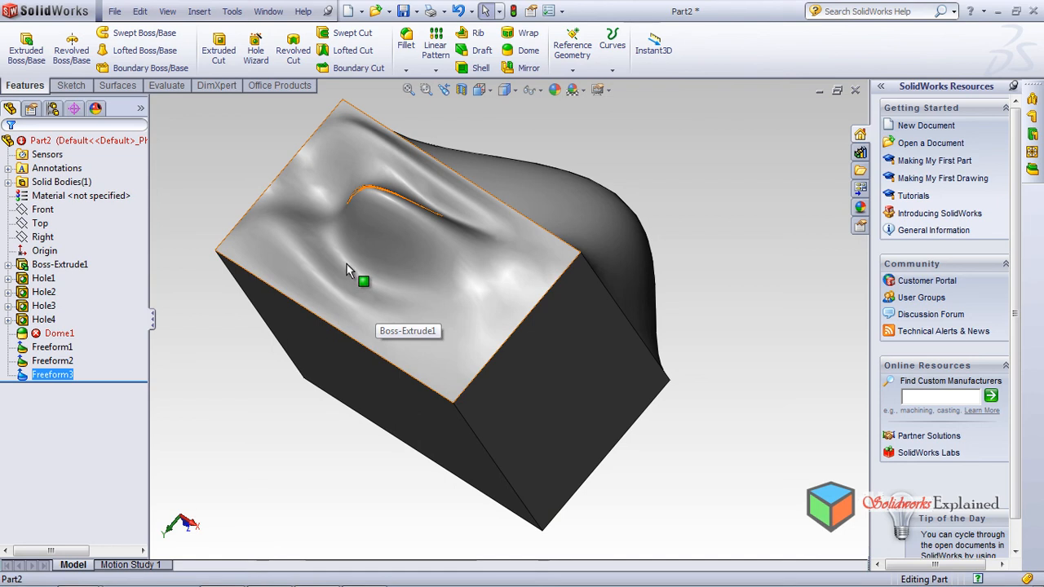
middle_click_drag(354, 254, 331, 205)
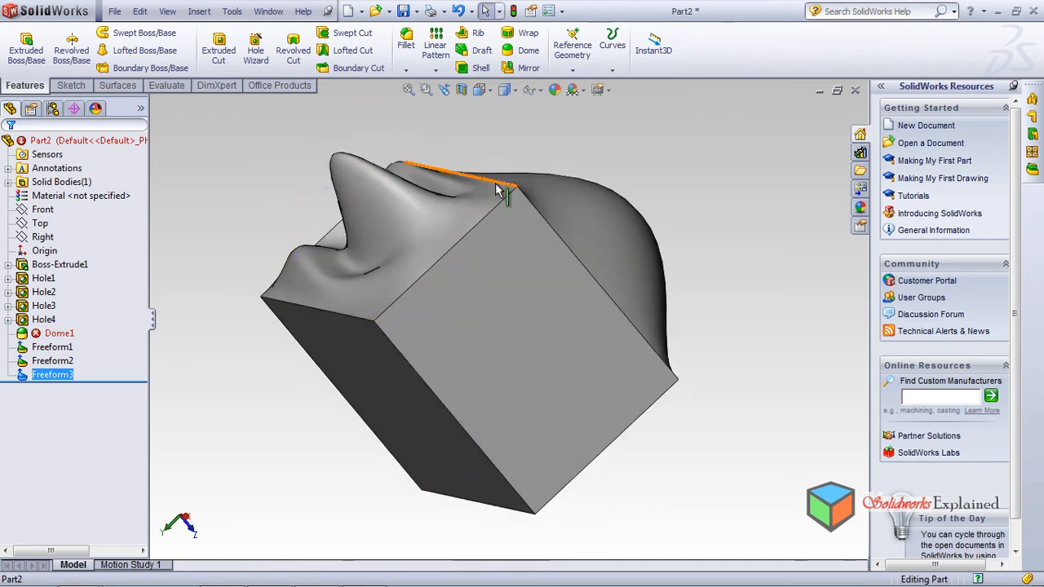
Step: Select the block's flat square side face after orbiting it into view
left_click(206, 13)
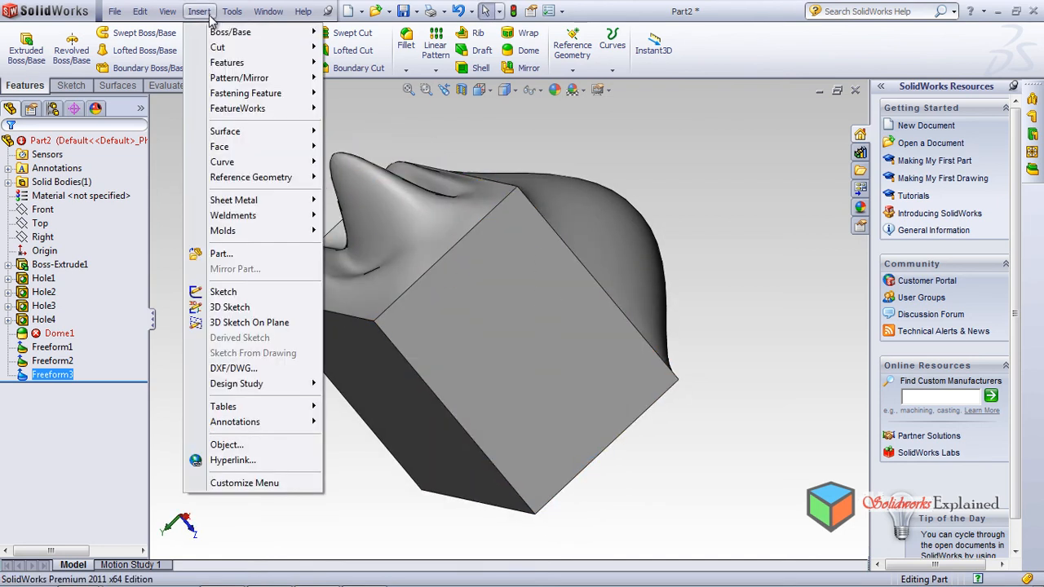
mouse_move(236, 63)
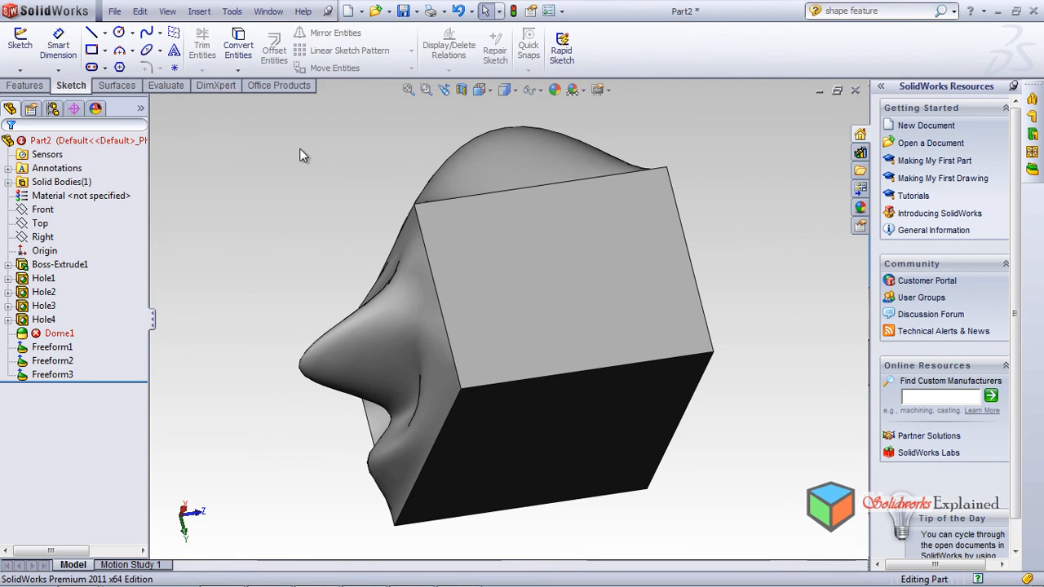
mouse_move(400, 196)
middle_mouse_down()
mouse_move(288, 271)
mouse_move(305, 354)
mouse_move(323, 243)
mouse_move(357, 226)
mouse_move(265, 161)
middle_mouse_up()
left_click(199, 12)
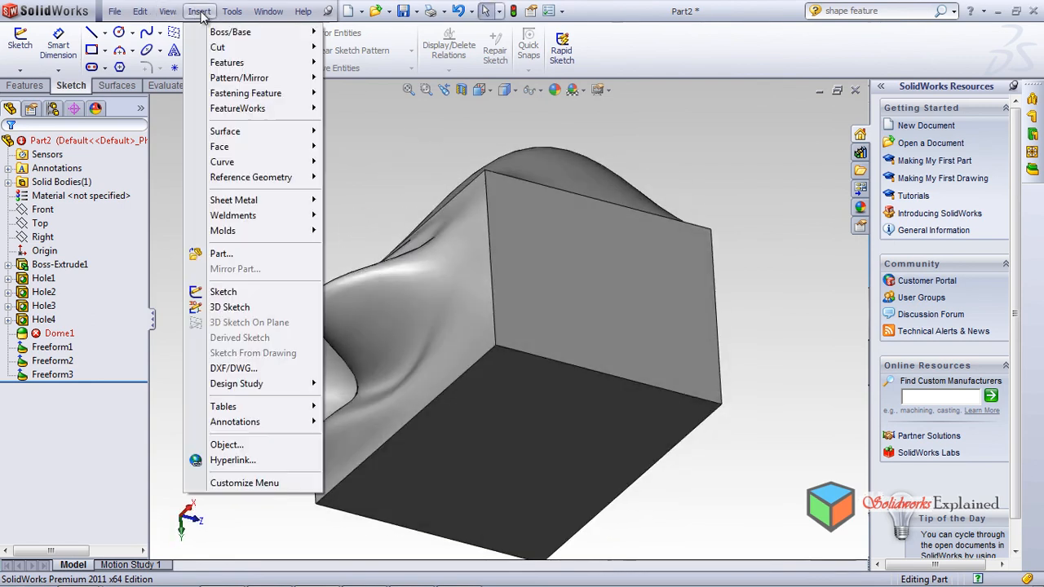
mouse_move(218, 52)
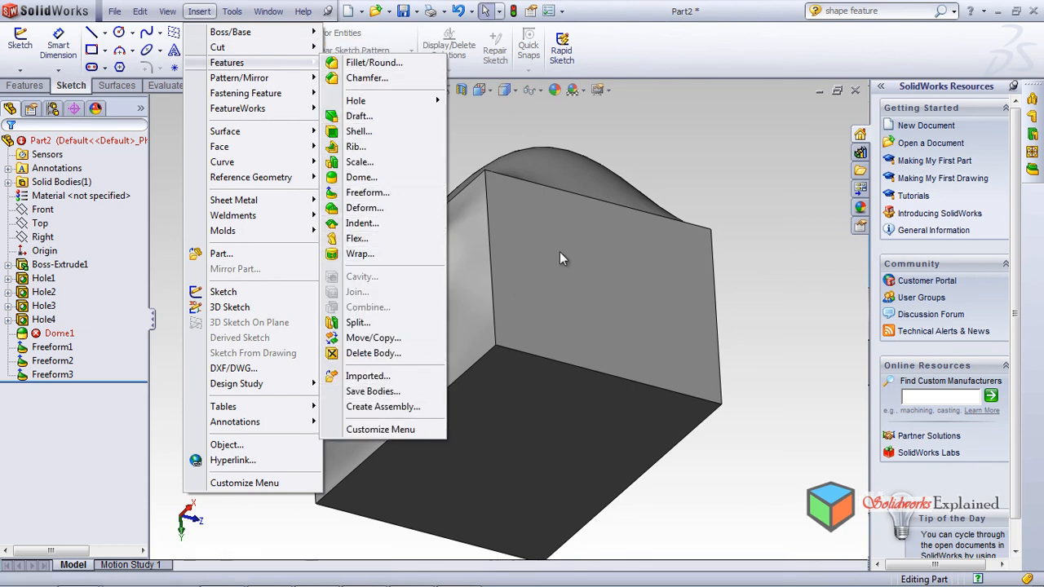
left_click(763, 174)
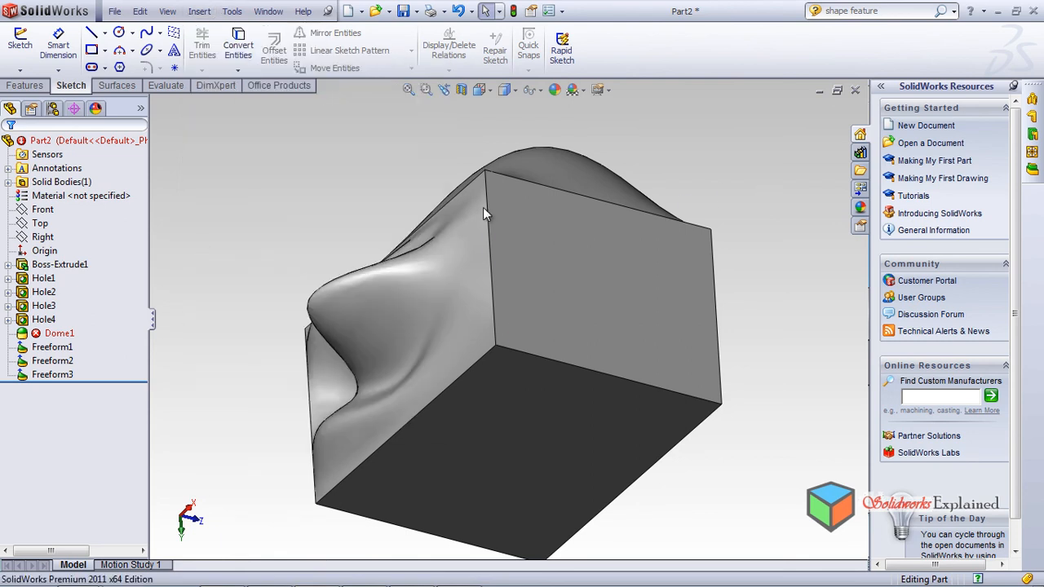
left_click(606, 288)
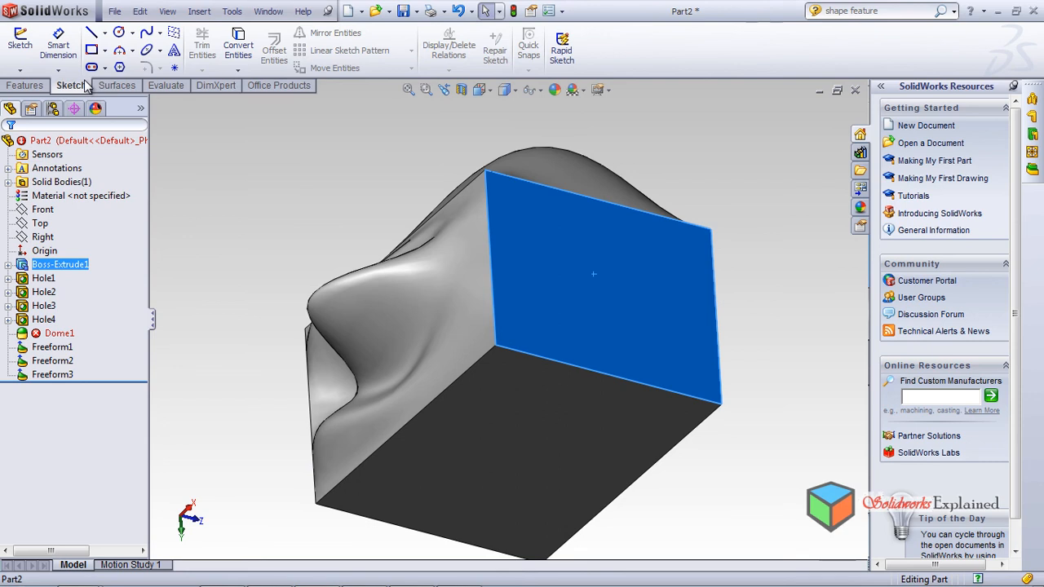
Step: Create Plane2 offset 10.00mm from the side face and select it in the feature tree
left_click(37, 86)
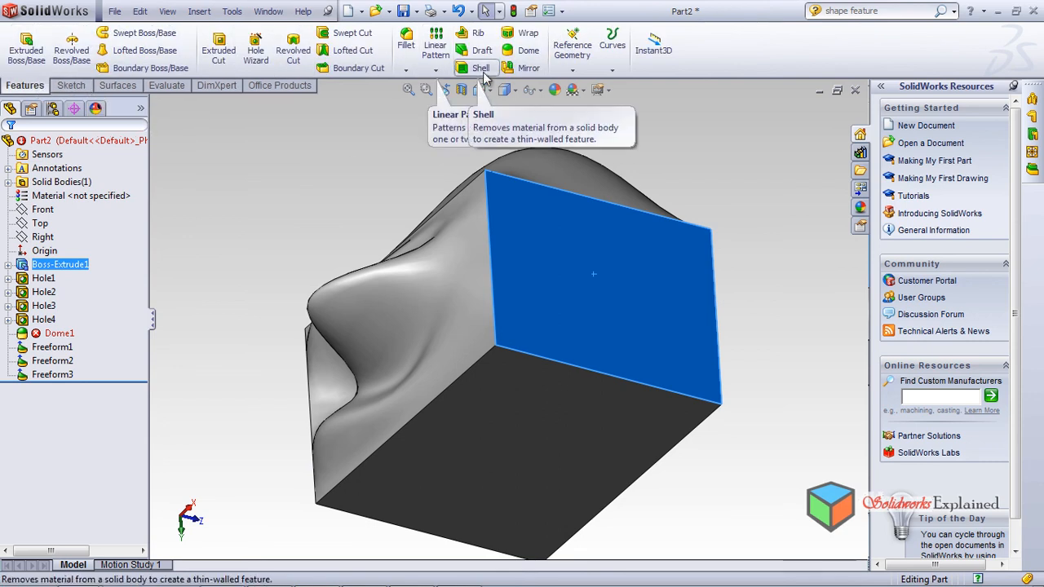
left_click(573, 51)
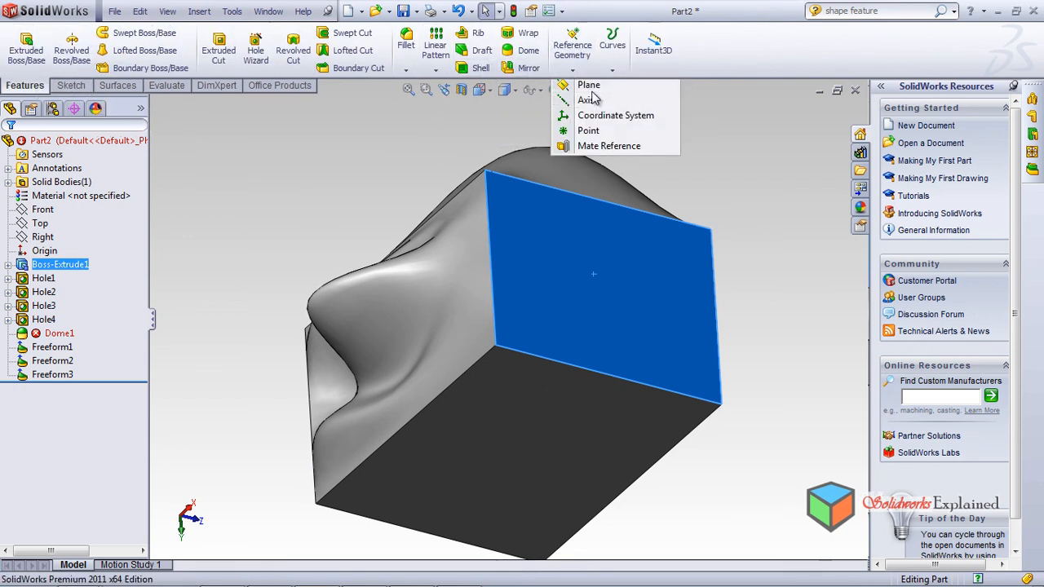
left_click(588, 85)
middle_click_drag(255, 169, 231, 258)
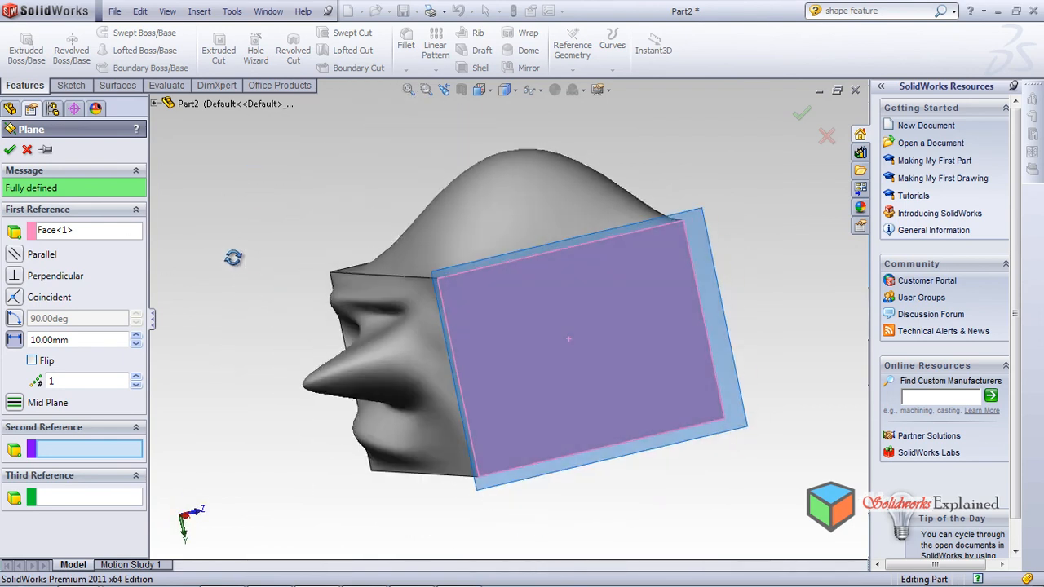
left_click(10, 152)
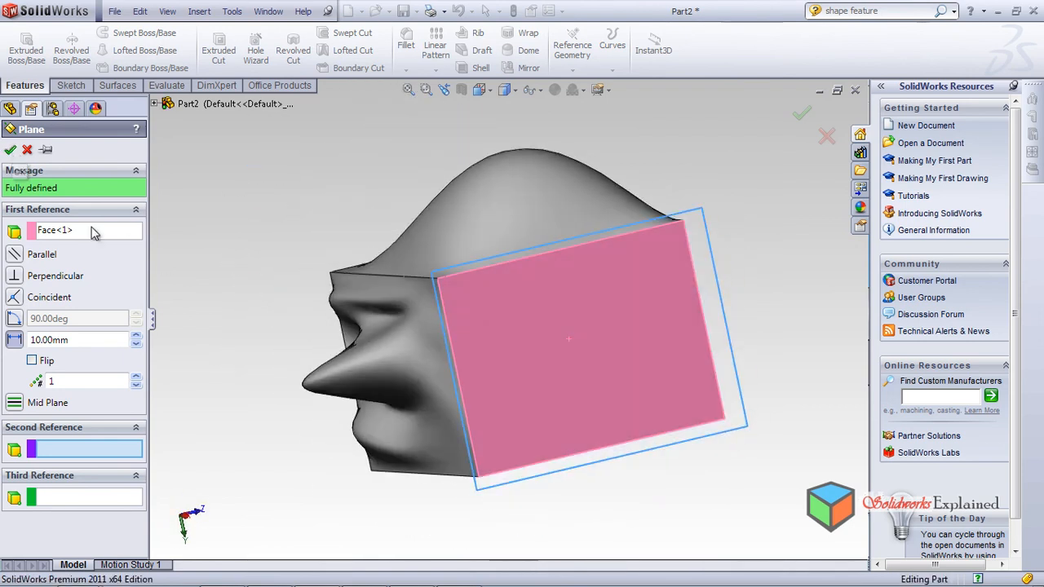
left_click(595, 359)
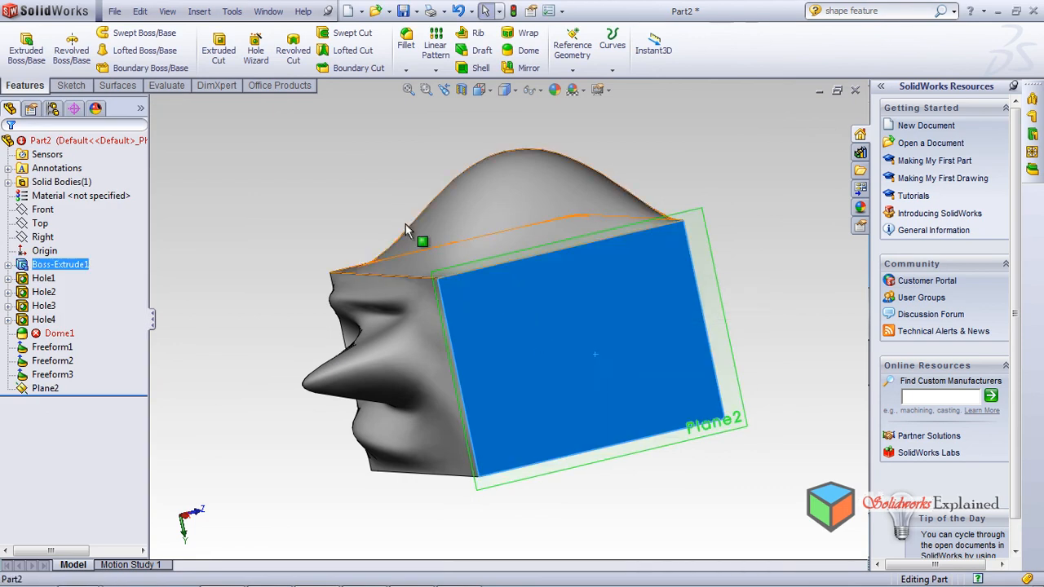
left_click(267, 177)
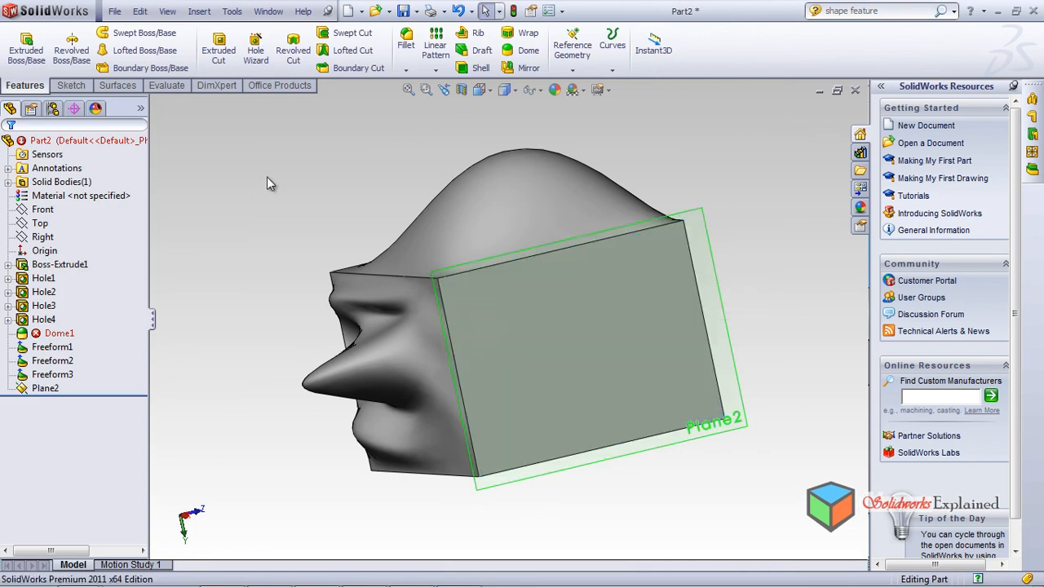
left_click(53, 391)
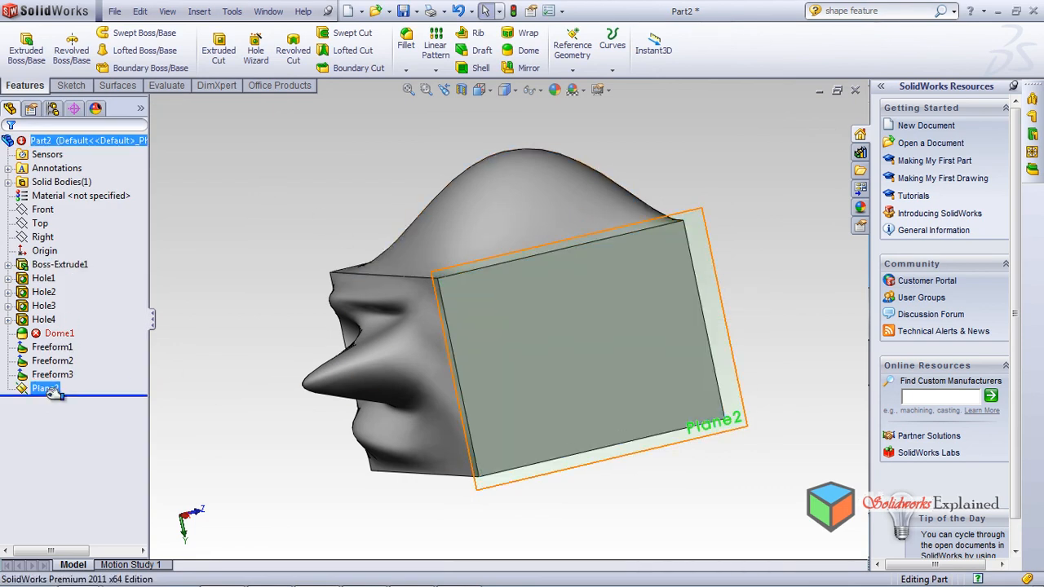
Step: Draw a circle on Plane2 over the block's side face
left_click(65, 85)
left_click(118, 31)
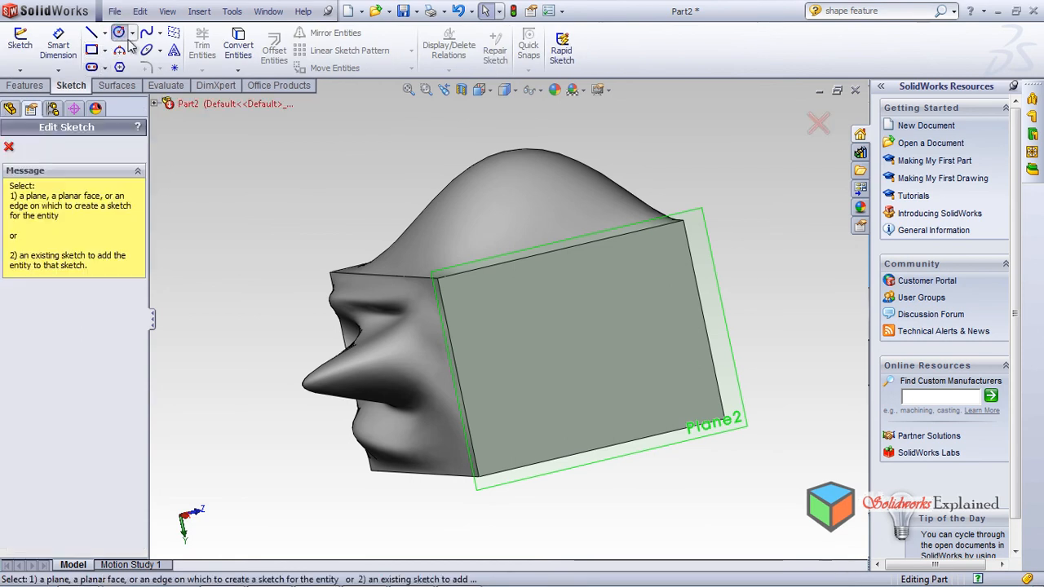
left_click(562, 318)
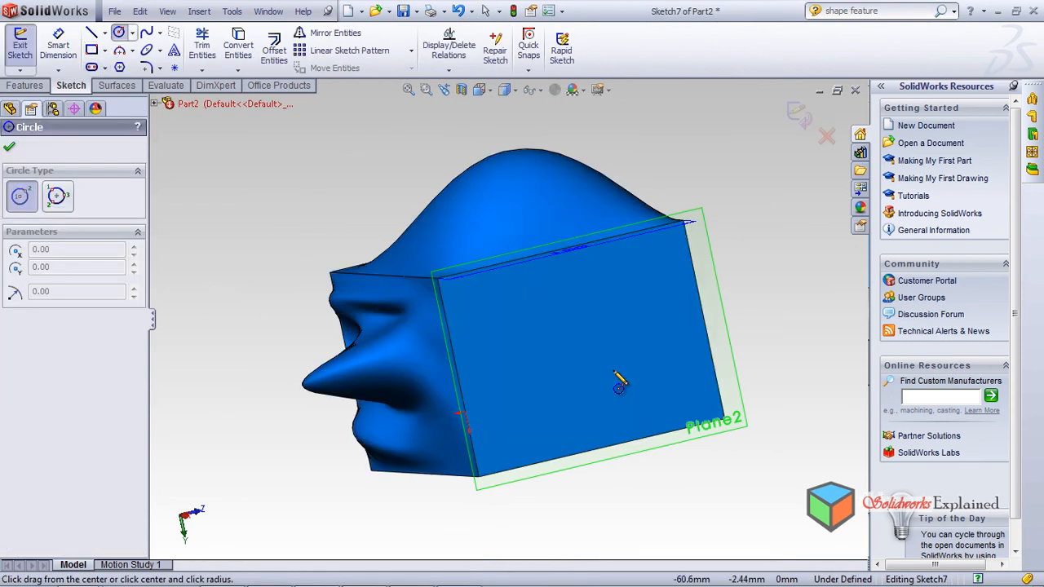
left_click(581, 323)
left_click(602, 359)
mouse_move(592, 502)
middle_mouse_down()
mouse_move(525, 280)
mouse_move(553, 482)
mouse_move(604, 522)
mouse_move(648, 532)
mouse_move(655, 548)
mouse_move(612, 551)
mouse_move(515, 419)
mouse_move(492, 284)
mouse_move(552, 509)
mouse_move(545, 500)
middle_mouse_up()
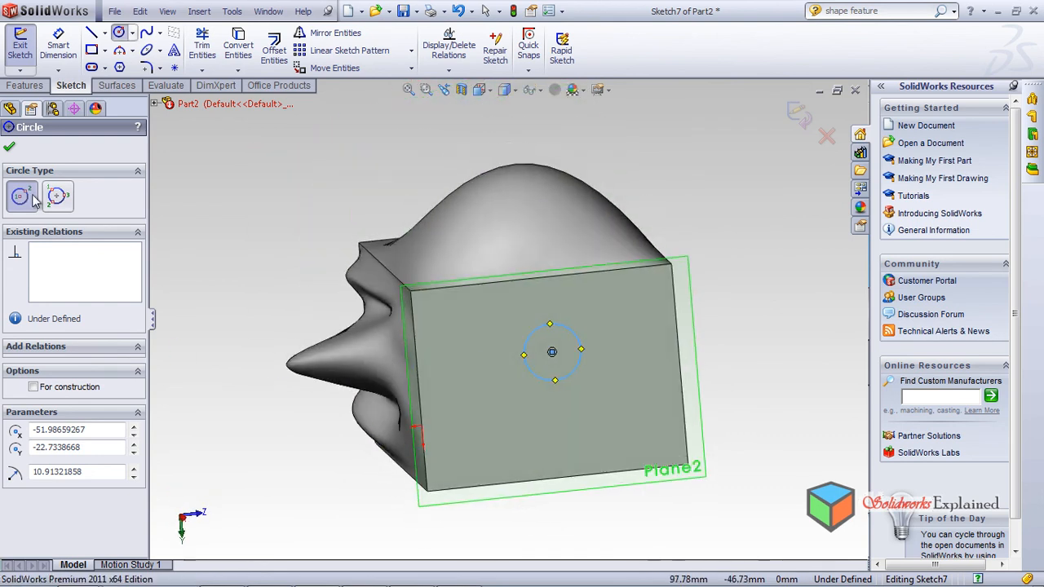
left_click(10, 148)
Step: Select Plane2 and the side face, orbiting to check the circle's position on the face
left_click(76, 385)
middle_click_drag(196, 392, 253, 278)
left_click(590, 321)
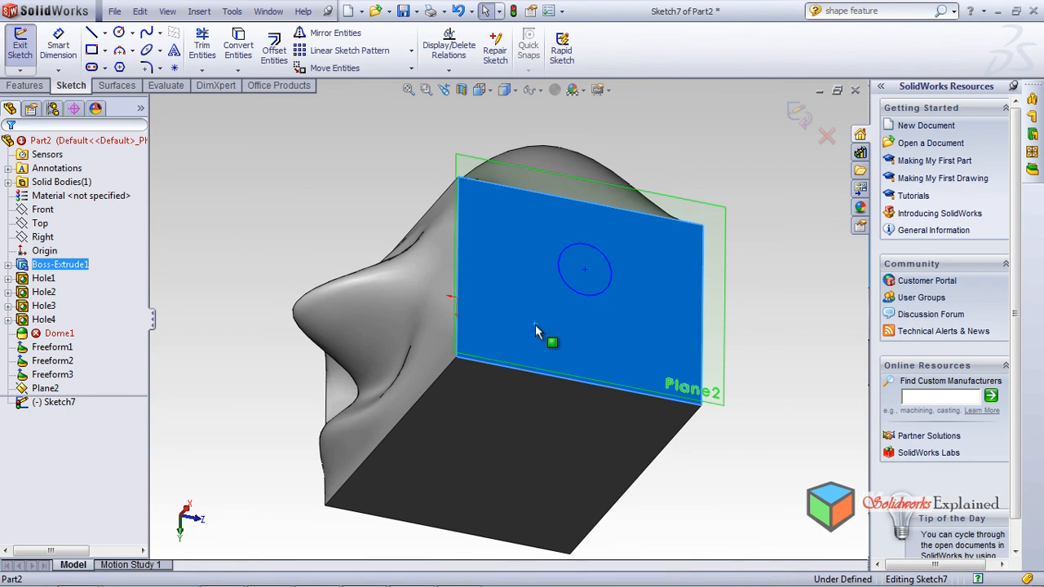
middle_click_drag(535, 325, 628, 328)
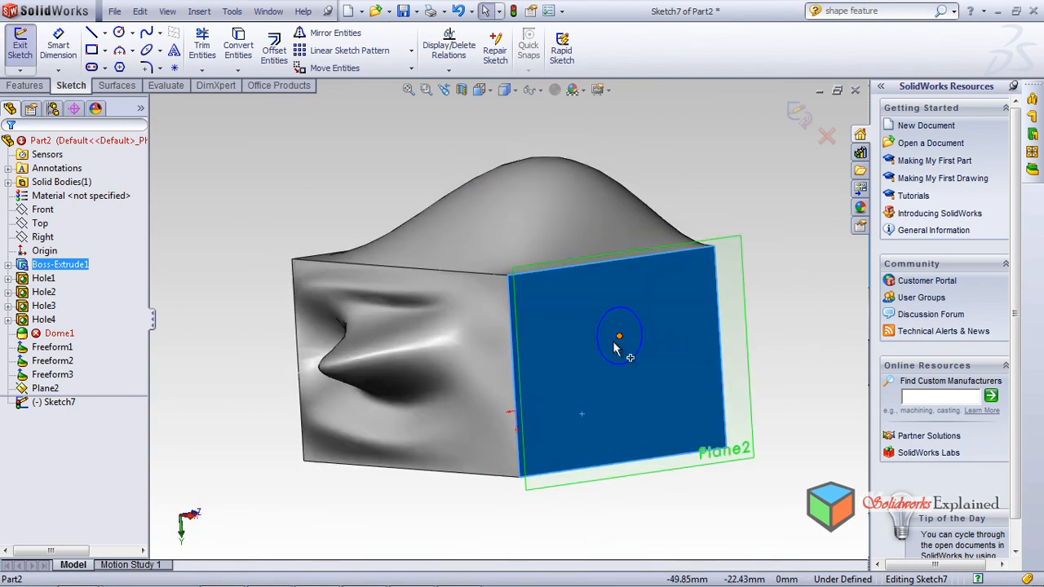
scroll(659, 376, "down", 2)
middle_click_drag(592, 403, 578, 347)
scroll(579, 328, "down", 2)
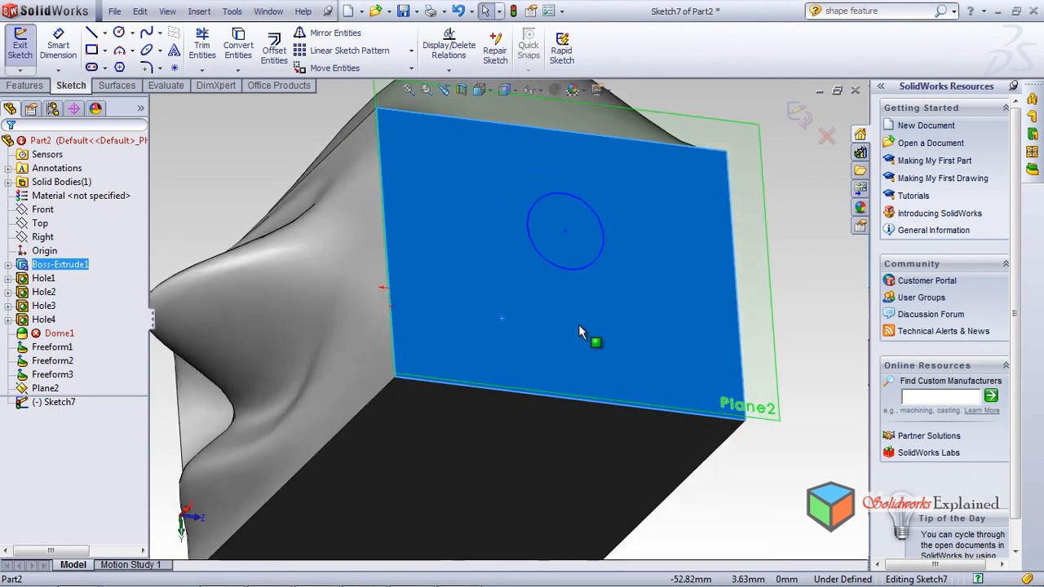
mouse_move(517, 389)
middle_mouse_down()
mouse_move(510, 400)
mouse_move(502, 383)
middle_mouse_up()
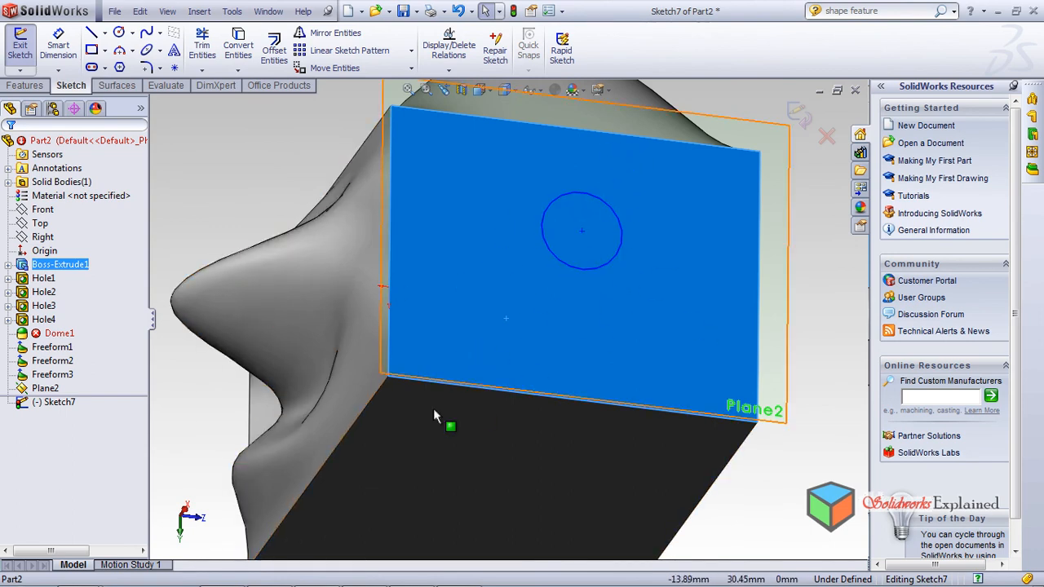
middle_click_drag(471, 331, 468, 197)
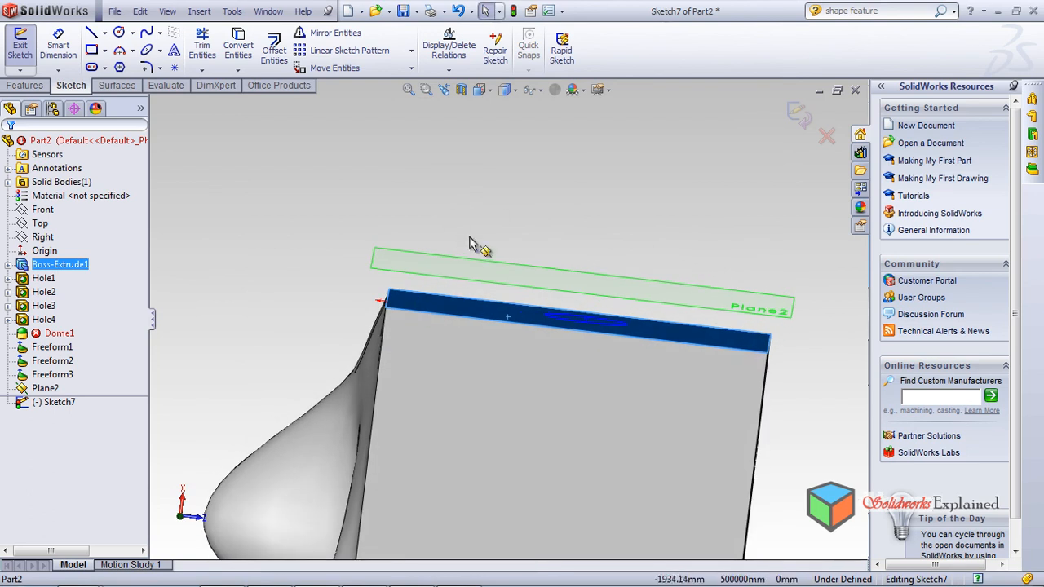
mouse_move(498, 309)
middle_mouse_down()
mouse_move(501, 391)
mouse_move(589, 445)
middle_mouse_up()
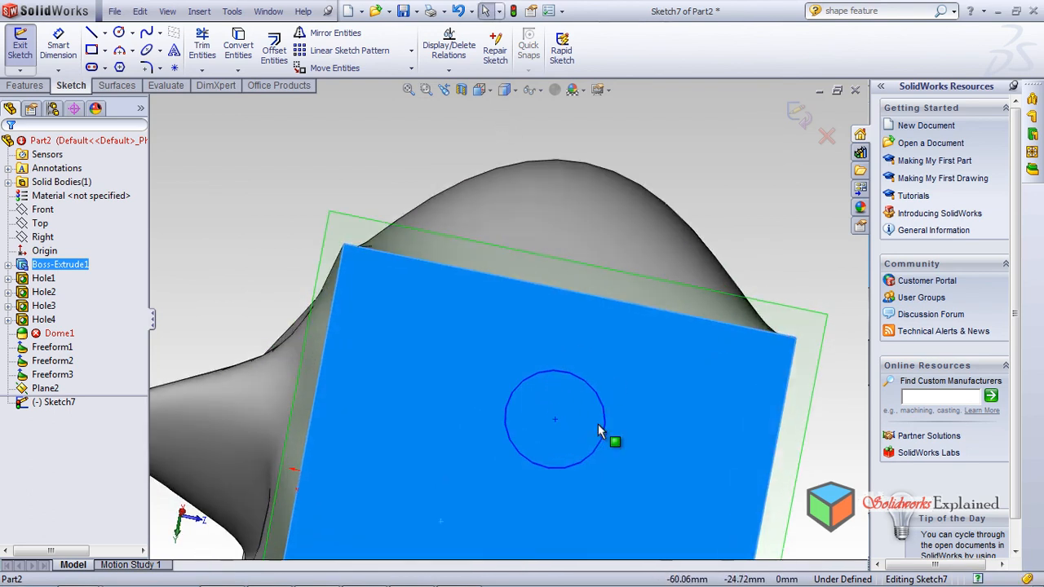
scroll(598, 425, "up", 3)
scroll(586, 416, "up", 1)
scroll(585, 417, "down", 2)
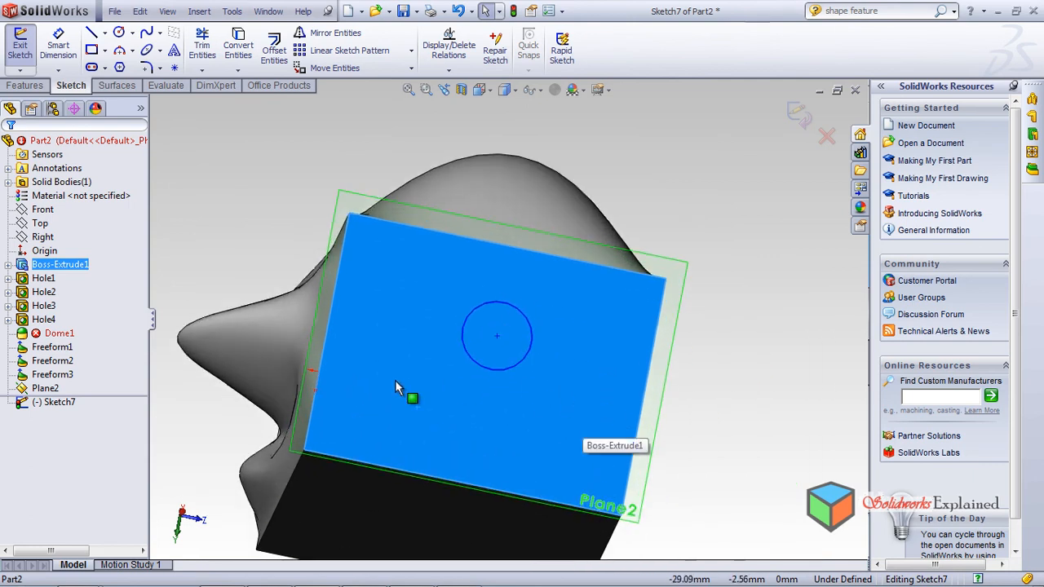
mouse_move(466, 267)
middle_mouse_down()
mouse_move(466, 489)
mouse_move(457, 235)
middle_mouse_up()
mouse_move(453, 189)
middle_mouse_down()
mouse_move(457, 122)
mouse_move(469, 349)
middle_mouse_up()
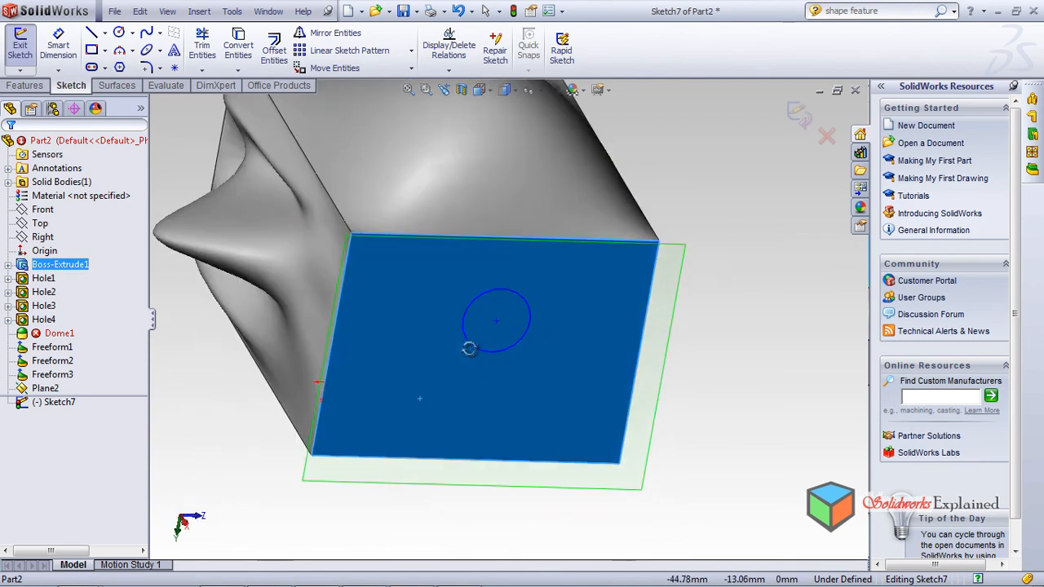
Step: Exit Sketch7 and dismiss the rebuild error report
left_click(199, 11)
mouse_move(255, 121)
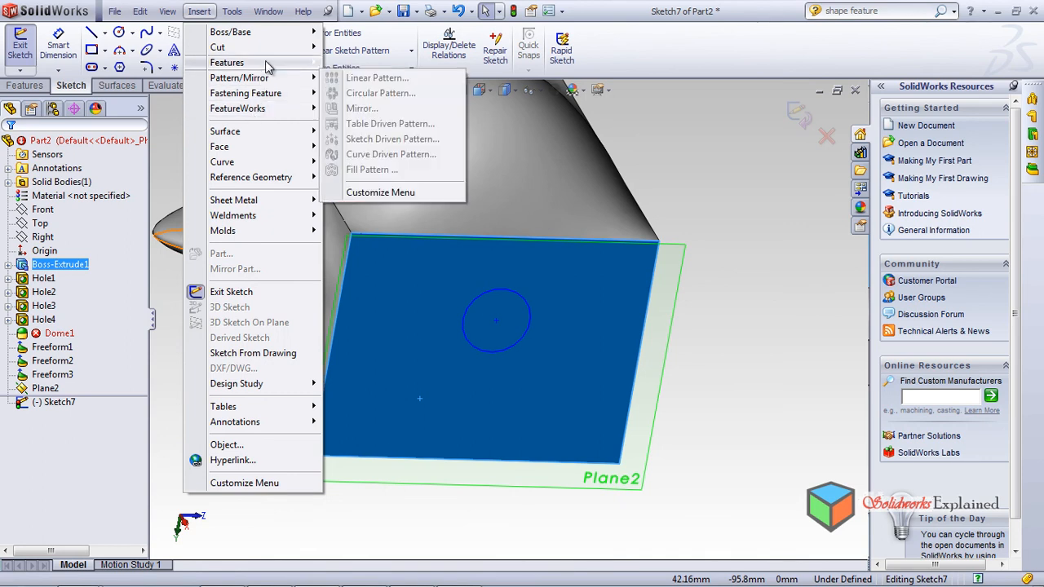
mouse_move(293, 65)
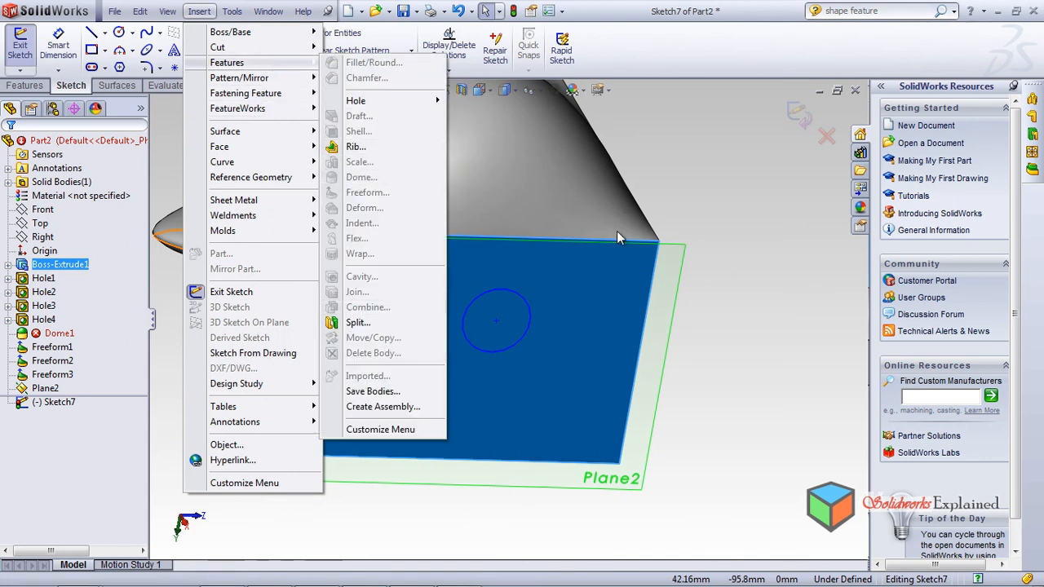
left_click(785, 129)
left_click(796, 115)
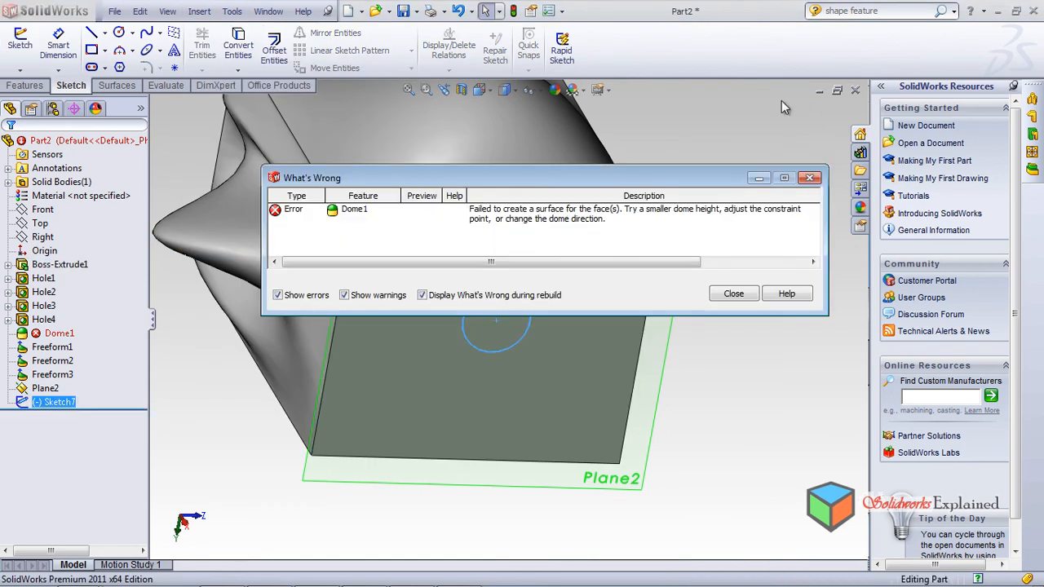
left_click(821, 185)
Step: Start a Dome feature from the Insert > Features menu
left_click(199, 10)
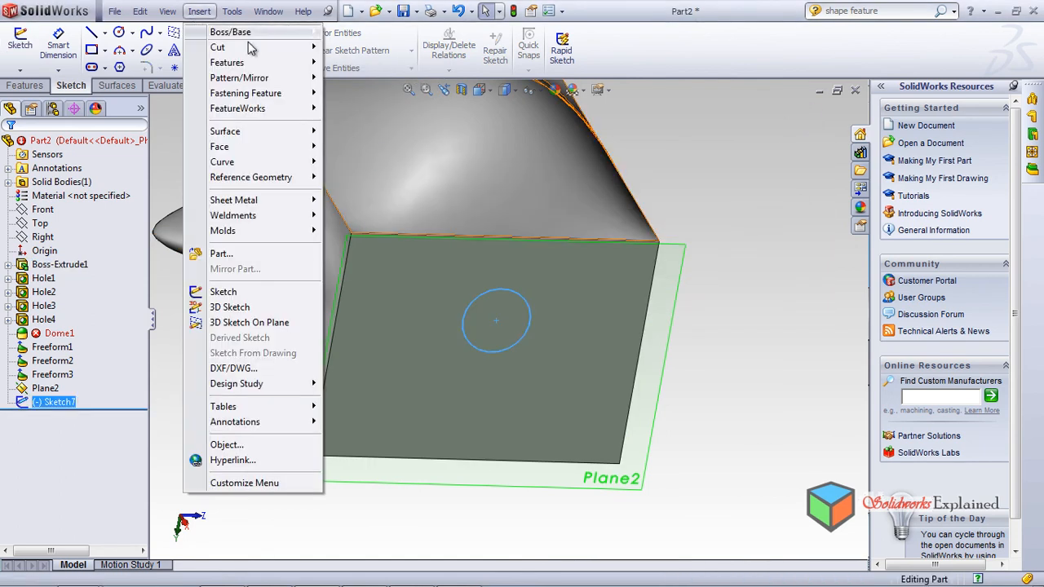
mouse_move(262, 70)
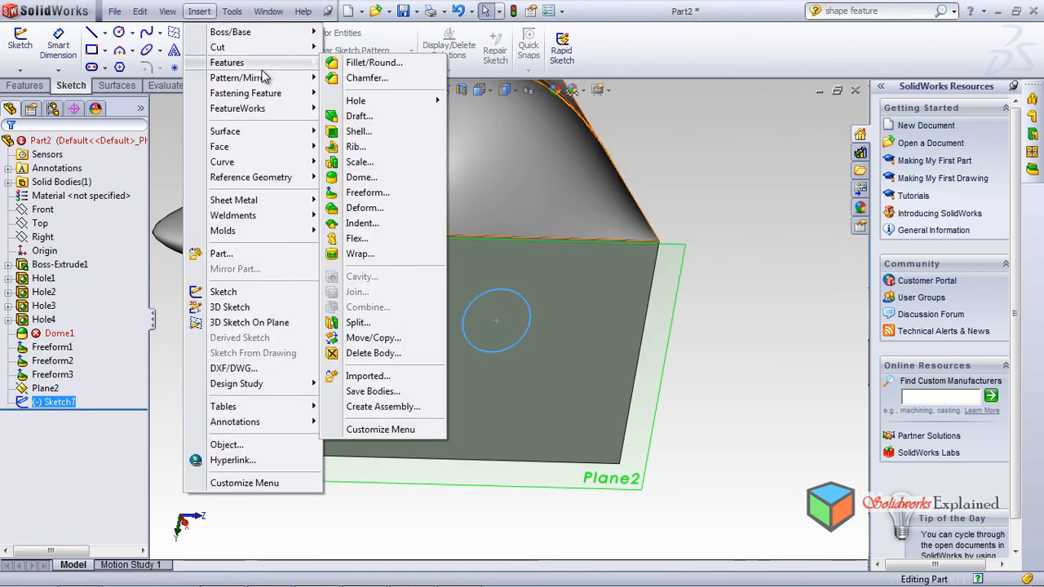
left_click(391, 178)
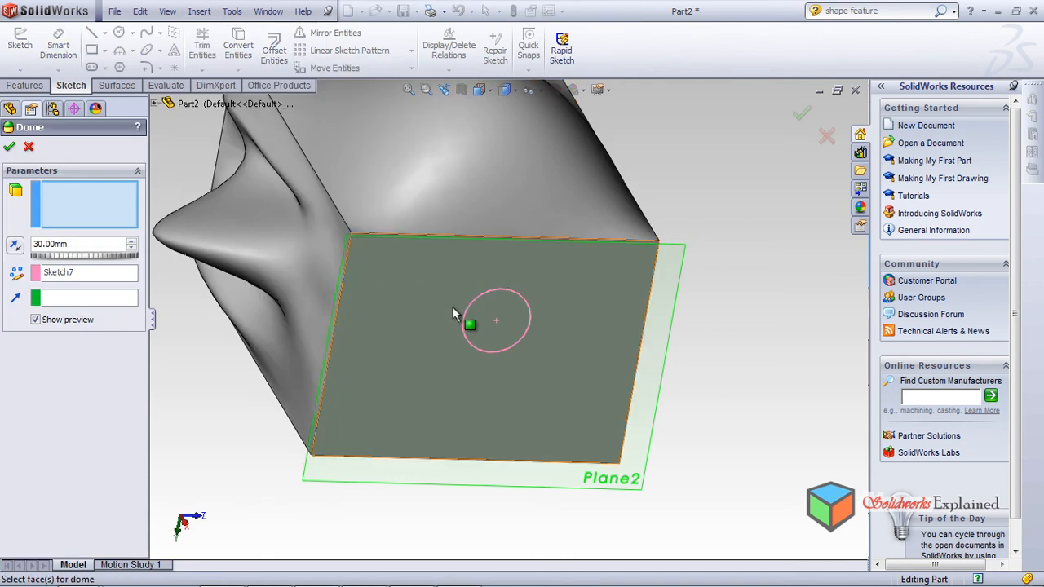
Step: Replace Sketch7 with the flat side face as the dome target and accept the 30.00mm Dome2
left_click(468, 317)
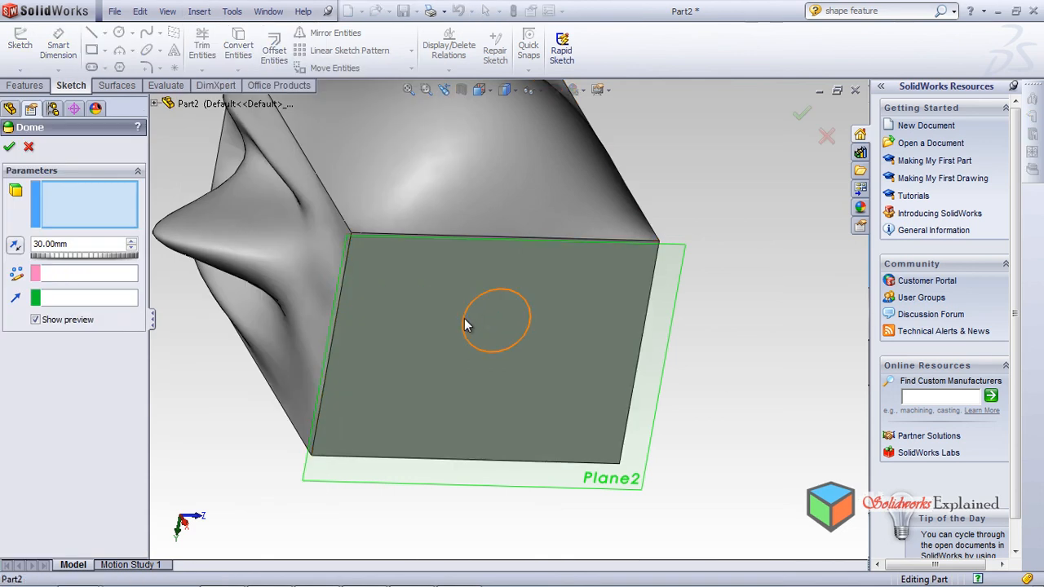
mouse_move(447, 394)
middle_mouse_down()
mouse_move(435, 226)
mouse_move(466, 326)
middle_mouse_up()
left_click(466, 335)
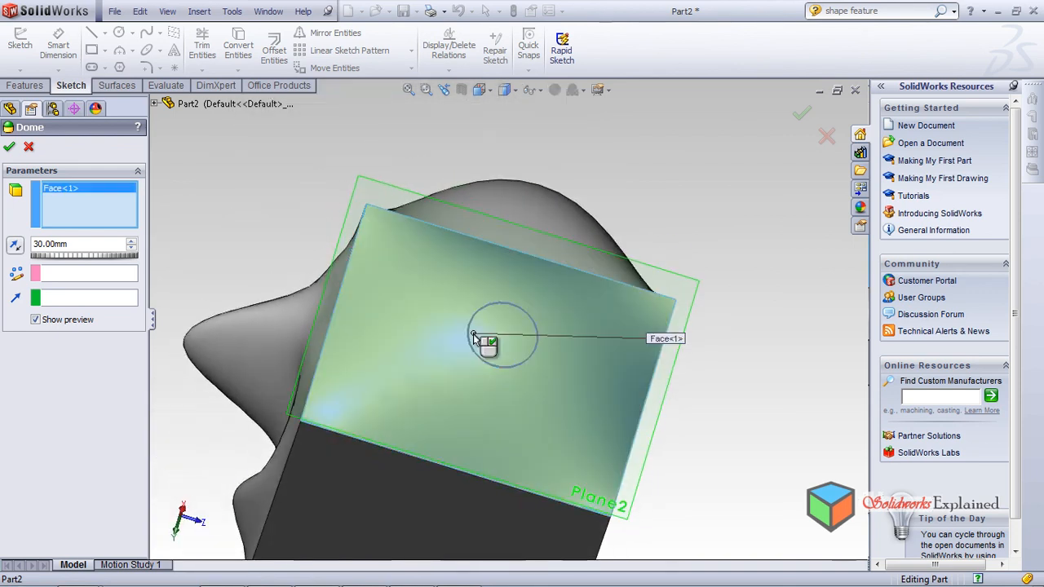
mouse_move(487, 455)
middle_mouse_down()
mouse_move(469, 343)
mouse_move(487, 180)
mouse_move(473, 287)
middle_mouse_up()
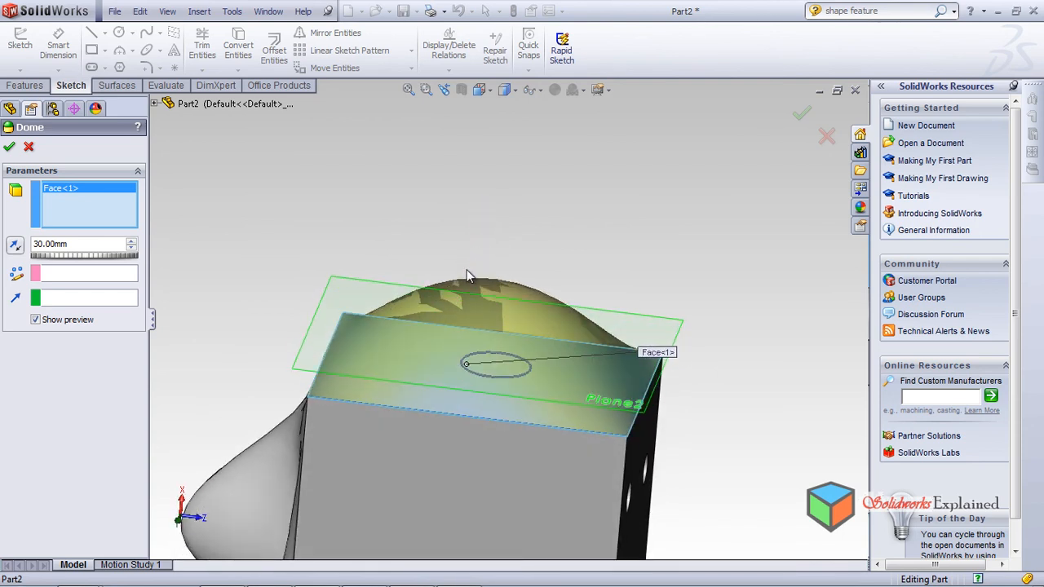
left_click(9, 147)
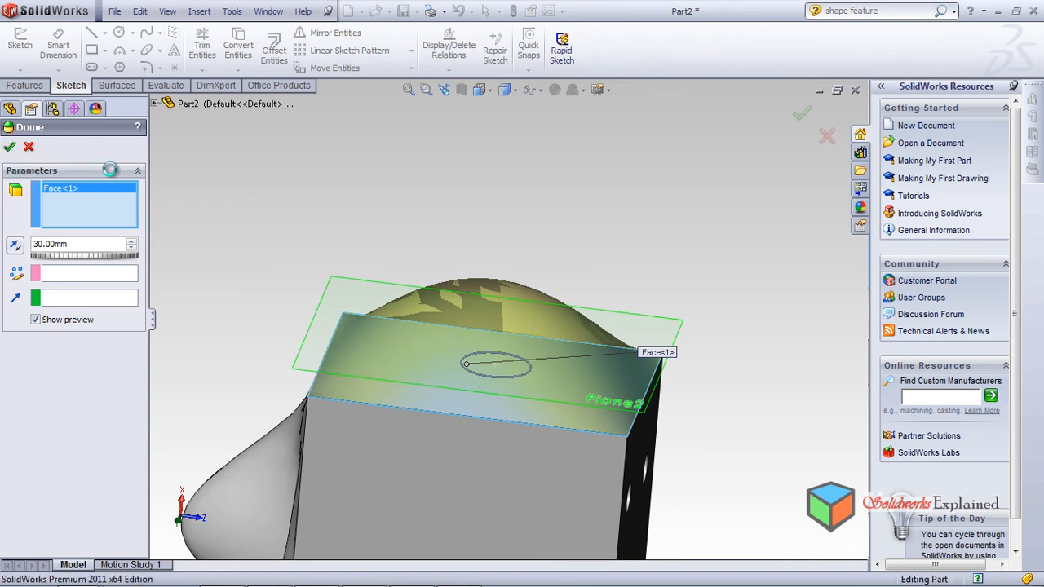
middle_click_drag(484, 461, 490, 499)
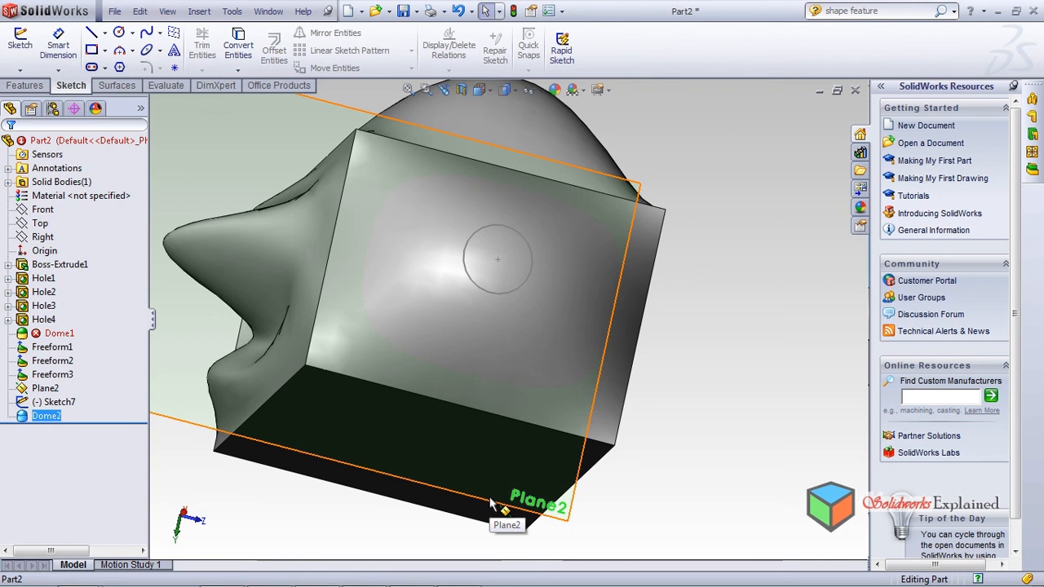
scroll(602, 461, "down", 1)
scroll(513, 309, "up", 4)
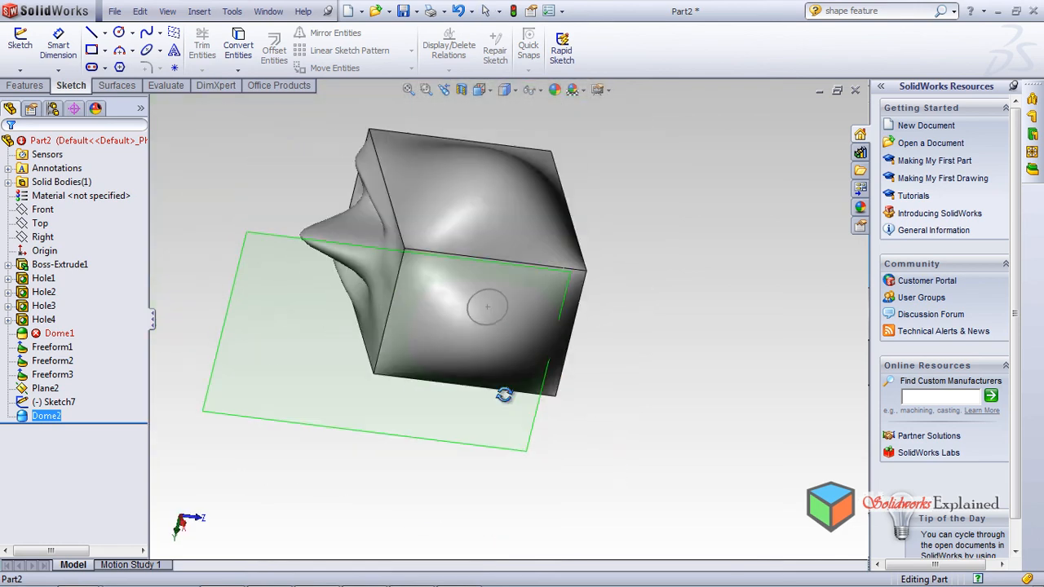